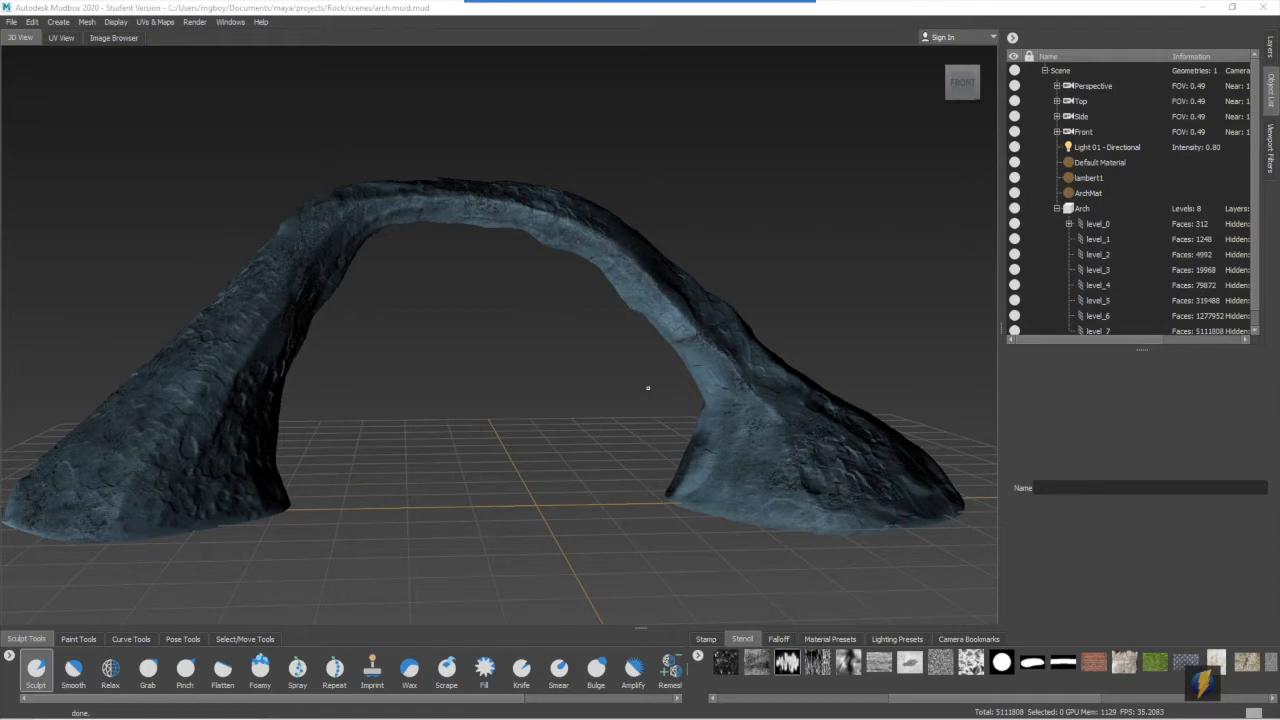
Step the arch mesh down through its subdivision levels to level 0 and examine the low-resolution shape
{"action": "mouse_move", "coordinate": [614, 389]}
{"action": "left_mouse_down", "text": "alt"}
{"action": "mouse_move", "coordinate": [620, 377]}
{"action": "mouse_move", "coordinate": [532, 385]}
{"action": "mouse_move", "coordinate": [575, 369]}
{"action": "left_mouse_up", "text": "alt"}
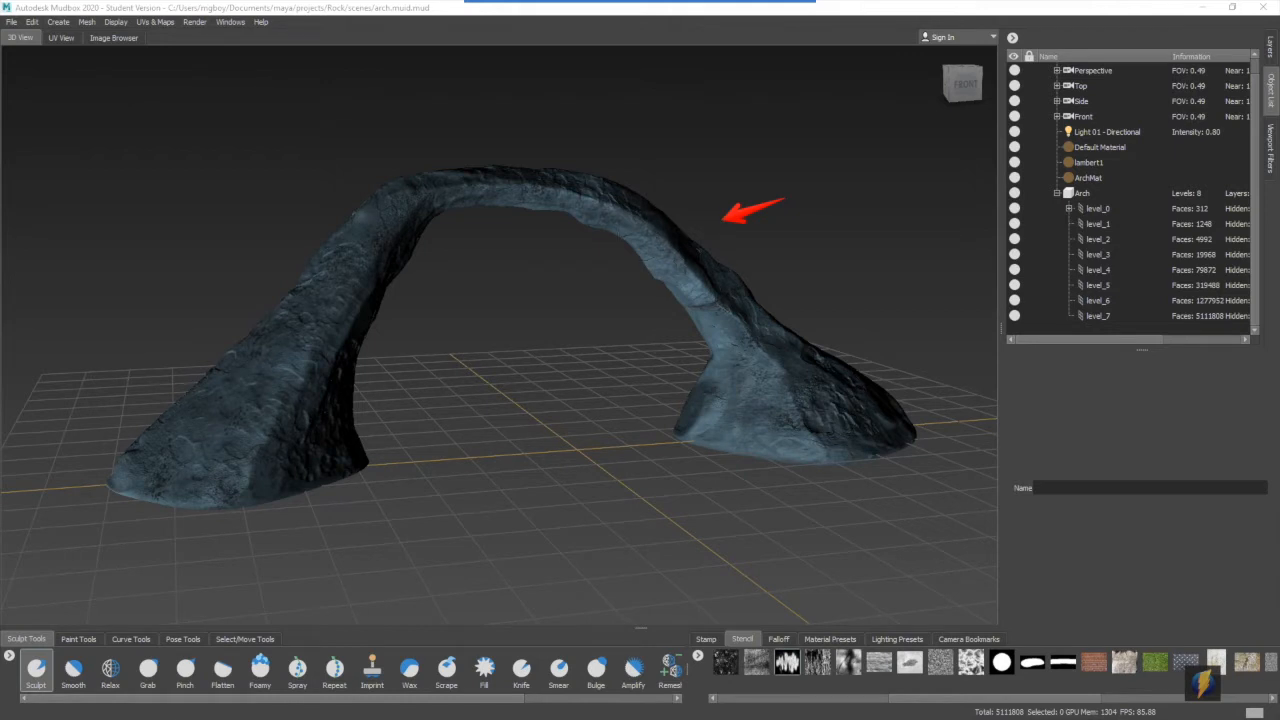
{"action": "key", "text": "Page_Down"}
{"action": "key", "text": "Page_Down"}
{"action": "key", "text": "Page_Down"}
{"action": "key", "text": "Page_Down"}
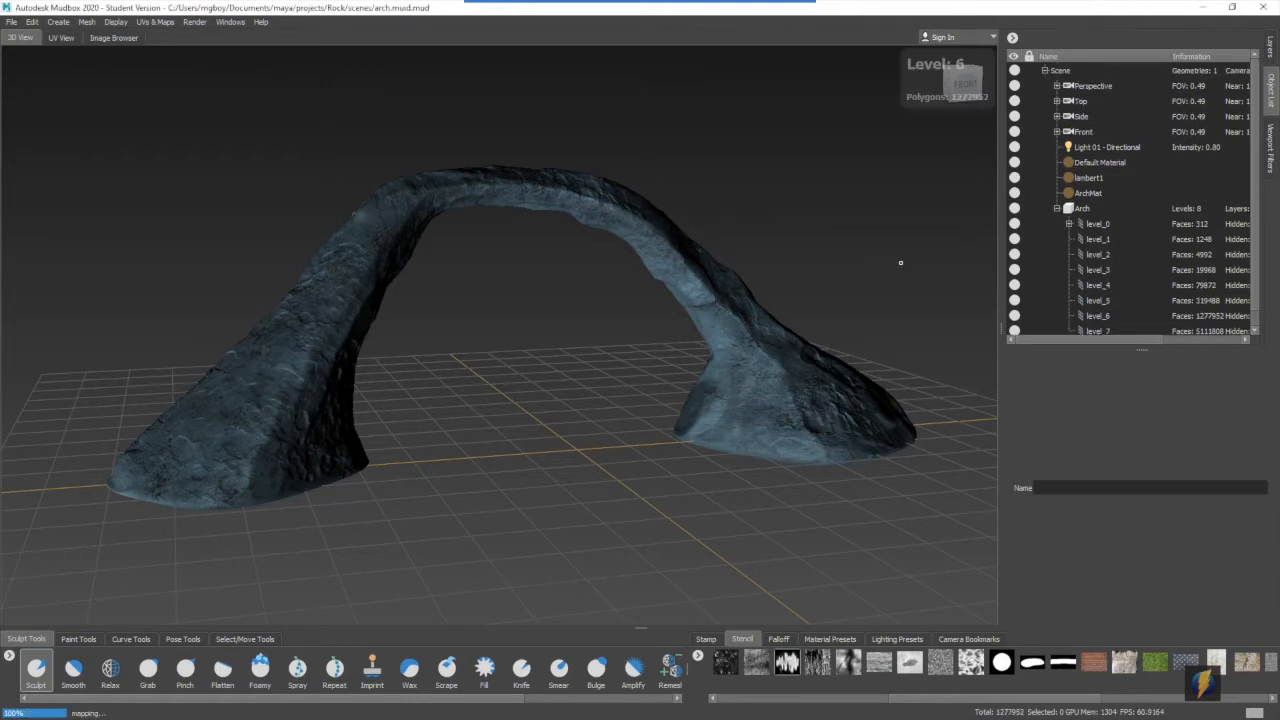
{"action": "key", "text": "Page_Down"}
{"action": "key", "text": "Page_Down"}
{"action": "key", "text": "Page_Down"}
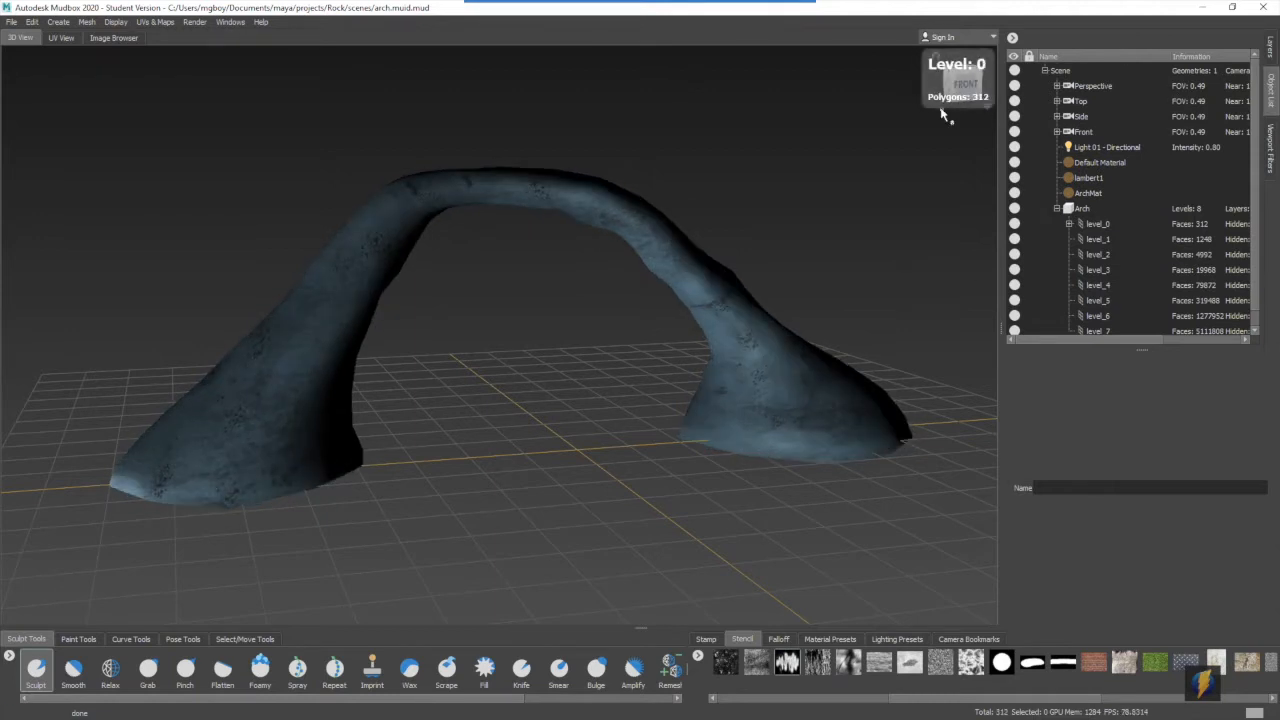
{"action": "left_click_drag", "start_coordinate": [474, 323], "coordinate": [363, 314], "text": "alt"}
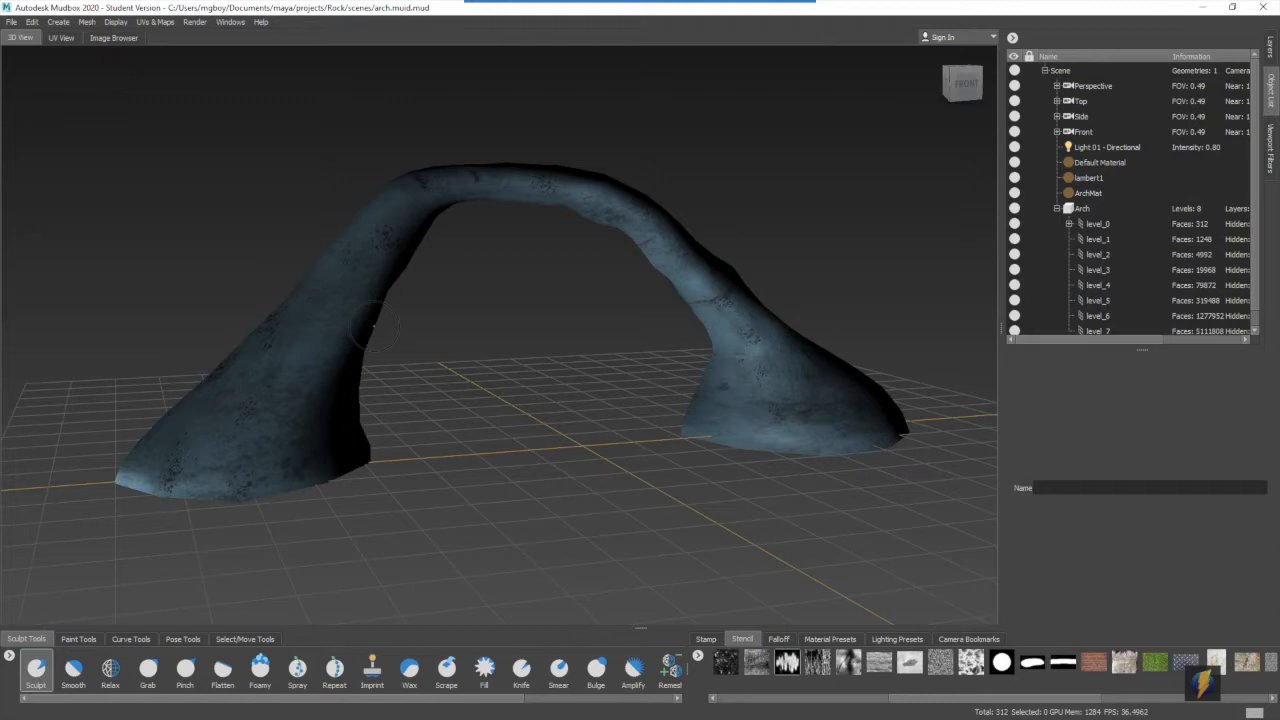
{"action": "mouse_move", "coordinate": [597, 263]}
{"action": "left_mouse_down", "text": "alt"}
{"action": "mouse_move", "coordinate": [323, 263]}
{"action": "mouse_move", "coordinate": [617, 263]}
{"action": "left_mouse_up", "text": "alt"}
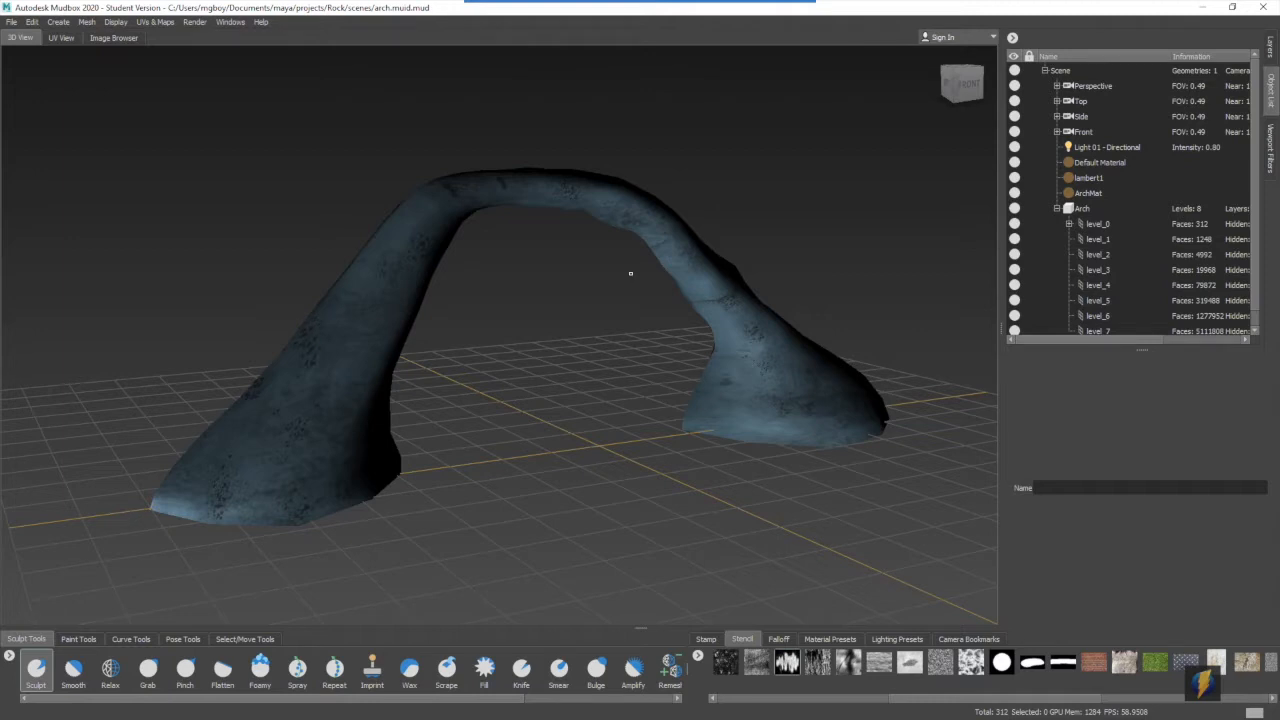
Switch the arch between subdivision levels 1 and 2 and compare how well each keeps the sculpted silhouette
{"action": "key", "text": "Page_Up"}
{"action": "mouse_move", "coordinate": [657, 297]}
{"action": "left_mouse_down", "text": "alt"}
{"action": "mouse_move", "coordinate": [684, 300]}
{"action": "mouse_move", "coordinate": [586, 294]}
{"action": "mouse_move", "coordinate": [666, 289]}
{"action": "left_mouse_up", "text": "alt"}
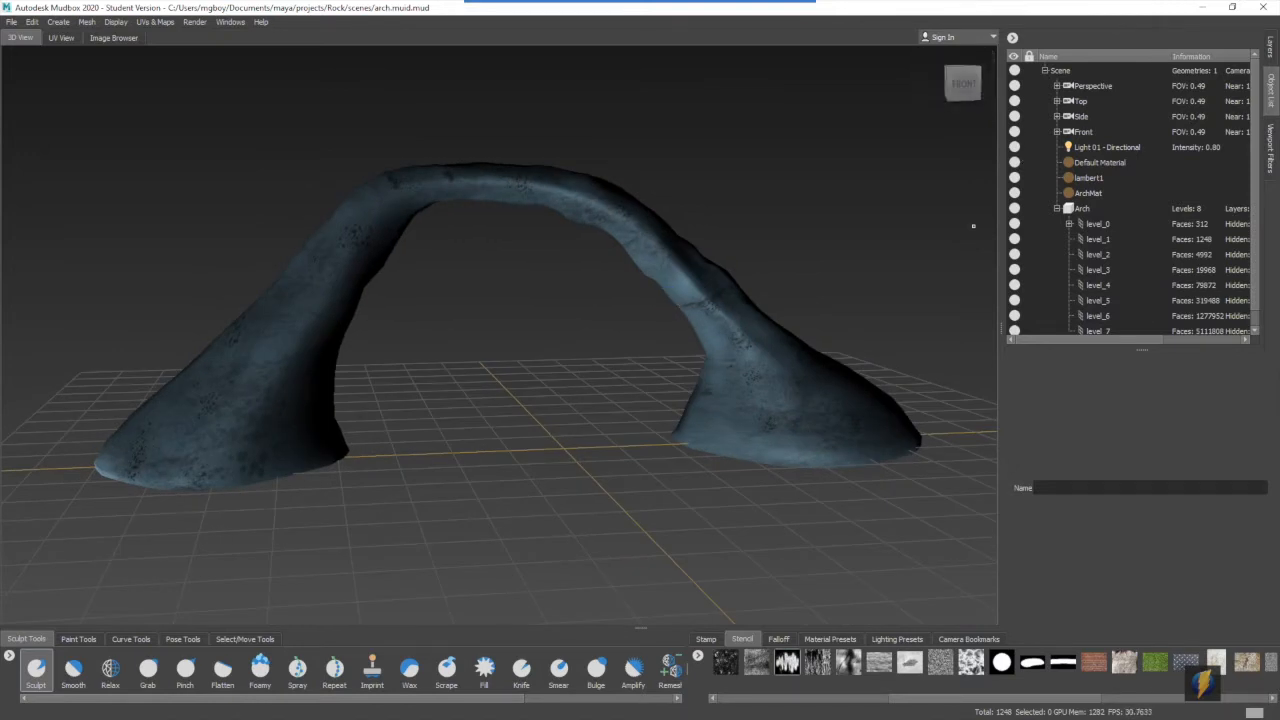
{"action": "scroll", "coordinate": [1152, 252], "scroll_direction": "down", "scroll_amount": 1}
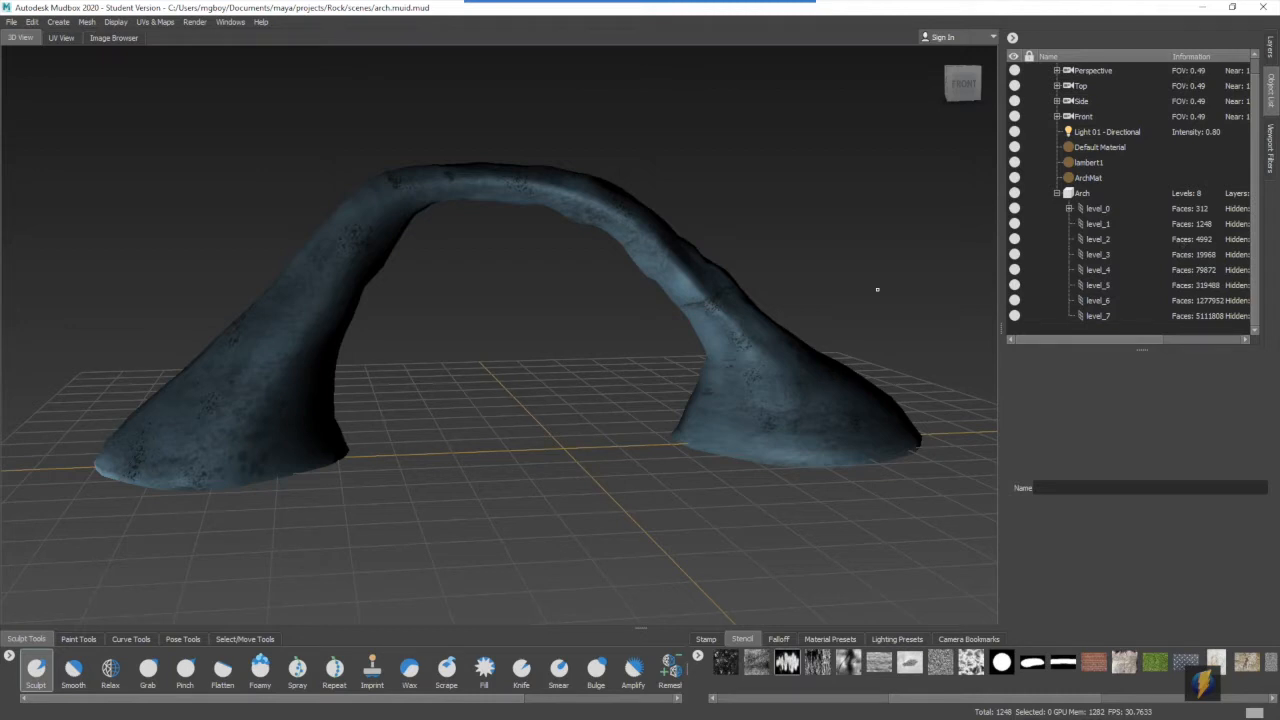
{"action": "key", "text": "Page_Up"}
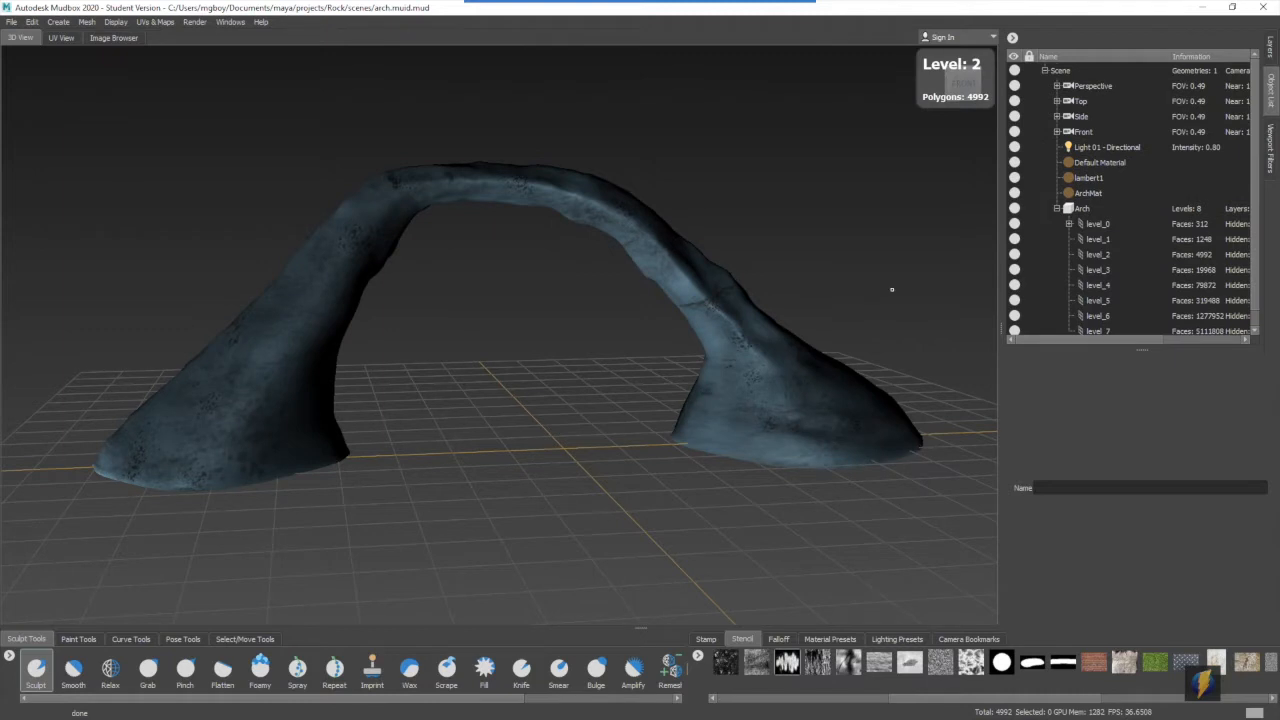
{"action": "mouse_move", "coordinate": [808, 334]}
{"action": "left_mouse_down", "text": "alt"}
{"action": "mouse_move", "coordinate": [766, 331]}
{"action": "mouse_move", "coordinate": [797, 337]}
{"action": "left_mouse_up", "text": "alt"}
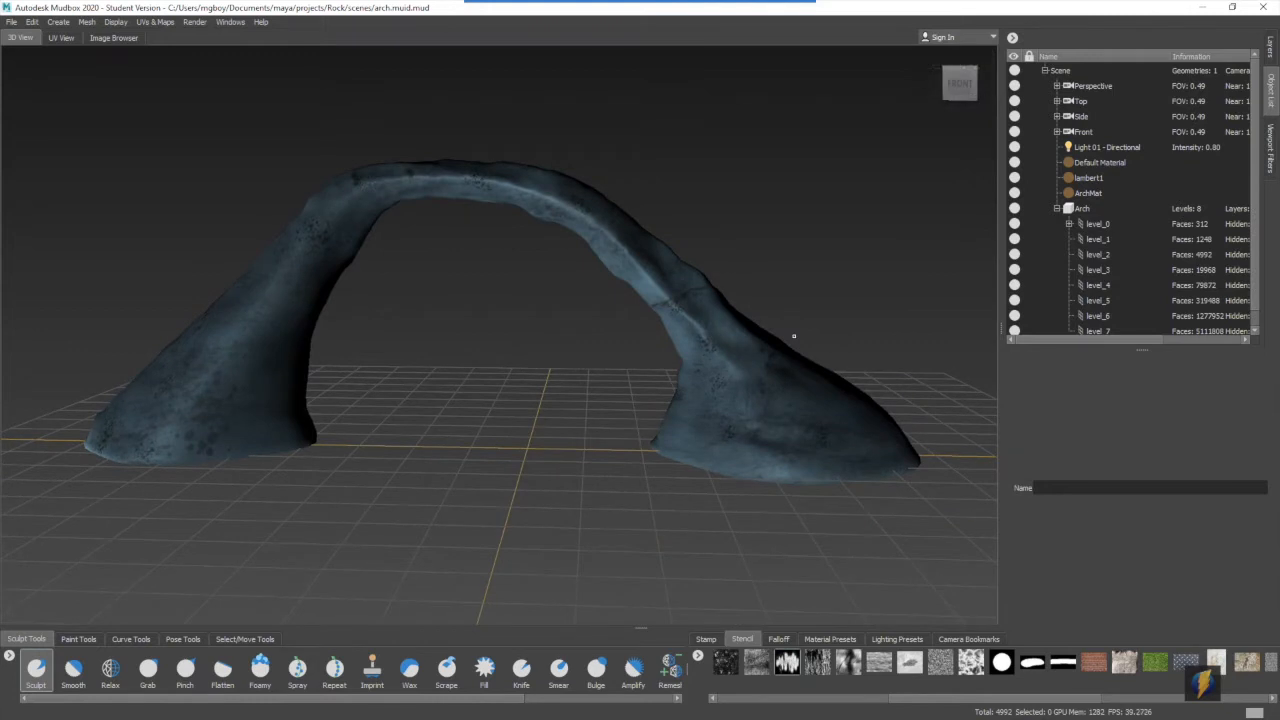
{"action": "key", "text": "Page_Down"}
{"action": "key", "text": "Page_Up"}
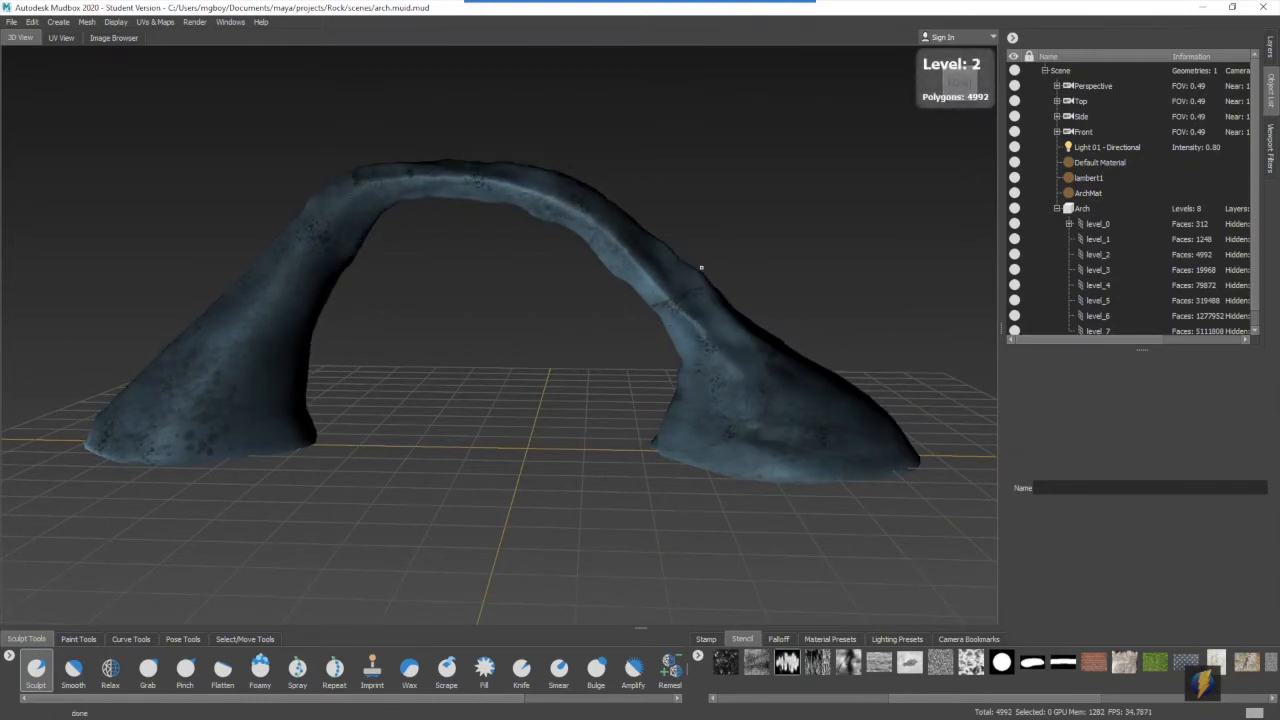
{"action": "left_click_drag", "start_coordinate": [788, 370], "coordinate": [670, 312], "text": "alt"}
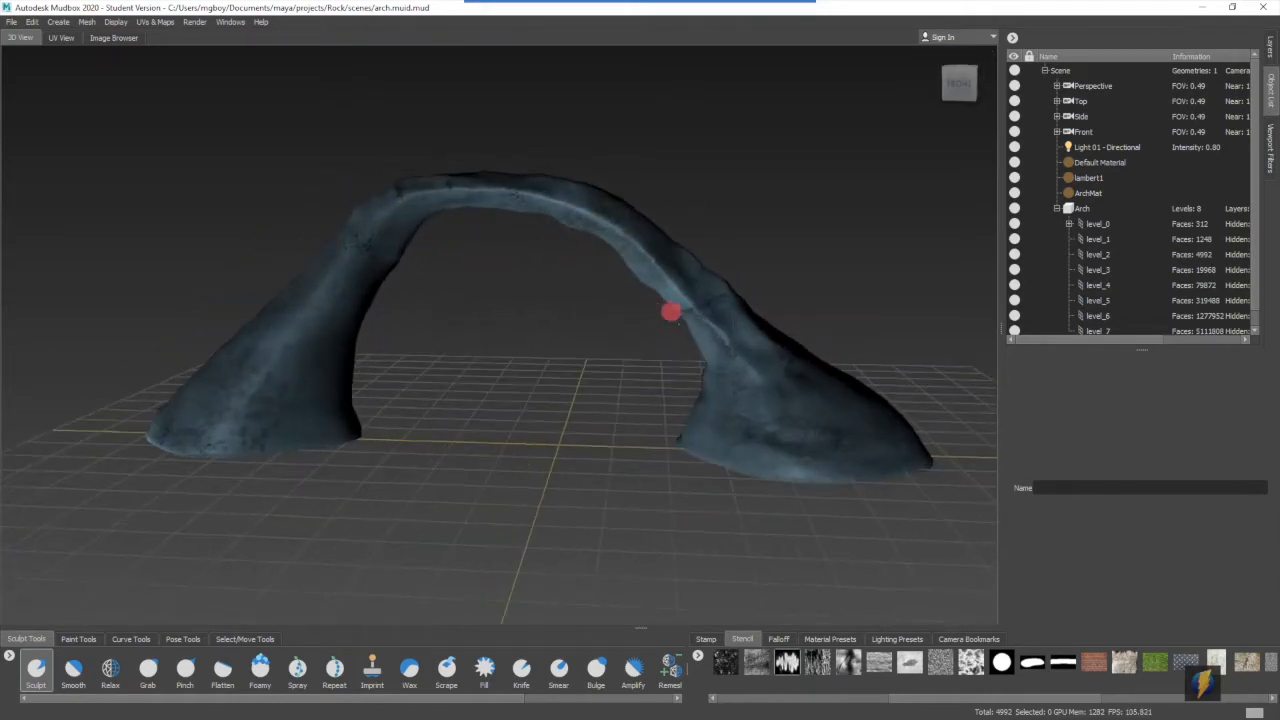
{"action": "key", "text": "Page_Down"}
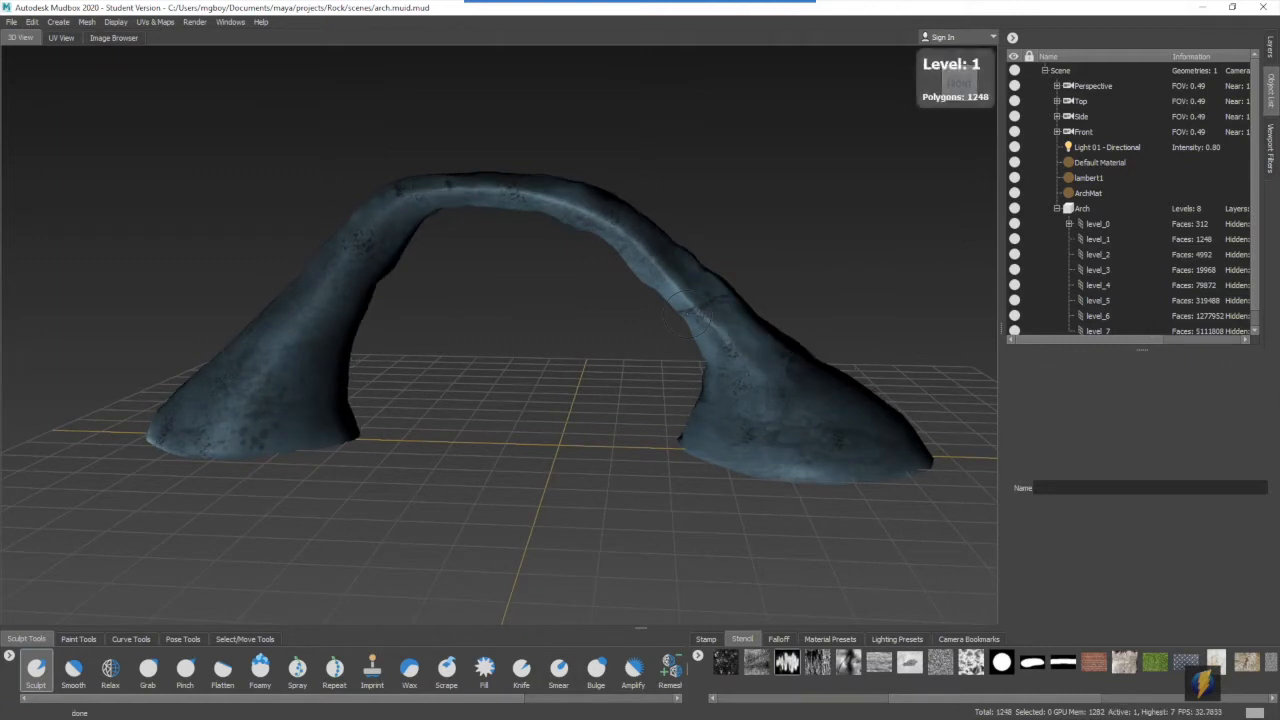
{"action": "left_click_drag", "start_coordinate": [664, 310], "coordinate": [603, 257], "text": "alt"}
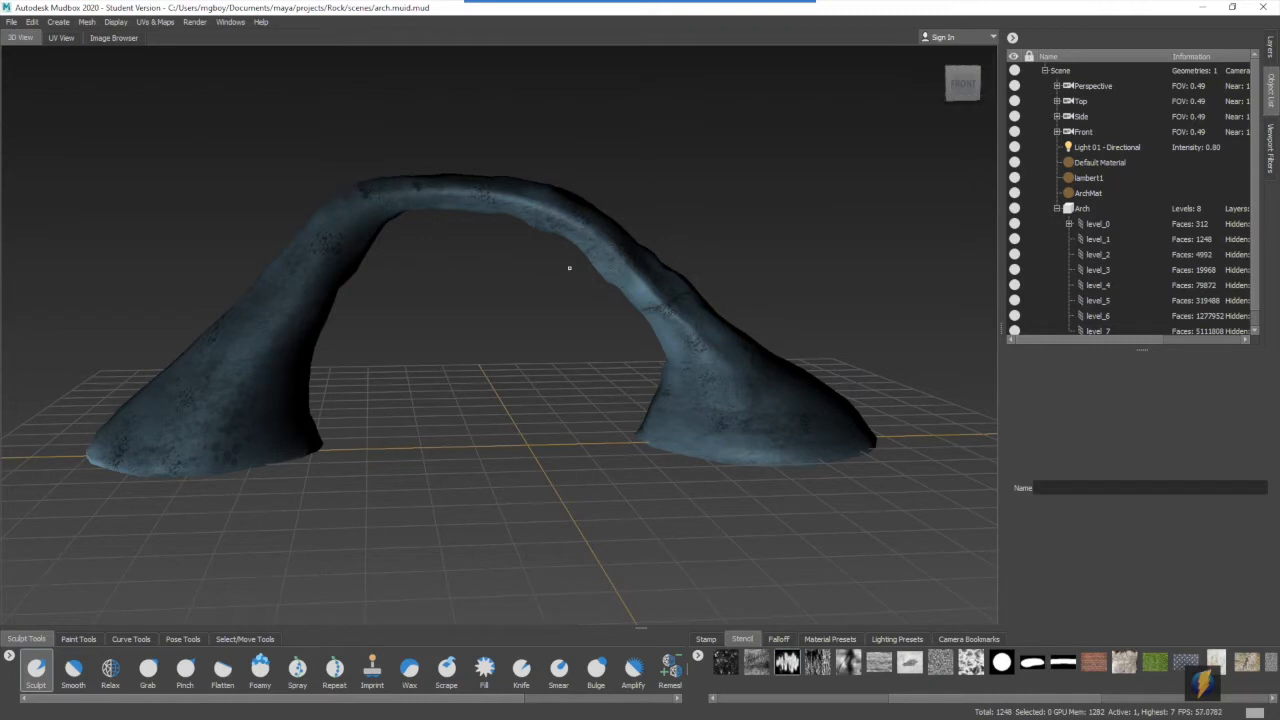
Raise the arch back up to its highest subdivision level, level 7
{"action": "left_click_drag", "start_coordinate": [569, 266], "coordinate": [592, 273], "text": "alt"}
{"action": "key", "text": "Page_Up"}
{"action": "key", "text": "Page_Up"}
{"action": "key", "text": "Page_Up"}
{"action": "key", "text": "Page_Up"}
{"action": "key", "text": "Page_Up"}
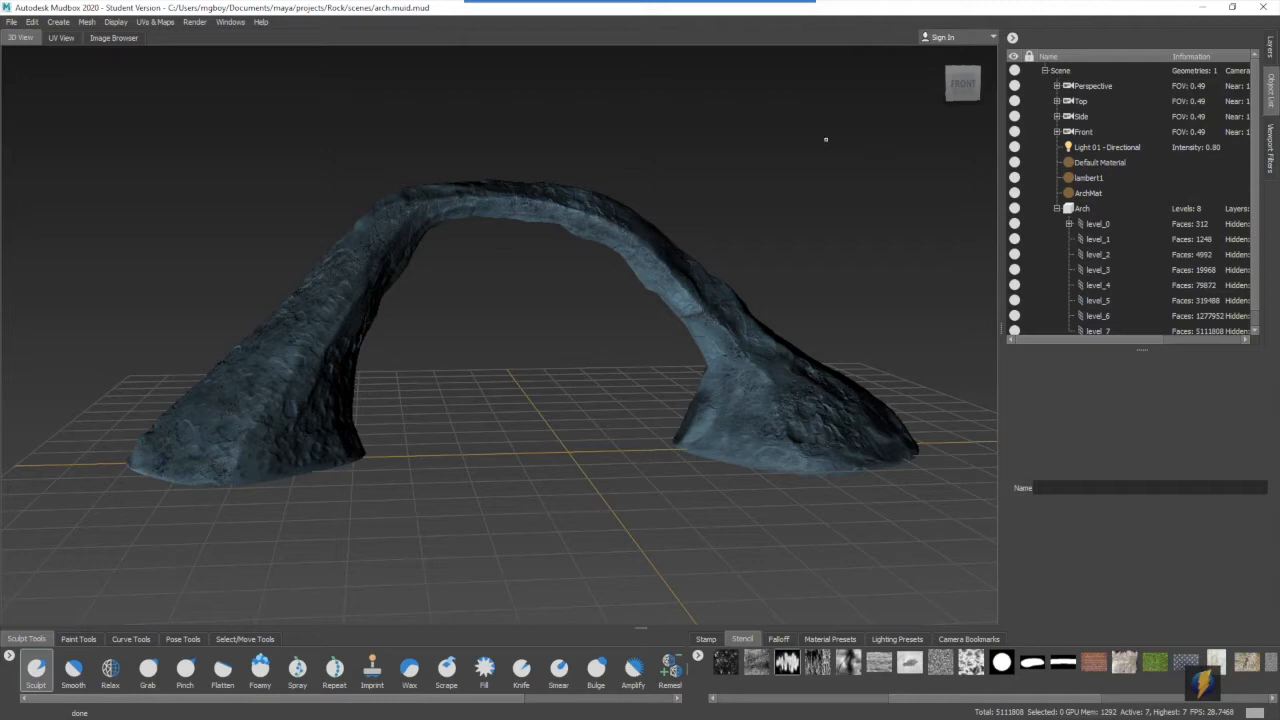
Examine the high-resolution surface detail on the arch's legs, span and back side
{"action": "left_click_drag", "start_coordinate": [820, 389], "coordinate": [726, 389], "text": "alt"}
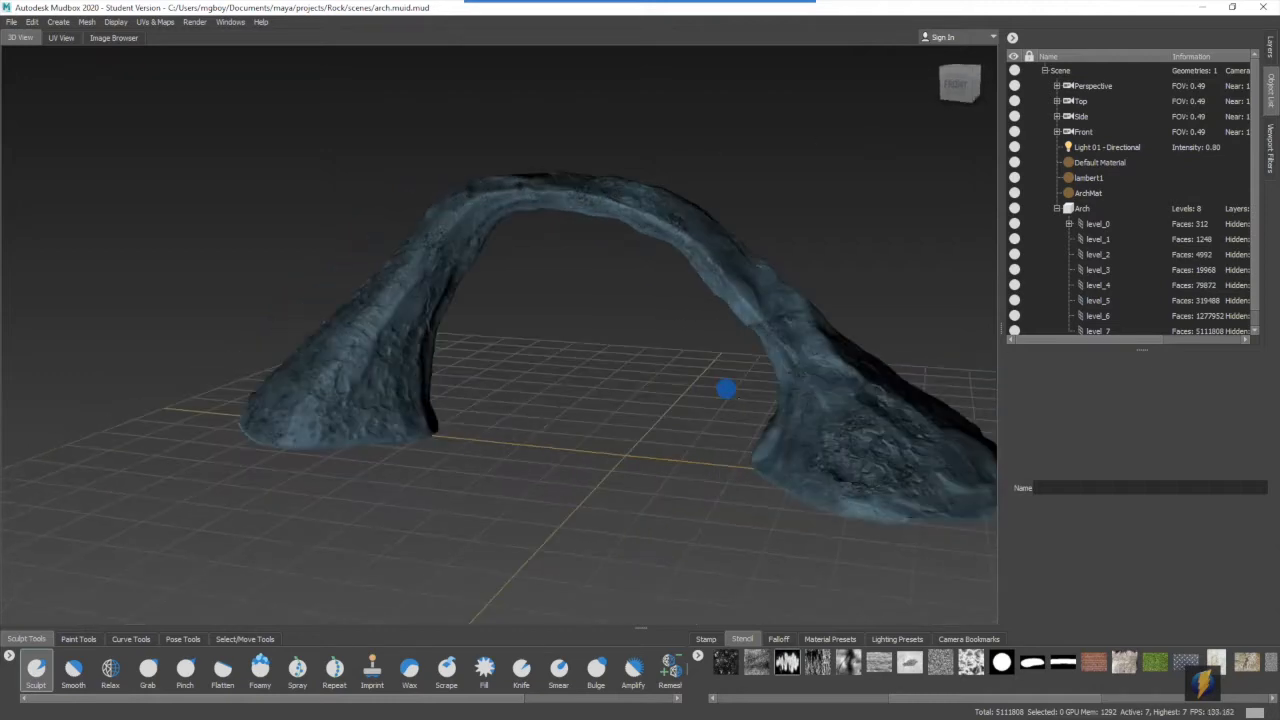
{"action": "middle_click_drag", "start_coordinate": [726, 389], "coordinate": [494, 332], "text": "alt"}
{"action": "right_click_drag", "start_coordinate": [590, 386], "coordinate": [901, 385], "text": "alt"}
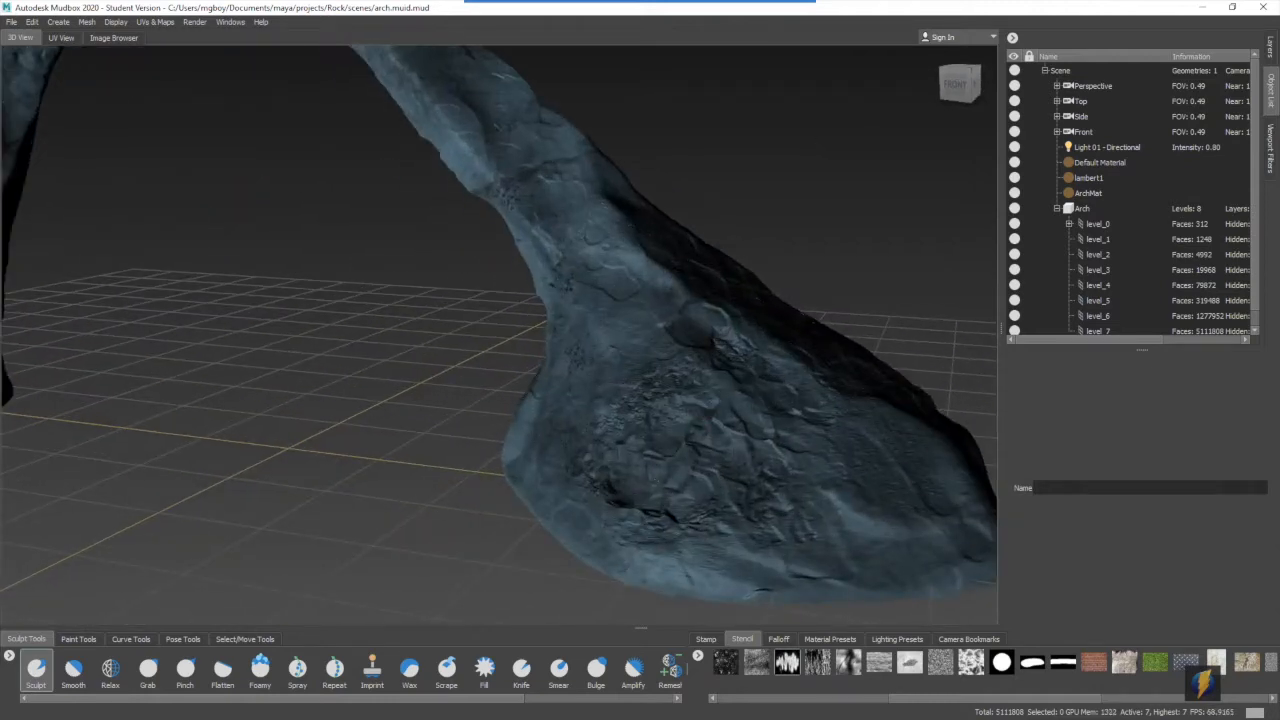
{"action": "right_click_drag", "start_coordinate": [779, 349], "coordinate": [540, 348], "text": "alt"}
{"action": "left_click_drag", "start_coordinate": [540, 348], "coordinate": [447, 371], "text": "alt"}
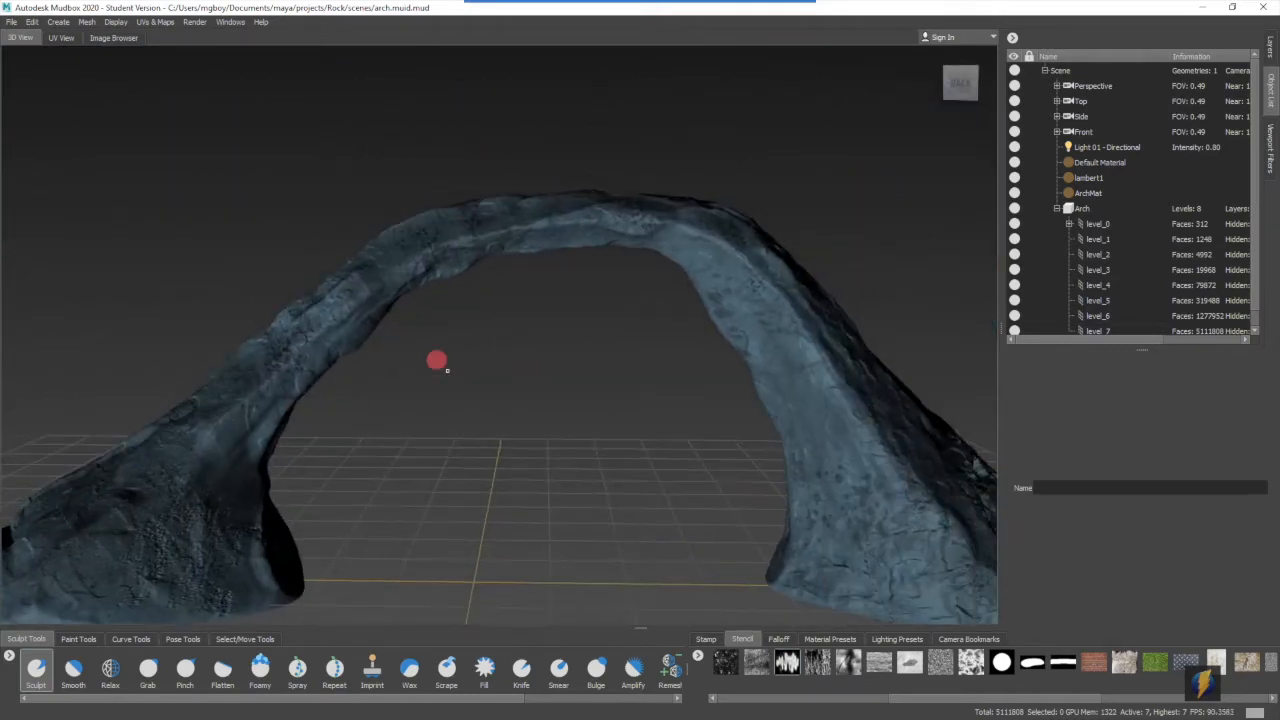
{"action": "right_click_drag", "start_coordinate": [447, 371], "coordinate": [559, 352], "text": "alt"}
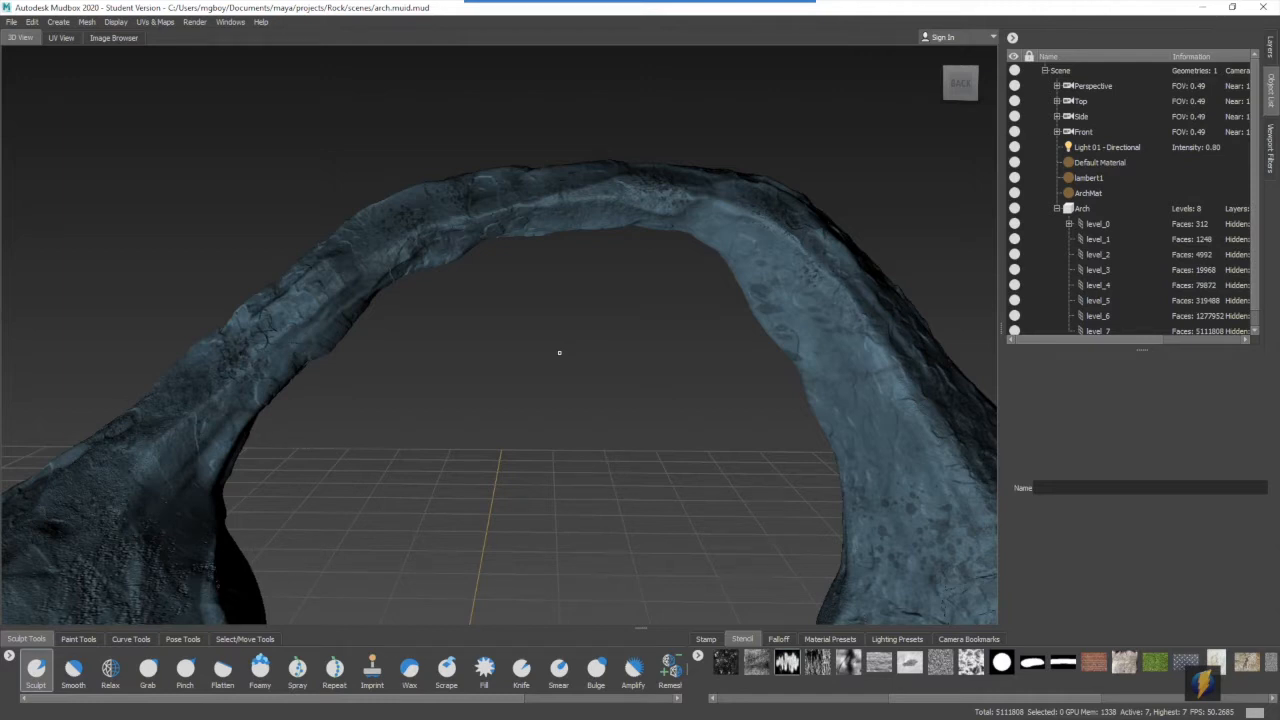
{"action": "left_click_drag", "start_coordinate": [663, 391], "coordinate": [674, 394], "text": "alt"}
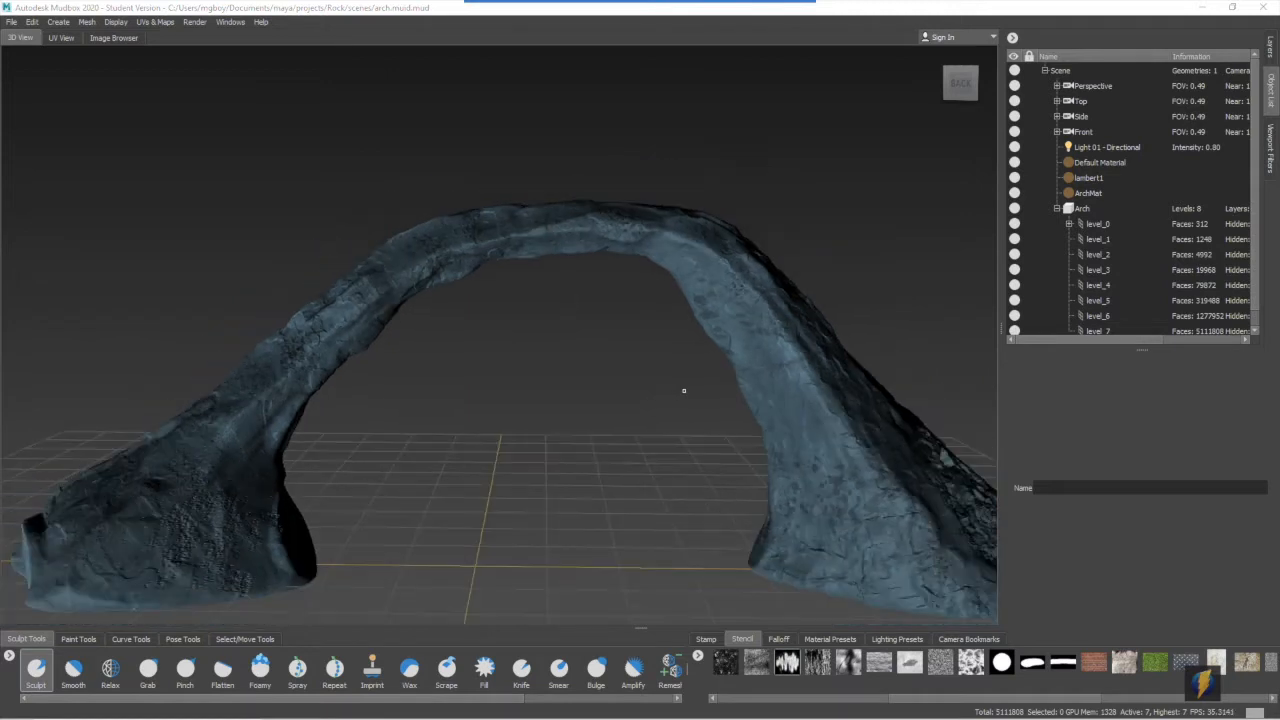
{"action": "left_click_drag", "start_coordinate": [737, 366], "coordinate": [623, 380], "text": "alt"}
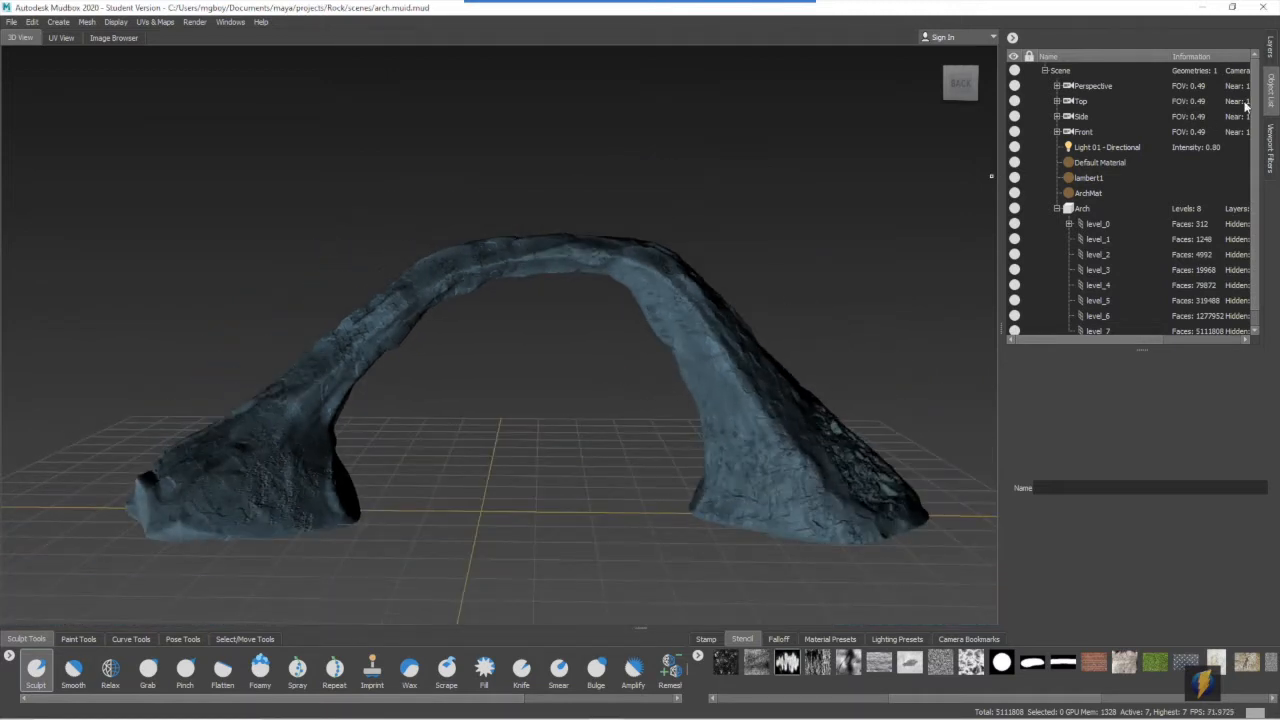
Merge the visible Diffuse paint layers of the arch into one layer, then hide and reshow the merged layer to check it
{"action": "left_click", "coordinate": [1270, 48]}
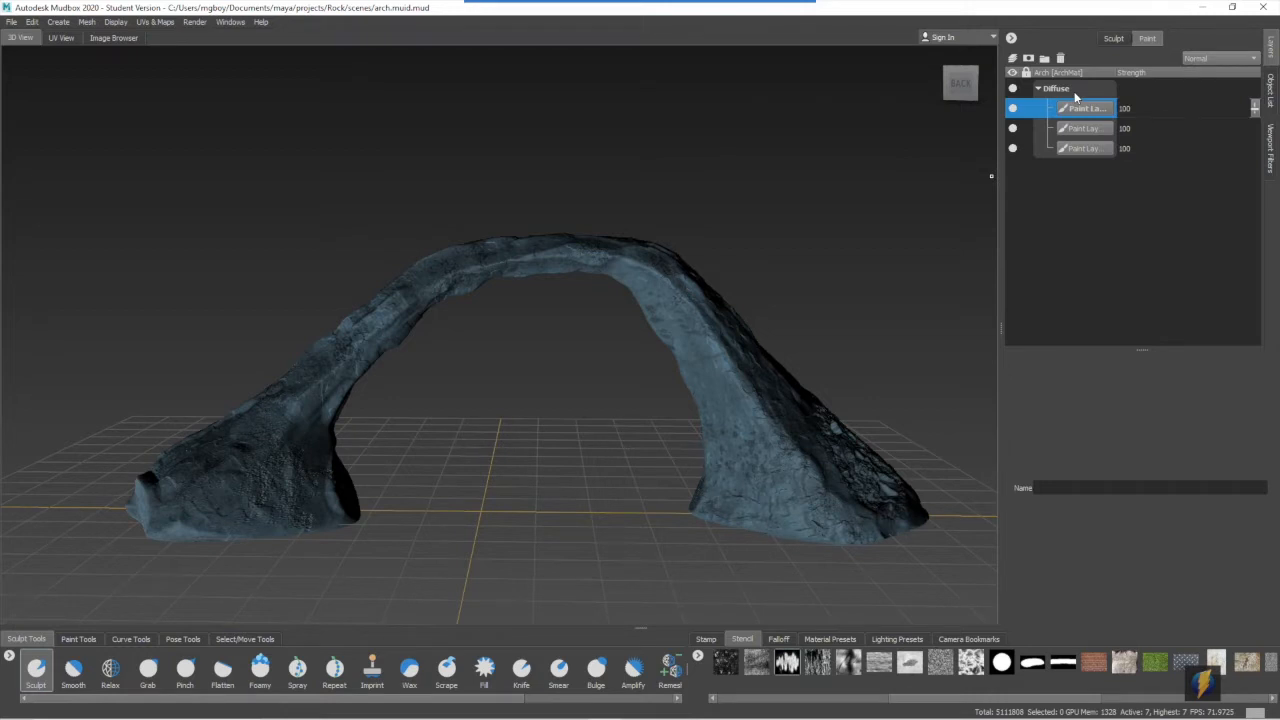
{"action": "mouse_move", "coordinate": [699, 5]}
{"action": "left_click", "coordinate": [686, 28]}
{"action": "mouse_move", "coordinate": [782, 215]}
{"action": "left_mouse_down"}
{"action": "mouse_move", "coordinate": [1000, 115]}
{"action": "mouse_move", "coordinate": [1015, 156]}
{"action": "left_mouse_up"}
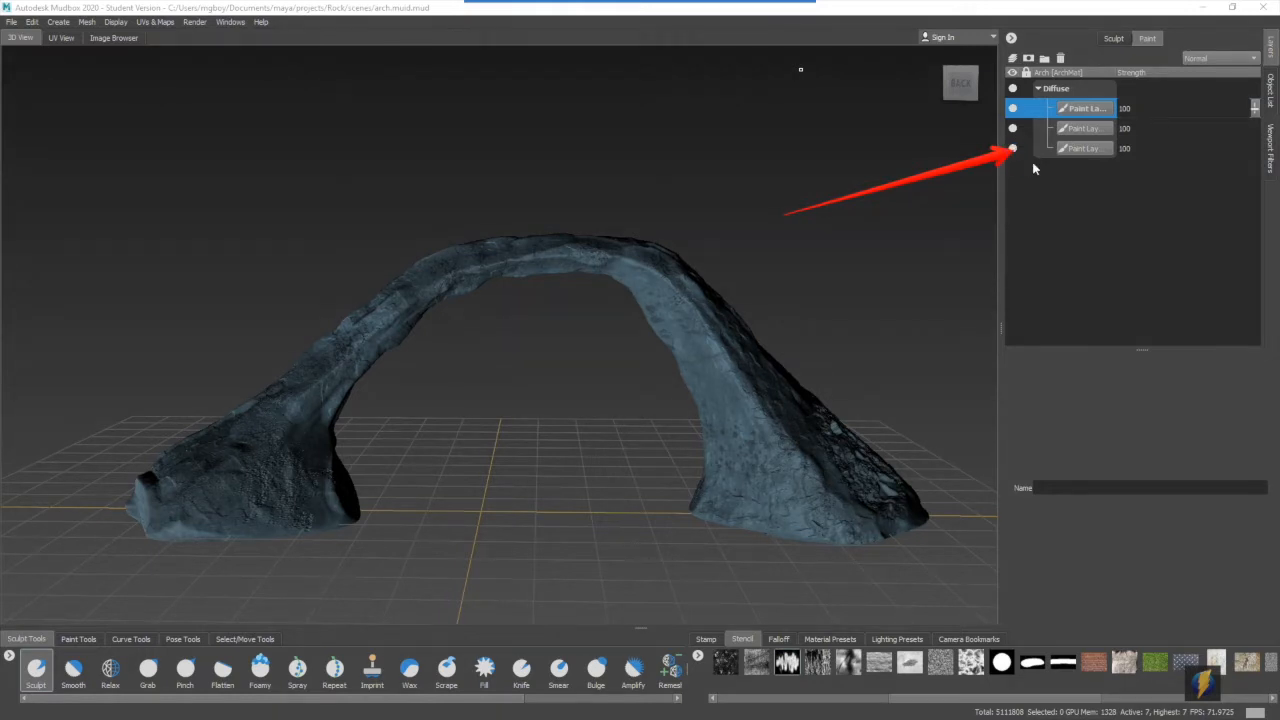
{"action": "right_click", "coordinate": [1069, 91]}
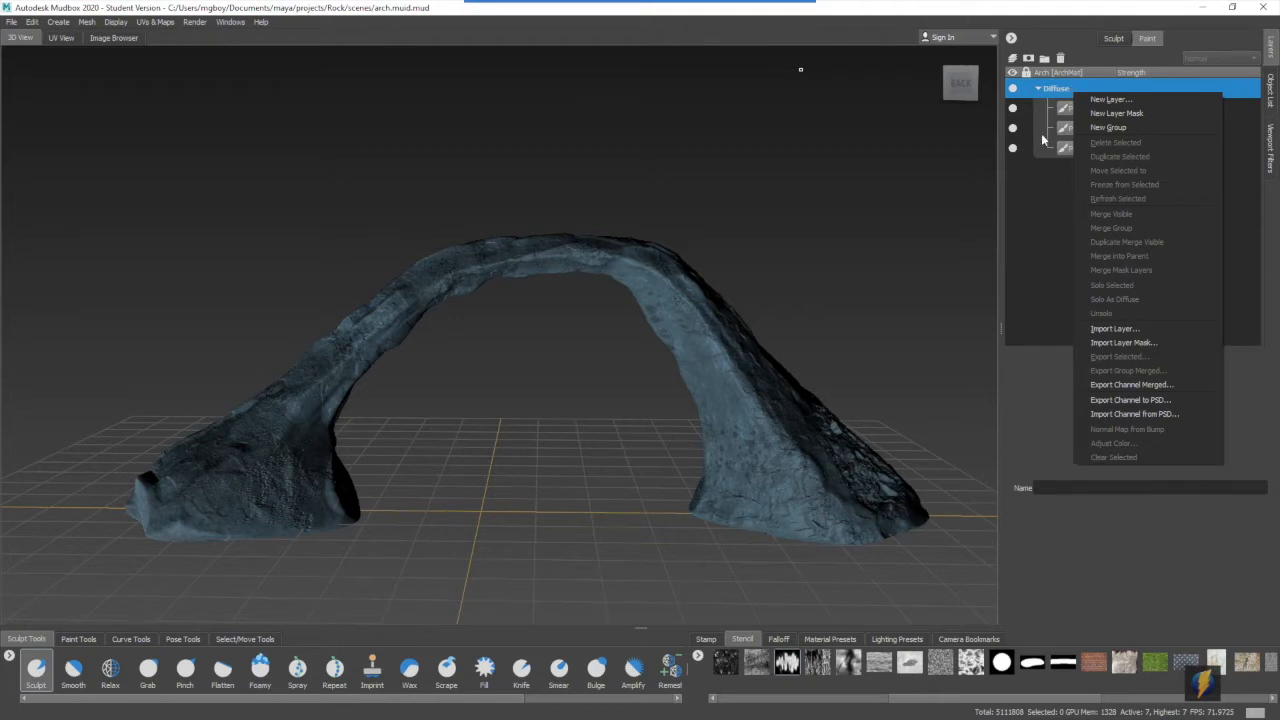
{"action": "left_click", "coordinate": [1044, 207]}
{"action": "right_click", "coordinate": [1098, 108]}
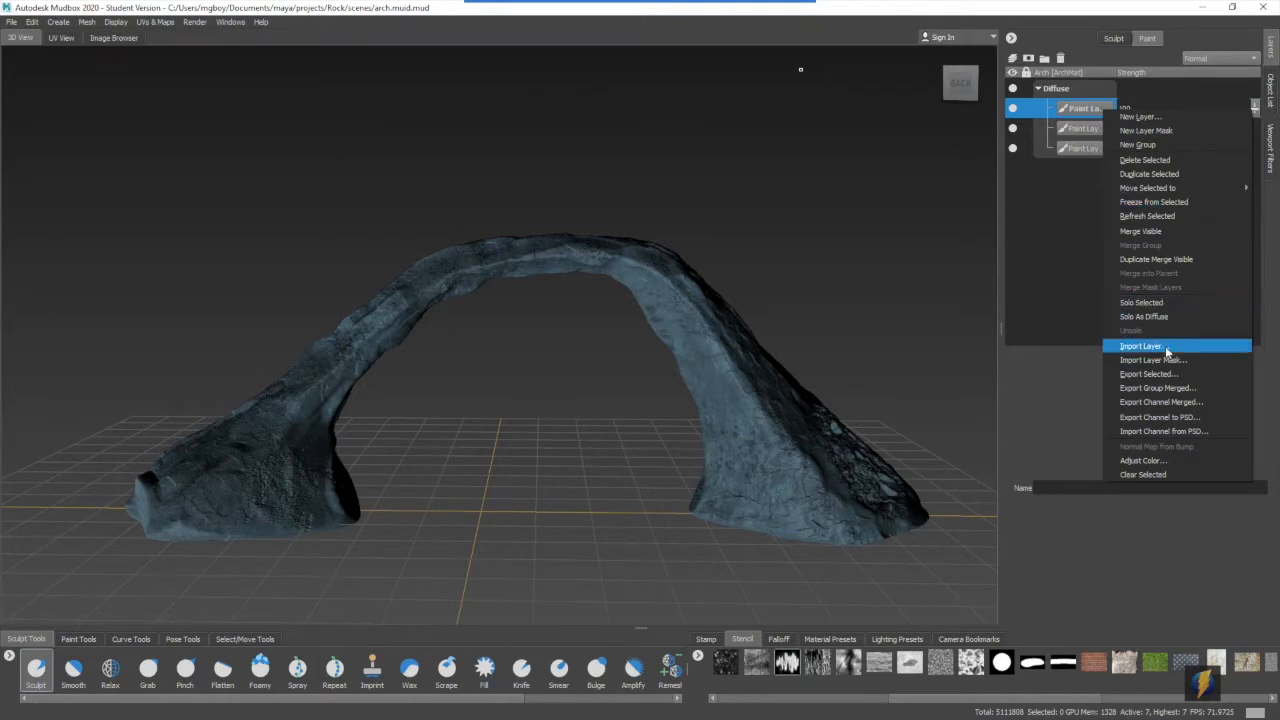
{"action": "left_click", "coordinate": [1174, 233]}
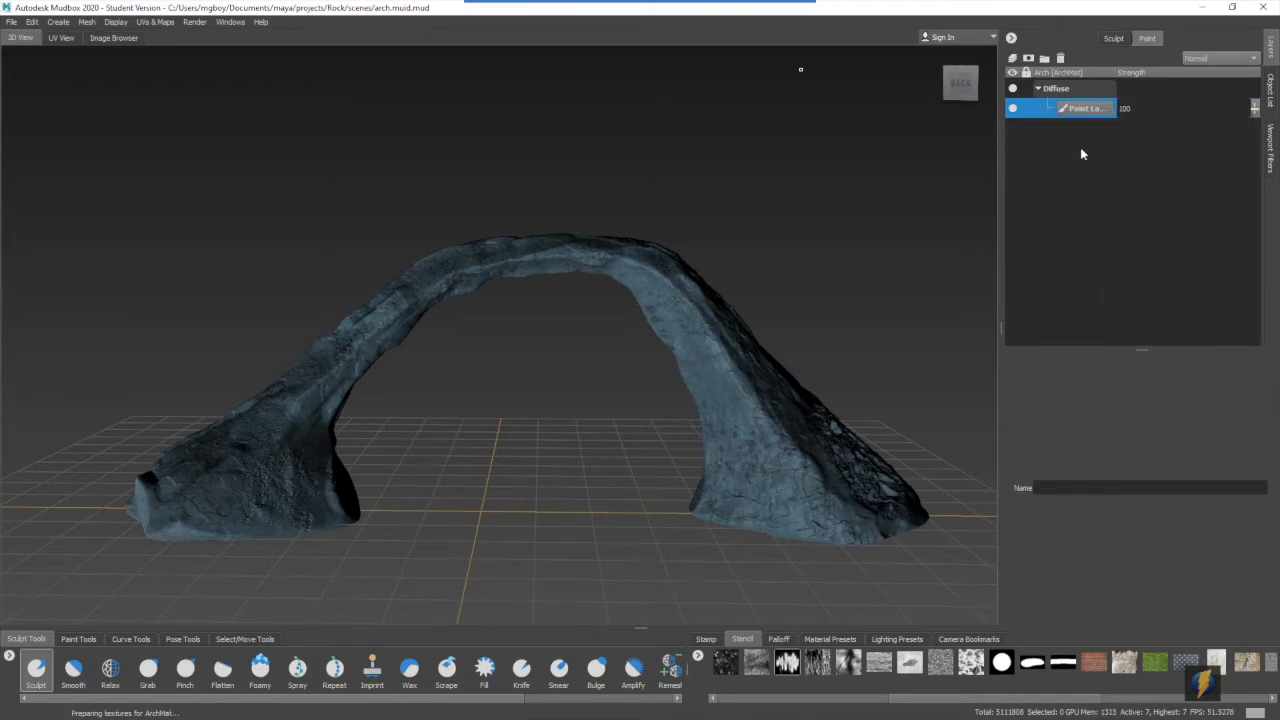
{"action": "left_click", "coordinate": [1013, 109]}
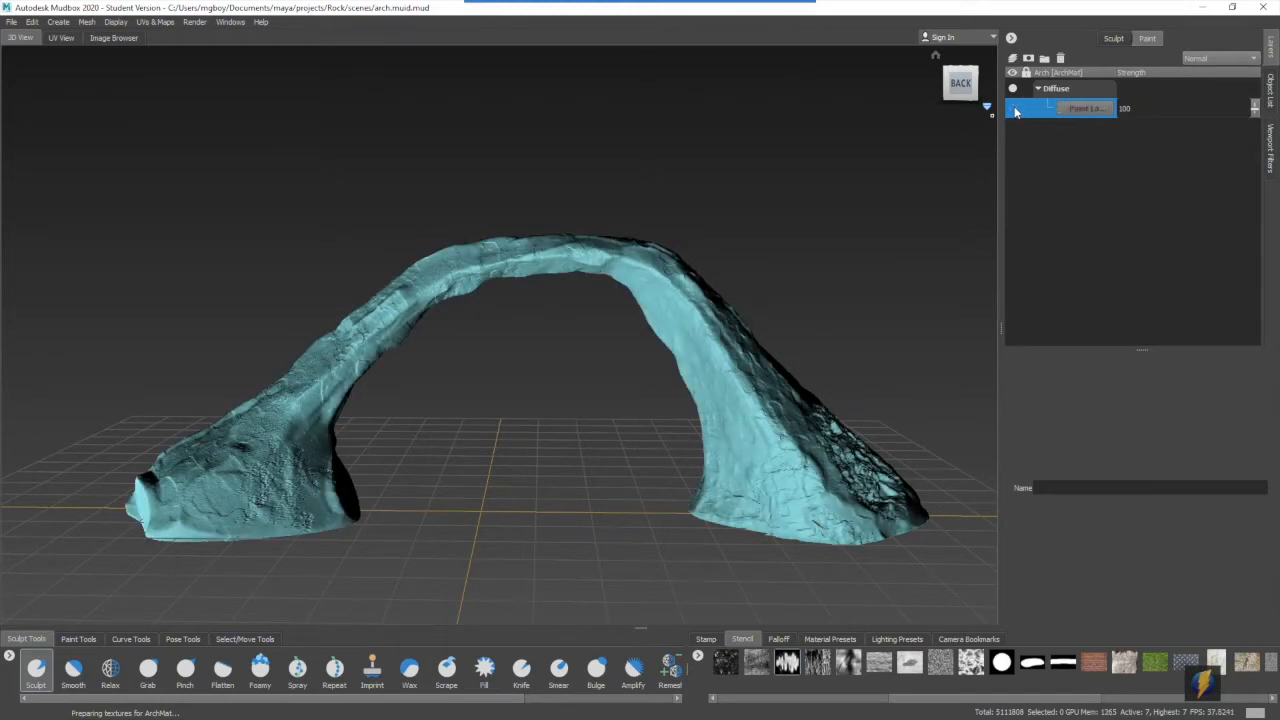
{"action": "left_click", "coordinate": [1014, 110]}
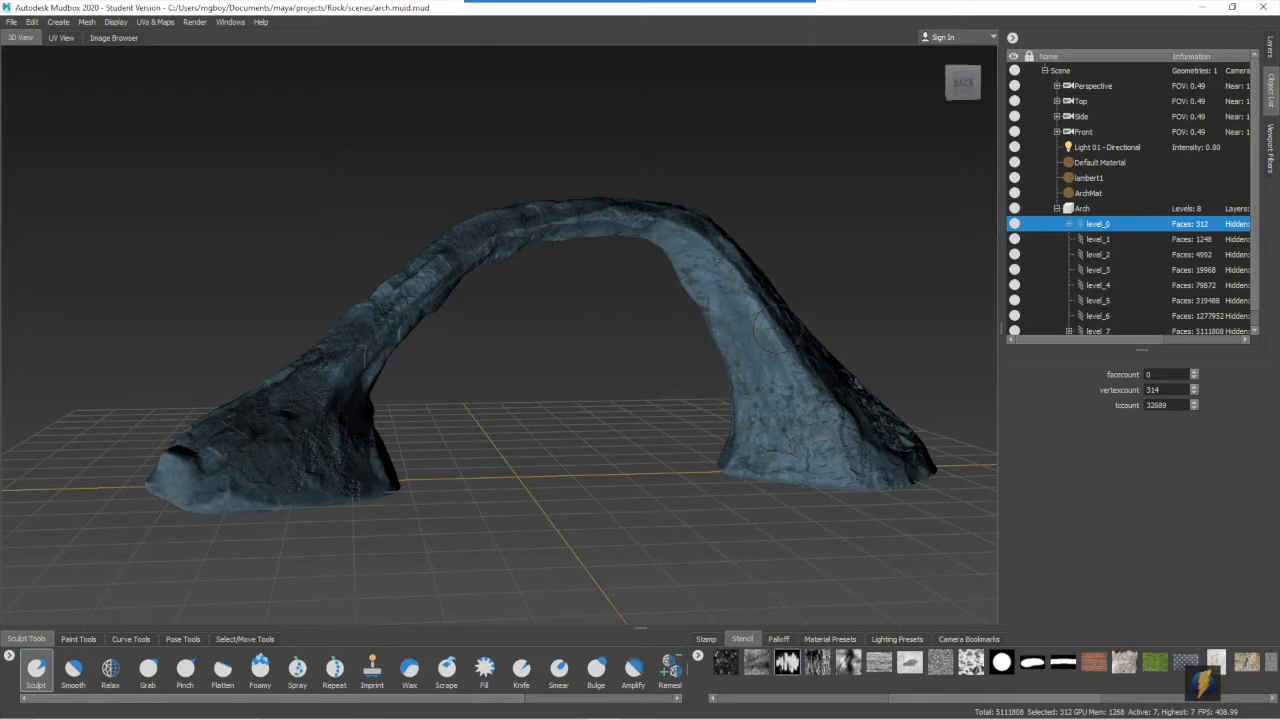
Step the arch mesh down from its highest subdivision level to level 0
{"action": "key", "text": "Page_Down"}
{"action": "key", "text": "Page_Down"}
{"action": "key", "text": "Page_Down"}
{"action": "key", "text": "Page_Down"}
{"action": "key", "text": "Page_Down"}
{"action": "key", "text": "Page_Down"}
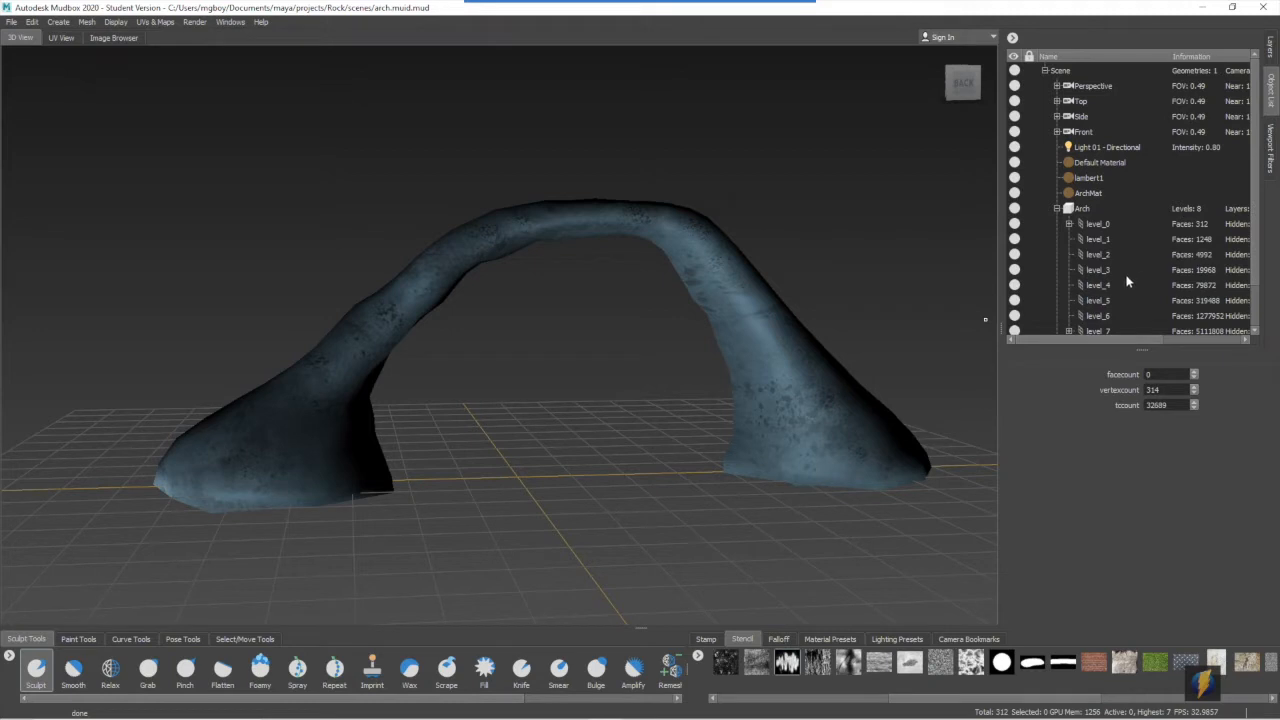
{"action": "left_click", "coordinate": [688, 24]}
{"action": "left_click_drag", "start_coordinate": [794, 177], "coordinate": [1085, 238]}
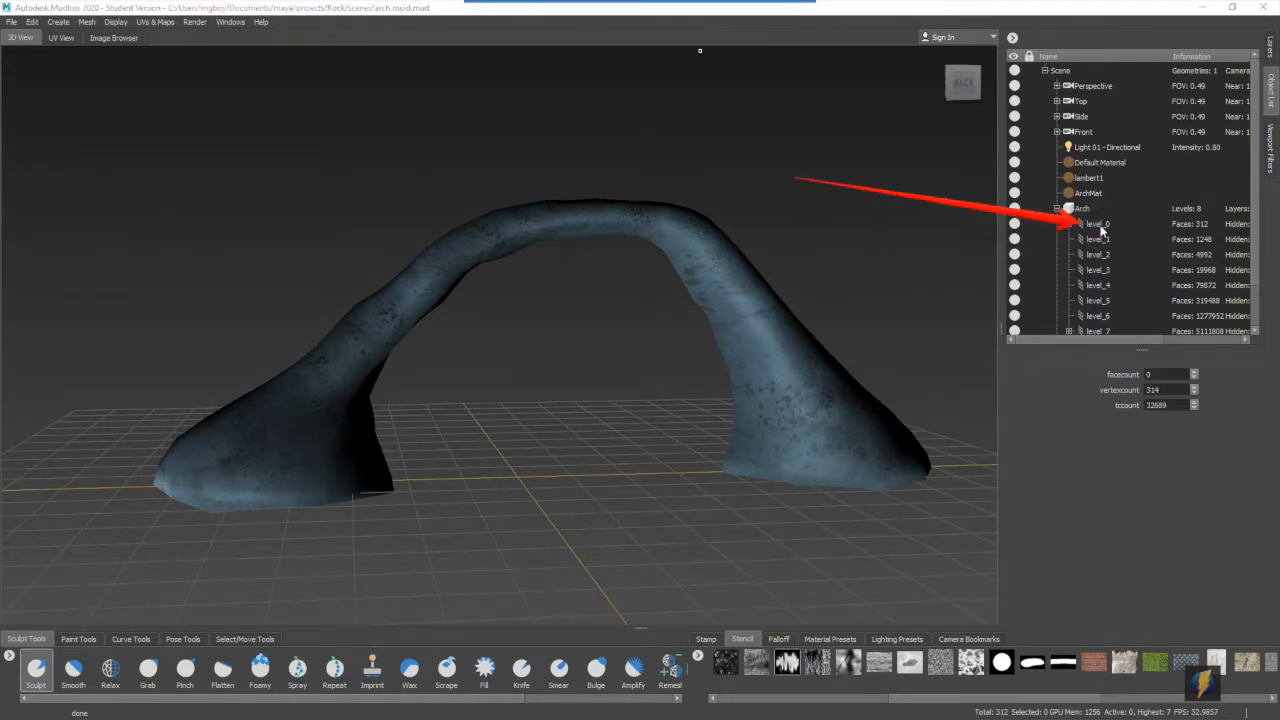
Select the arch's level 0 mesh and start exporting the selection, choosing the Arch_Export folder on the Desktop as the destination
{"action": "left_click", "coordinate": [1100, 226]}
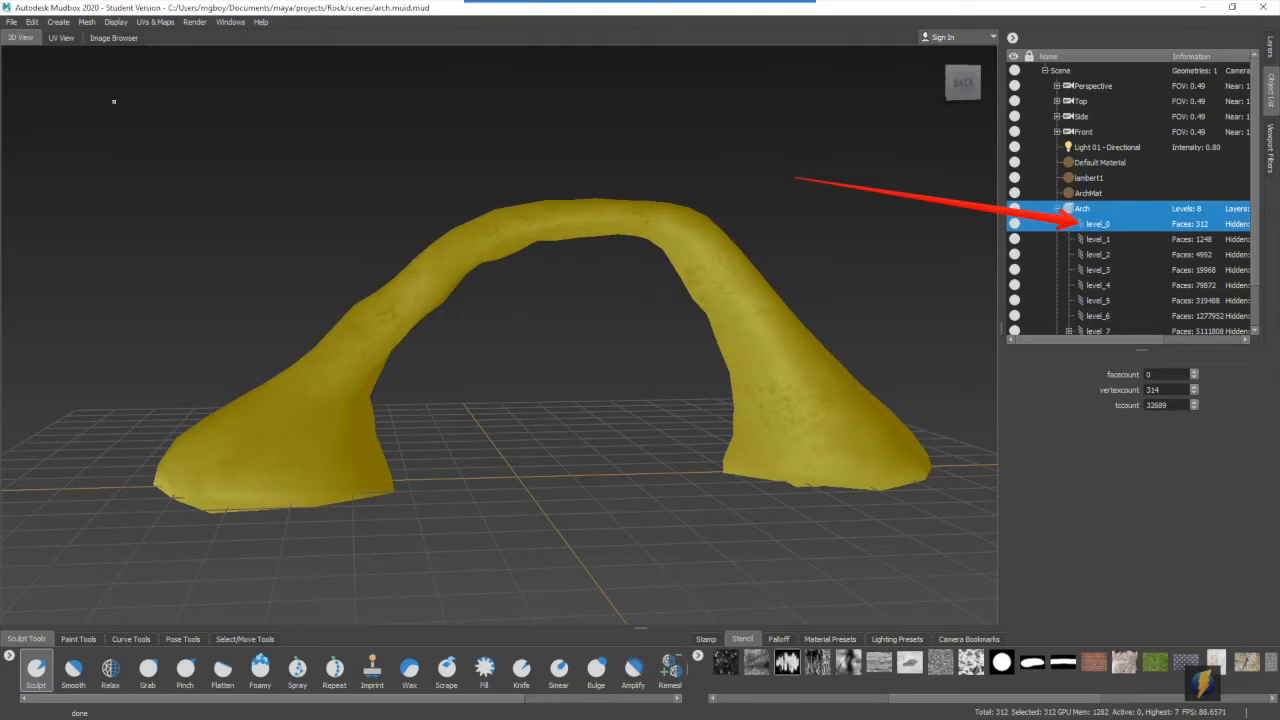
{"action": "left_click", "coordinate": [12, 22]}
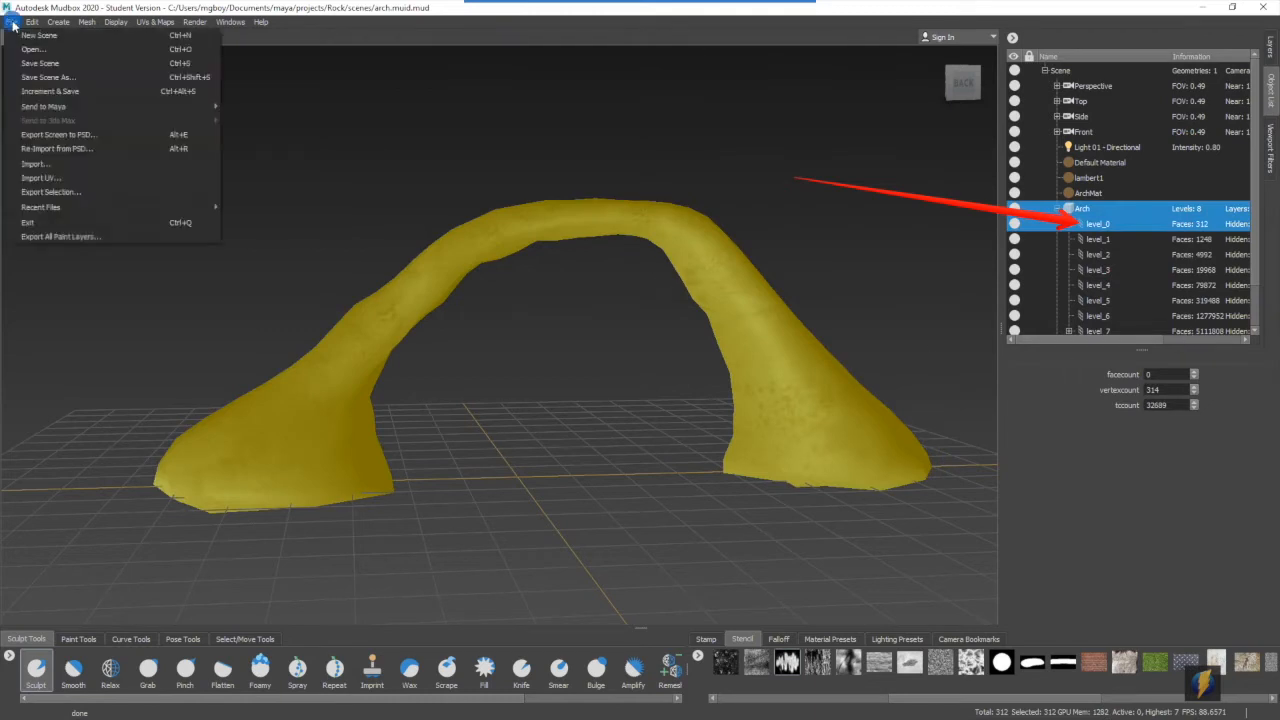
{"action": "left_click", "coordinate": [40, 192]}
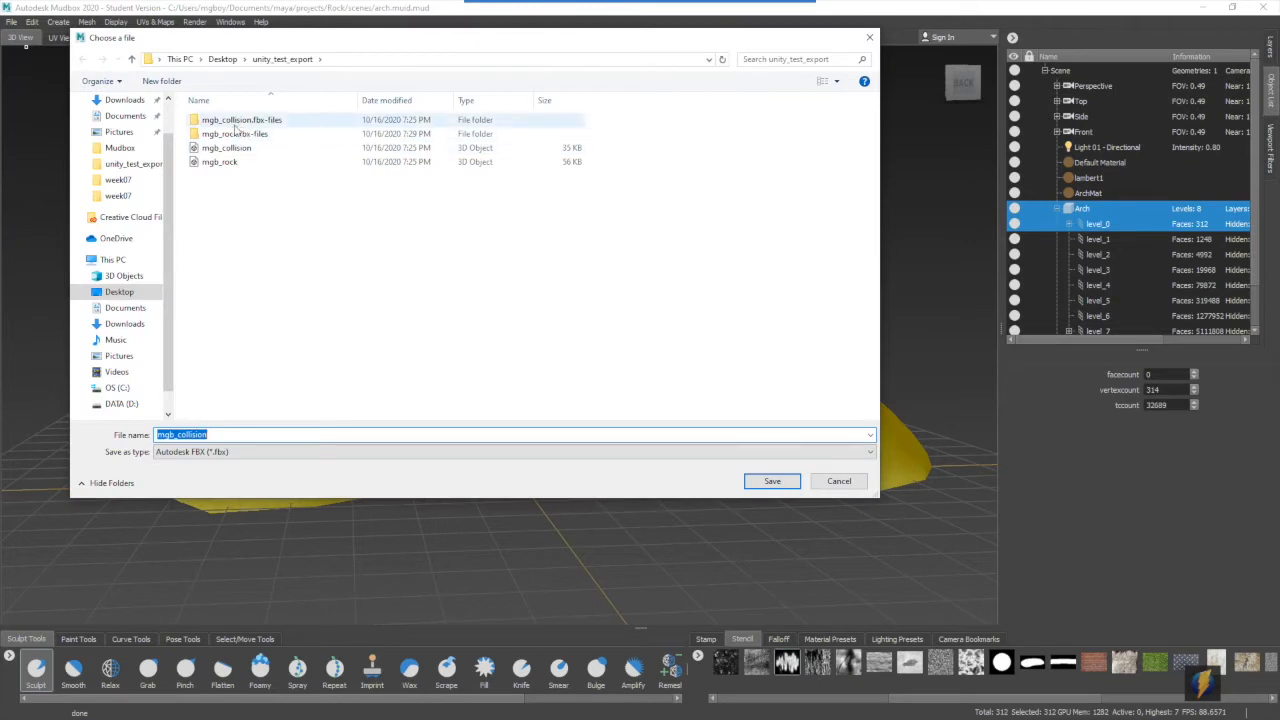
{"action": "left_click", "coordinate": [222, 59]}
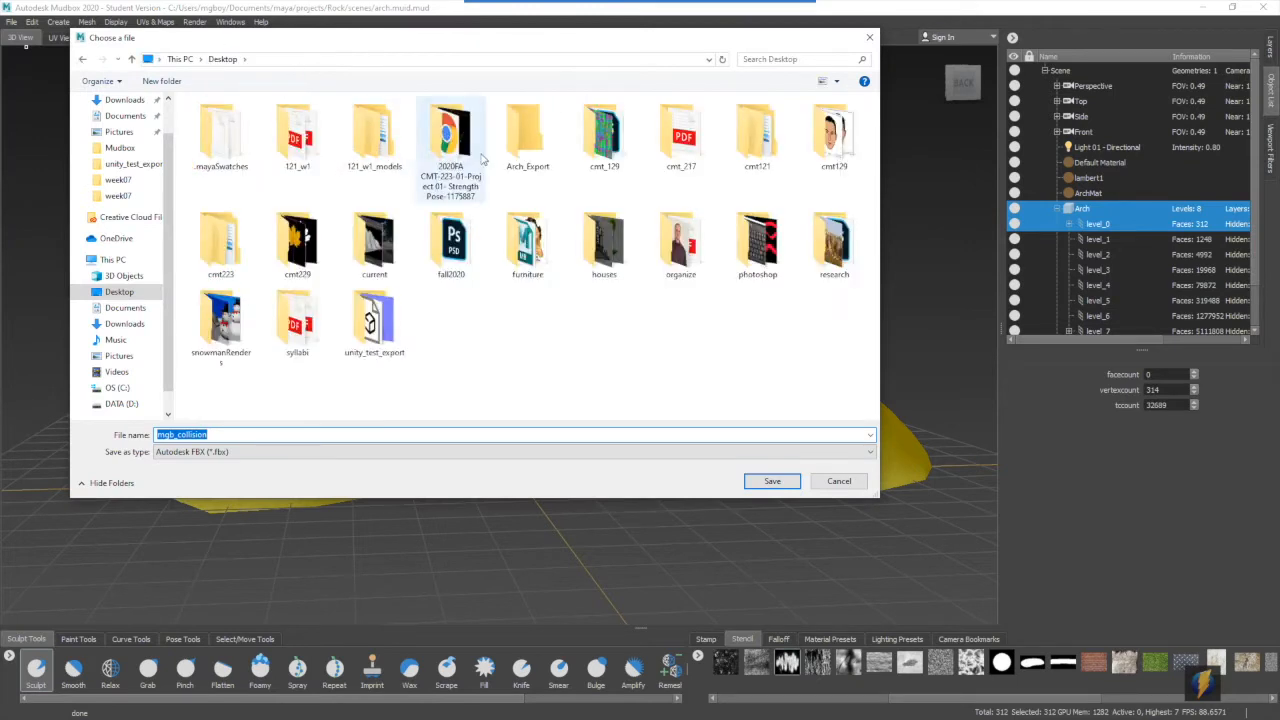
{"action": "double_click", "coordinate": [527, 135]}
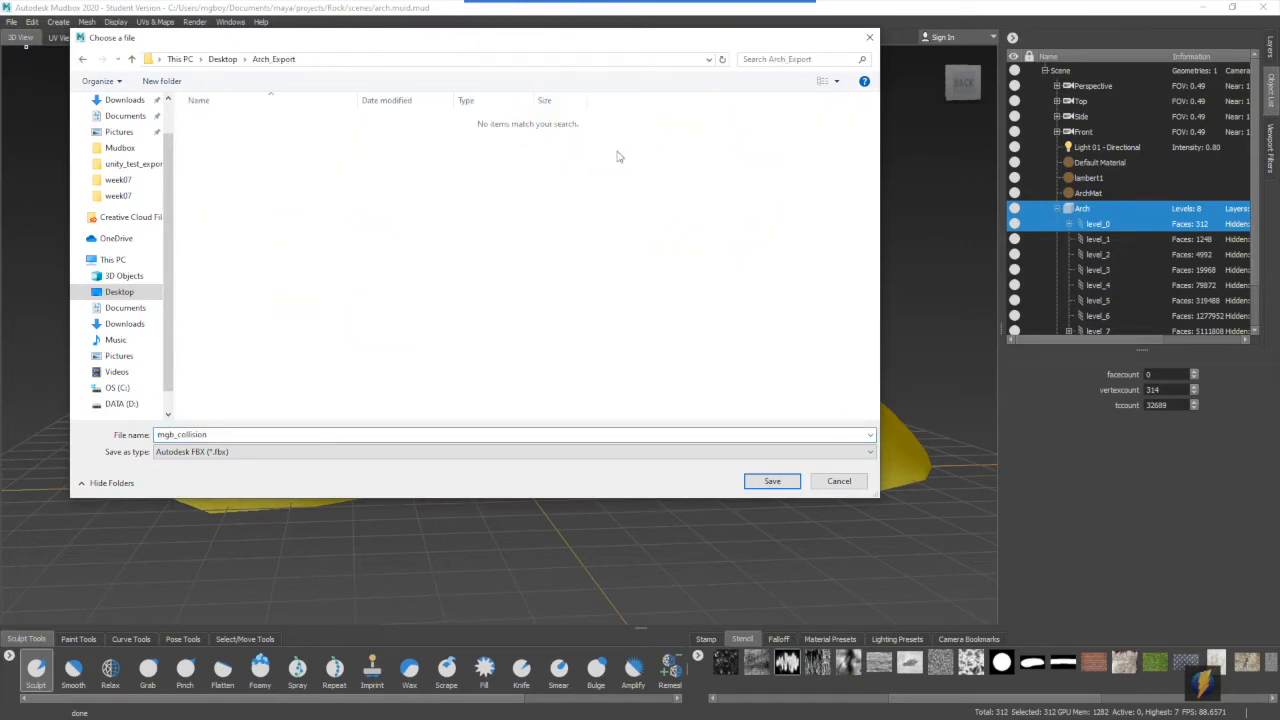
{"action": "left_click_drag", "start_coordinate": [531, 37], "coordinate": [763, 87]}
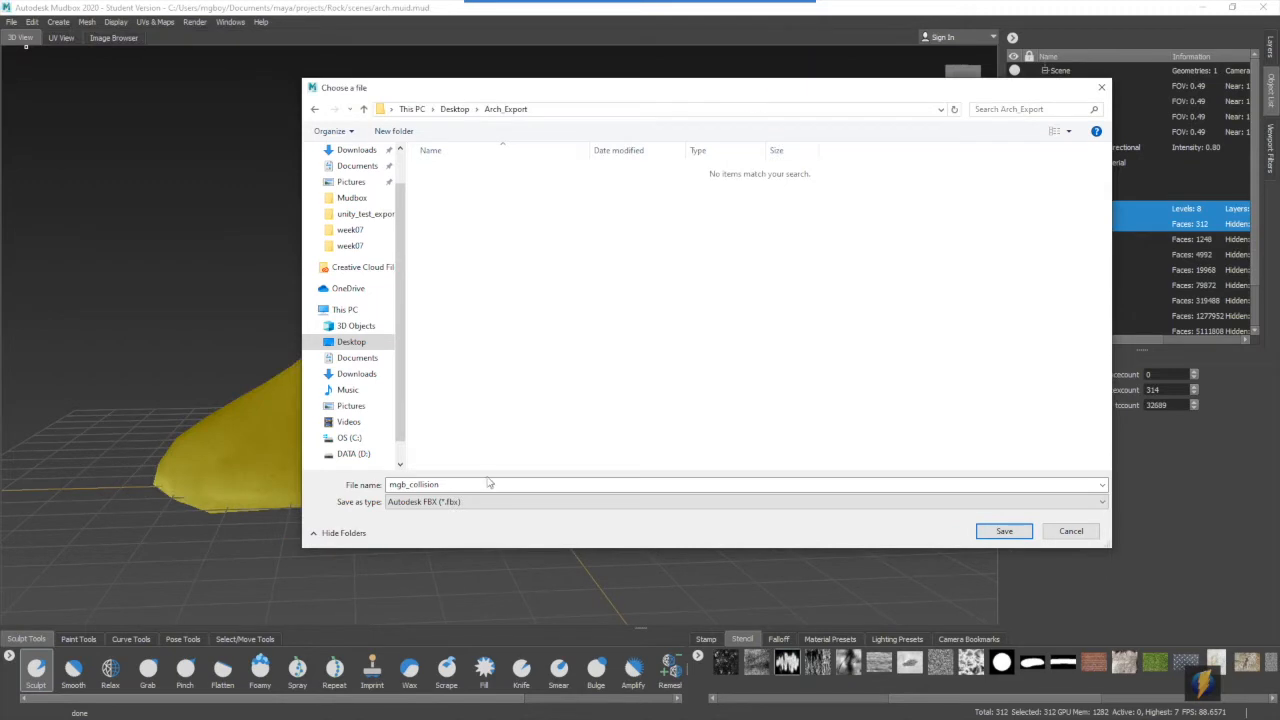
Name the Autodesk FBX file StoneArch_collision and save the export
{"action": "double_click", "coordinate": [408, 487]}
{"action": "left_click_drag", "start_coordinate": [408, 487], "coordinate": [381, 487]}
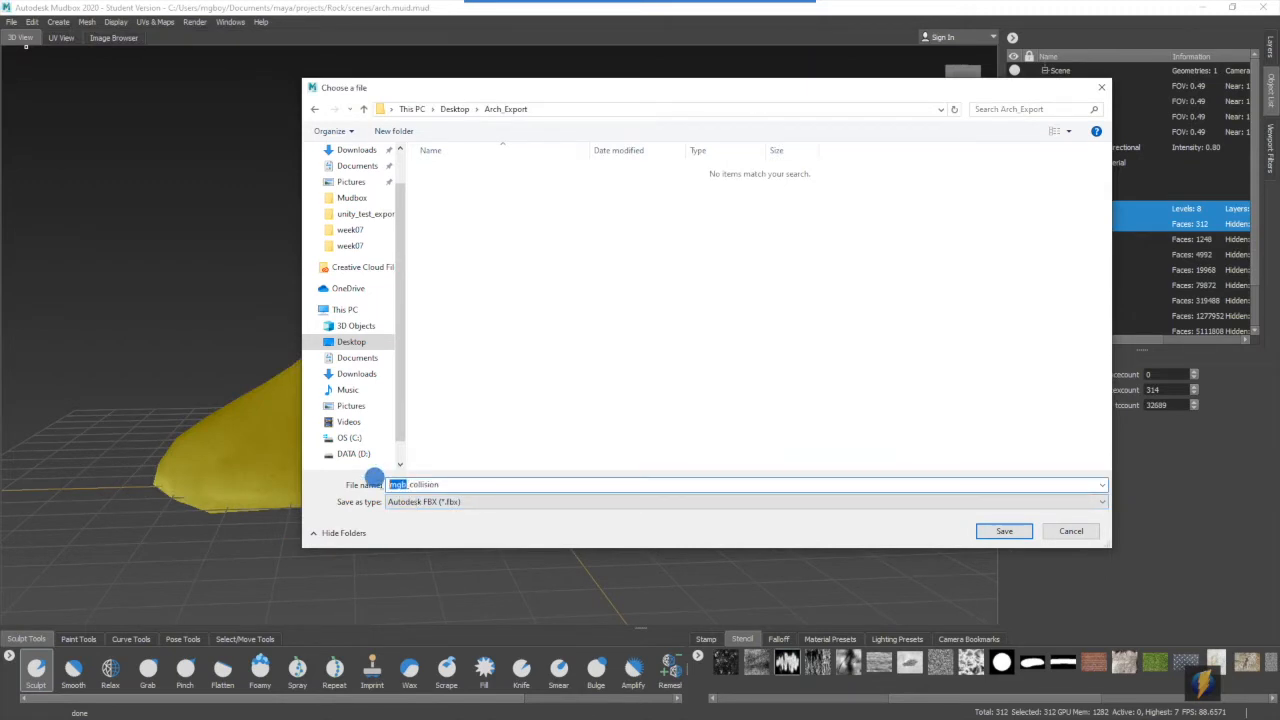
{"action": "type", "text": "StoneArch"}
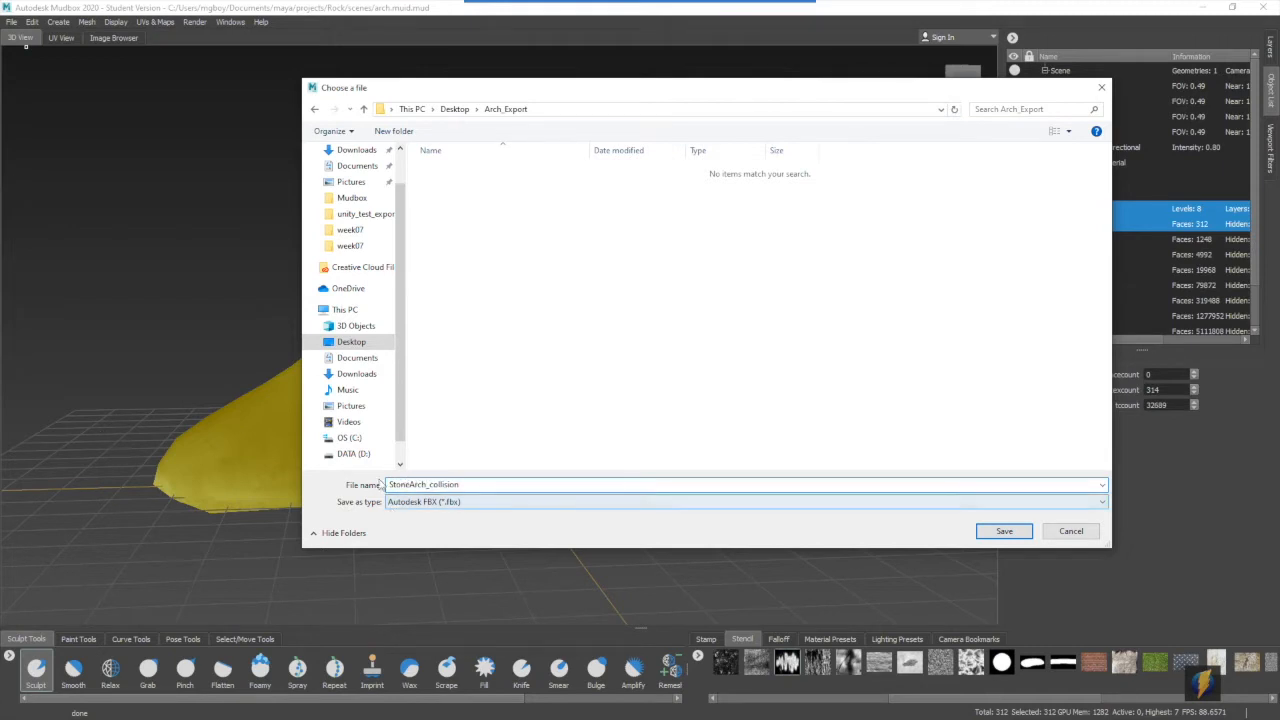
{"action": "left_click", "coordinate": [1008, 532]}
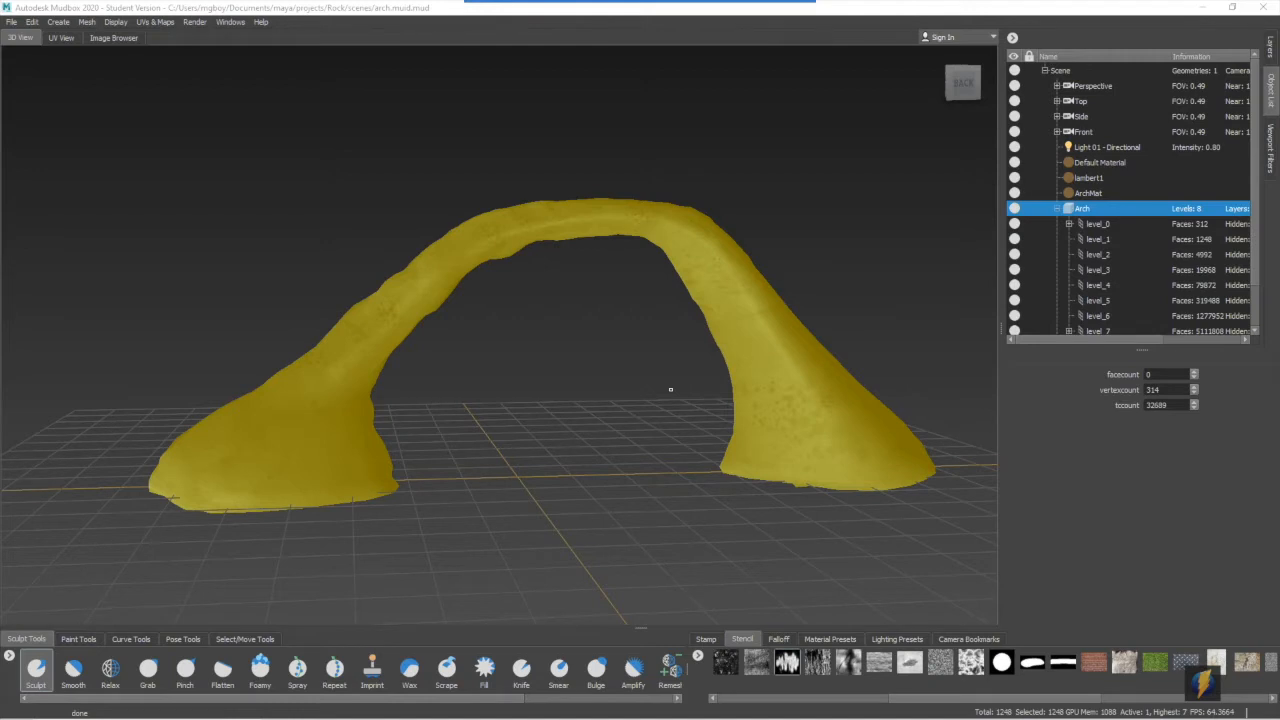
Raise the arch to its highest subdivision level, level 7, to review the sculpted detail
{"action": "scroll", "coordinate": [671, 389], "scroll_direction": "up", "scroll_amount": 1}
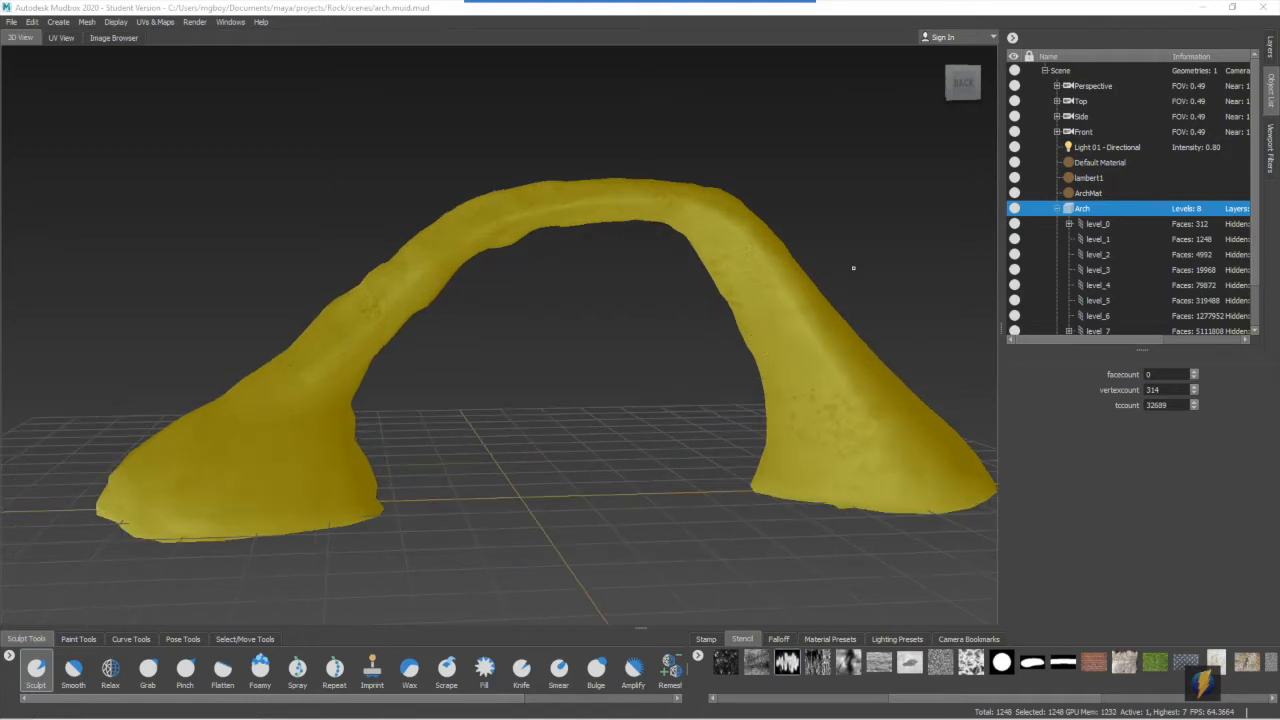
{"action": "key", "text": "Page_Up"}
{"action": "key", "text": "Page_Up"}
{"action": "key", "text": "Page_Up"}
{"action": "key", "text": "Page_Up"}
{"action": "key", "text": "Page_Up"}
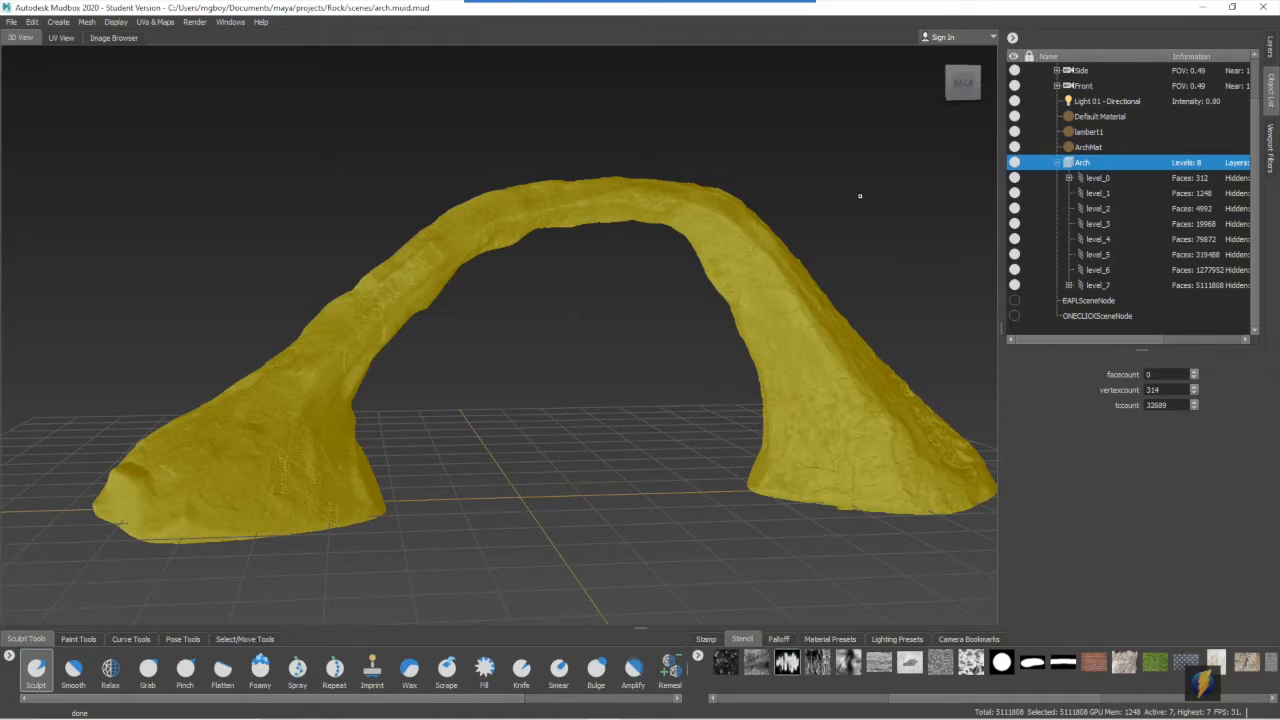
Bring the arch down to subdivision level 2
{"action": "key", "text": "Page_Down"}
{"action": "key", "text": "Page_Down"}
{"action": "key", "text": "Page_Down"}
{"action": "key", "text": "Page_Down"}
{"action": "key", "text": "Page_Down"}
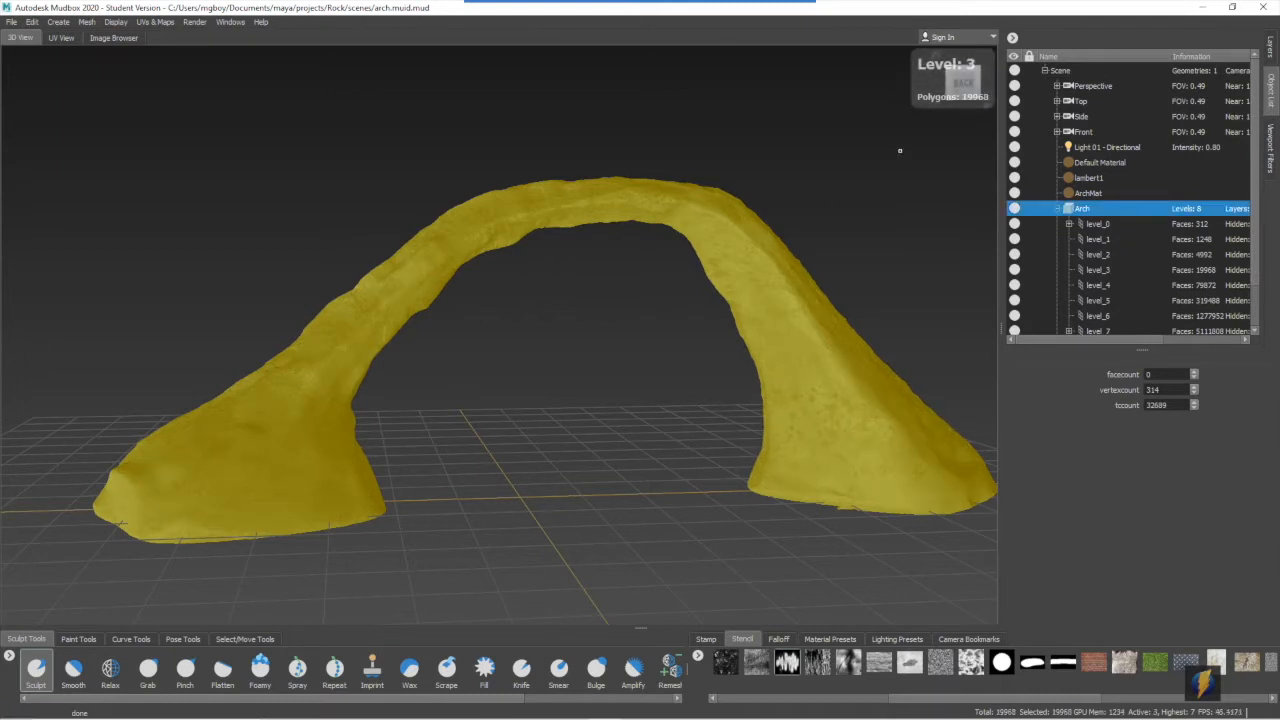
{"action": "key", "text": "Page_Down"}
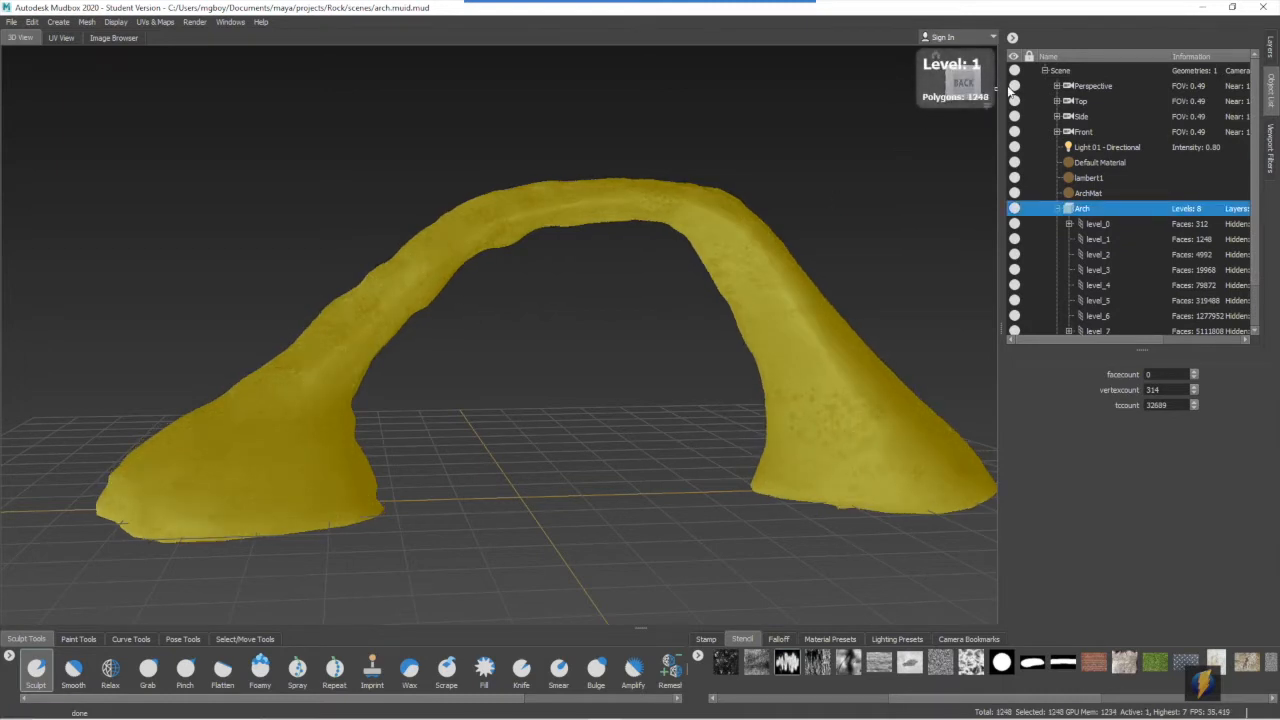
{"action": "key", "text": "Page_Up"}
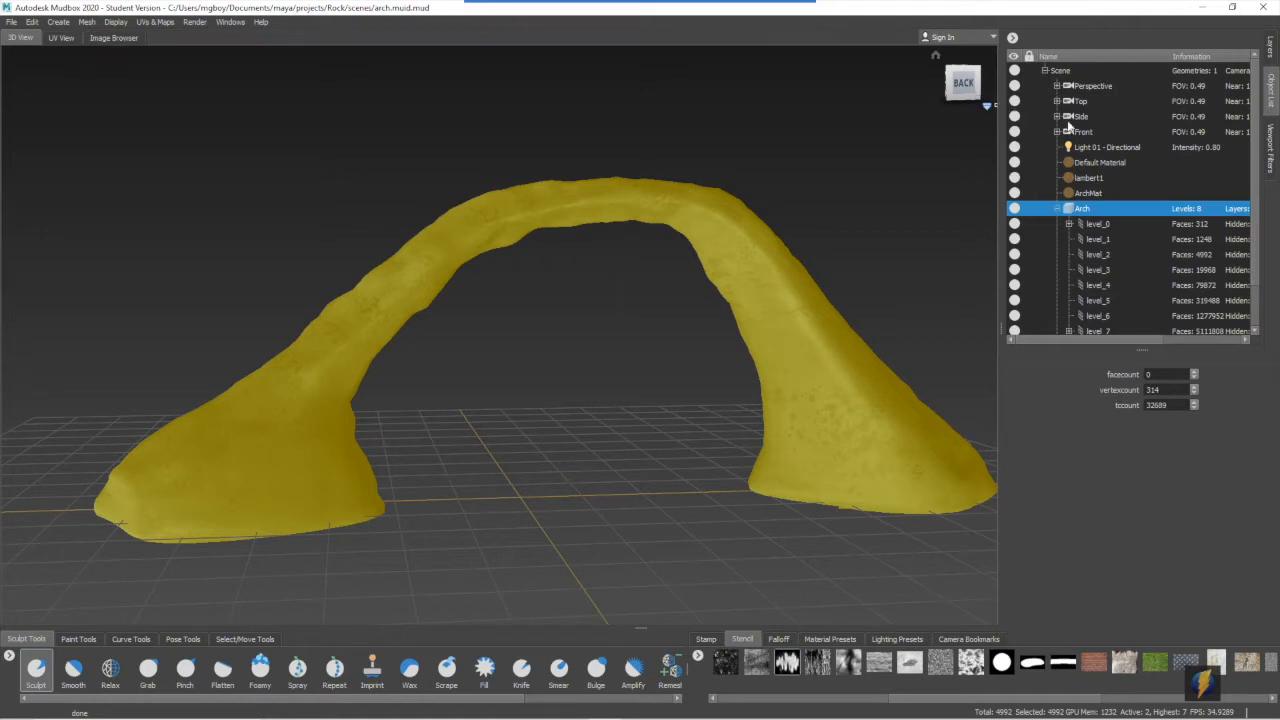
Export the arch's level 2 mesh as an Autodesk FBX file named StoneArch_Mesh in the Arch_Export folder
{"action": "left_click", "coordinate": [1107, 256]}
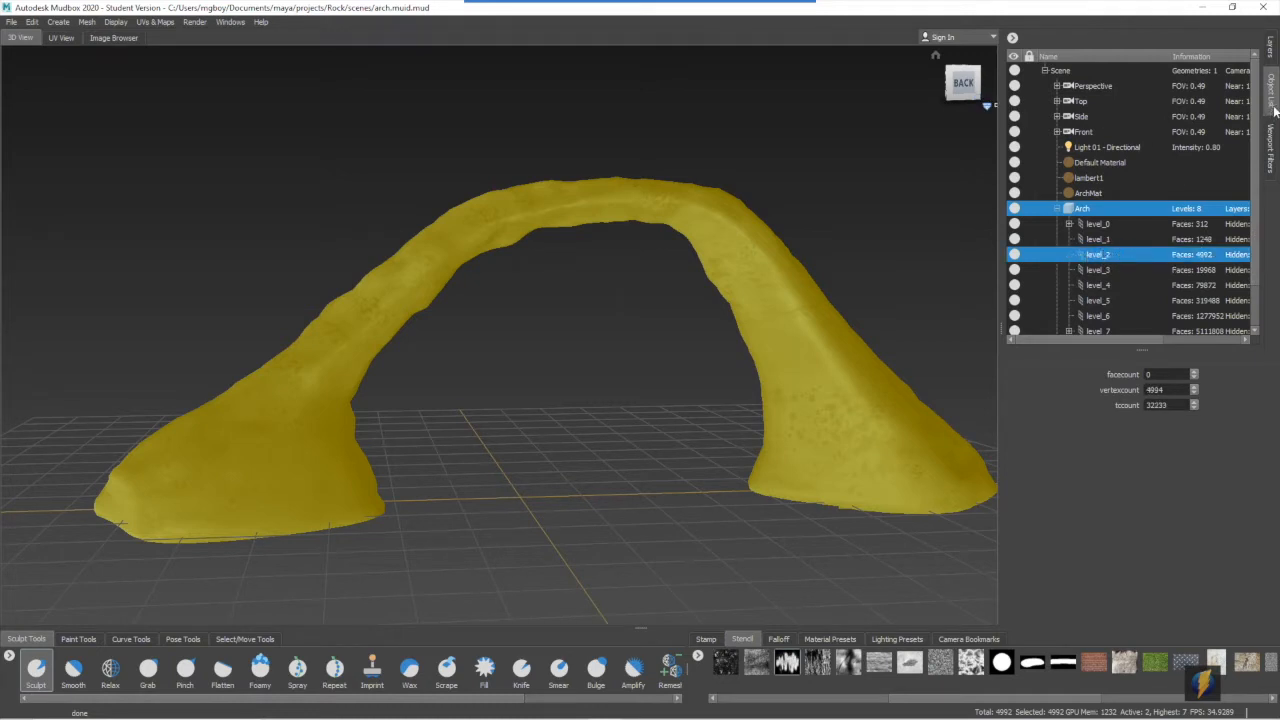
{"action": "left_click", "coordinate": [12, 23]}
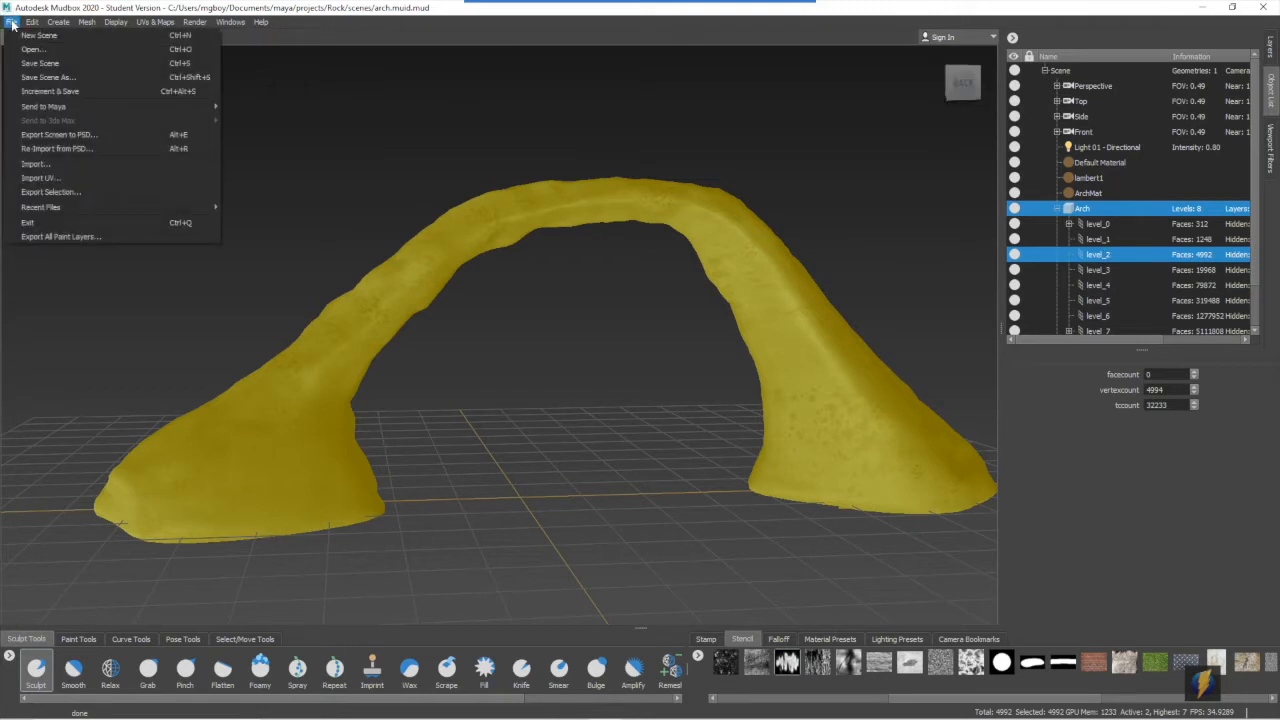
{"action": "left_click", "coordinate": [36, 191]}
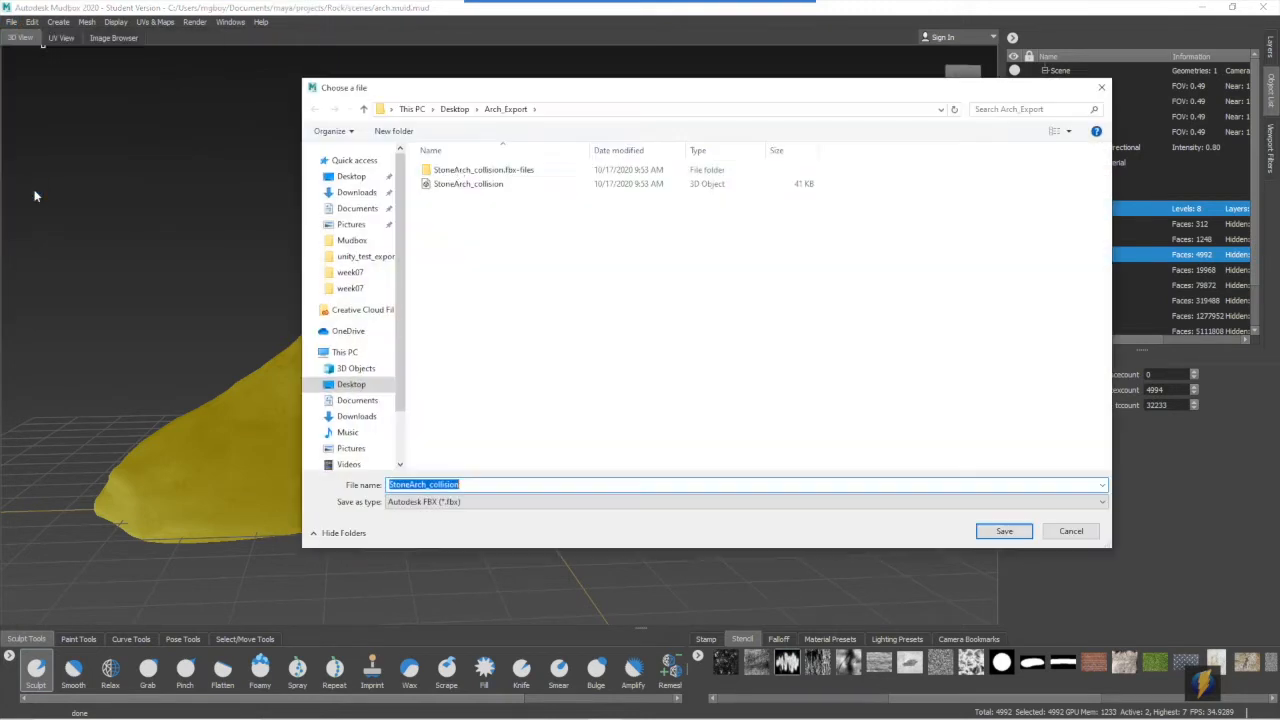
{"action": "left_click", "coordinate": [480, 189]}
{"action": "double_click", "coordinate": [428, 487]}
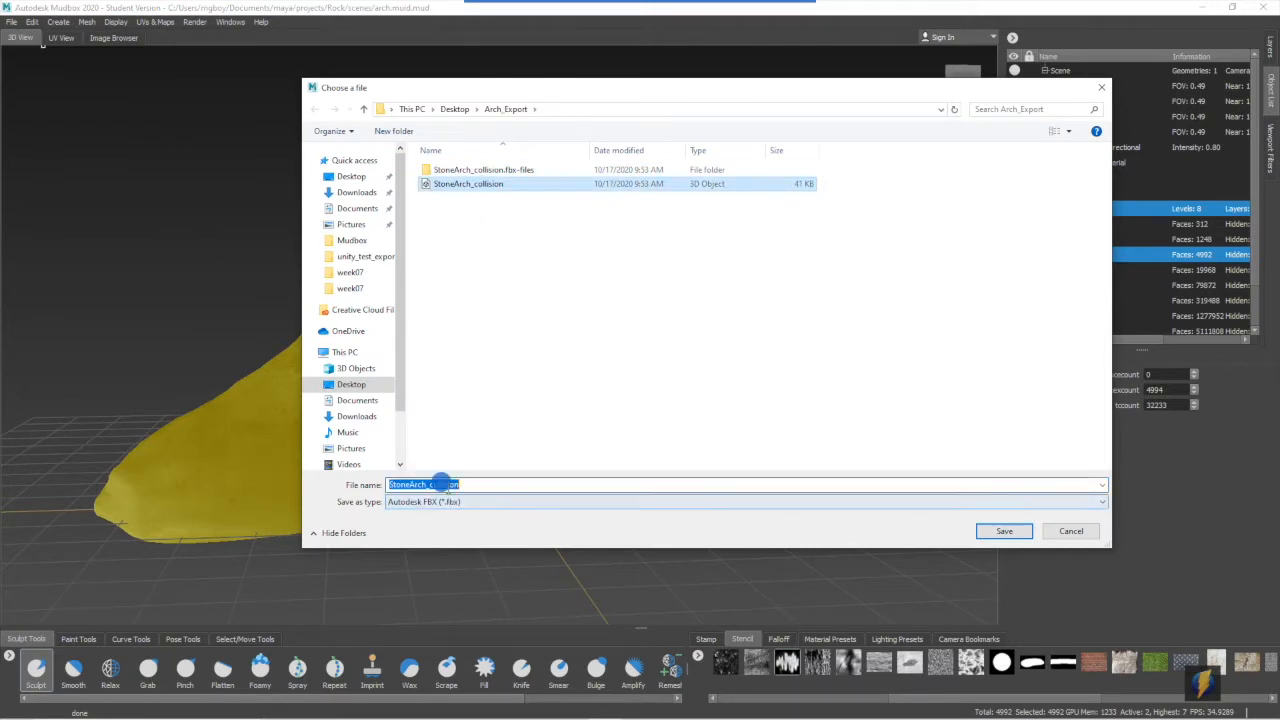
{"action": "left_click", "coordinate": [426, 482]}
{"action": "left_click_drag", "start_coordinate": [427, 484], "coordinate": [494, 483]}
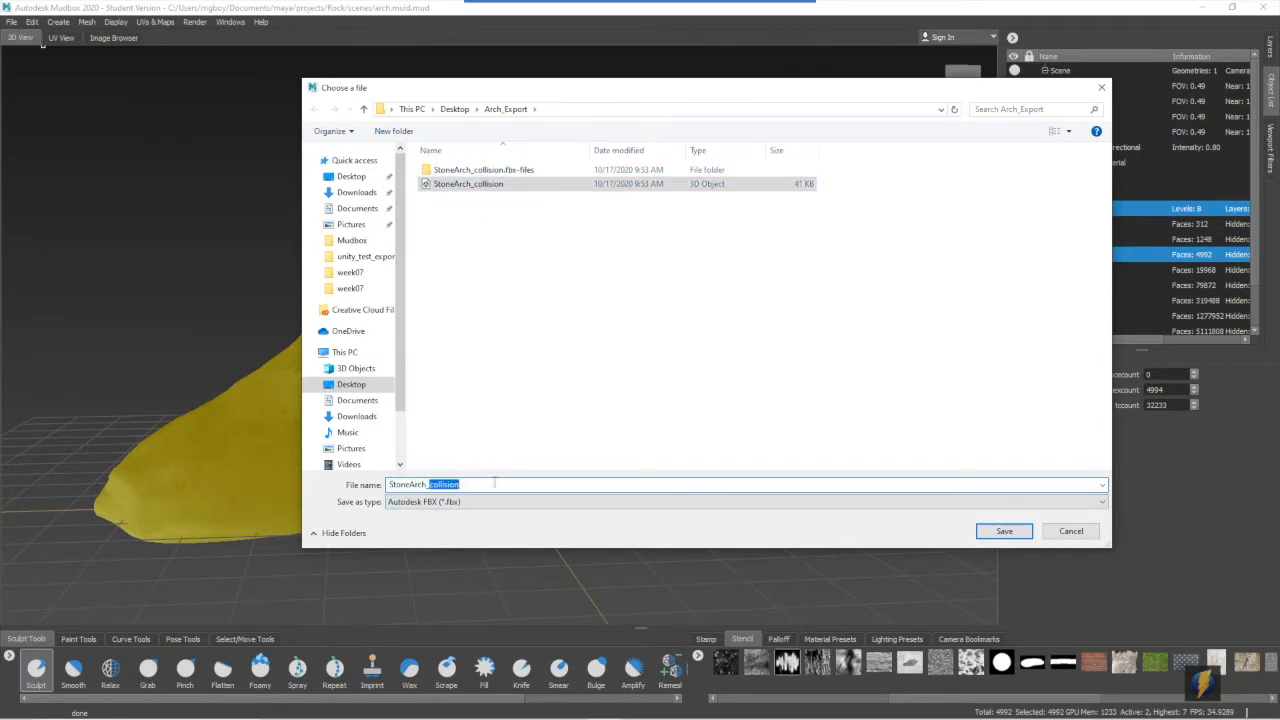
{"action": "type", "text": "Mesh"}
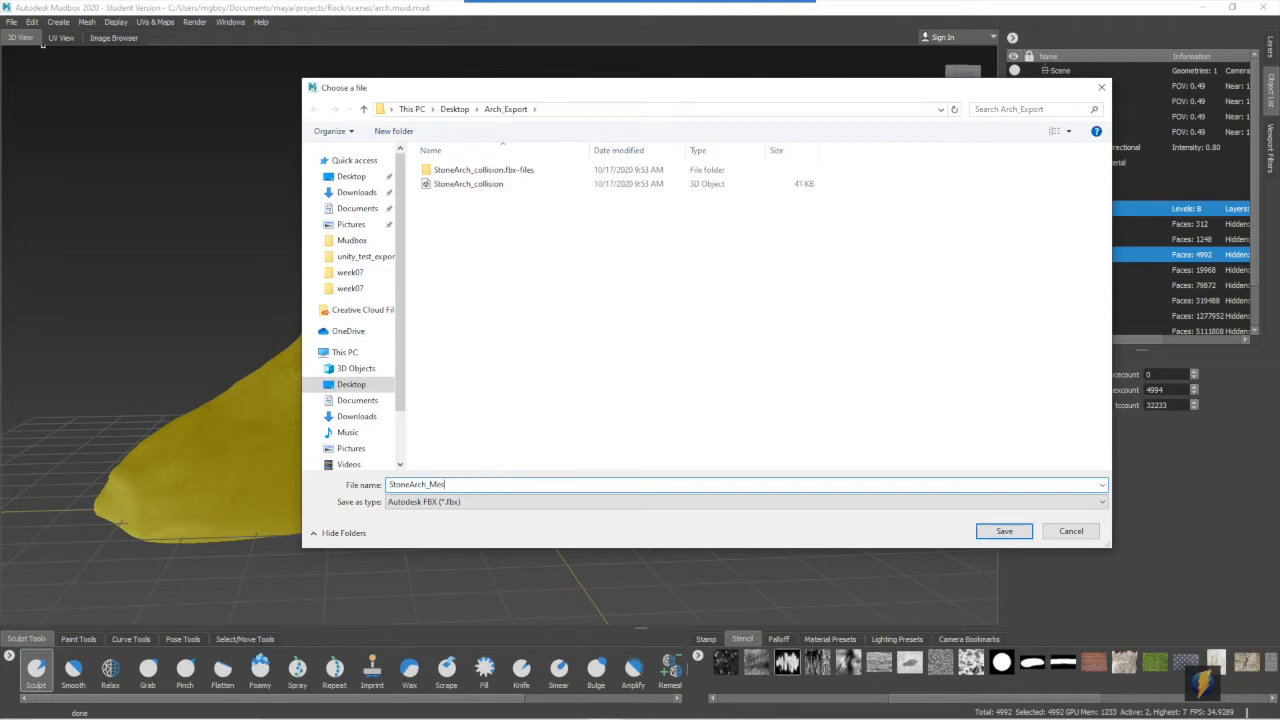
{"action": "left_click", "coordinate": [1004, 531]}
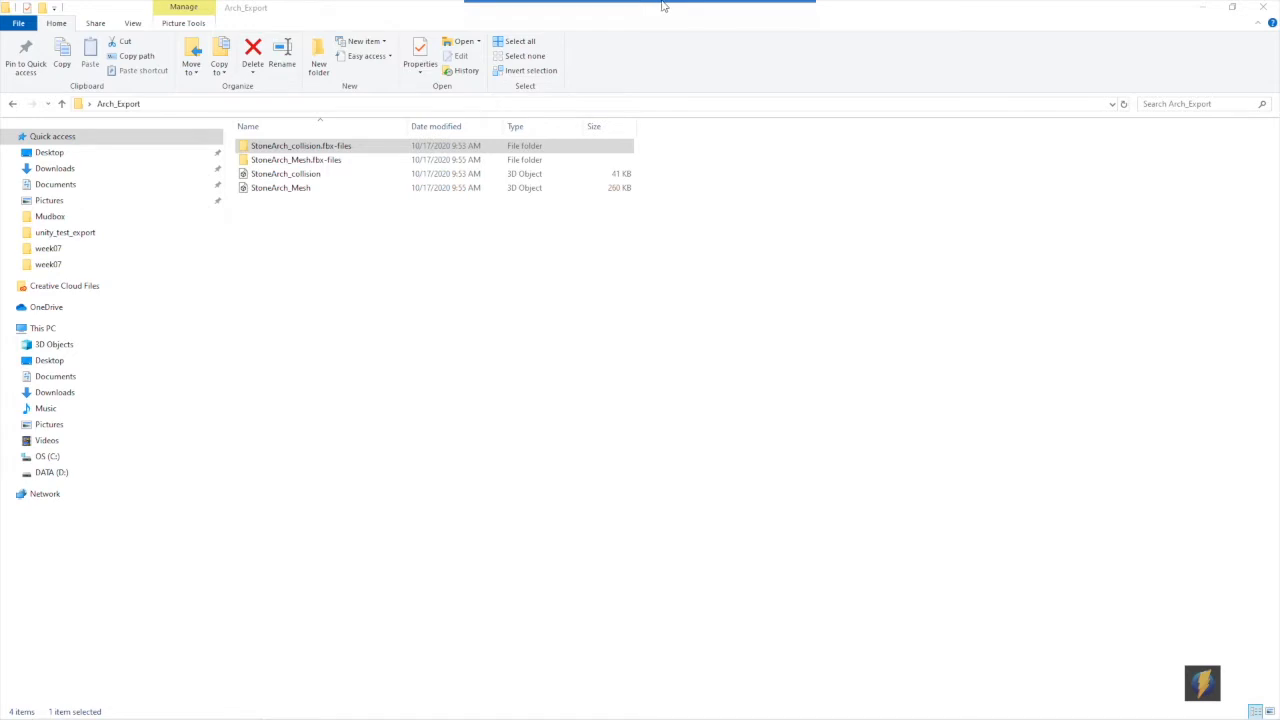
In File Explorer, open the StoneArch_Mesh.fbx-files folder and view the ArchMat_Flattened_Diffuse texture in Photos, closing the image when done
{"action": "left_click", "coordinate": [689, 27]}
{"action": "mouse_move", "coordinate": [518, 441]}
{"action": "left_mouse_down"}
{"action": "mouse_move", "coordinate": [532, 182]}
{"action": "mouse_move", "coordinate": [306, 171]}
{"action": "mouse_move", "coordinate": [277, 192]}
{"action": "mouse_move", "coordinate": [272, 178]}
{"action": "mouse_move", "coordinate": [300, 174]}
{"action": "mouse_move", "coordinate": [360, 188]}
{"action": "mouse_move", "coordinate": [223, 214]}
{"action": "mouse_move", "coordinate": [240, 162]}
{"action": "mouse_move", "coordinate": [217, 149]}
{"action": "mouse_move", "coordinate": [246, 137]}
{"action": "mouse_move", "coordinate": [241, 152]}
{"action": "mouse_move", "coordinate": [297, 217]}
{"action": "mouse_move", "coordinate": [340, 189]}
{"action": "mouse_move", "coordinate": [276, 162]}
{"action": "mouse_move", "coordinate": [288, 162]}
{"action": "left_mouse_up"}
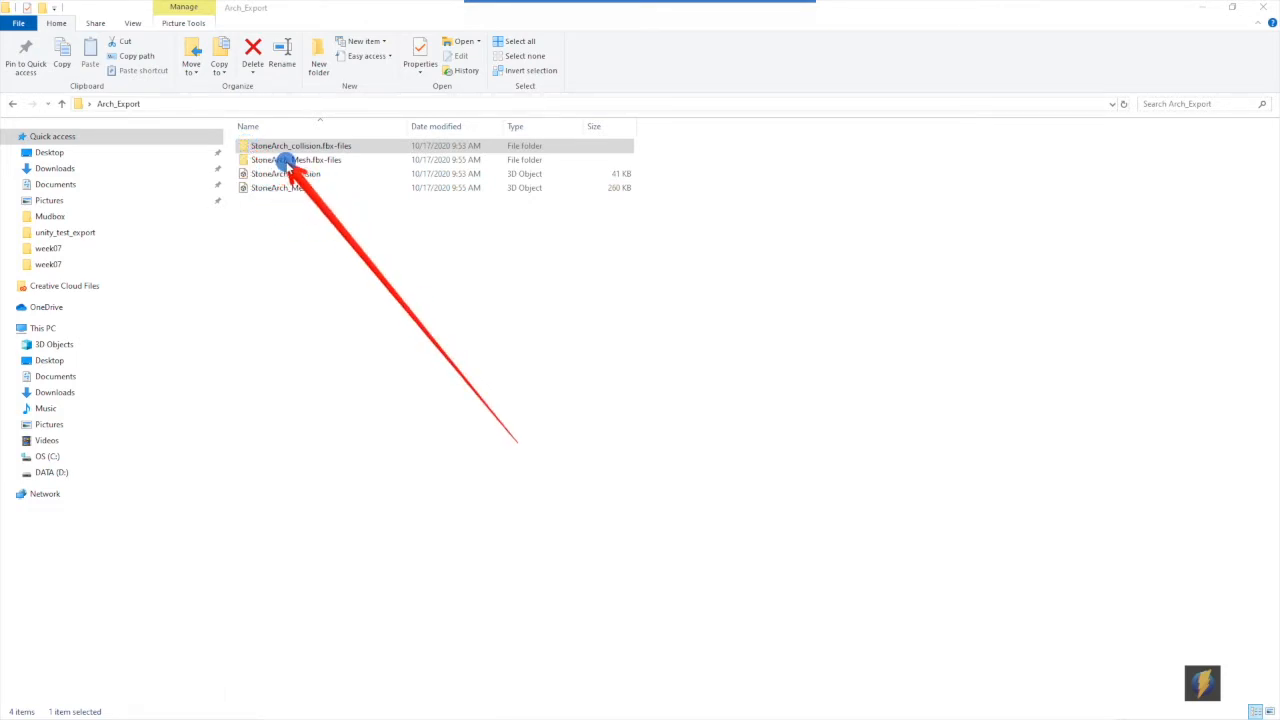
{"action": "double_click", "coordinate": [287, 161]}
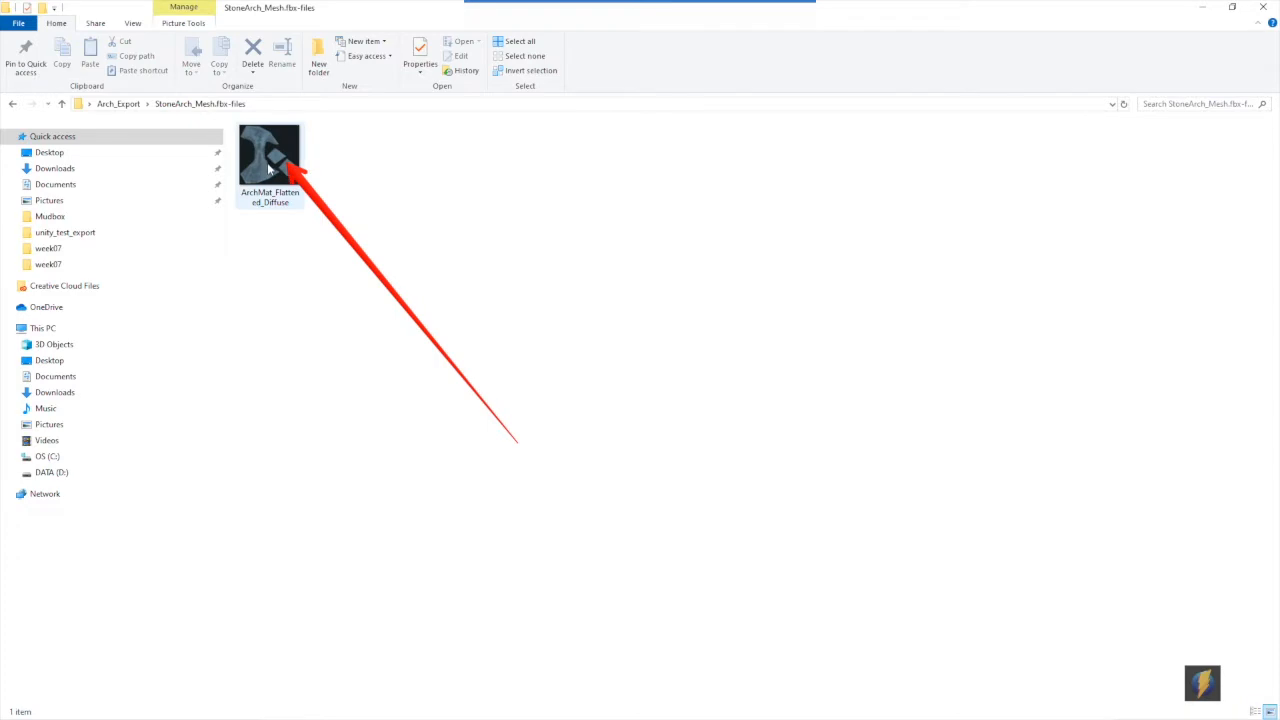
{"action": "right_click", "coordinate": [260, 158]}
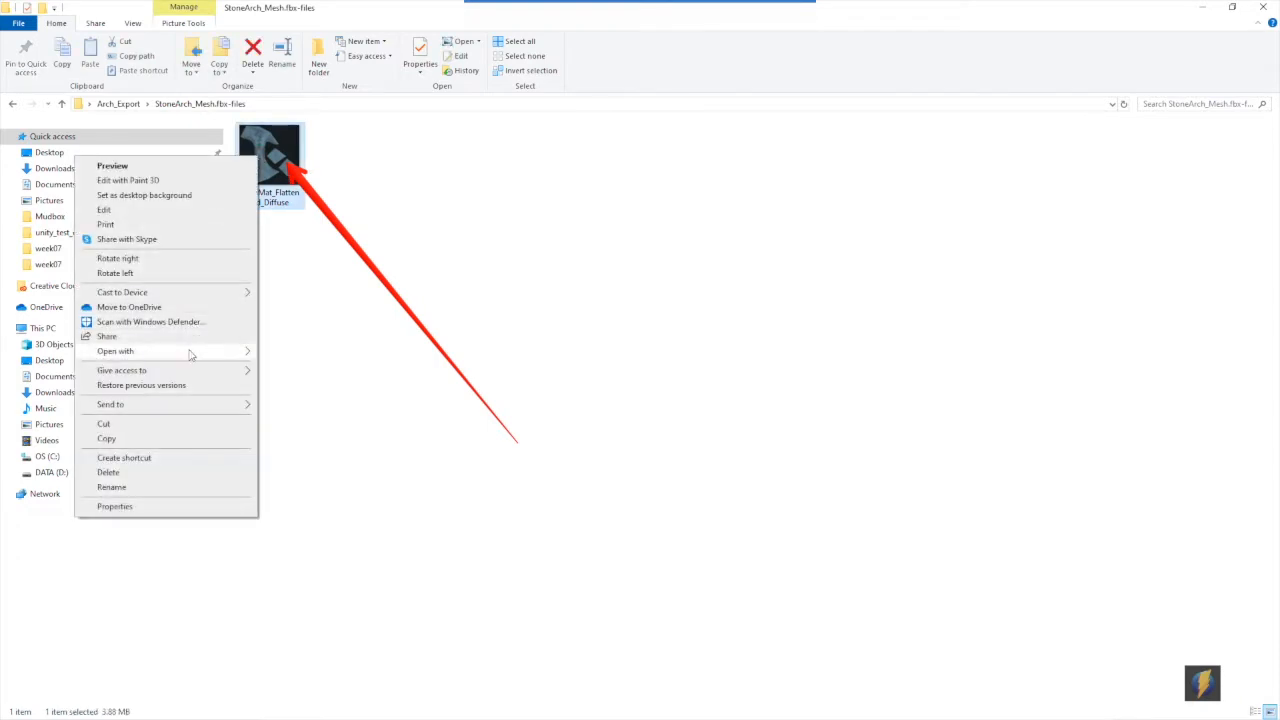
{"action": "mouse_move", "coordinate": [190, 354]}
{"action": "left_click", "coordinate": [290, 397]}
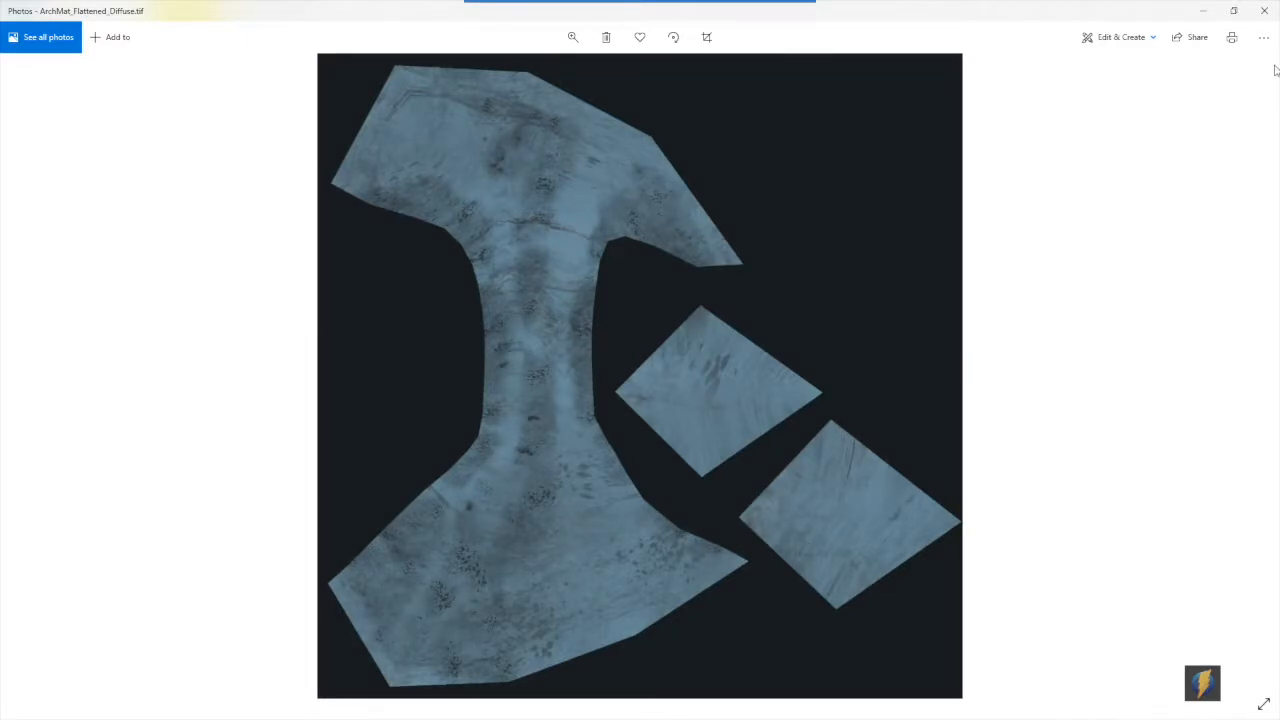
{"action": "left_click", "coordinate": [1264, 10]}
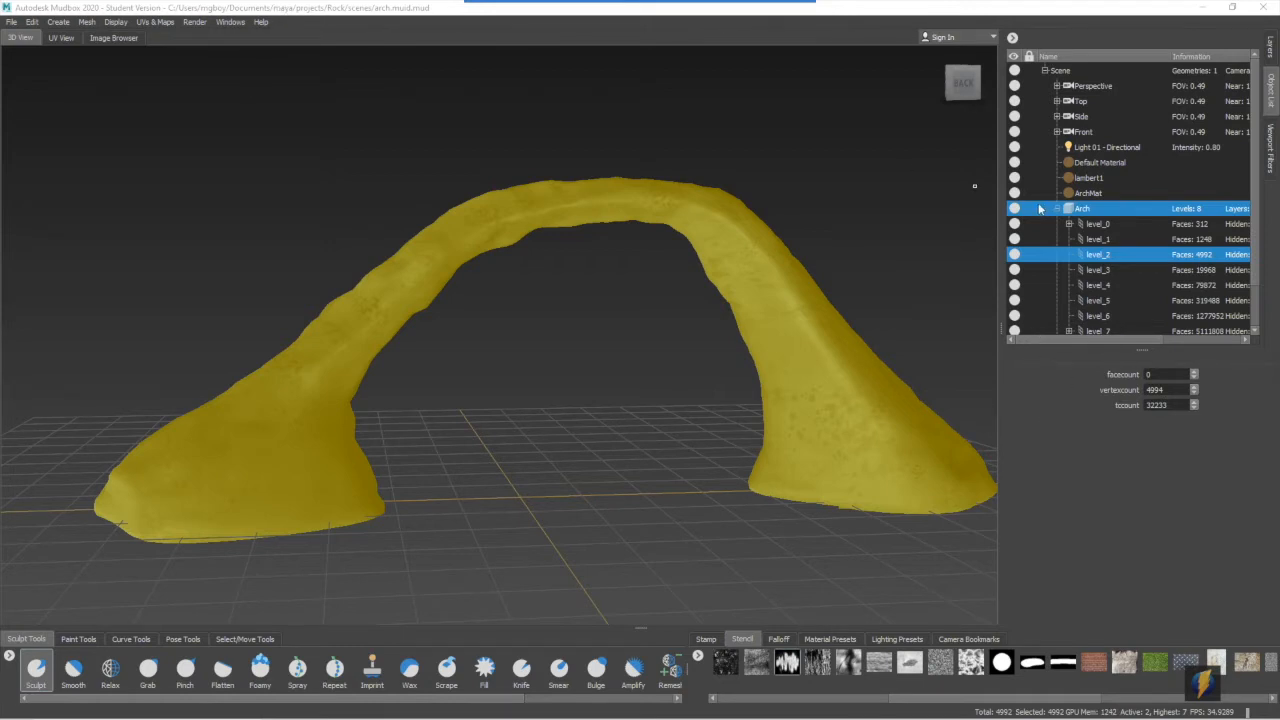
{"action": "scroll", "coordinate": [1040, 208], "scroll_direction": "down", "scroll_amount": 1}
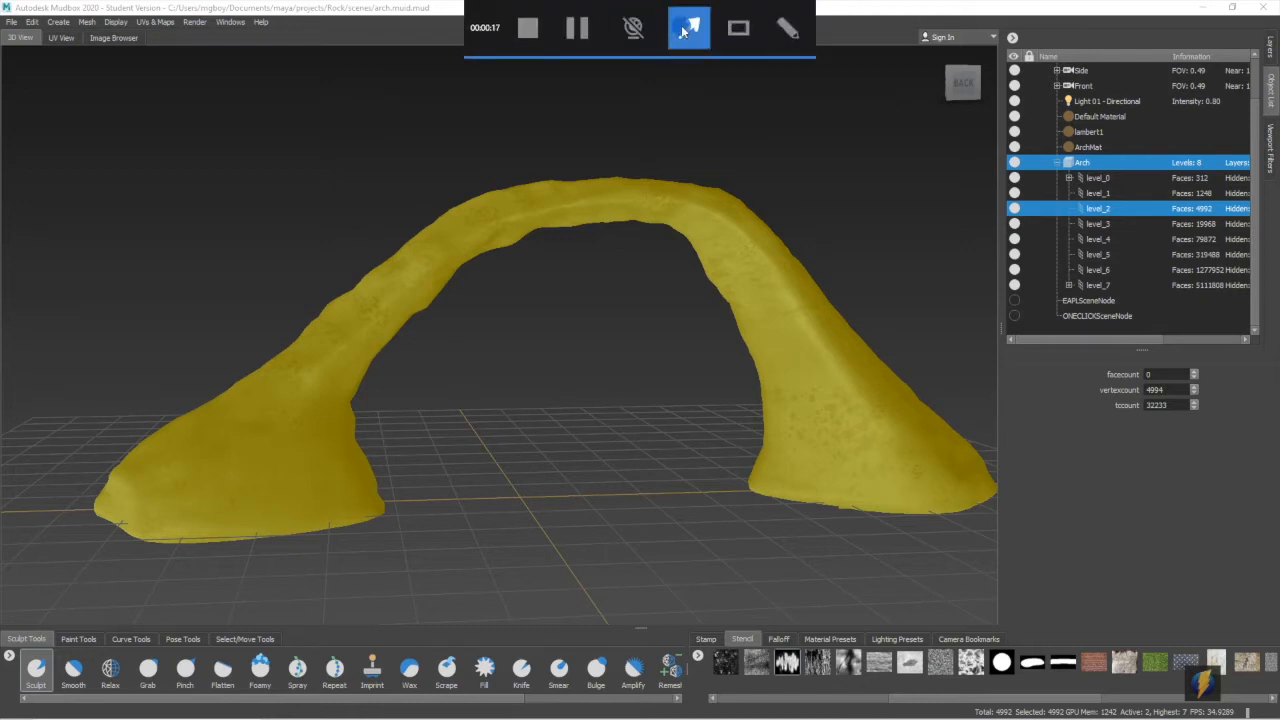
{"action": "mouse_move", "coordinate": [848, 188]}
{"action": "left_mouse_down"}
{"action": "mouse_move", "coordinate": [1188, 185]}
{"action": "mouse_move", "coordinate": [1071, 166]}
{"action": "mouse_move", "coordinate": [1012, 206]}
{"action": "mouse_move", "coordinate": [1083, 213]}
{"action": "mouse_move", "coordinate": [1170, 182]}
{"action": "mouse_move", "coordinate": [1176, 208]}
{"action": "mouse_move", "coordinate": [1190, 208]}
{"action": "left_mouse_up"}
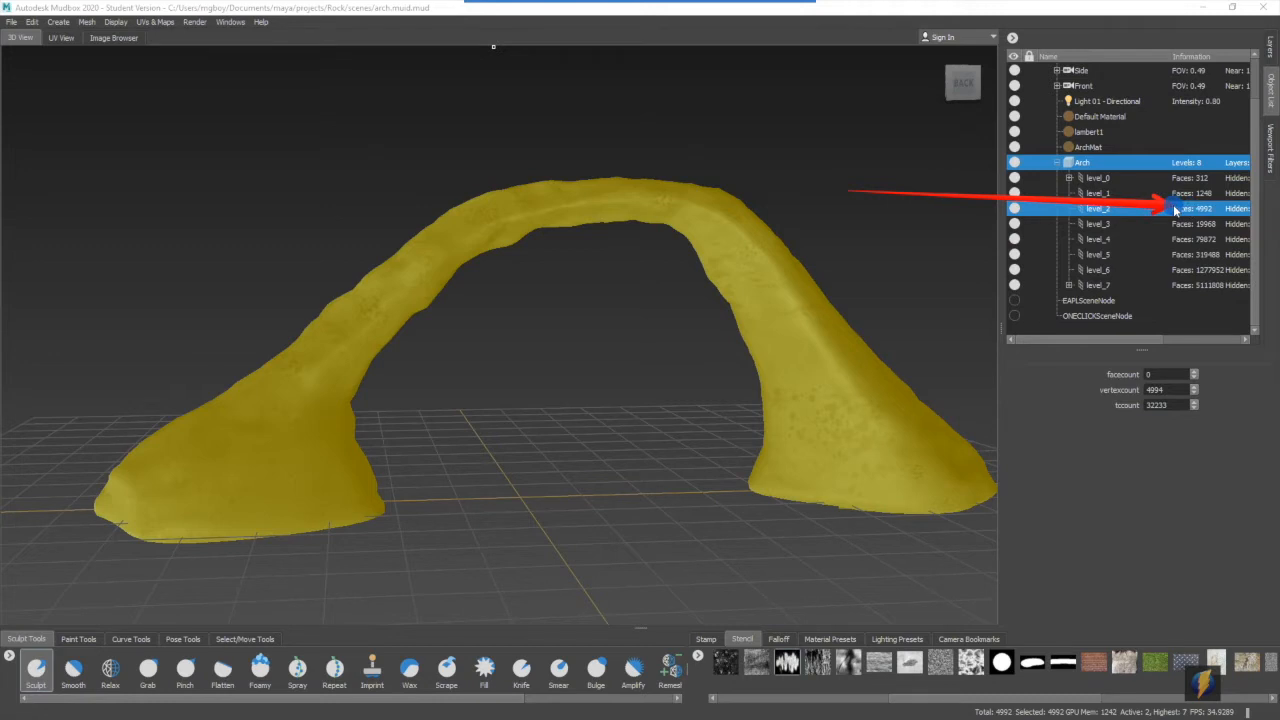
{"action": "mouse_move", "coordinate": [1173, 204]}
{"action": "left_mouse_down"}
{"action": "mouse_move", "coordinate": [1057, 196]}
{"action": "mouse_move", "coordinate": [966, 266]}
{"action": "mouse_move", "coordinate": [963, 289]}
{"action": "mouse_move", "coordinate": [1206, 303]}
{"action": "mouse_move", "coordinate": [1185, 298]}
{"action": "left_mouse_up"}
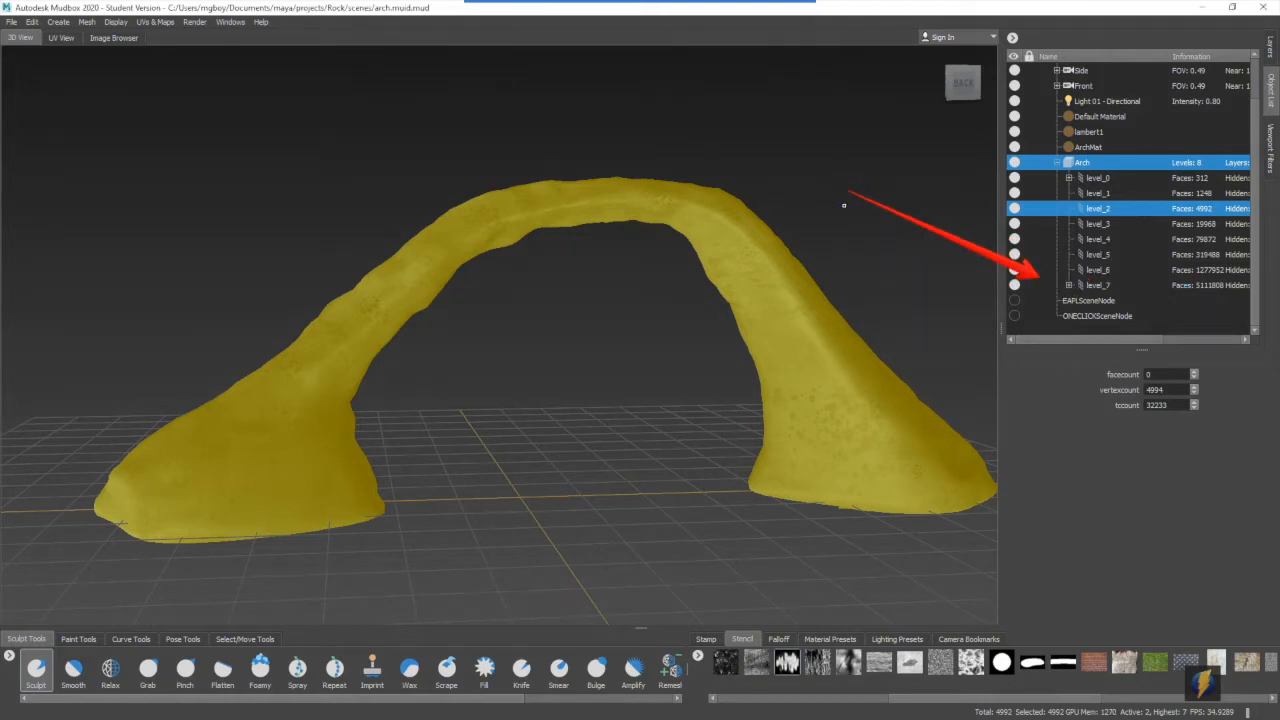
Raise the arch to its highest subdivision level, level 7, and deselect everything
{"action": "key", "text": "Page_Up"}
{"action": "key", "text": "Page_Up"}
{"action": "key", "text": "Page_Up"}
{"action": "key", "text": "Page_Up"}
{"action": "key", "text": "Page_Up"}
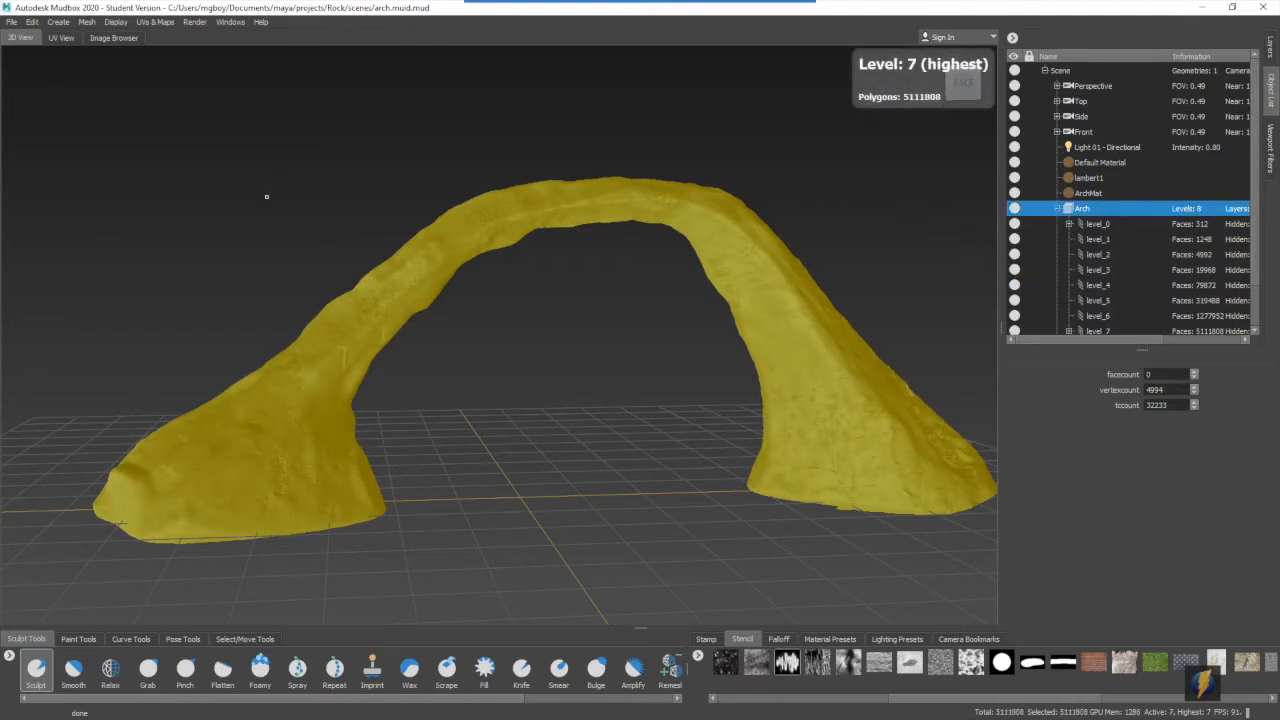
{"action": "left_click", "coordinate": [32, 21]}
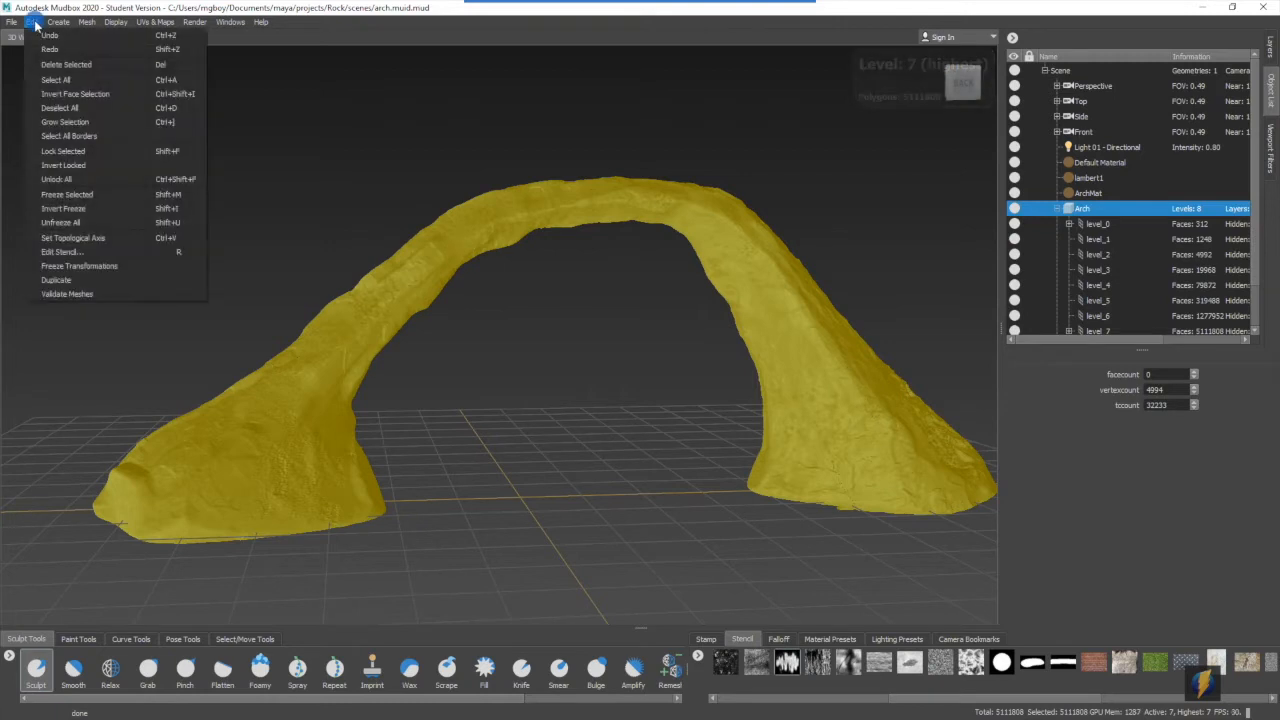
{"action": "left_click", "coordinate": [58, 107]}
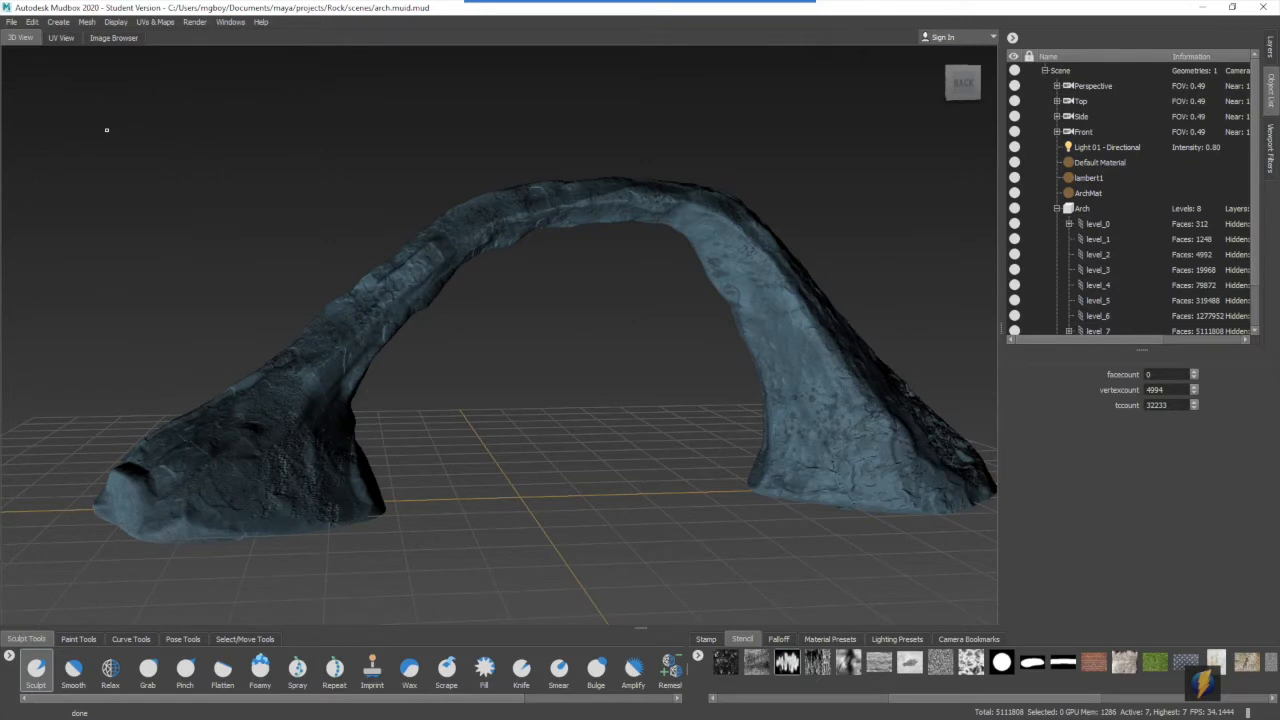
{"action": "middle_click_drag", "start_coordinate": [580, 327], "coordinate": [530, 337], "text": "alt"}
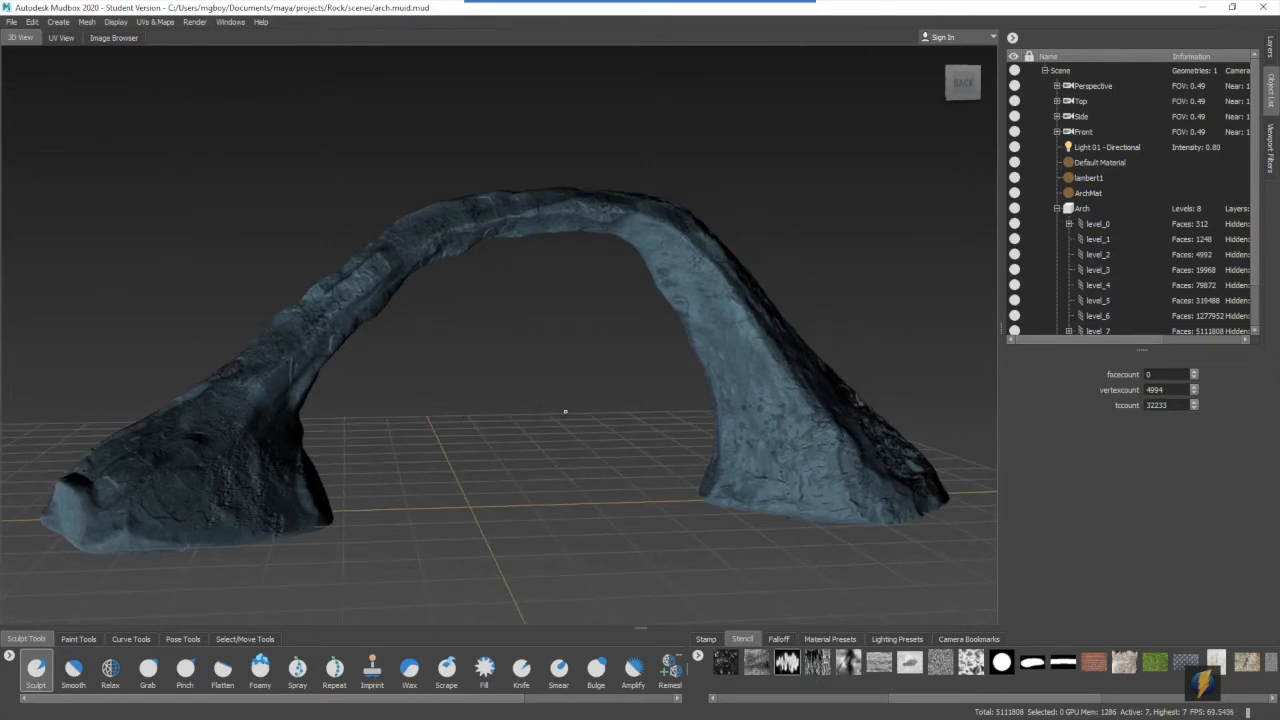
{"action": "left_click", "coordinate": [688, 25]}
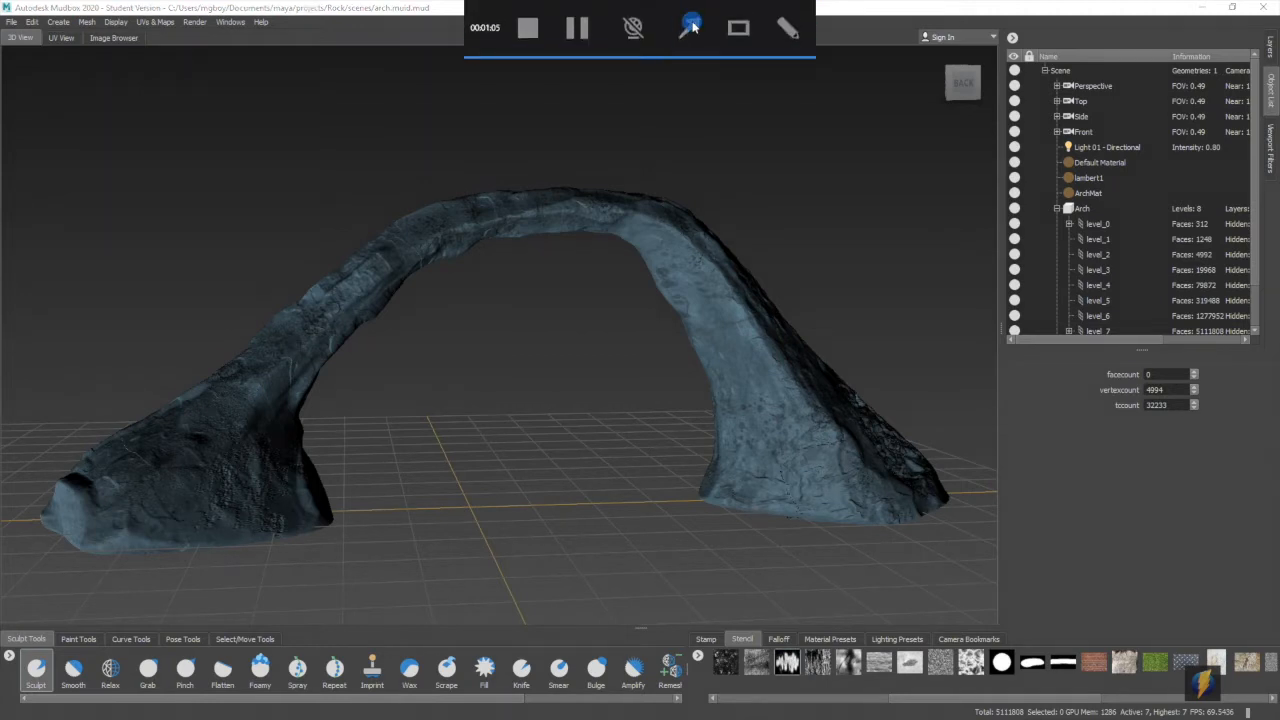
{"action": "mouse_move", "coordinate": [285, 159]}
{"action": "left_mouse_down"}
{"action": "mouse_move", "coordinate": [201, 42]}
{"action": "mouse_move", "coordinate": [177, 37]}
{"action": "left_mouse_up"}
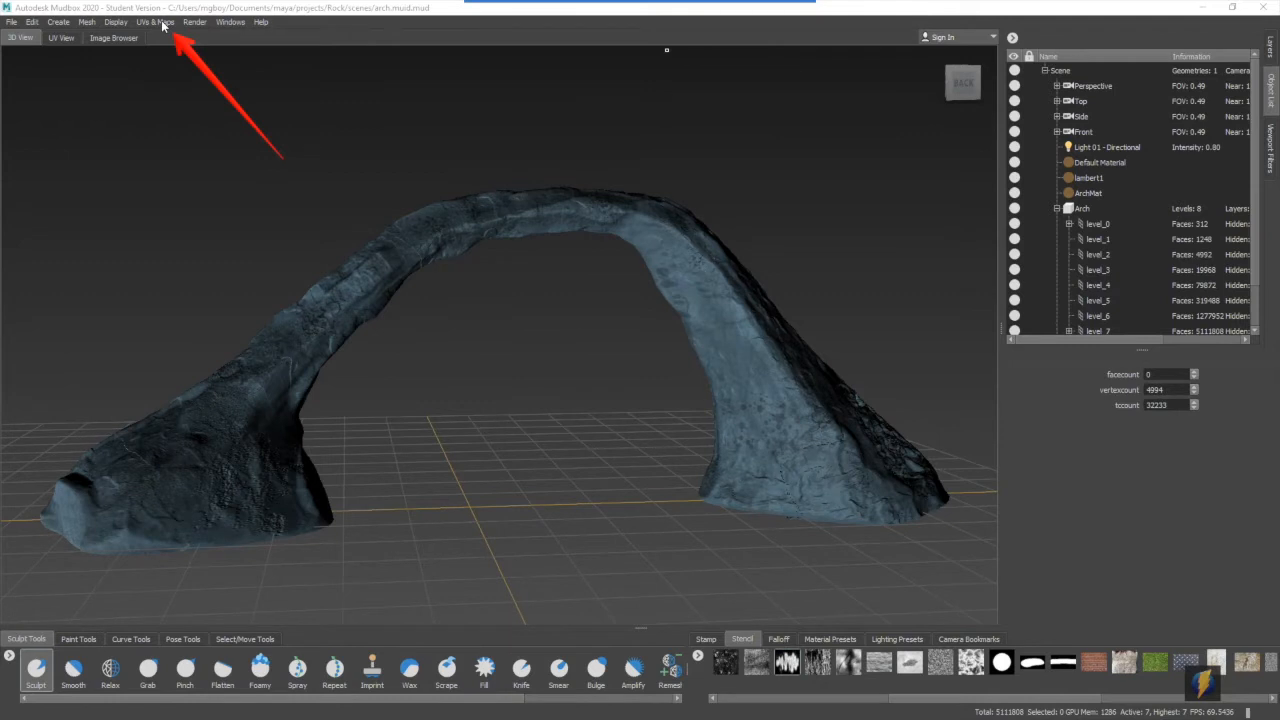
Start a new texture map extraction operation and choose Normal Map as the map to generate
{"action": "left_click", "coordinate": [156, 22]}
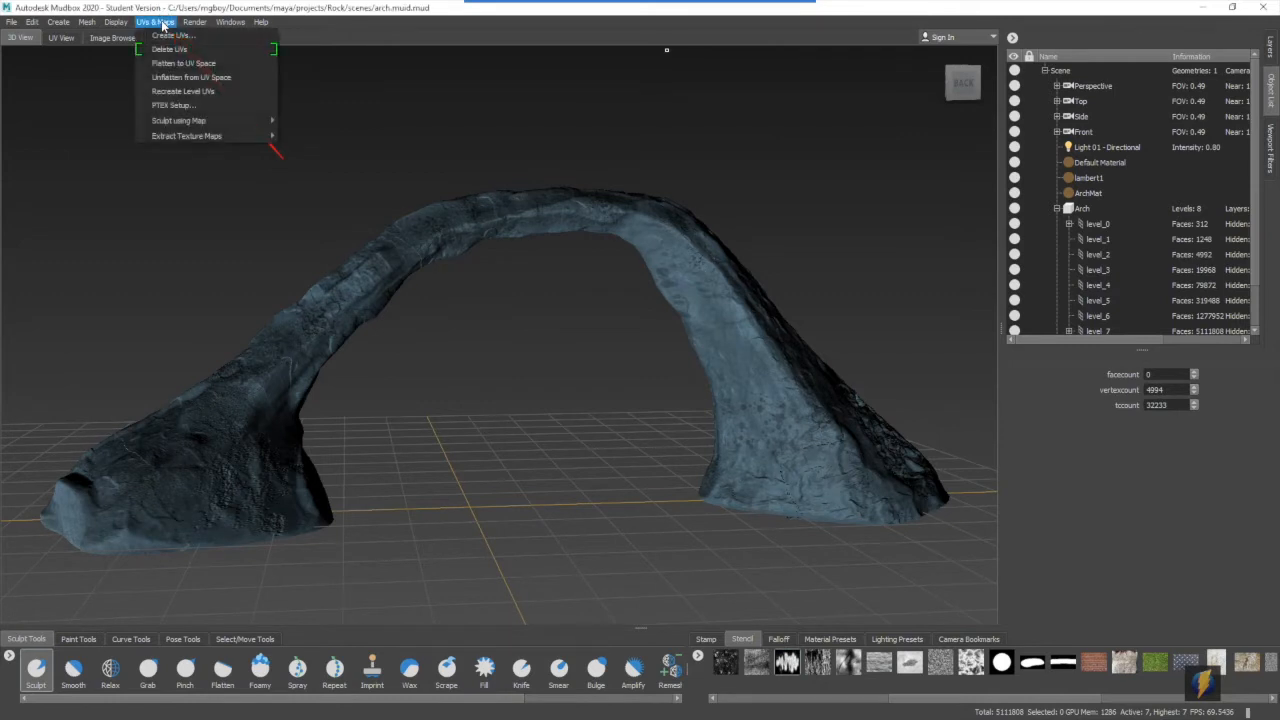
{"action": "mouse_move", "coordinate": [161, 136]}
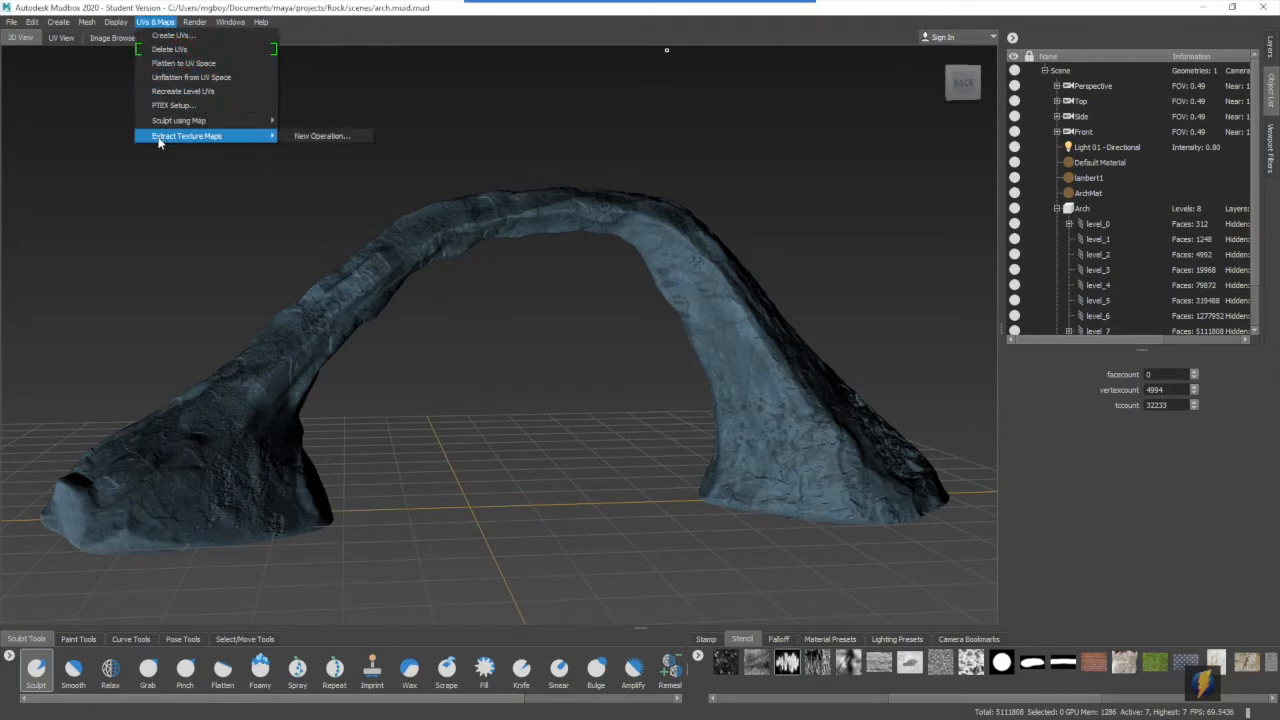
{"action": "left_click", "coordinate": [322, 136]}
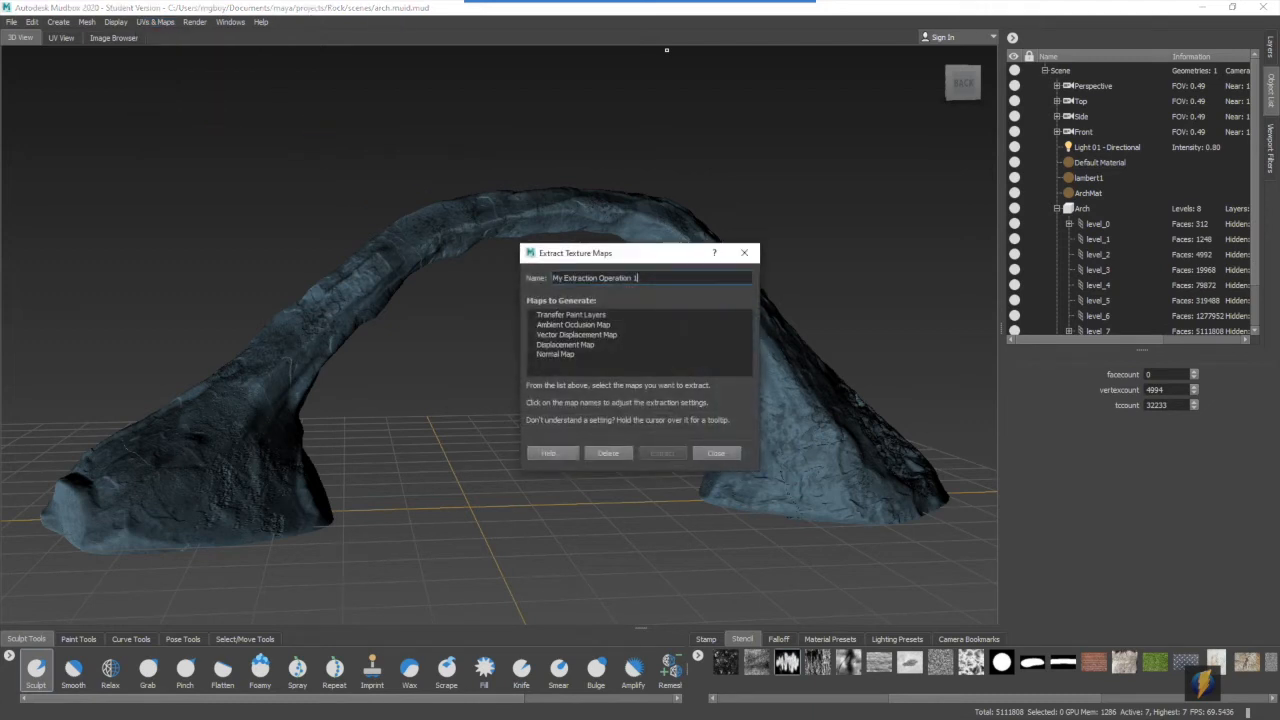
{"action": "left_click_drag", "start_coordinate": [640, 257], "coordinate": [702, 179]}
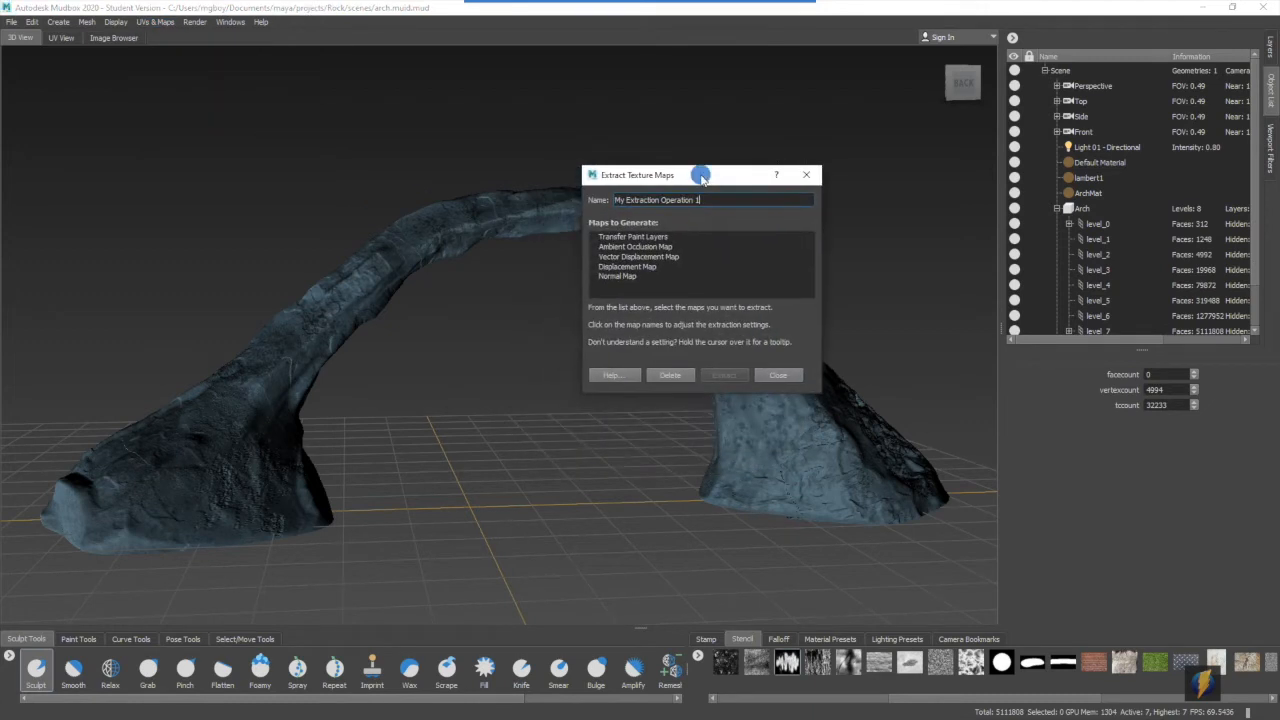
{"action": "mouse_move", "coordinate": [652, 16]}
{"action": "left_click", "coordinate": [690, 27]}
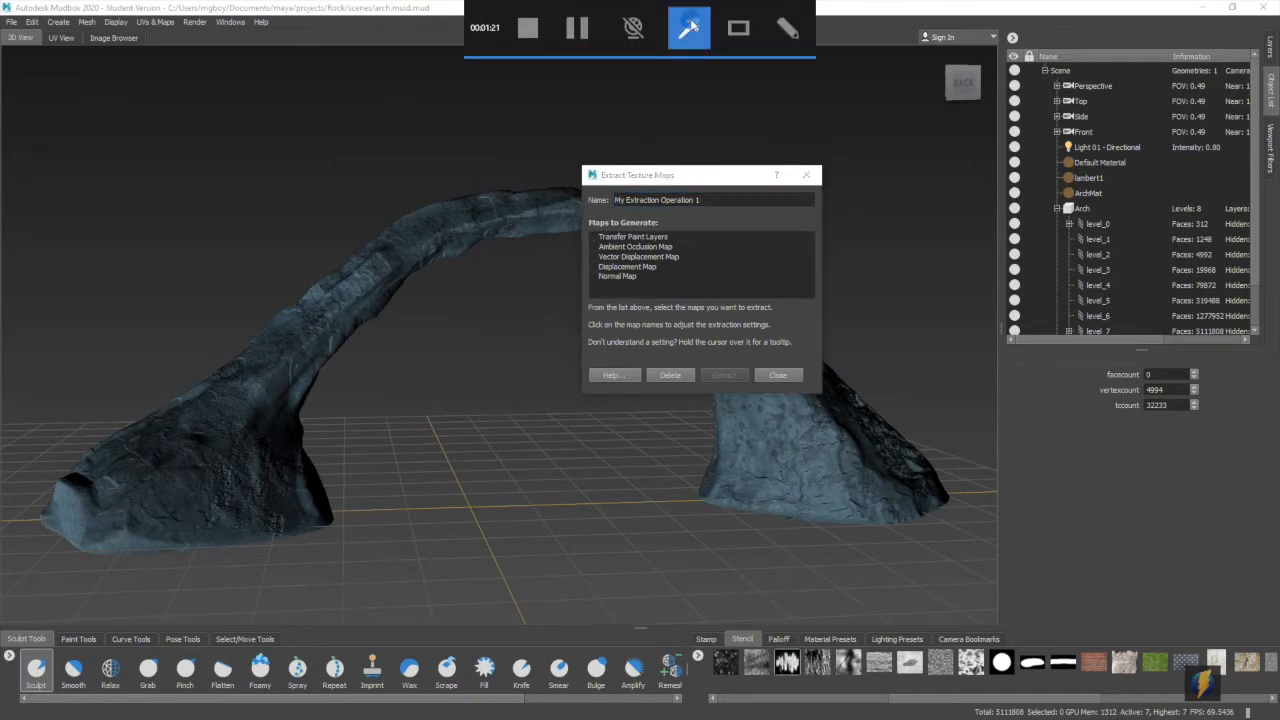
{"action": "left_click_drag", "start_coordinate": [474, 157], "coordinate": [600, 284]}
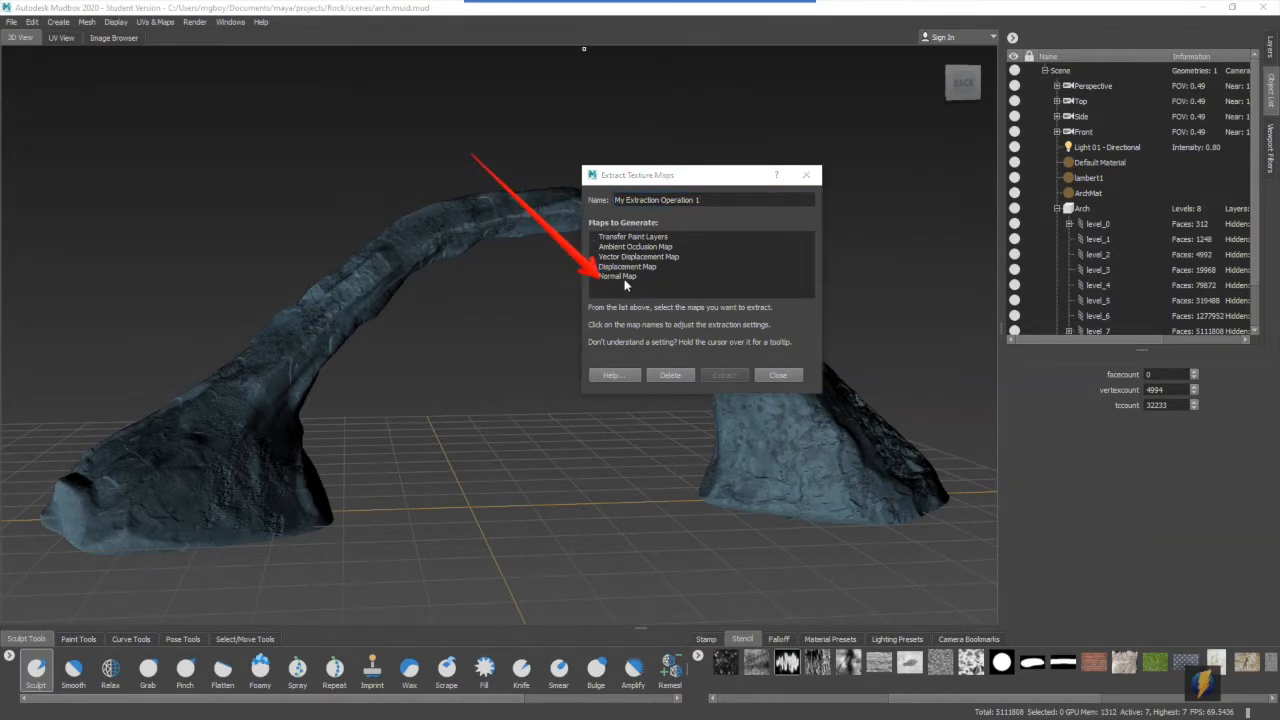
{"action": "left_click", "coordinate": [624, 279]}
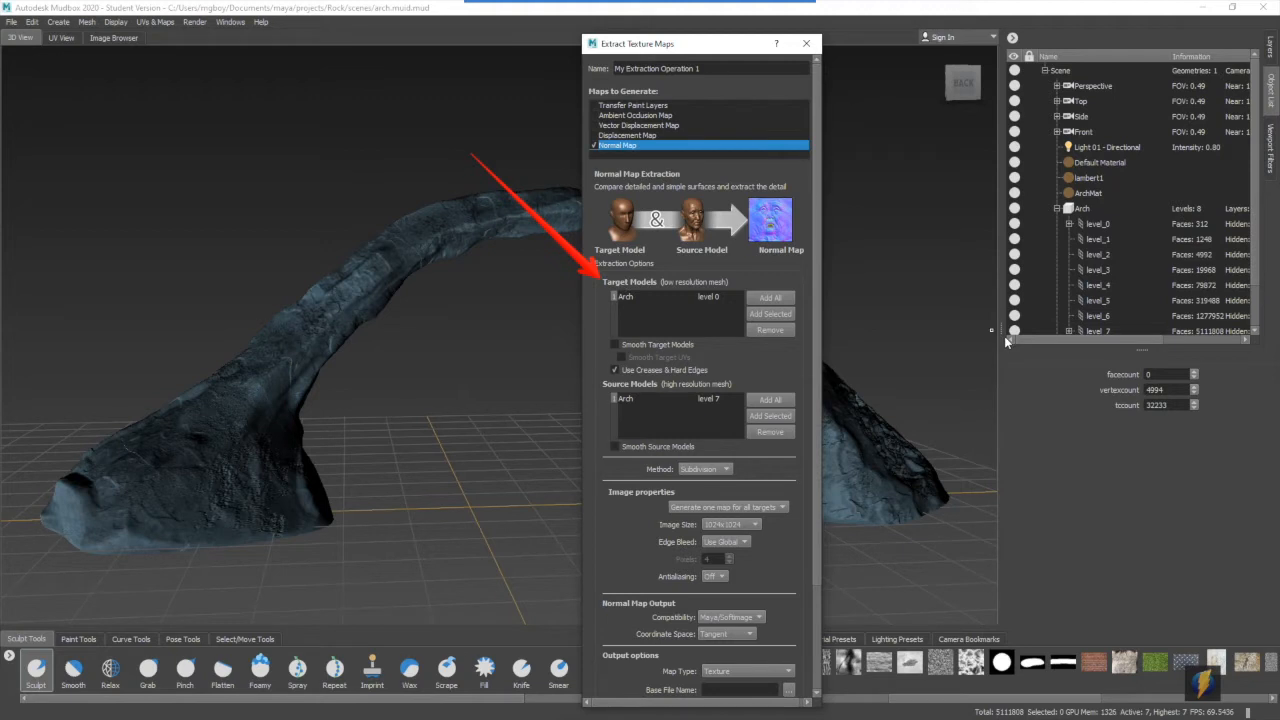
Set the Arch target model for the normal map extraction to subdivision level 2
{"action": "mouse_move", "coordinate": [700, 5]}
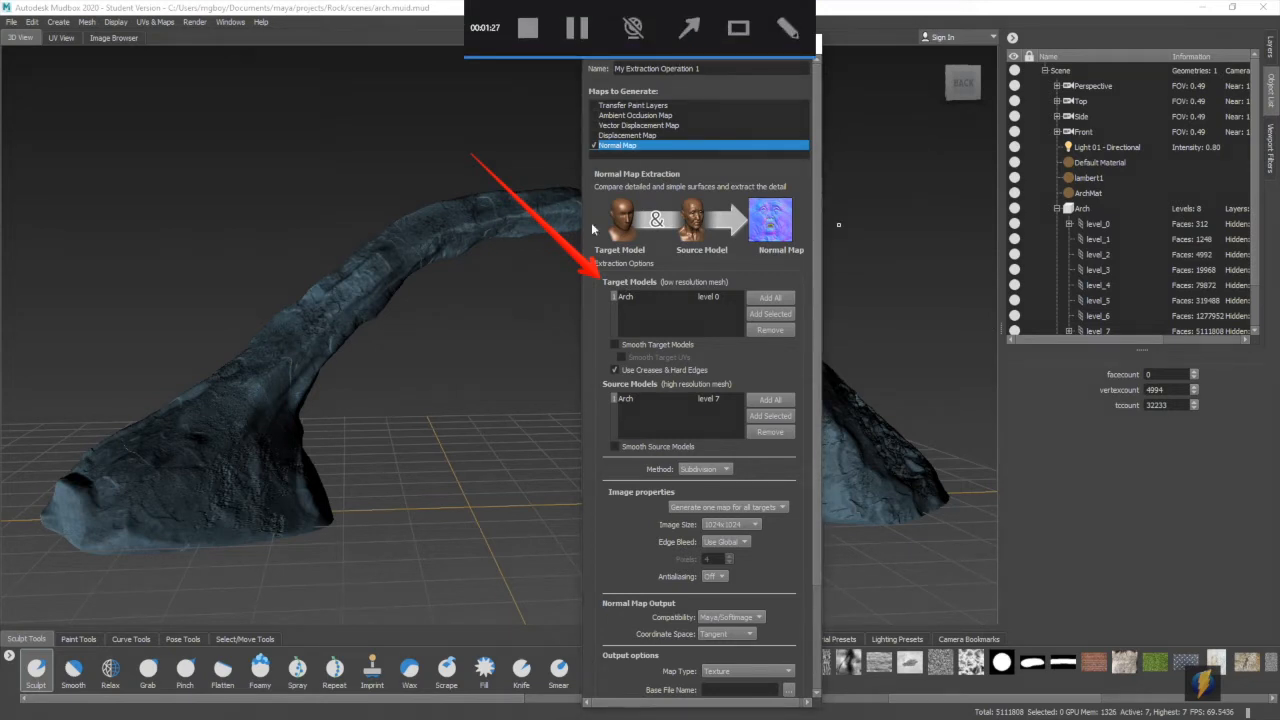
{"action": "left_click_drag", "start_coordinate": [449, 337], "coordinate": [598, 307]}
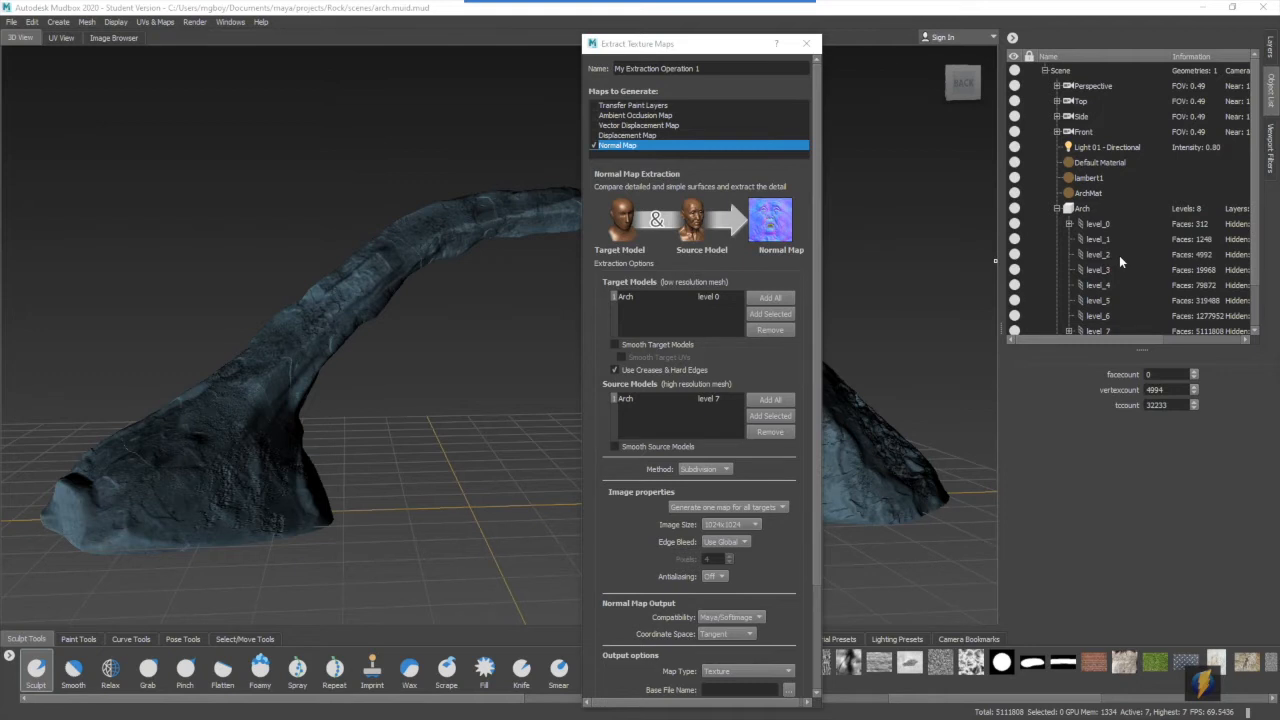
{"action": "left_click", "coordinate": [700, 300]}
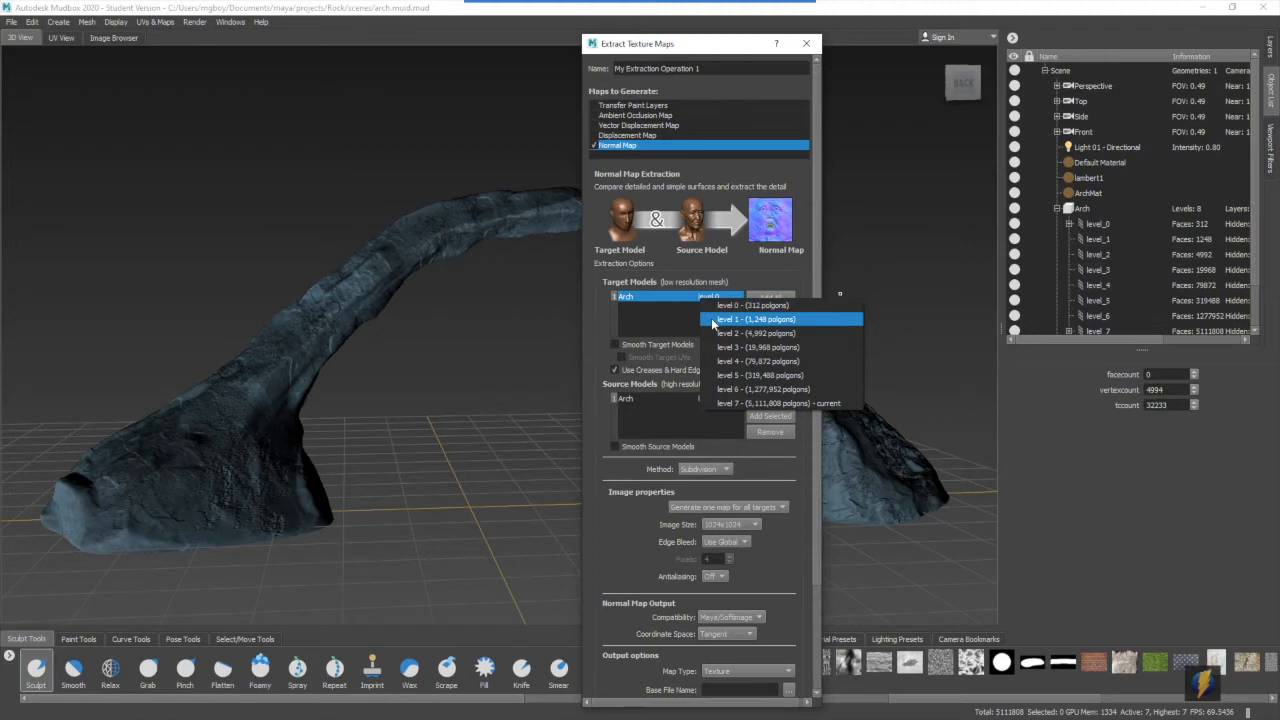
{"action": "left_click", "coordinate": [781, 334]}
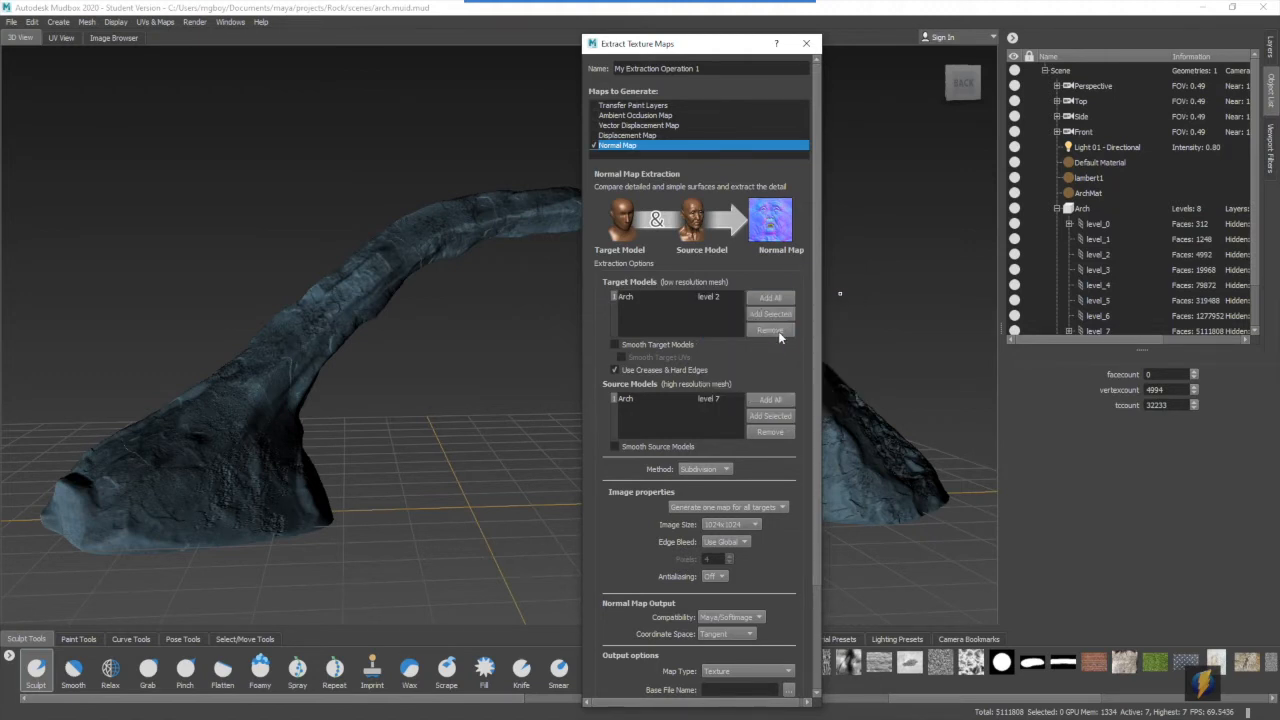
{"action": "mouse_move", "coordinate": [669, 6]}
{"action": "left_click", "coordinate": [688, 28]}
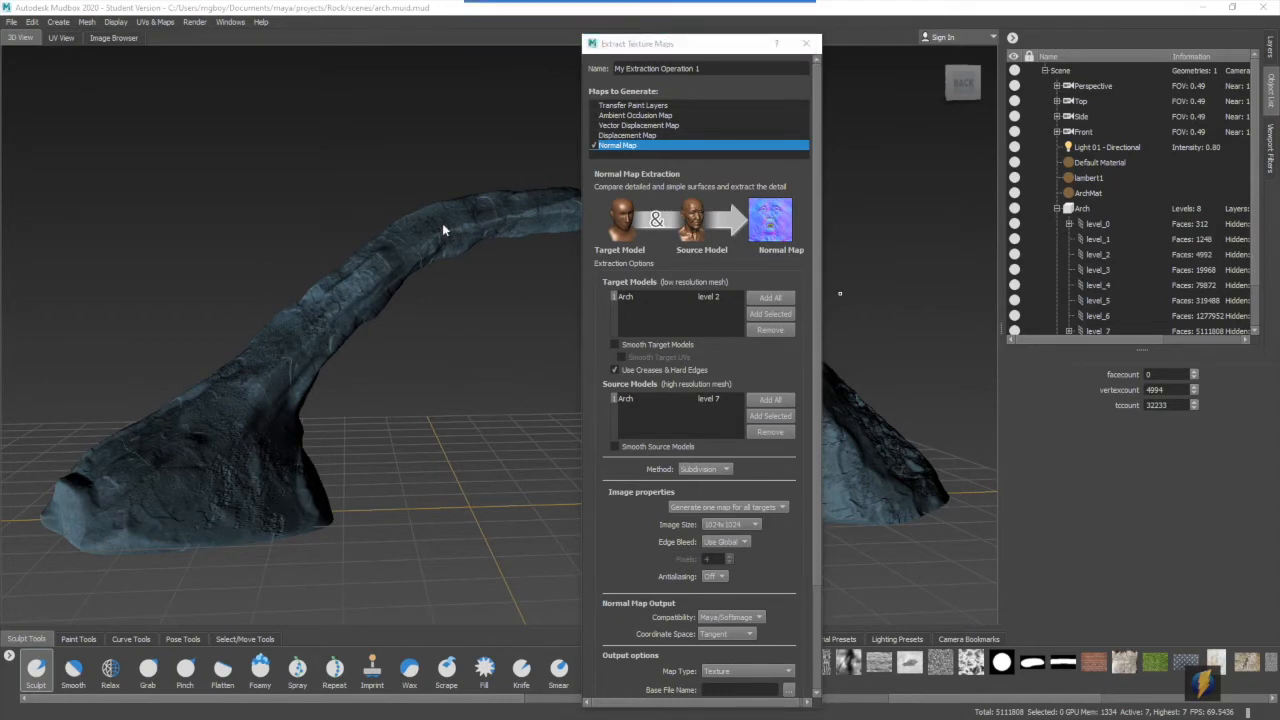
{"action": "mouse_move", "coordinate": [406, 222]}
{"action": "left_mouse_down"}
{"action": "mouse_move", "coordinate": [551, 408]}
{"action": "mouse_move", "coordinate": [589, 400]}
{"action": "mouse_move", "coordinate": [700, 242]}
{"action": "mouse_move", "coordinate": [755, 225]}
{"action": "left_mouse_up"}
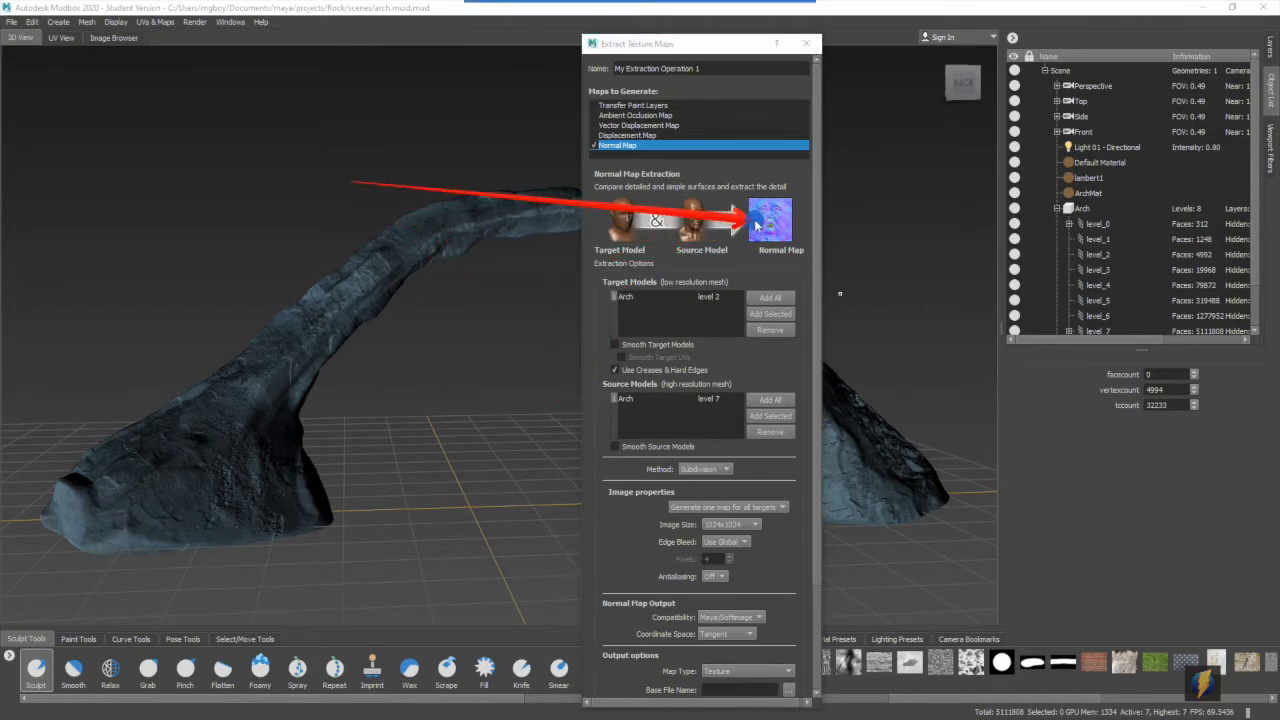
{"action": "mouse_move", "coordinate": [755, 225]}
{"action": "left_mouse_down"}
{"action": "mouse_move", "coordinate": [620, 343]}
{"action": "mouse_move", "coordinate": [626, 395]}
{"action": "mouse_move", "coordinate": [731, 395]}
{"action": "mouse_move", "coordinate": [623, 400]}
{"action": "mouse_move", "coordinate": [707, 398]}
{"action": "mouse_move", "coordinate": [559, 377]}
{"action": "left_mouse_up"}
Set the normal map's image size to 2048x2048
{"action": "left_click_drag", "start_coordinate": [710, 47], "coordinate": [730, 43]}
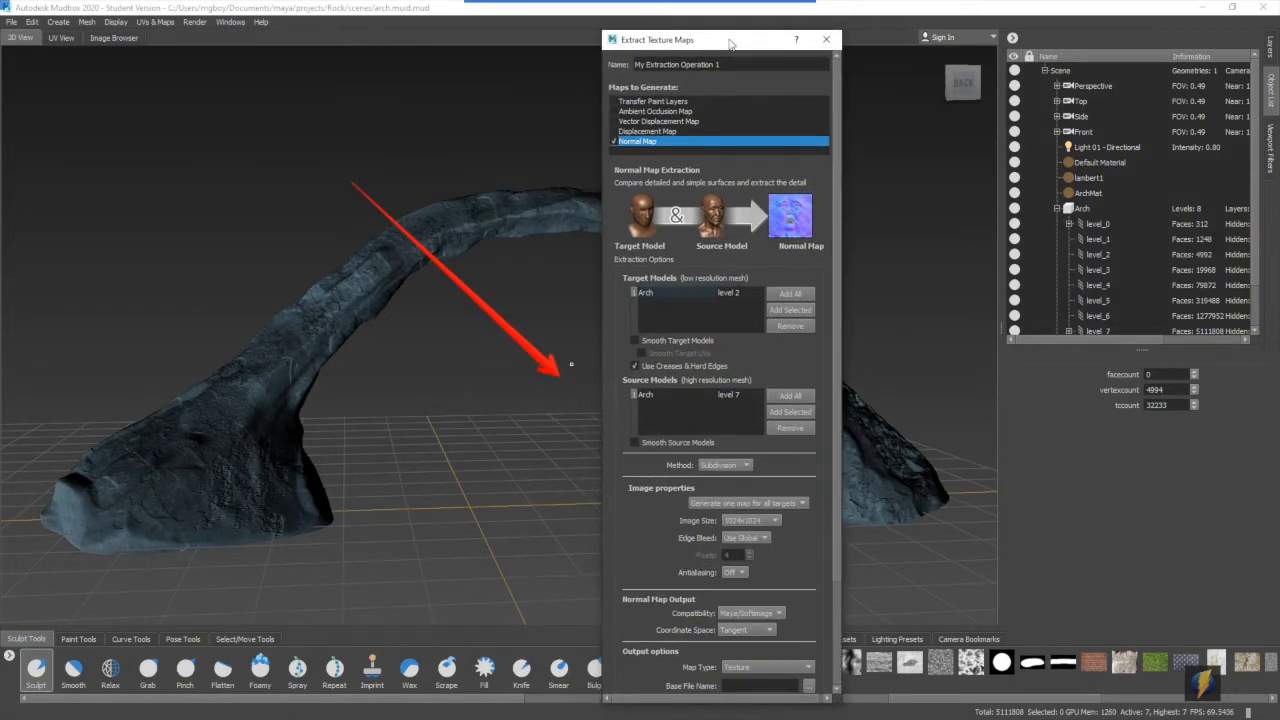
{"action": "mouse_move", "coordinate": [700, 4]}
{"action": "left_click", "coordinate": [690, 28]}
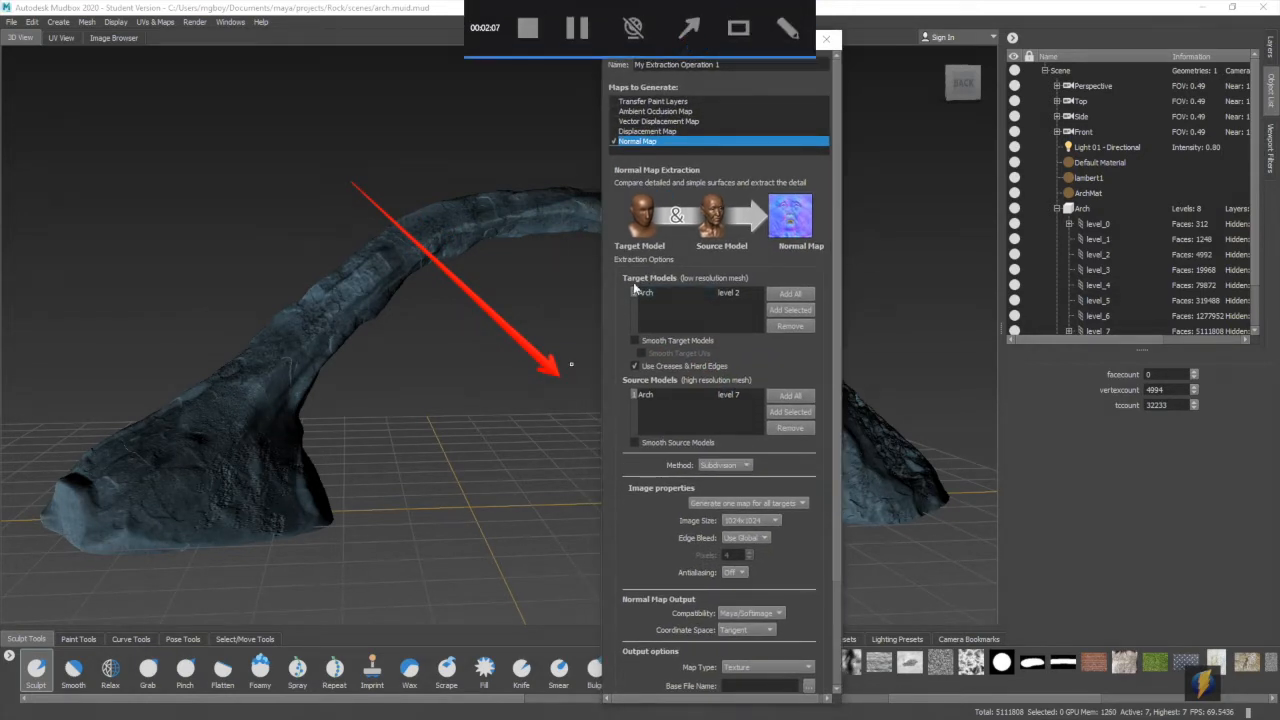
{"action": "mouse_move", "coordinate": [470, 378]}
{"action": "left_mouse_down"}
{"action": "mouse_move", "coordinate": [560, 475]}
{"action": "mouse_move", "coordinate": [714, 521]}
{"action": "mouse_move", "coordinate": [672, 520]}
{"action": "left_mouse_up"}
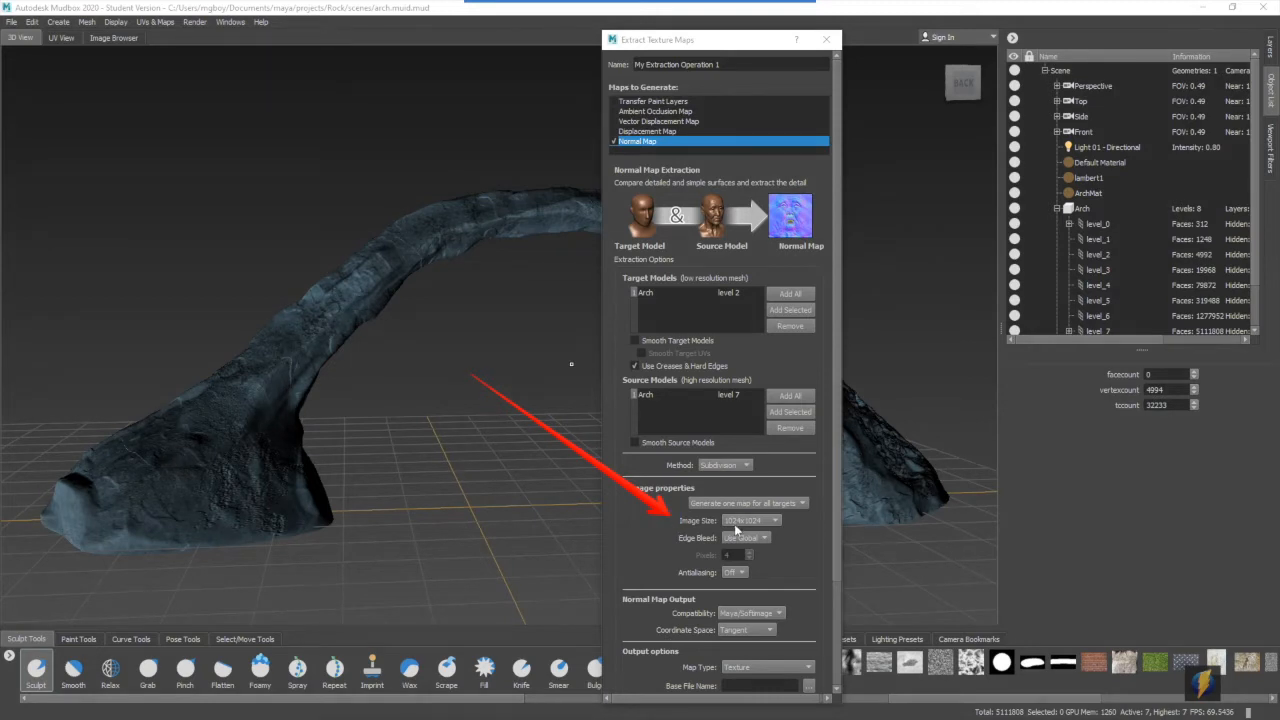
{"action": "left_click", "coordinate": [774, 520]}
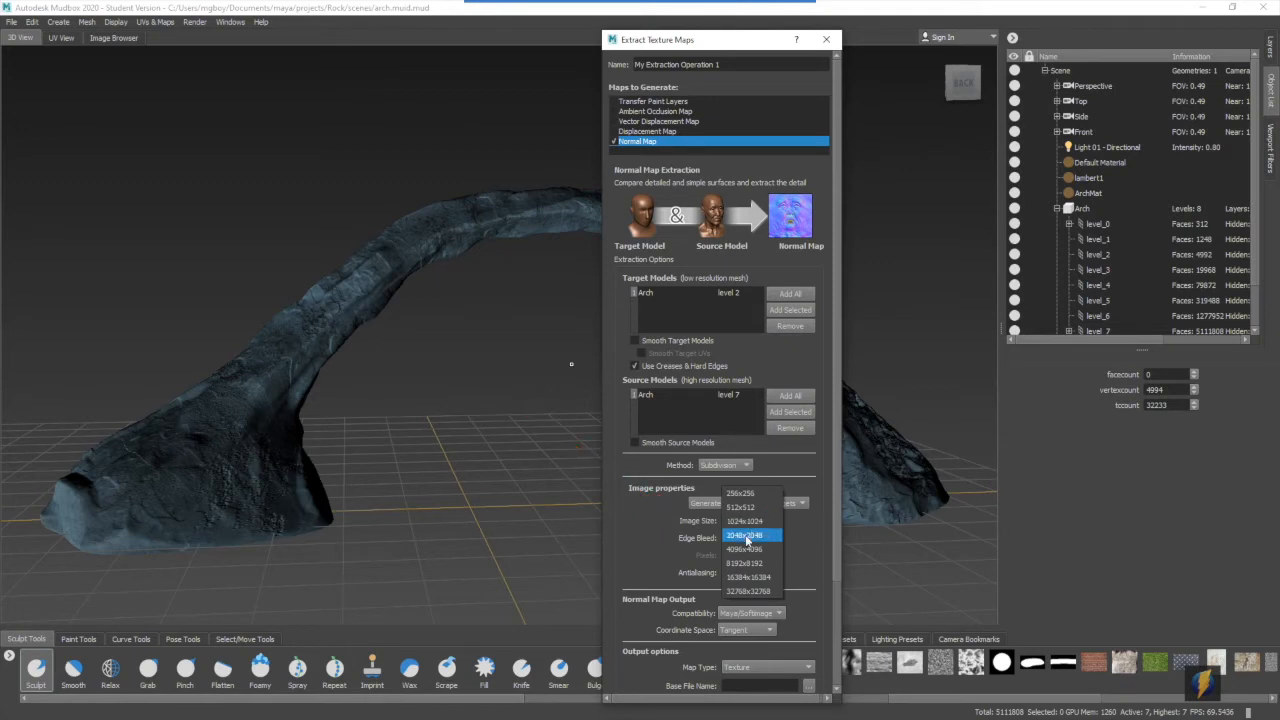
{"action": "left_click", "coordinate": [746, 536]}
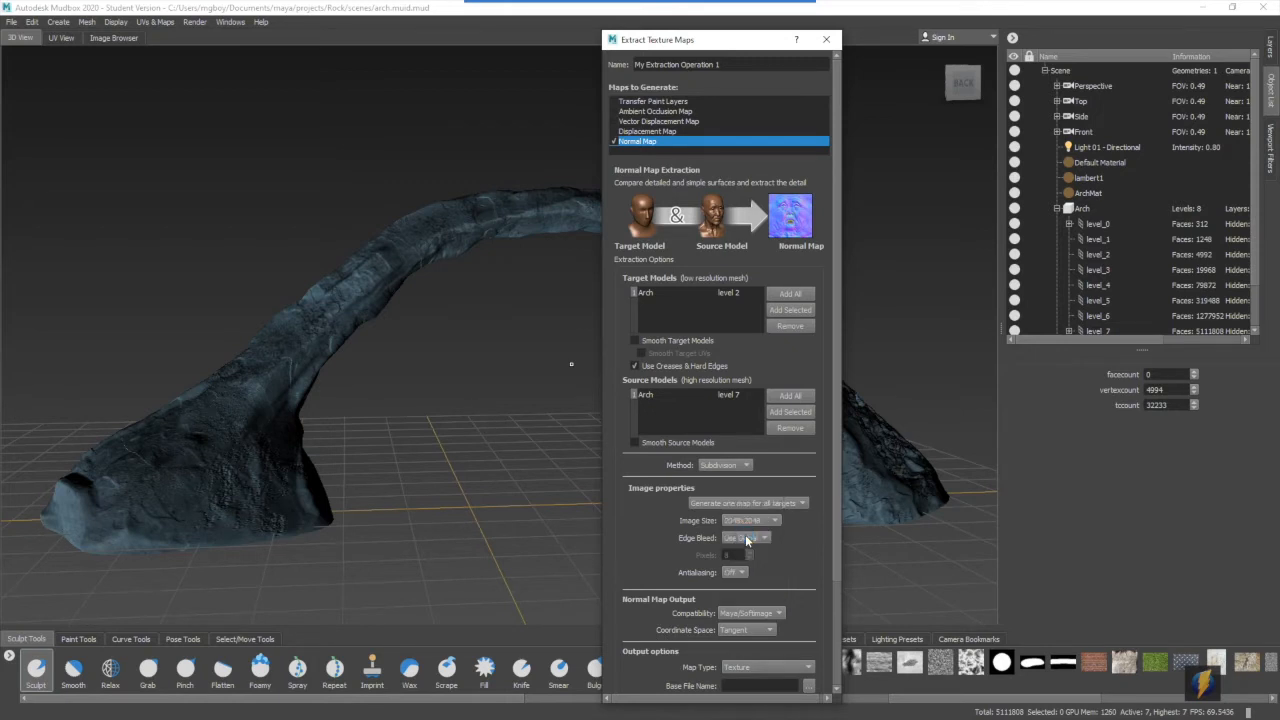
Set the normal map's antialiasing to 2x
{"action": "mouse_move", "coordinate": [717, 5]}
{"action": "left_click", "coordinate": [692, 27]}
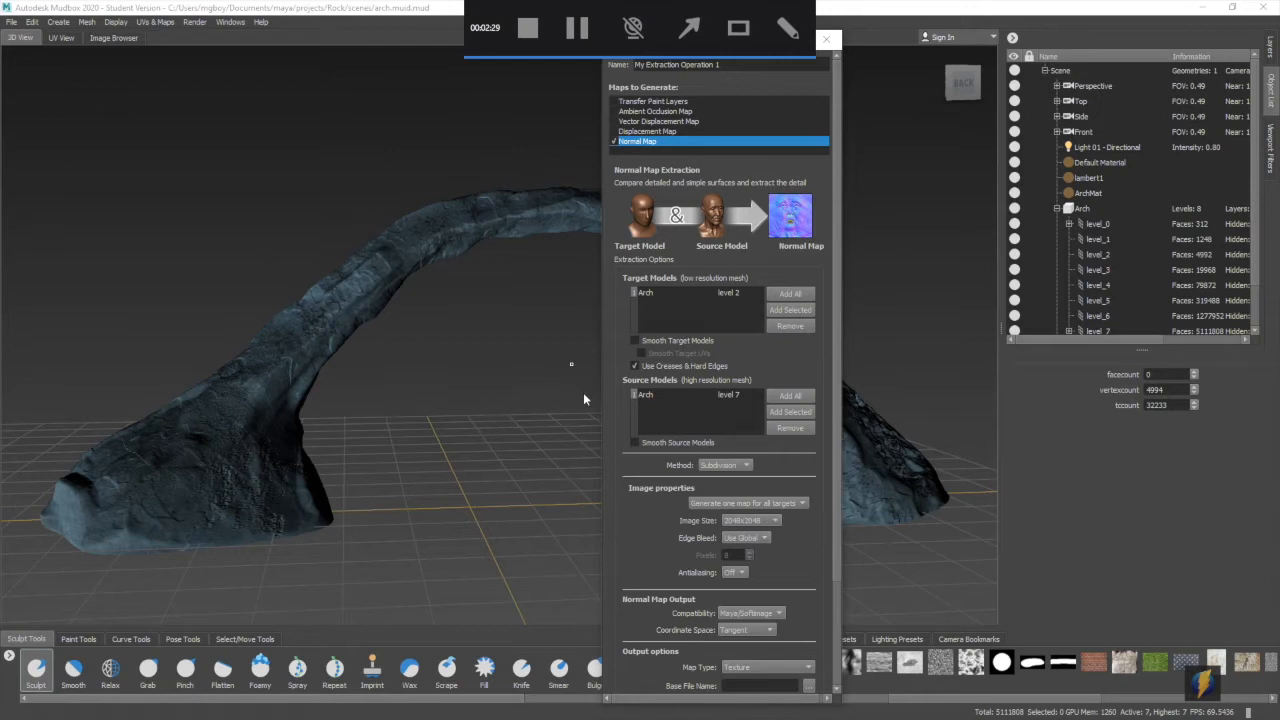
{"action": "mouse_move", "coordinate": [463, 394]}
{"action": "left_mouse_down"}
{"action": "mouse_move", "coordinate": [632, 545]}
{"action": "mouse_move", "coordinate": [680, 568]}
{"action": "left_mouse_up"}
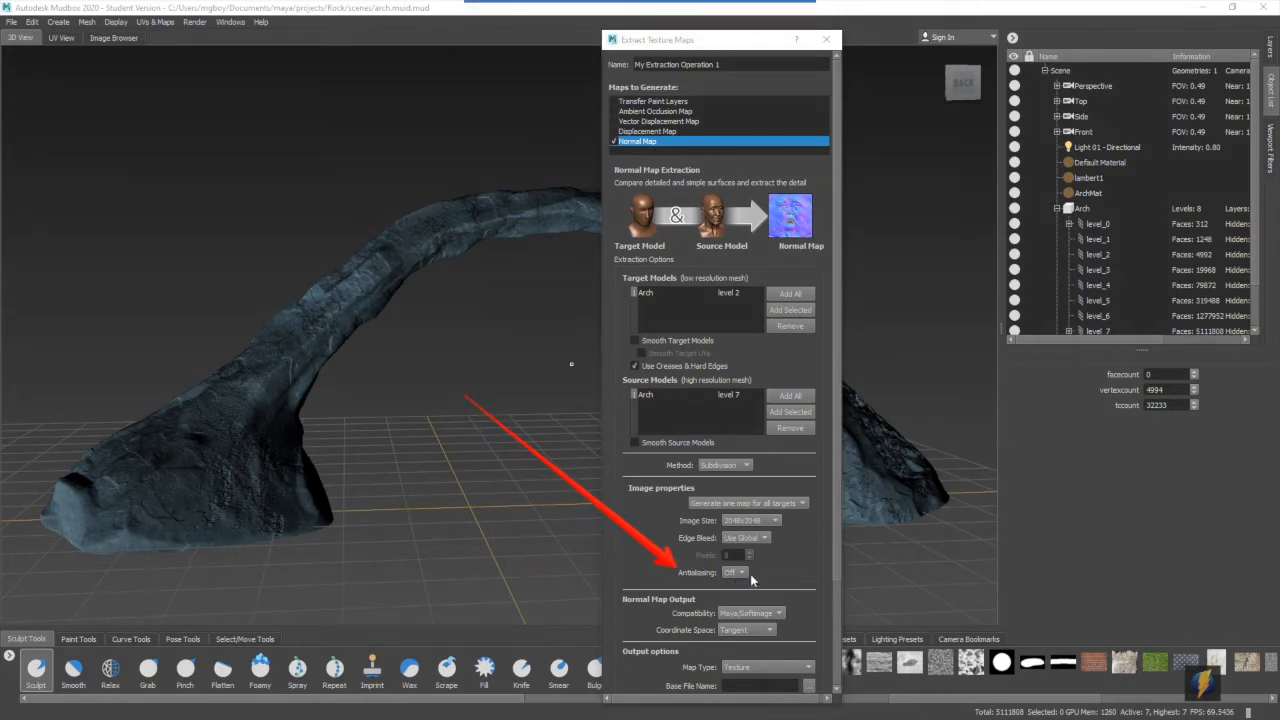
{"action": "left_click", "coordinate": [740, 573]}
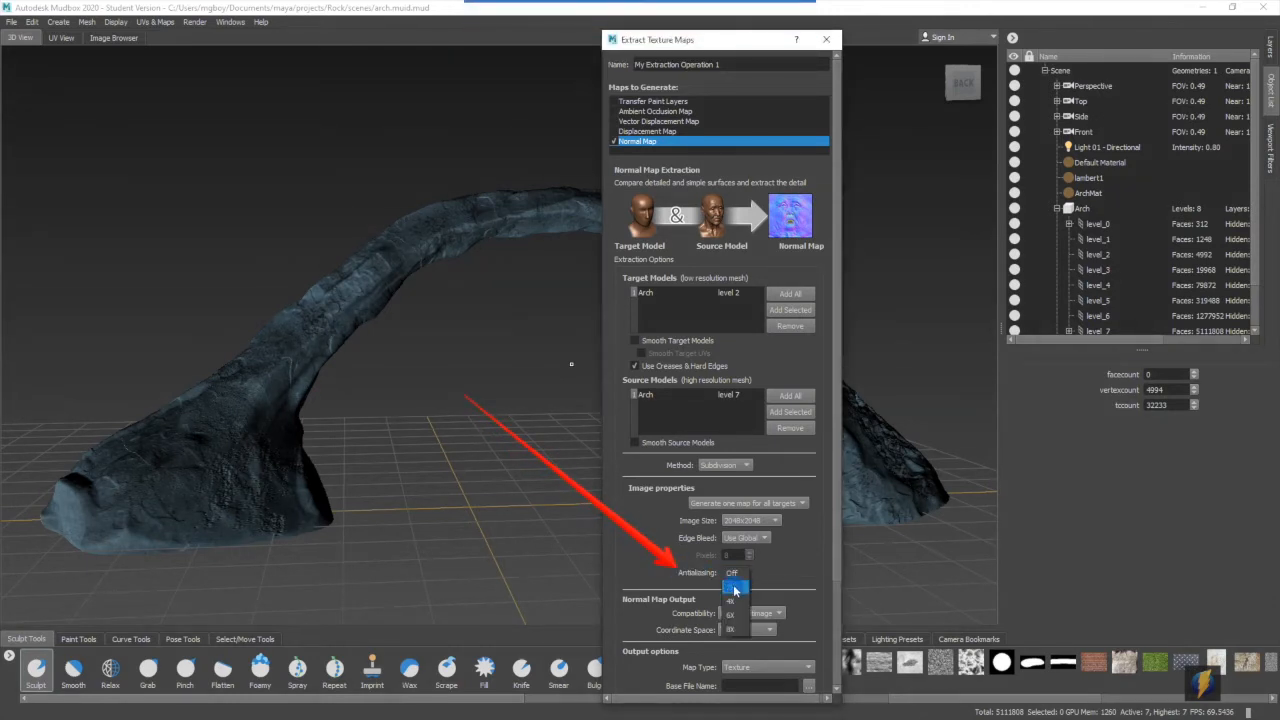
{"action": "left_click", "coordinate": [735, 590]}
{"action": "scroll", "coordinate": [792, 538], "scroll_direction": "down", "scroll_amount": 5}
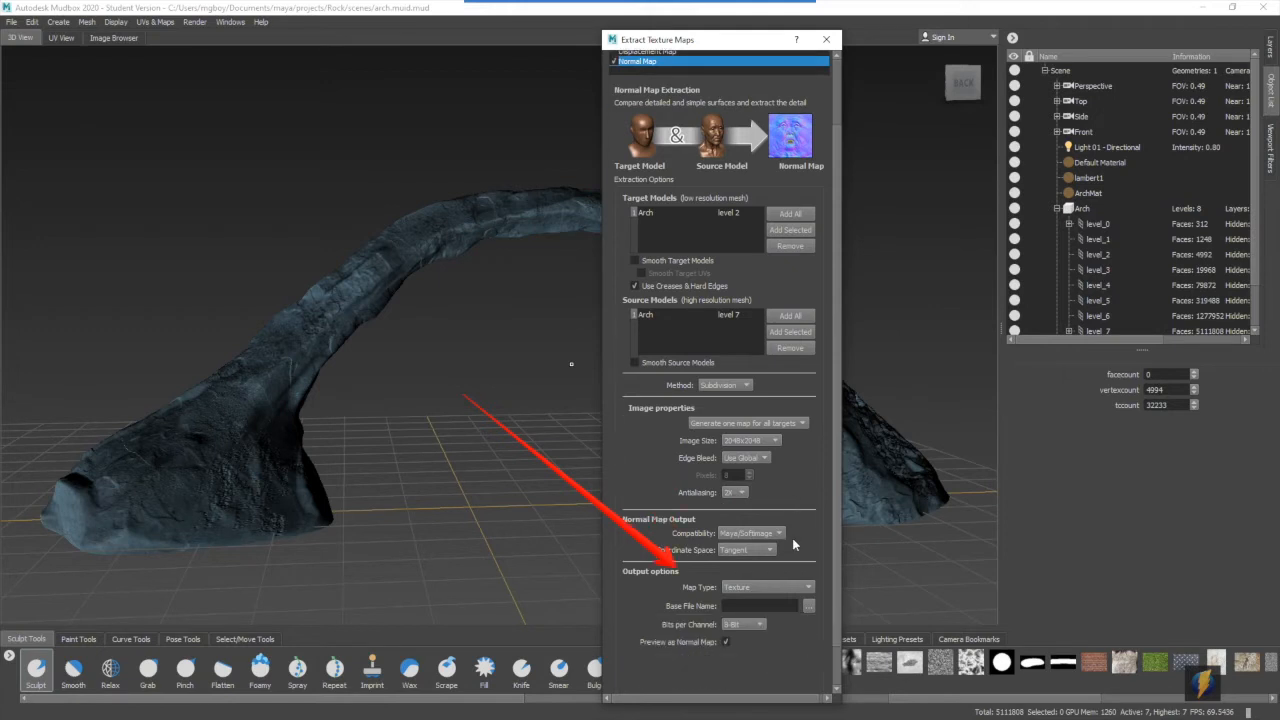
{"action": "mouse_move", "coordinate": [643, 4]}
{"action": "left_click", "coordinate": [689, 27]}
{"action": "mouse_move", "coordinate": [466, 384]}
{"action": "left_mouse_down"}
{"action": "mouse_move", "coordinate": [586, 465]}
{"action": "mouse_move", "coordinate": [752, 494]}
{"action": "mouse_move", "coordinate": [655, 500]}
{"action": "mouse_move", "coordinate": [701, 508]}
{"action": "left_mouse_up"}
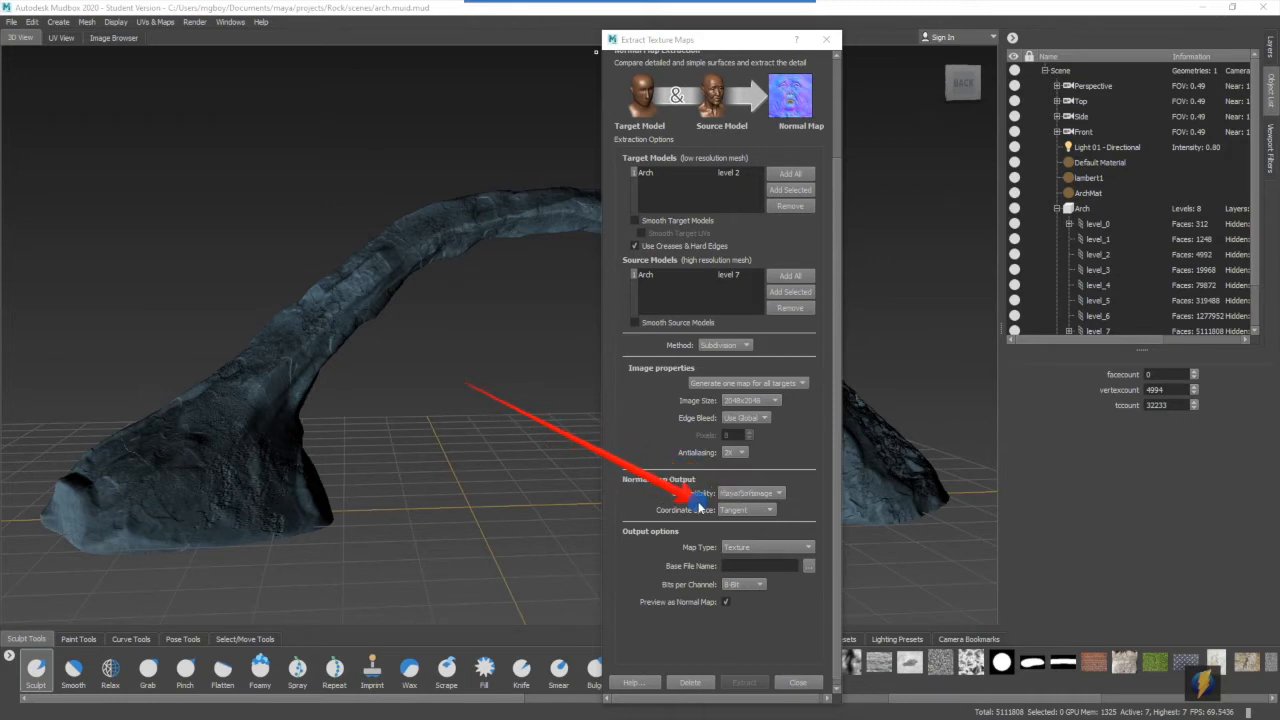
{"action": "mouse_move", "coordinate": [701, 508]}
{"action": "left_mouse_down"}
{"action": "mouse_move", "coordinate": [575, 508]}
{"action": "mouse_move", "coordinate": [583, 492]}
{"action": "mouse_move", "coordinate": [581, 546]}
{"action": "left_mouse_up"}
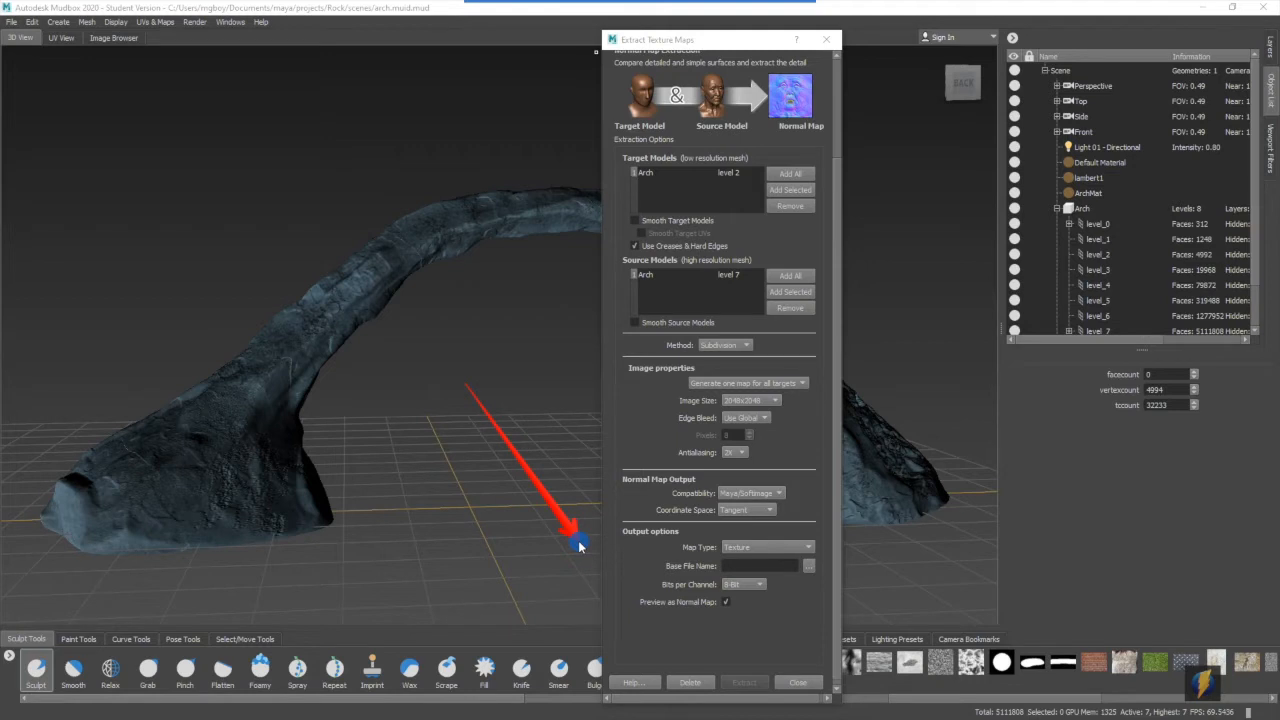
{"action": "left_click_drag", "start_coordinate": [579, 545], "coordinate": [639, 544]}
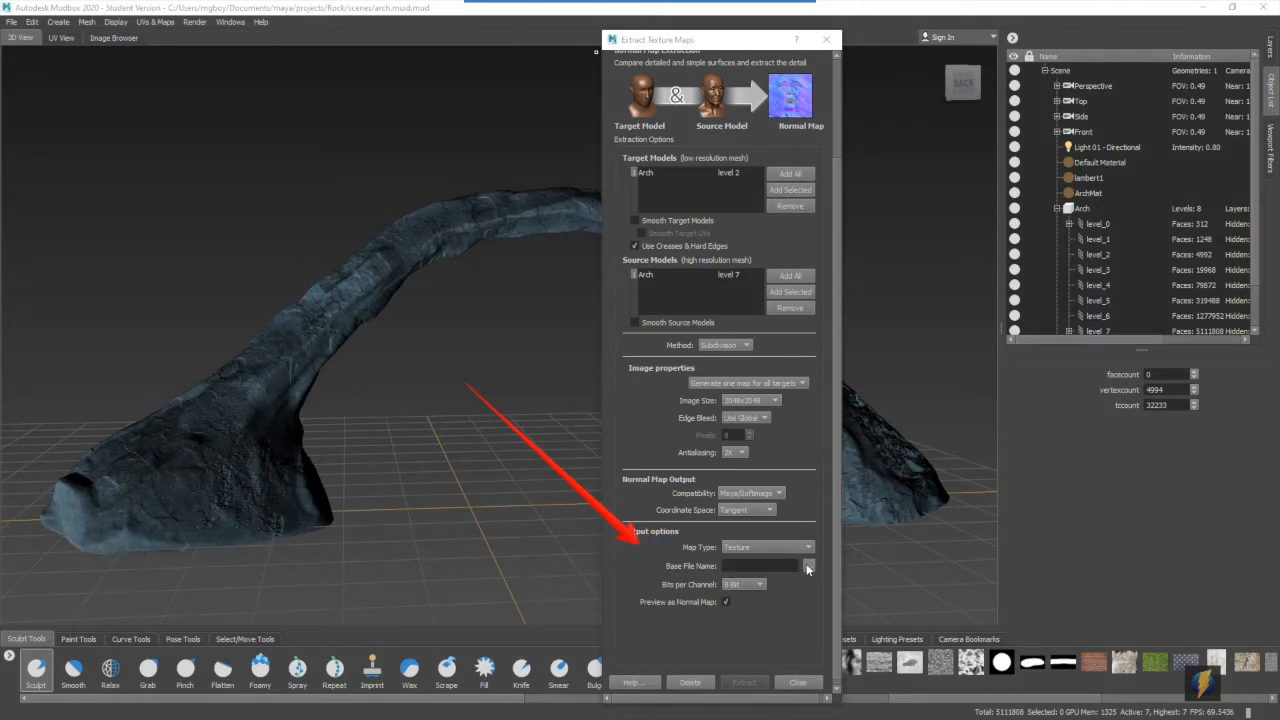
Set the normal map's output file to a PNG named Stonearch_normal in the desktop's Arch_Export/StoneArch_Mesh.fbx-files folder
{"action": "left_click", "coordinate": [809, 566]}
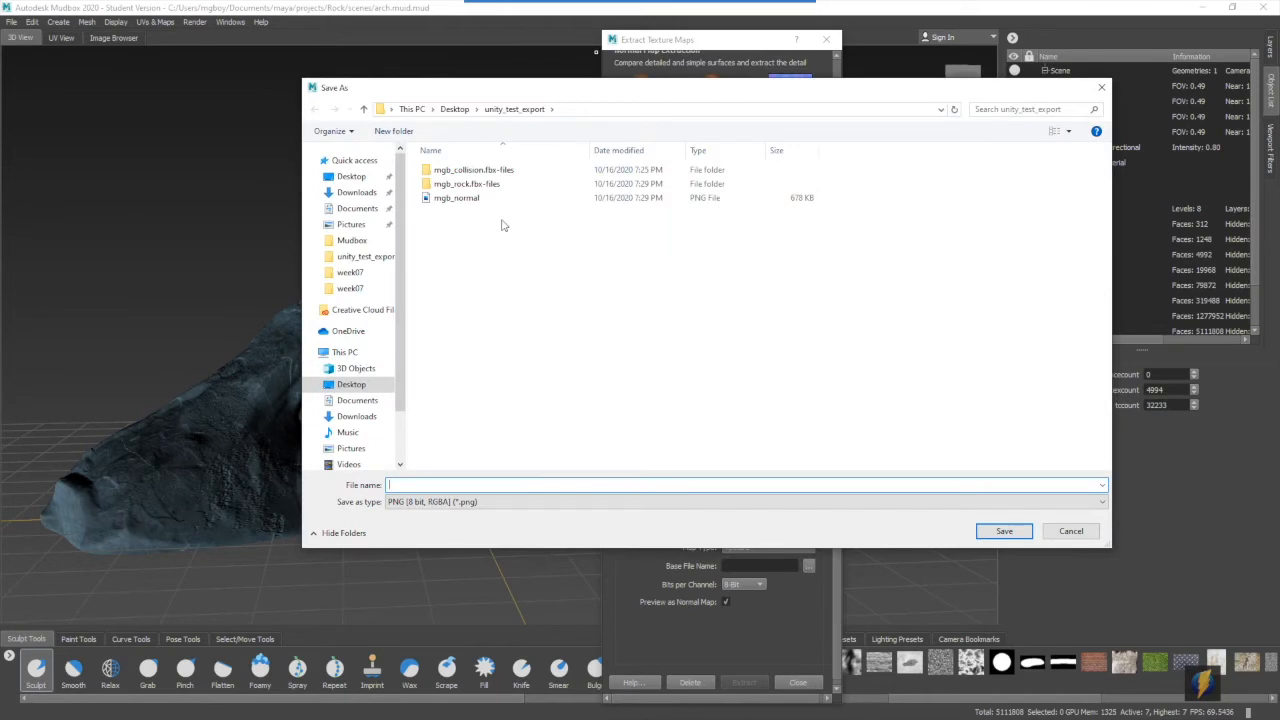
{"action": "left_click", "coordinate": [350, 176]}
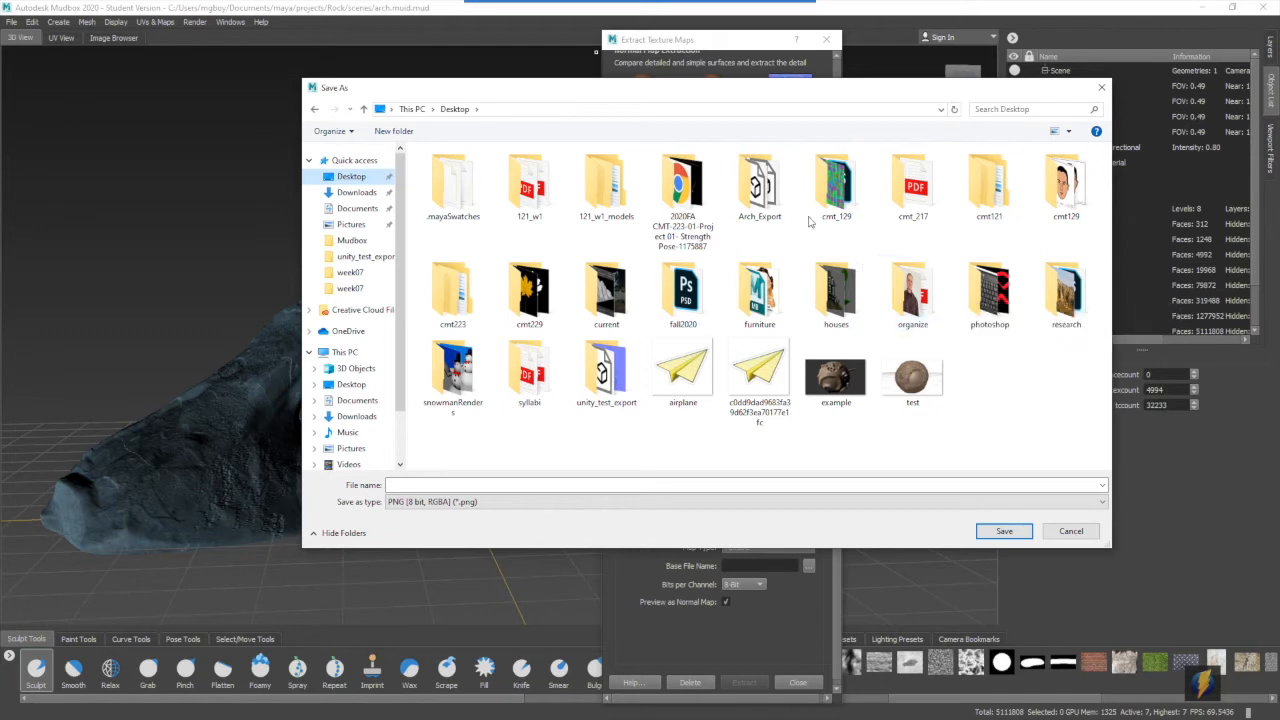
{"action": "double_click", "coordinate": [760, 188]}
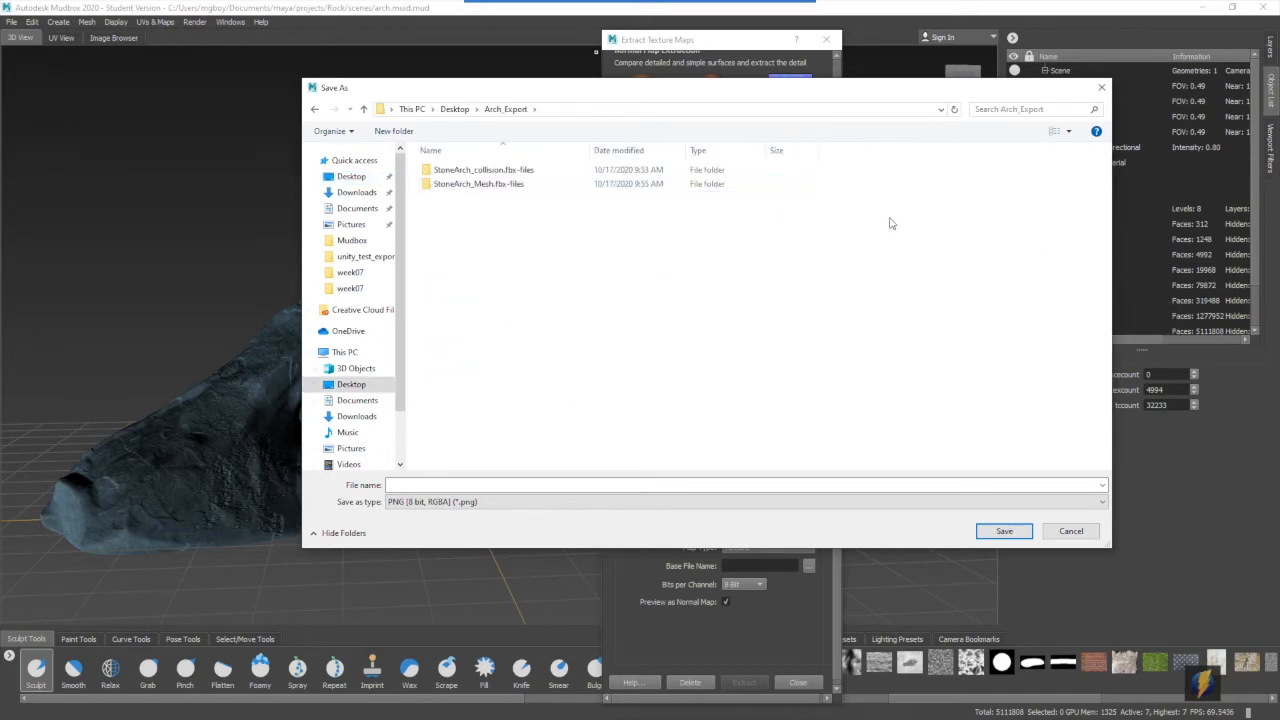
{"action": "mouse_move", "coordinate": [548, 6]}
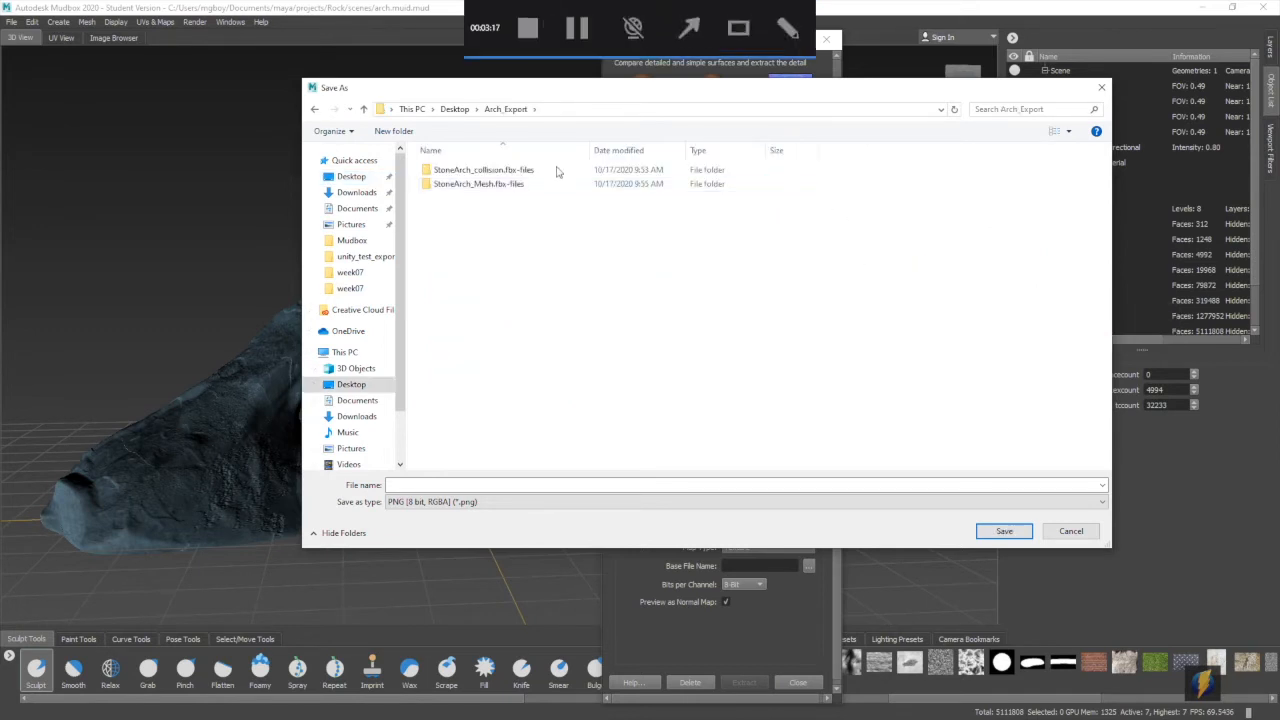
{"action": "double_click", "coordinate": [476, 186]}
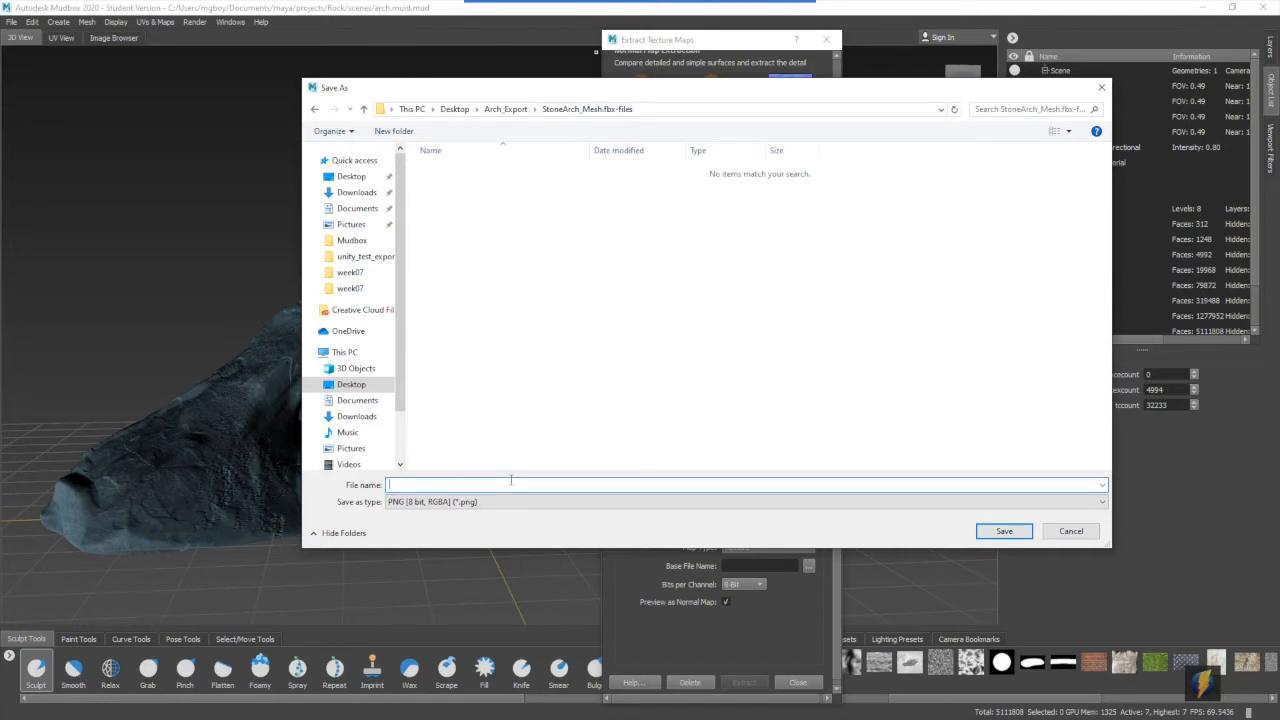
{"action": "type", "text": "nearch_normal"}
{"action": "left_click", "coordinate": [998, 530]}
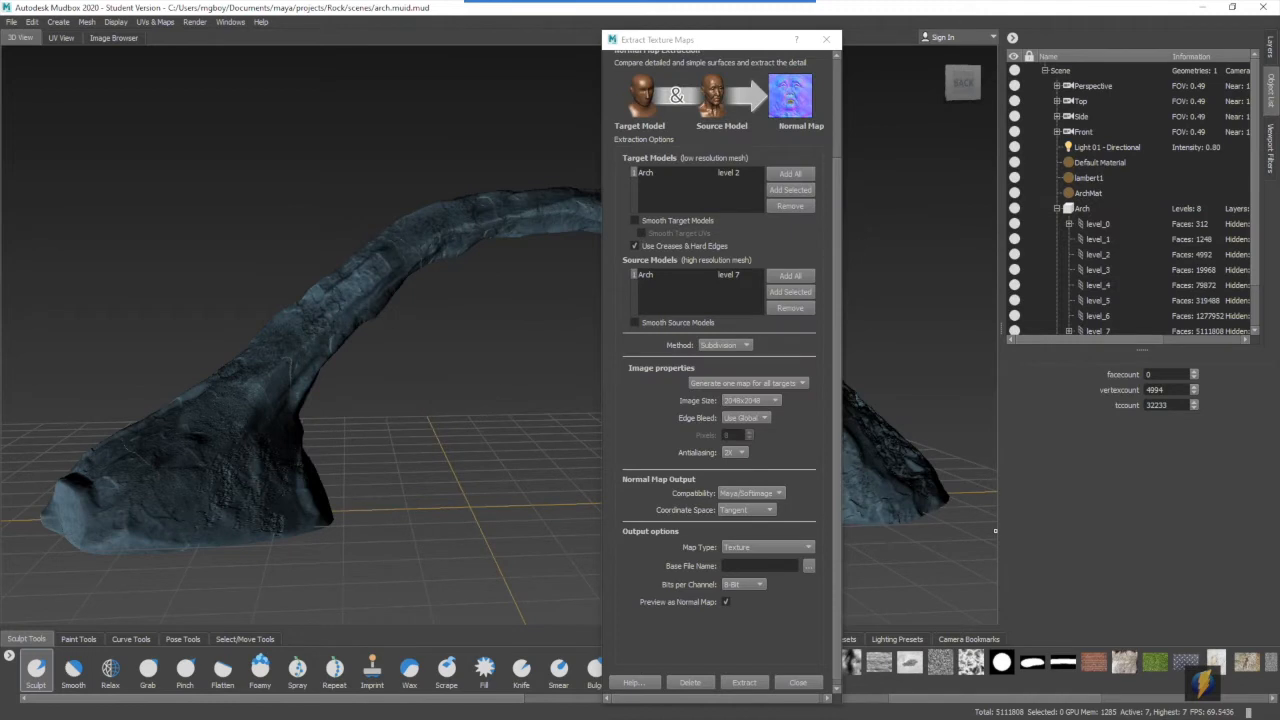
Extract the arch's normal map with the current settings and dismiss the completion message
{"action": "mouse_move", "coordinate": [612, 5]}
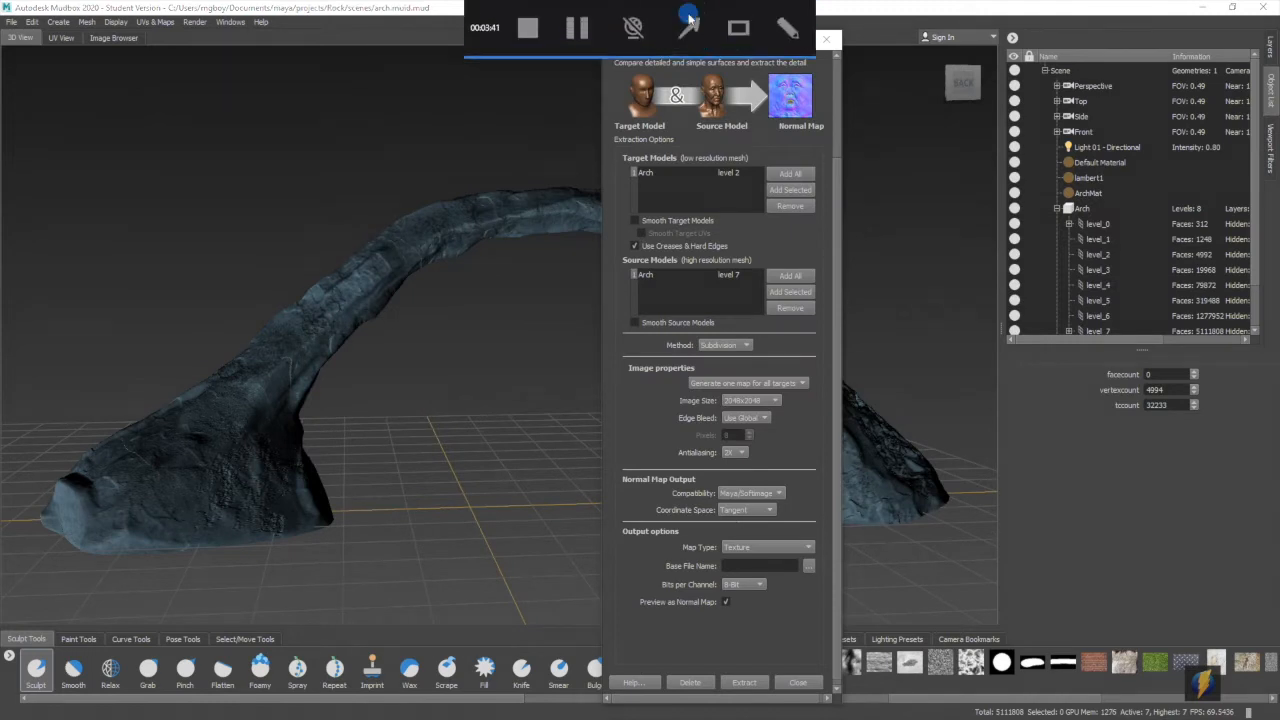
{"action": "left_click", "coordinate": [689, 18]}
{"action": "mouse_move", "coordinate": [497, 362]}
{"action": "left_mouse_down"}
{"action": "mouse_move", "coordinate": [703, 600]}
{"action": "mouse_move", "coordinate": [740, 665]}
{"action": "left_mouse_up"}
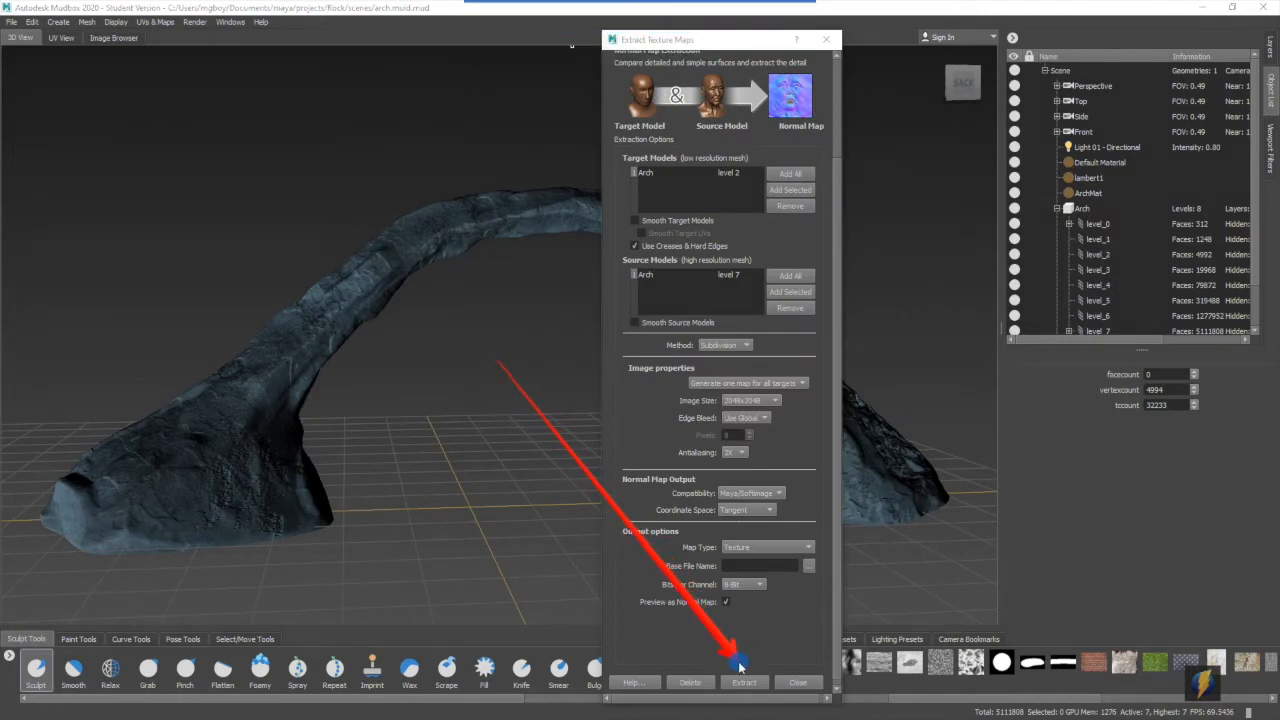
{"action": "left_click", "coordinate": [752, 683]}
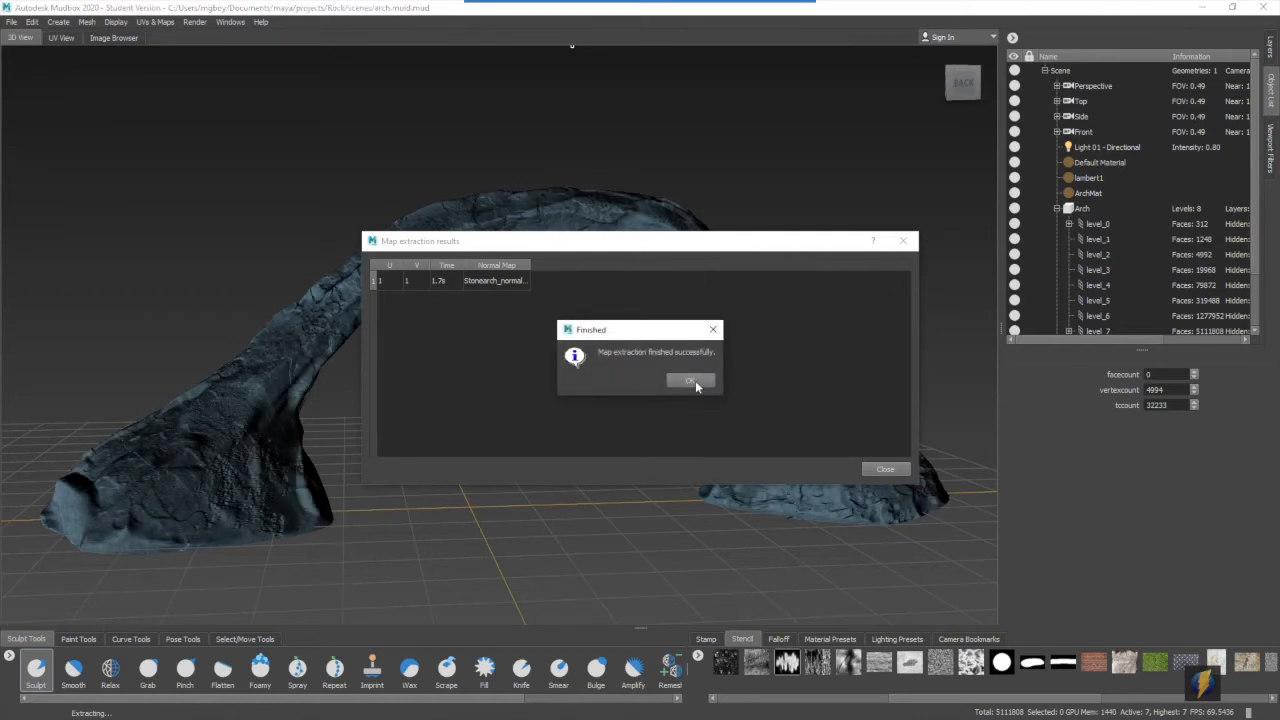
{"action": "left_click", "coordinate": [691, 381]}
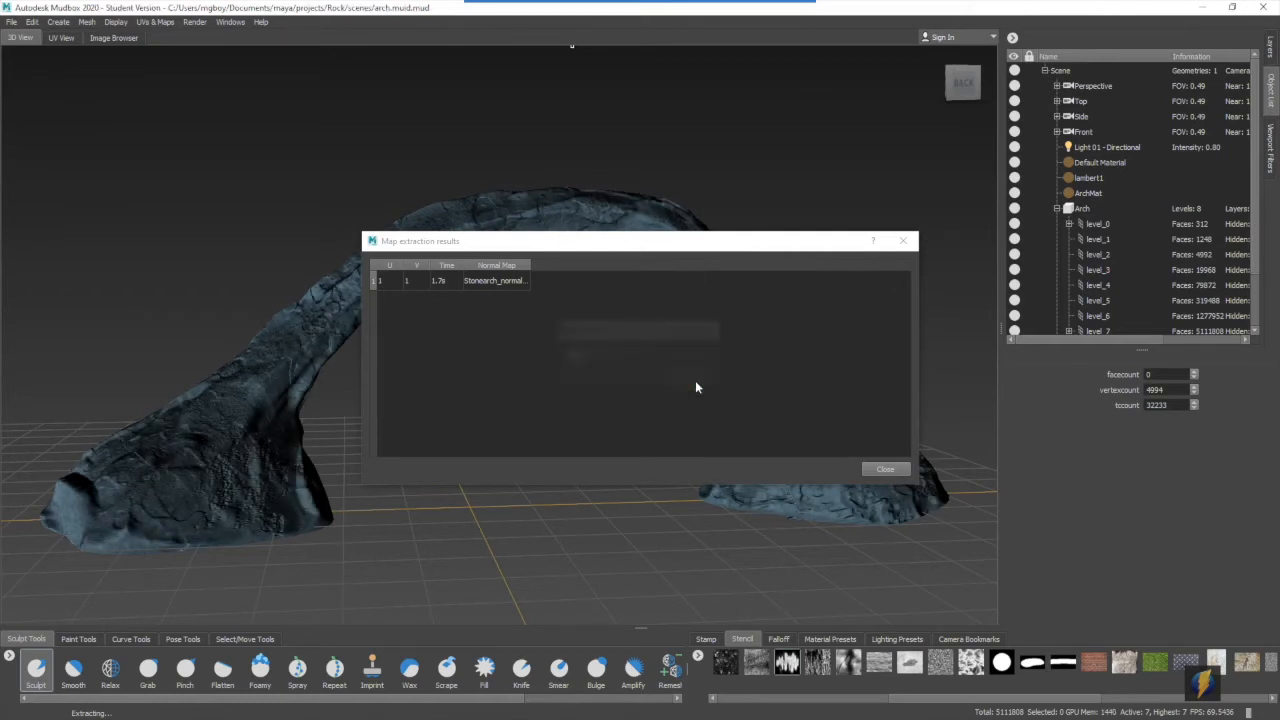
Close the map extraction results window
{"action": "left_click", "coordinate": [883, 470]}
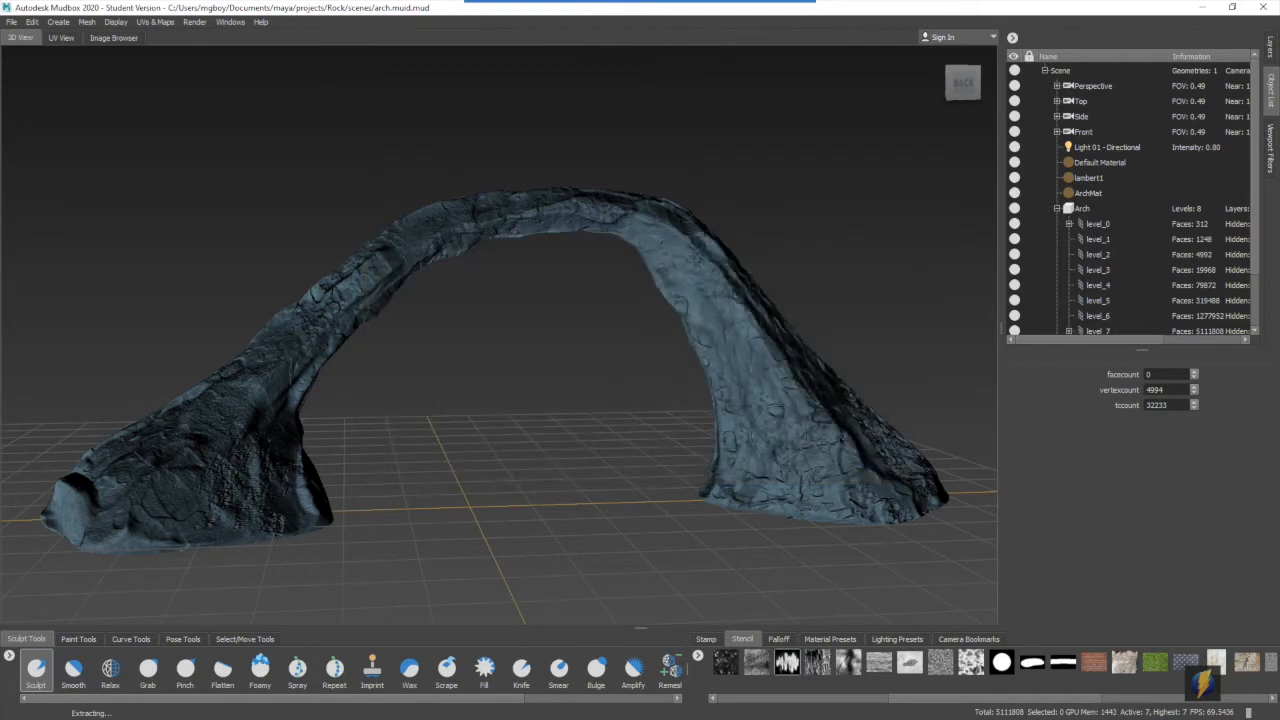
{"action": "mouse_move", "coordinate": [766, 5]}
{"action": "left_click", "coordinate": [697, 27]}
{"action": "mouse_move", "coordinate": [847, 195]}
{"action": "left_mouse_down"}
{"action": "mouse_move", "coordinate": [849, 285]}
{"action": "mouse_move", "coordinate": [808, 409]}
{"action": "mouse_move", "coordinate": [705, 266]}
{"action": "mouse_move", "coordinate": [353, 283]}
{"action": "mouse_move", "coordinate": [395, 308]}
{"action": "mouse_move", "coordinate": [780, 418]}
{"action": "mouse_move", "coordinate": [836, 305]}
{"action": "left_mouse_up"}
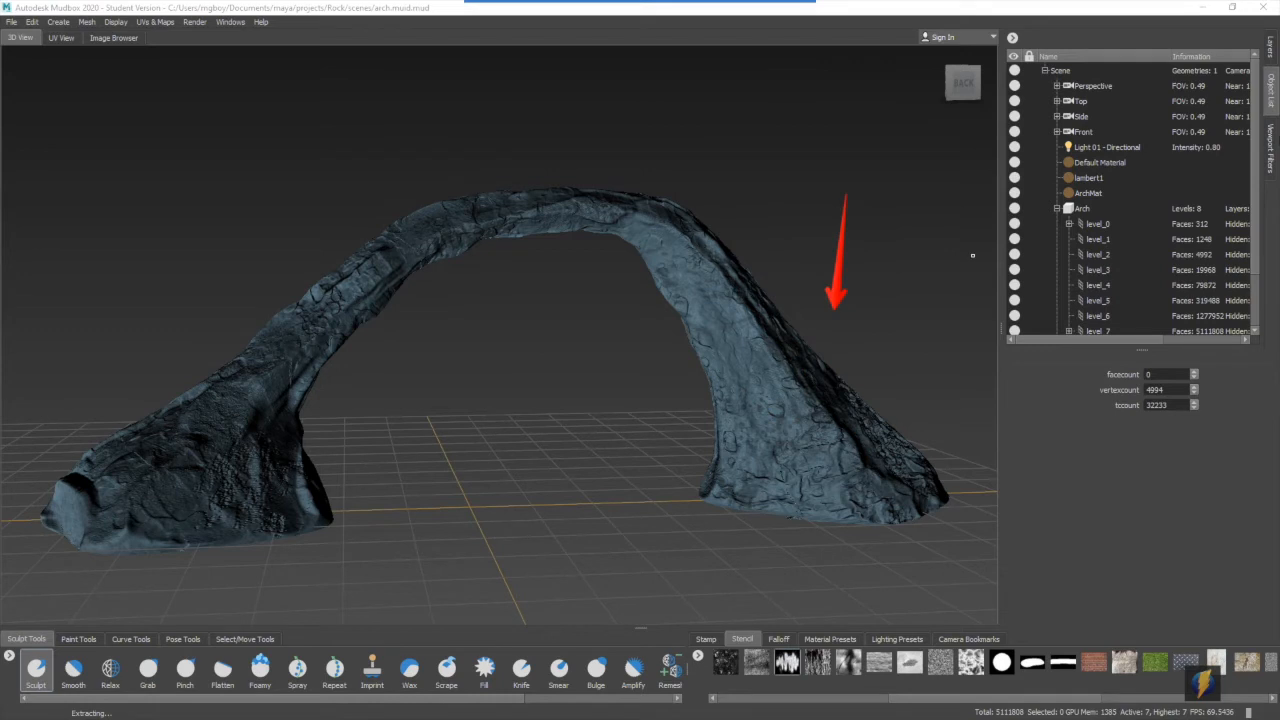
Hide and reshow the arch's Normal Map in the paint layers to compare the level 7 surface with and without it
{"action": "left_click", "coordinate": [1270, 47]}
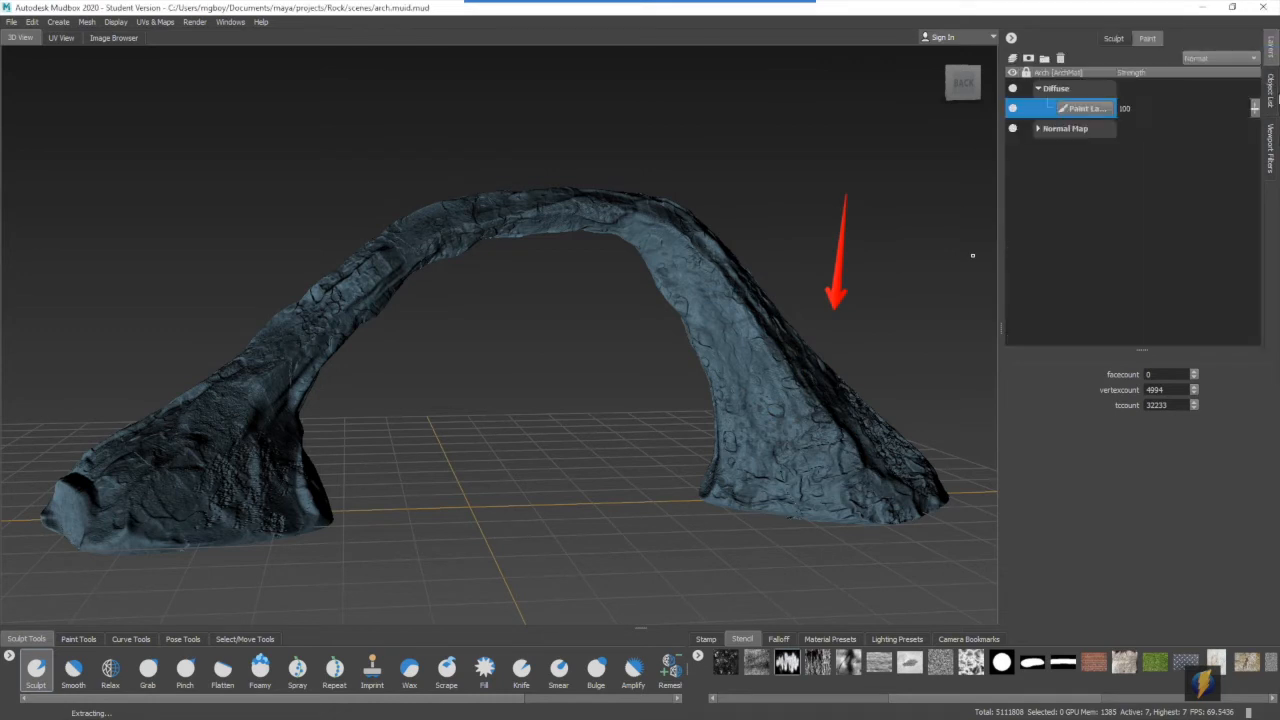
{"action": "left_click", "coordinate": [1147, 40]}
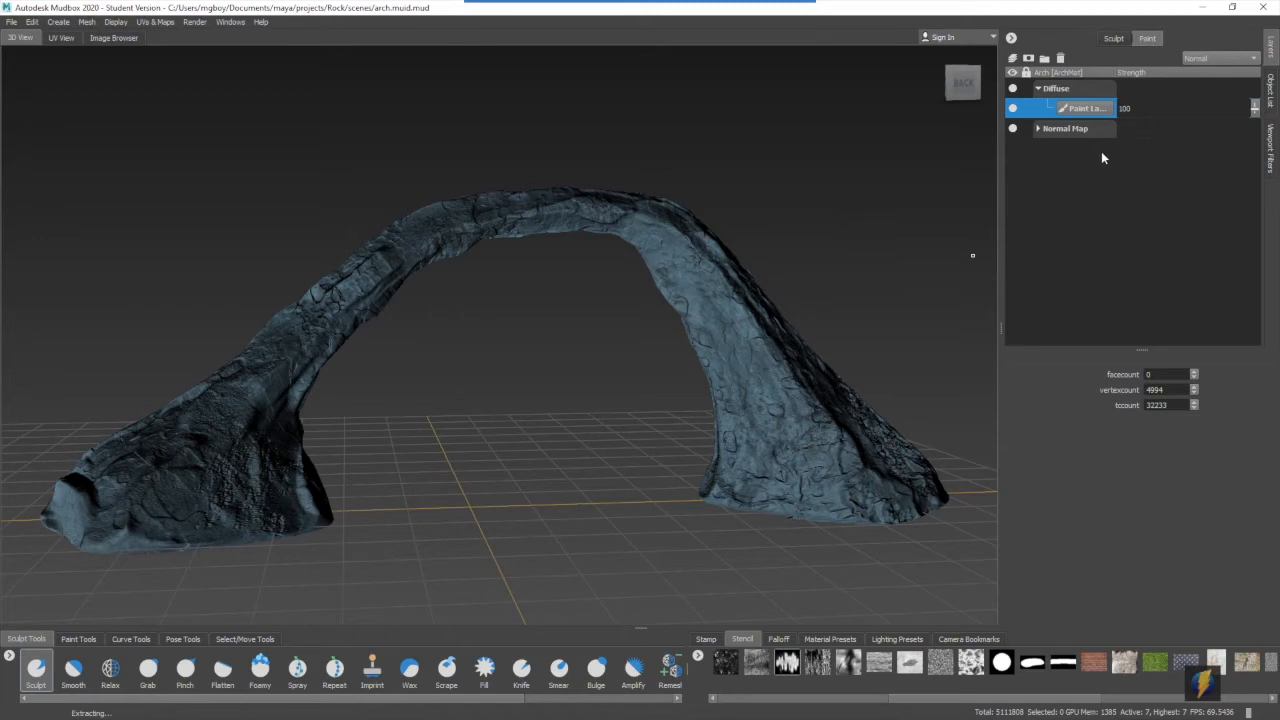
{"action": "left_click", "coordinate": [1013, 130]}
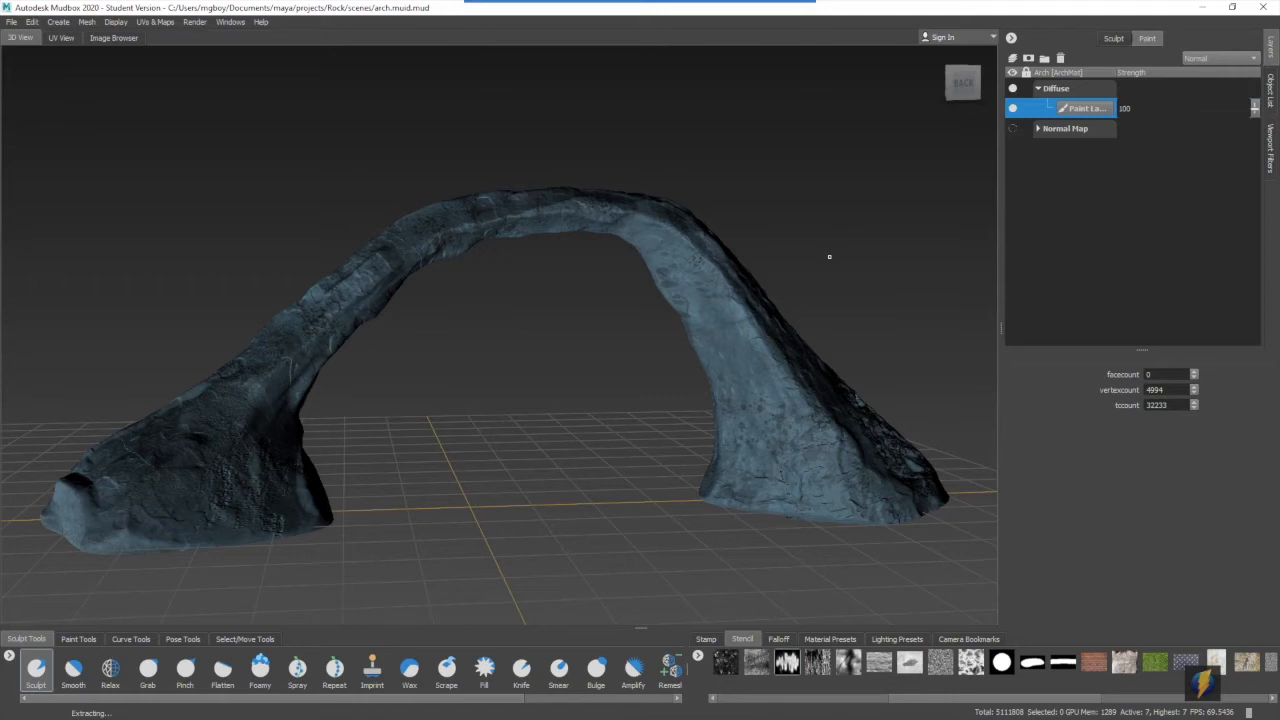
{"action": "left_click", "coordinate": [1012, 129]}
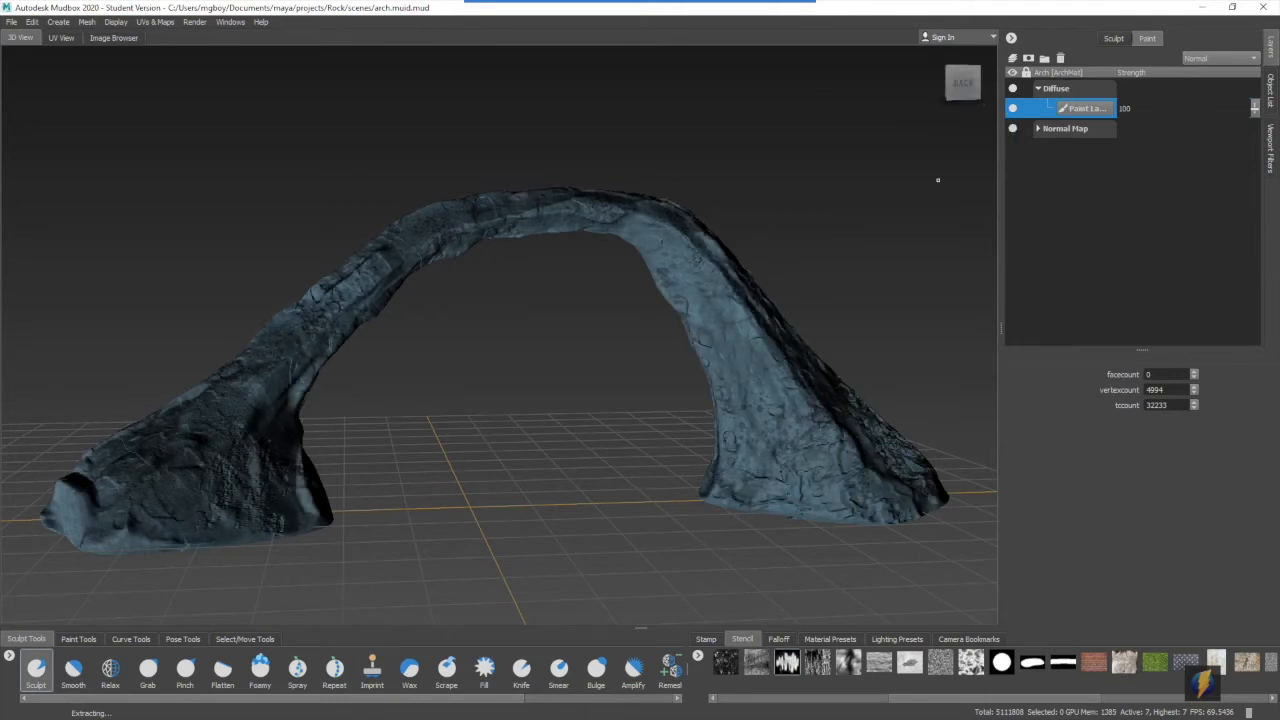
Step the arch down to subdivision level 2 and examine it with the normal map applied
{"action": "left_click", "coordinate": [1271, 90]}
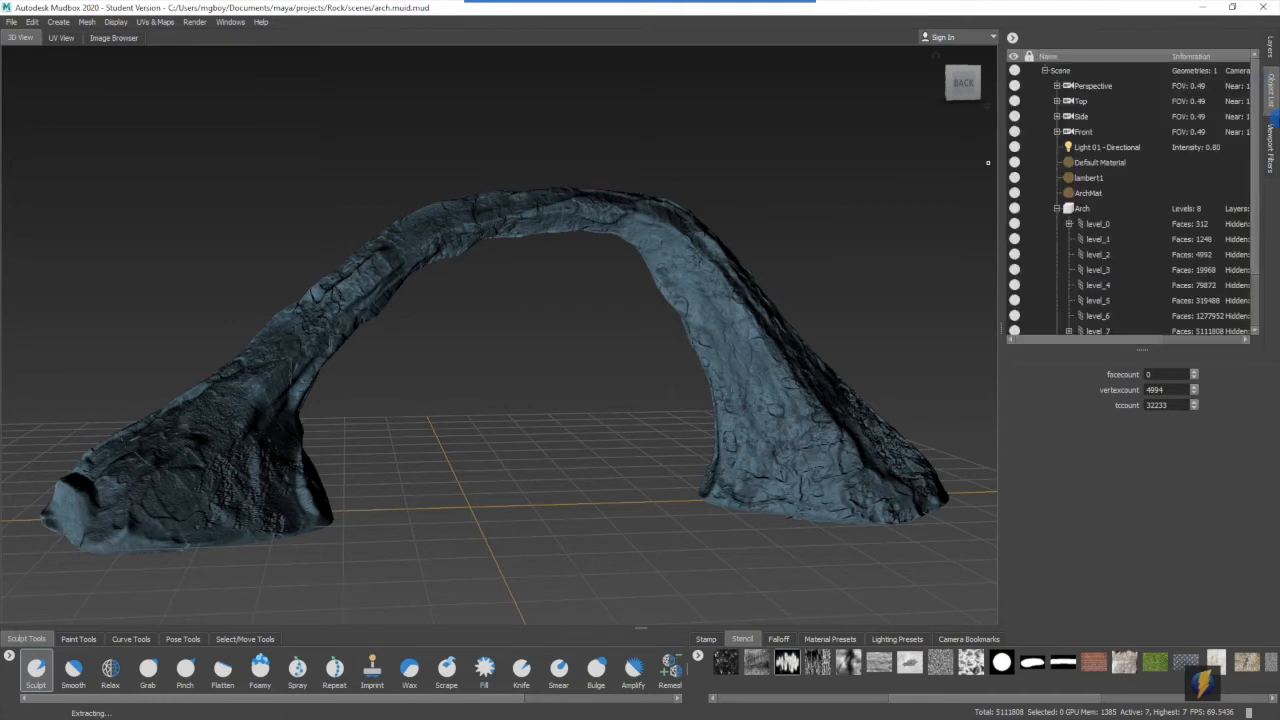
{"action": "key", "text": "Page_Down"}
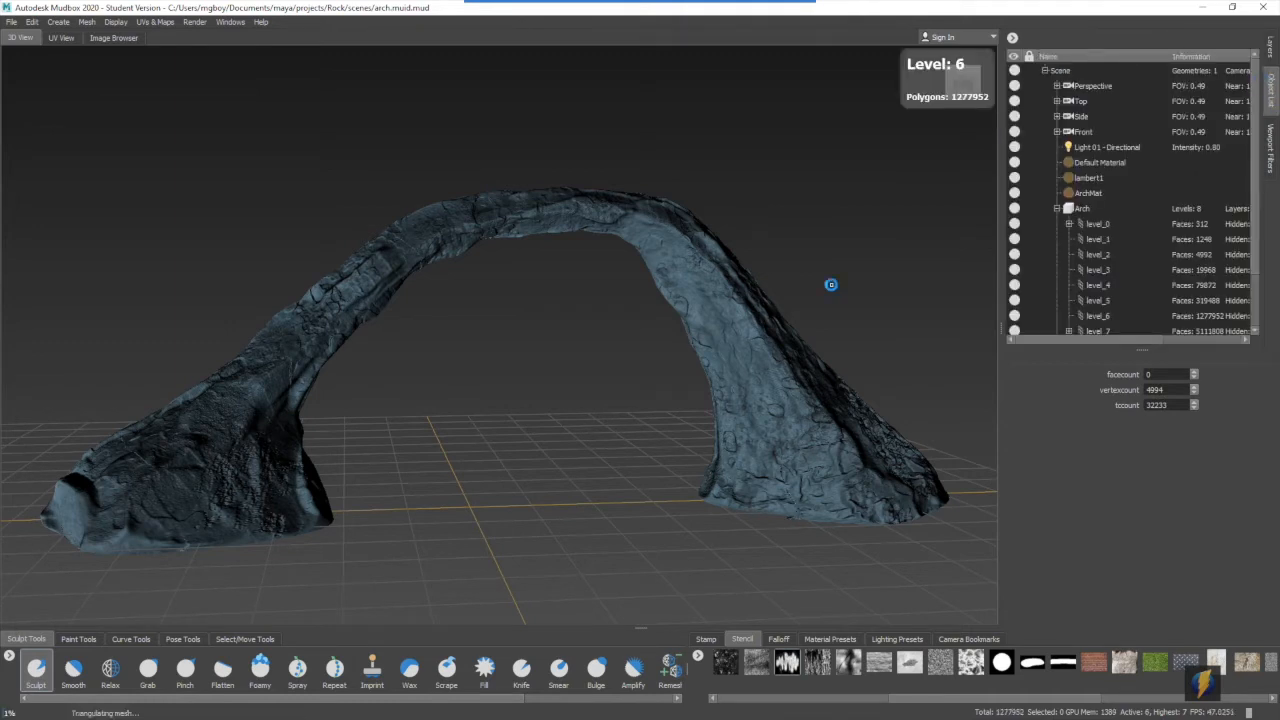
{"action": "key", "text": "Page_Down"}
{"action": "key", "text": "Page_Down"}
{"action": "key", "text": "Page_Down"}
{"action": "key", "text": "Page_Down"}
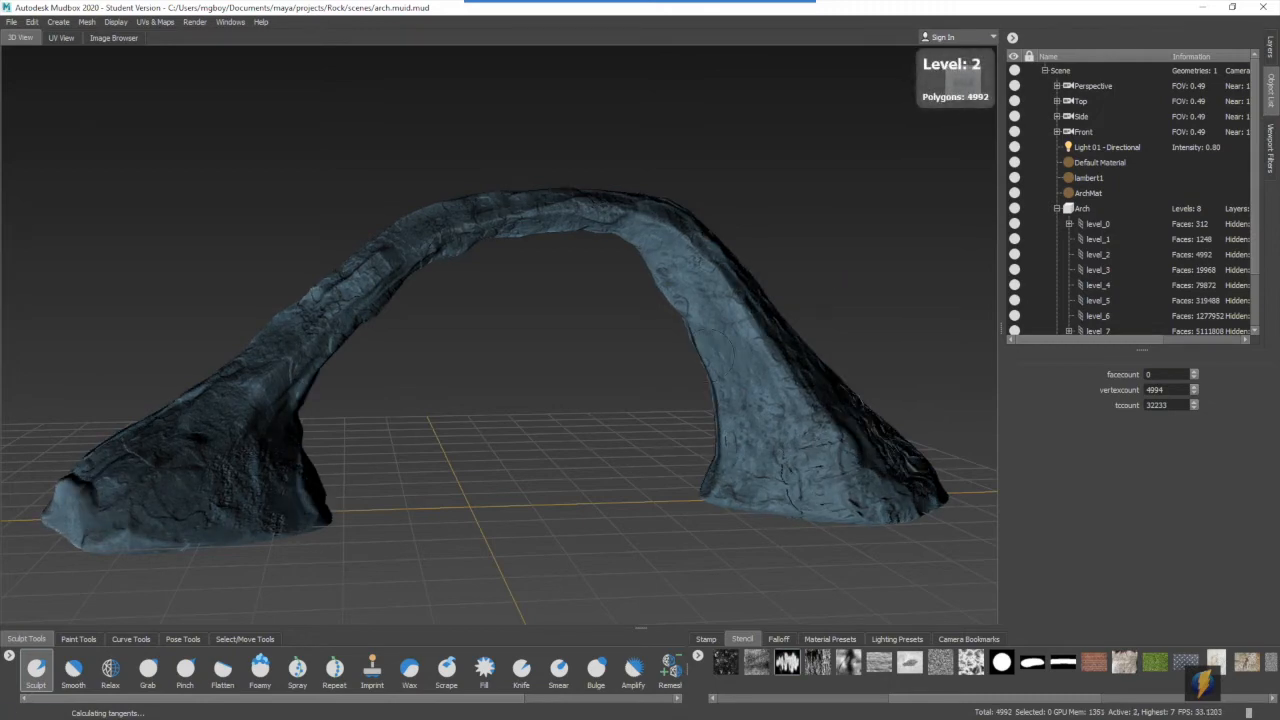
{"action": "left_click_drag", "start_coordinate": [692, 370], "coordinate": [888, 300], "text": "alt"}
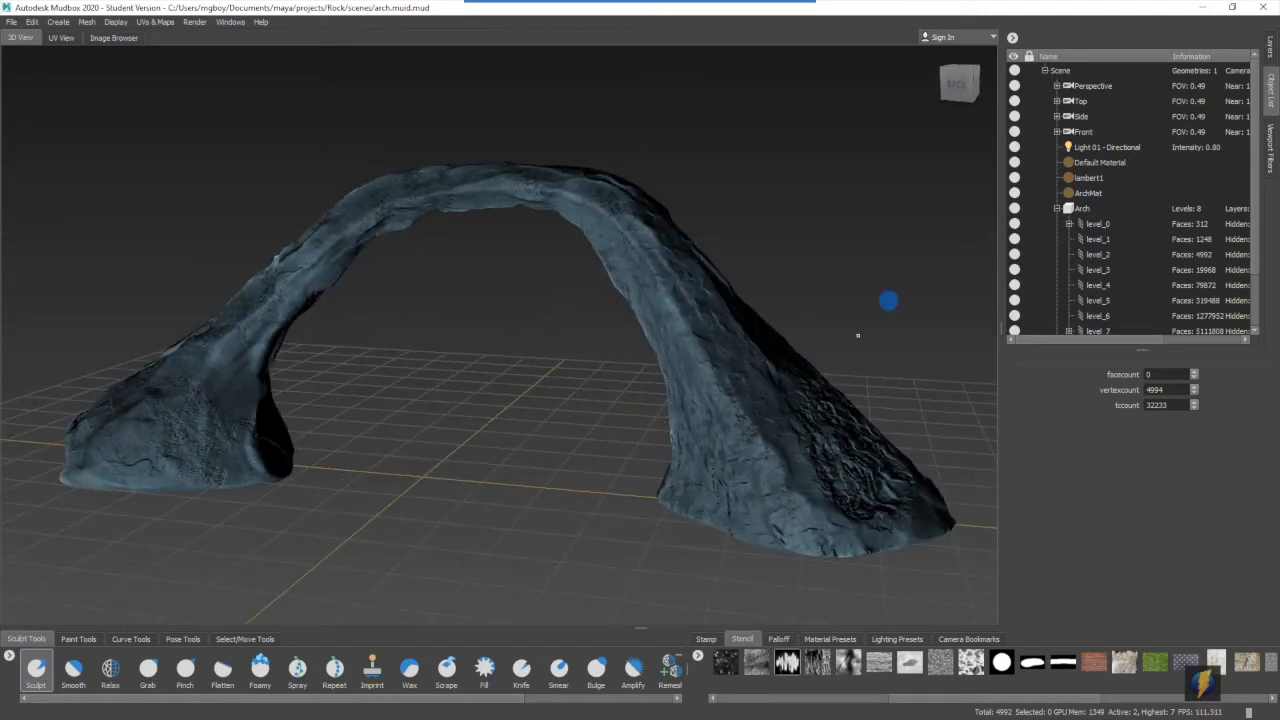
Hide the arch's diffuse paint layer and switch the Normal Map off and on to compare the bare level 2 mesh
{"action": "left_click", "coordinate": [1272, 52]}
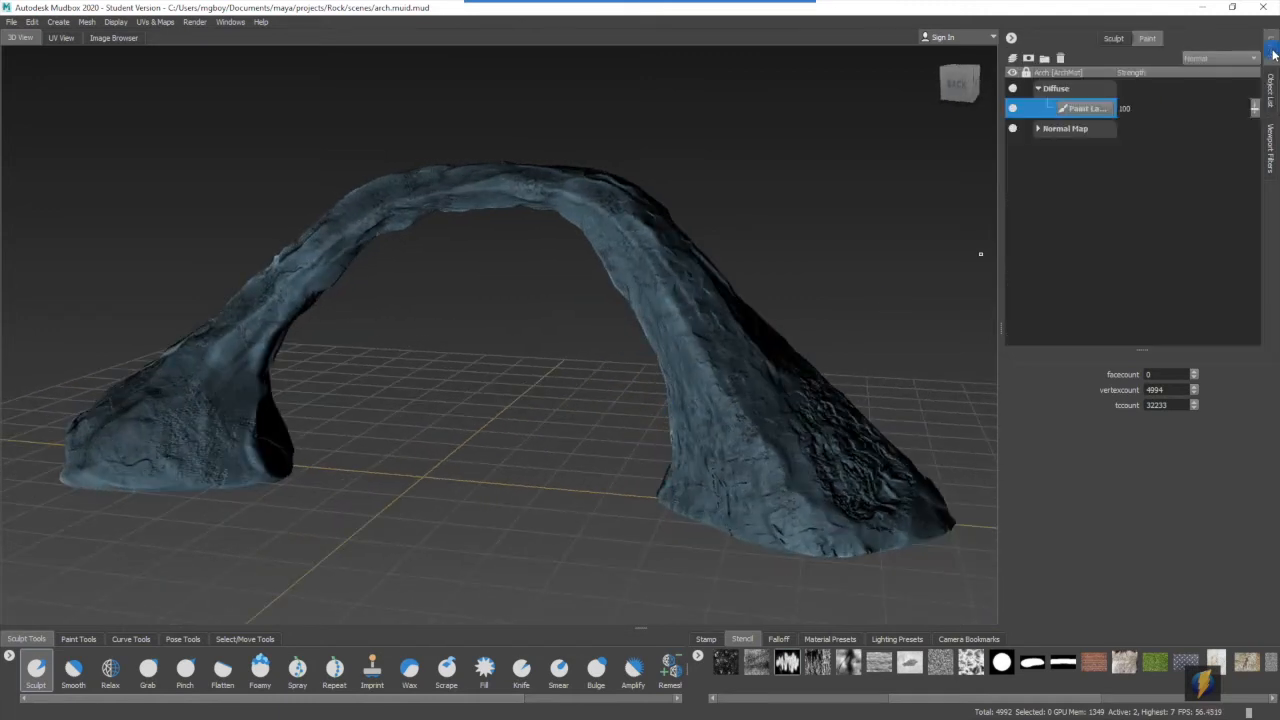
{"action": "left_click", "coordinate": [1013, 109]}
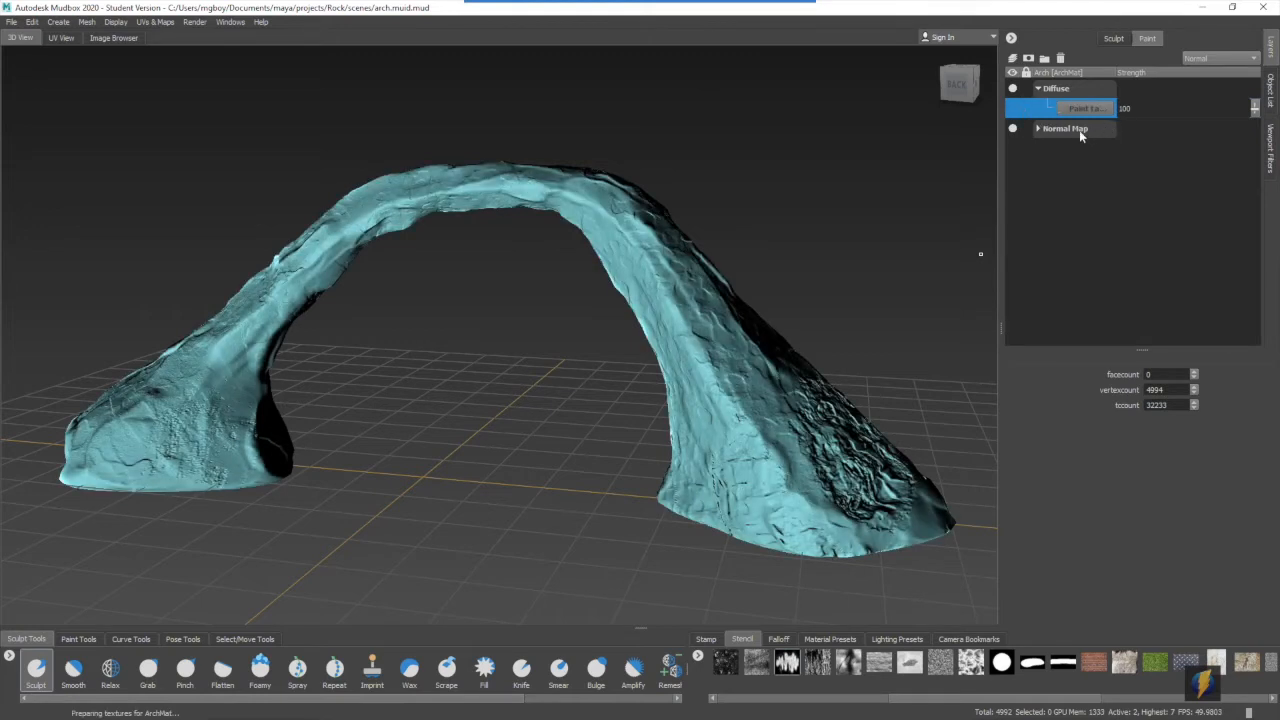
{"action": "left_click", "coordinate": [1013, 129]}
{"action": "left_click_drag", "start_coordinate": [917, 229], "coordinate": [657, 362], "text": "alt"}
{"action": "middle_click_drag", "start_coordinate": [647, 367], "coordinate": [637, 304], "text": "alt"}
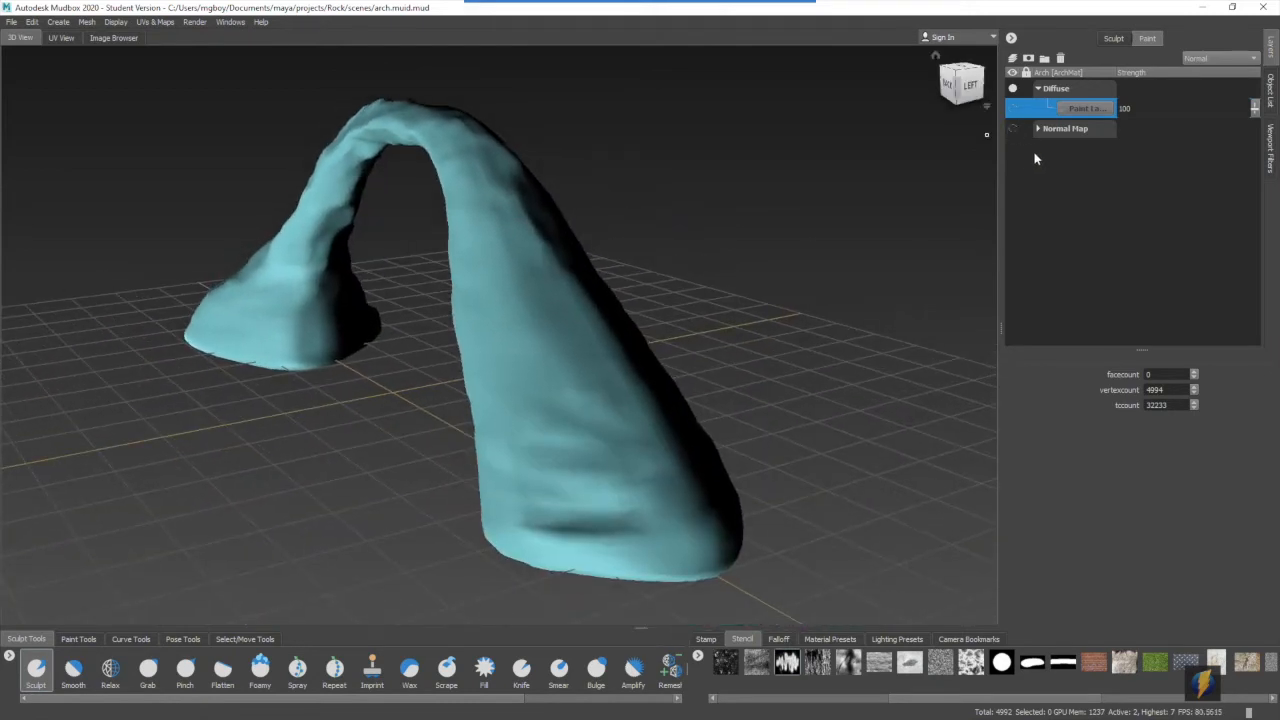
{"action": "left_click", "coordinate": [1013, 130]}
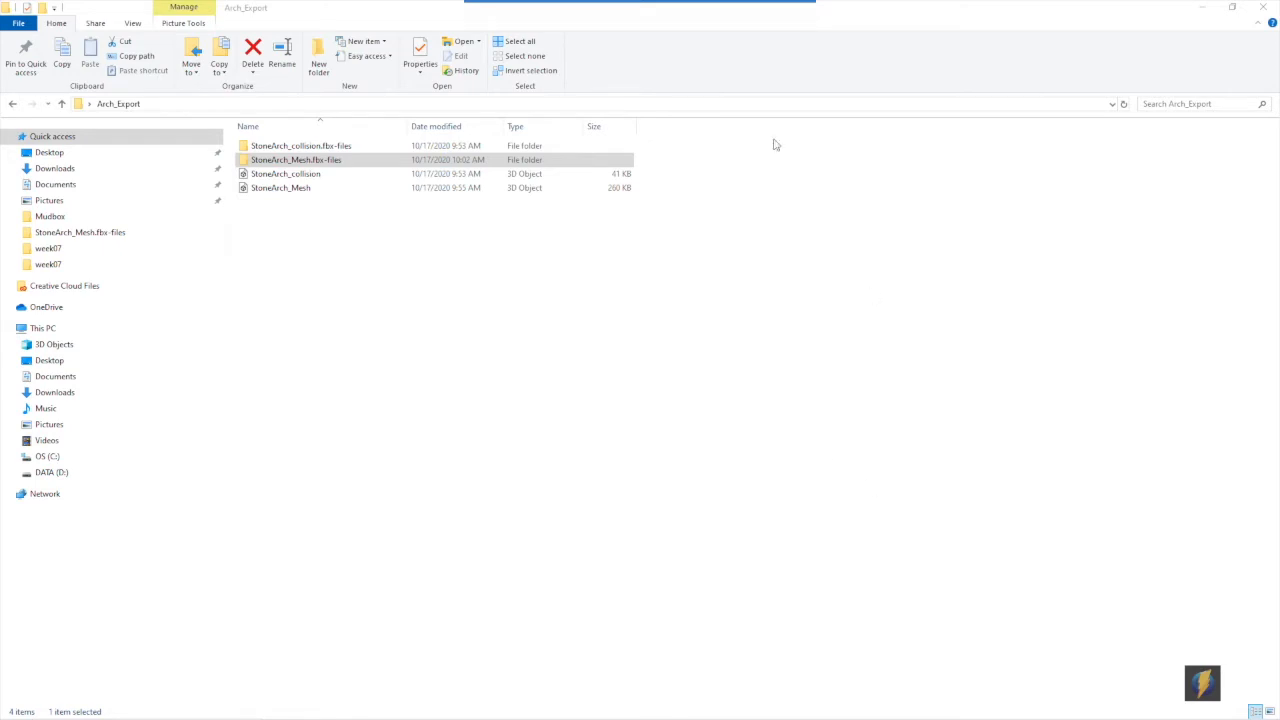
In File Explorer, check the exported StoneArch_Mesh and StoneArch_collision files and open the StoneArch_Mesh.fbx-files folder
{"action": "left_click", "coordinate": [286, 188]}
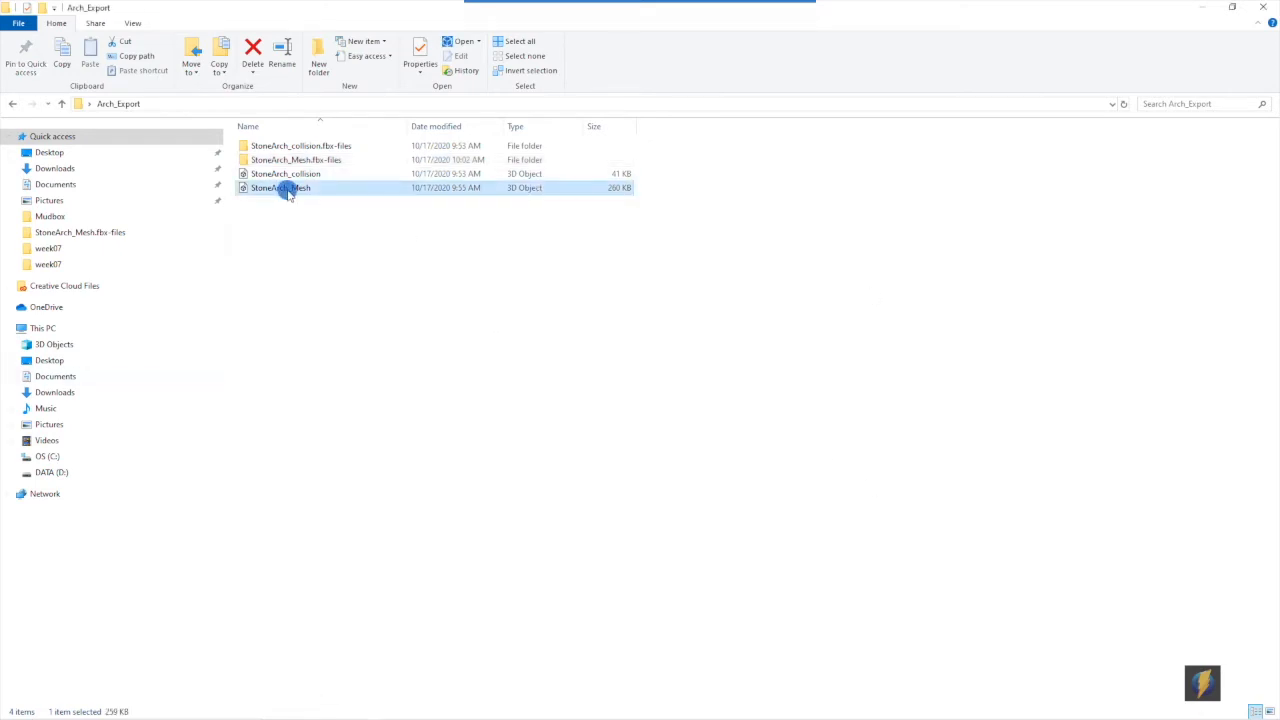
{"action": "left_click", "coordinate": [302, 174]}
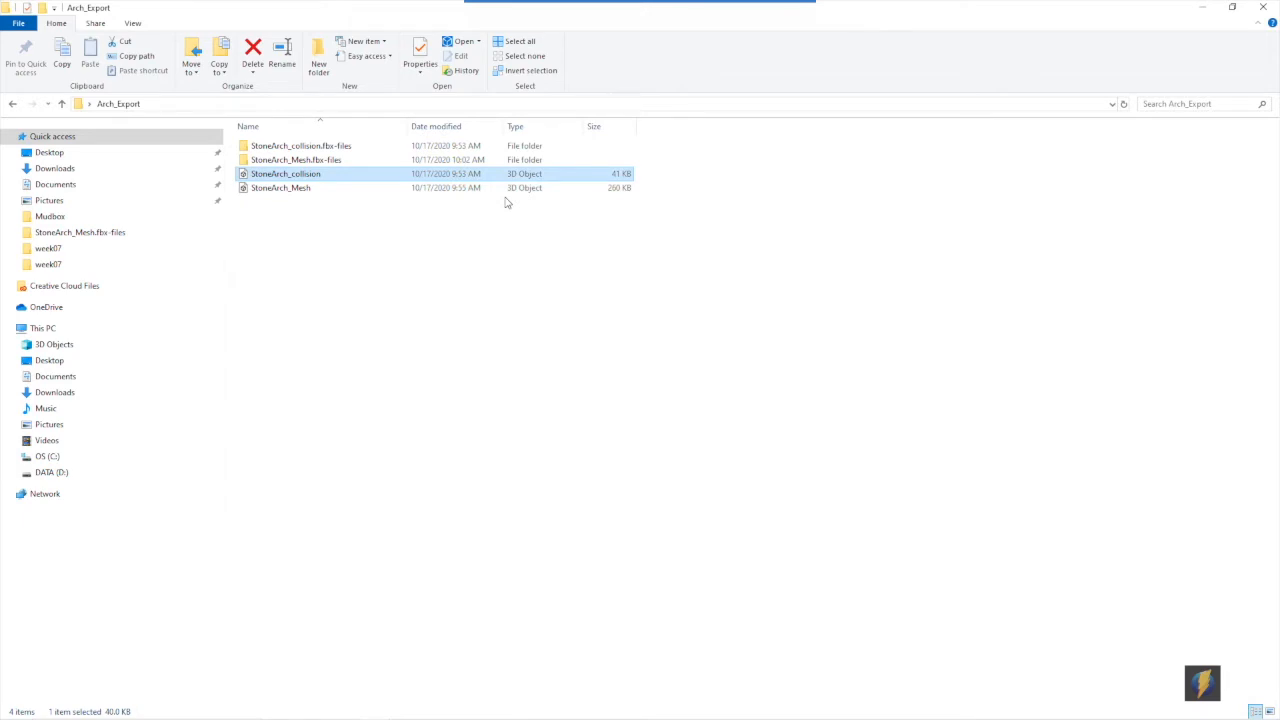
{"action": "double_click", "coordinate": [286, 162]}
View ArchMat_Flattened_Diffuse and Stonearch_normal in Photos, and close the viewer
{"action": "right_click", "coordinate": [263, 148]}
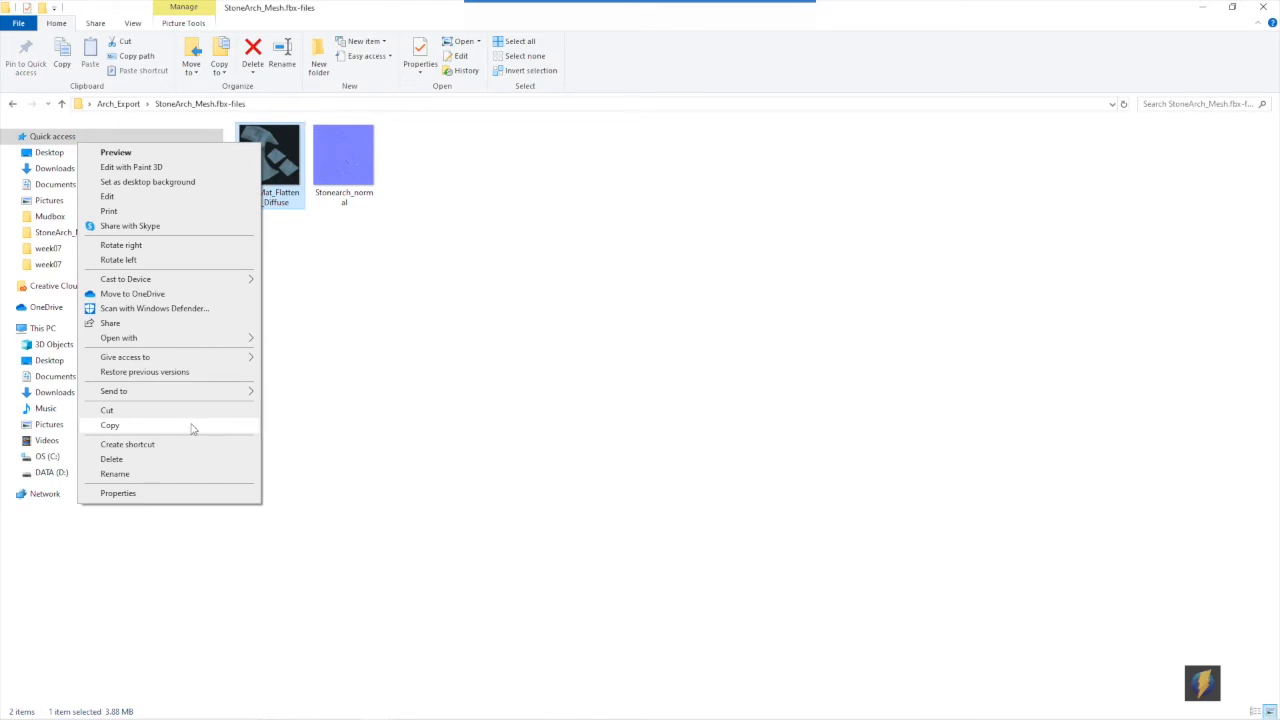
{"action": "mouse_move", "coordinate": [171, 337]}
{"action": "left_click", "coordinate": [300, 382]}
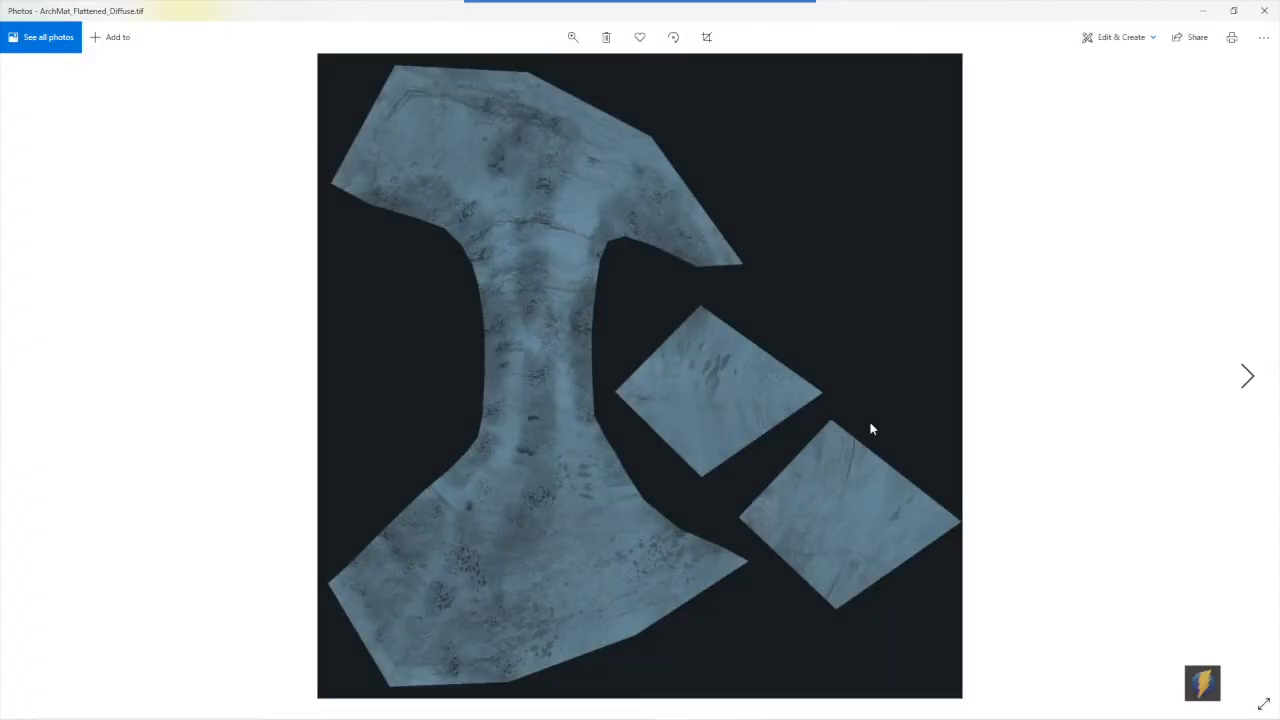
{"action": "key", "text": "Right"}
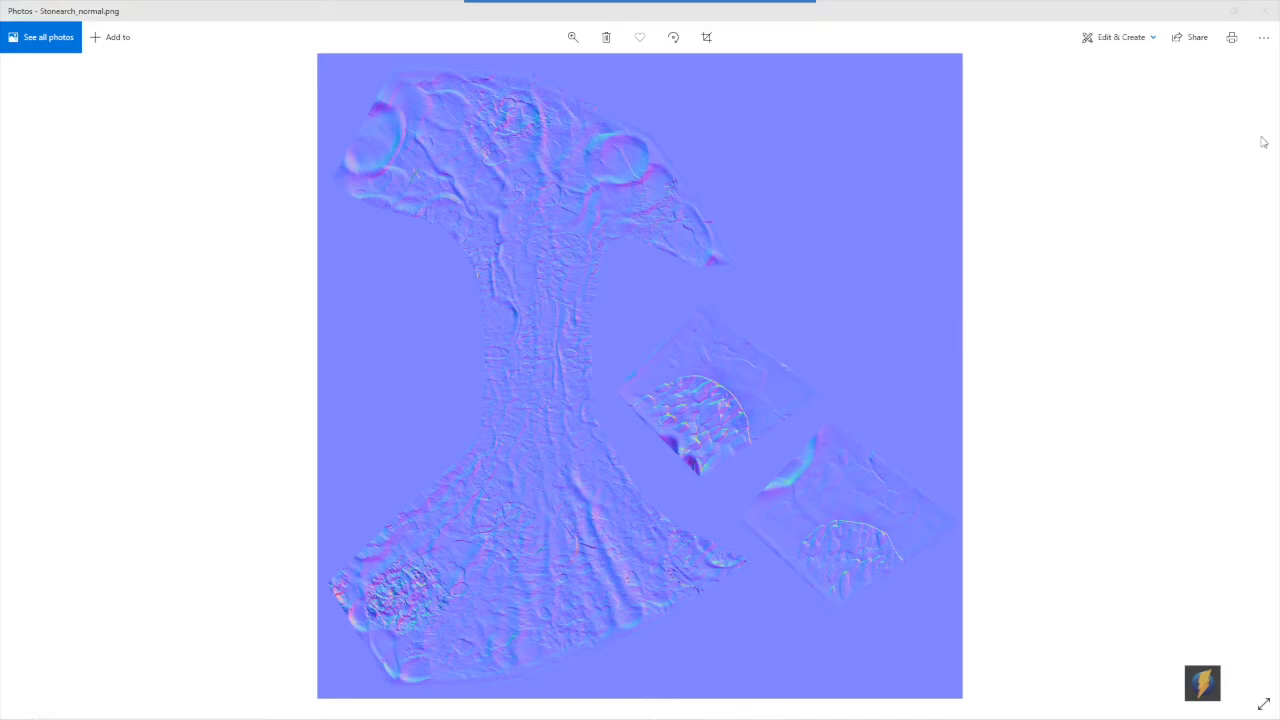
{"action": "left_click", "coordinate": [1267, 11]}
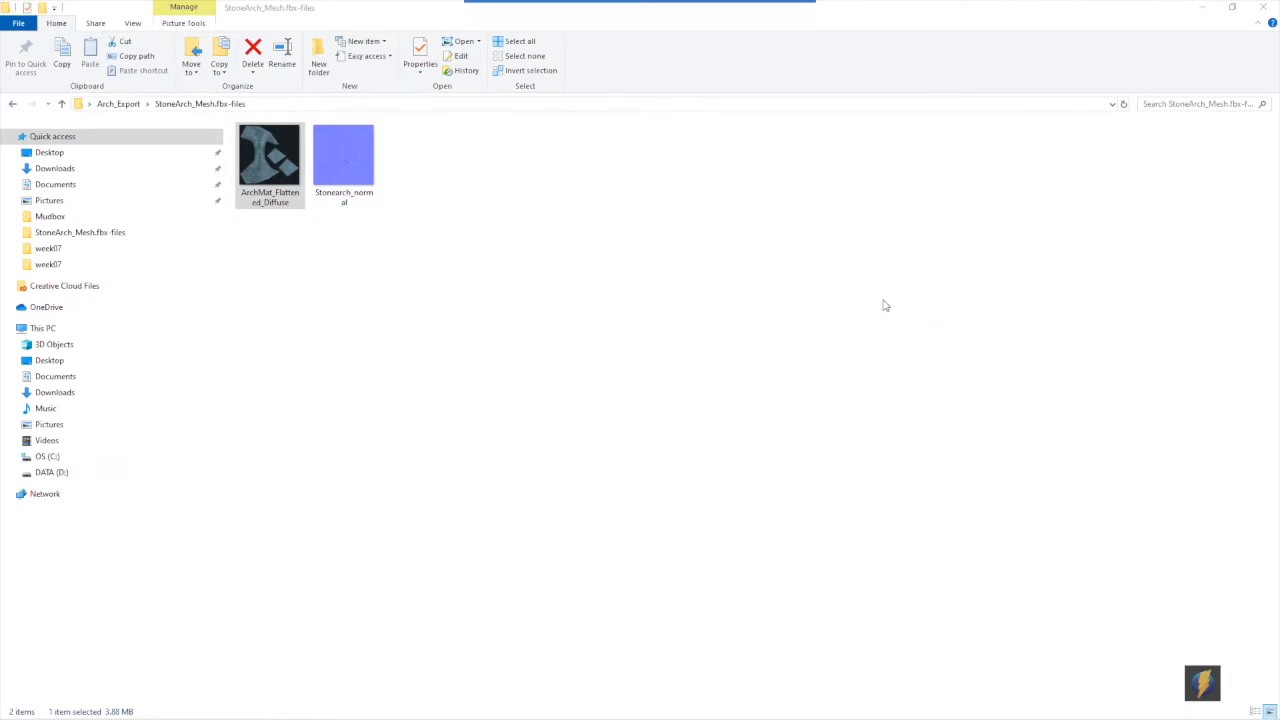
{"action": "left_click", "coordinate": [634, 280]}
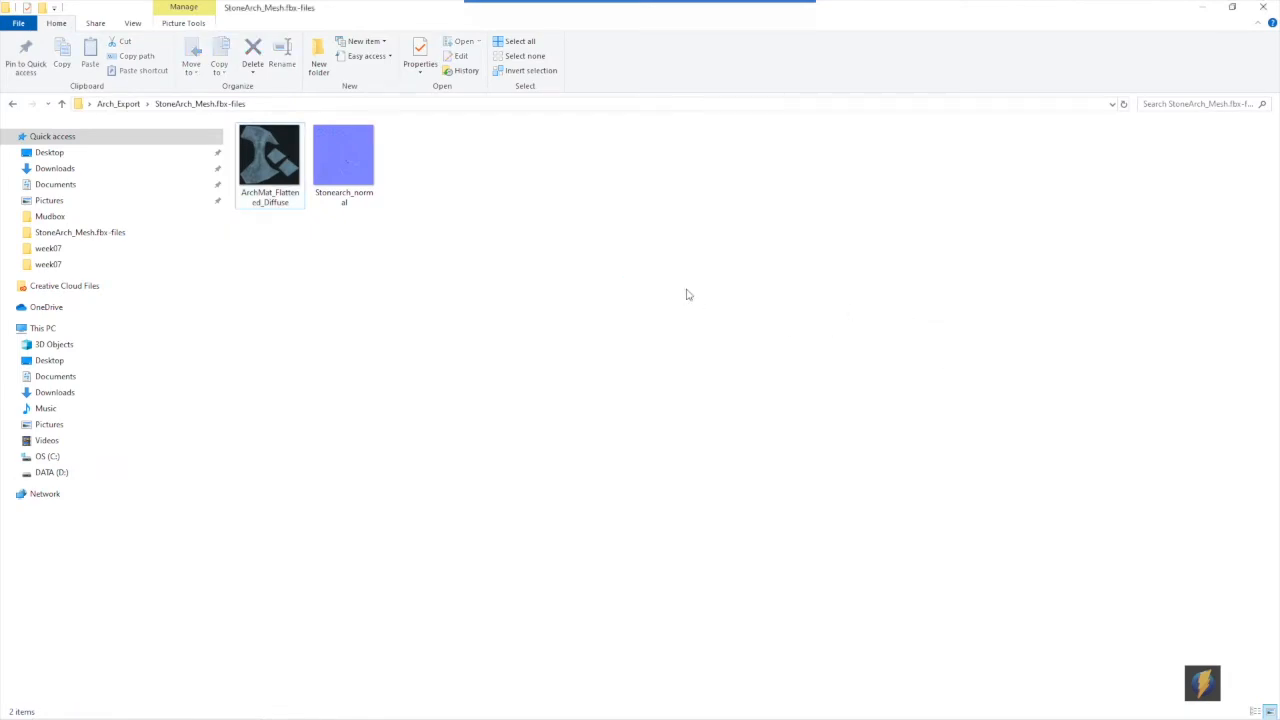
Review the diffuse and normal texture files, and the collision and mesh files in the parent Arch_Export folder
{"action": "left_click", "coordinate": [284, 168]}
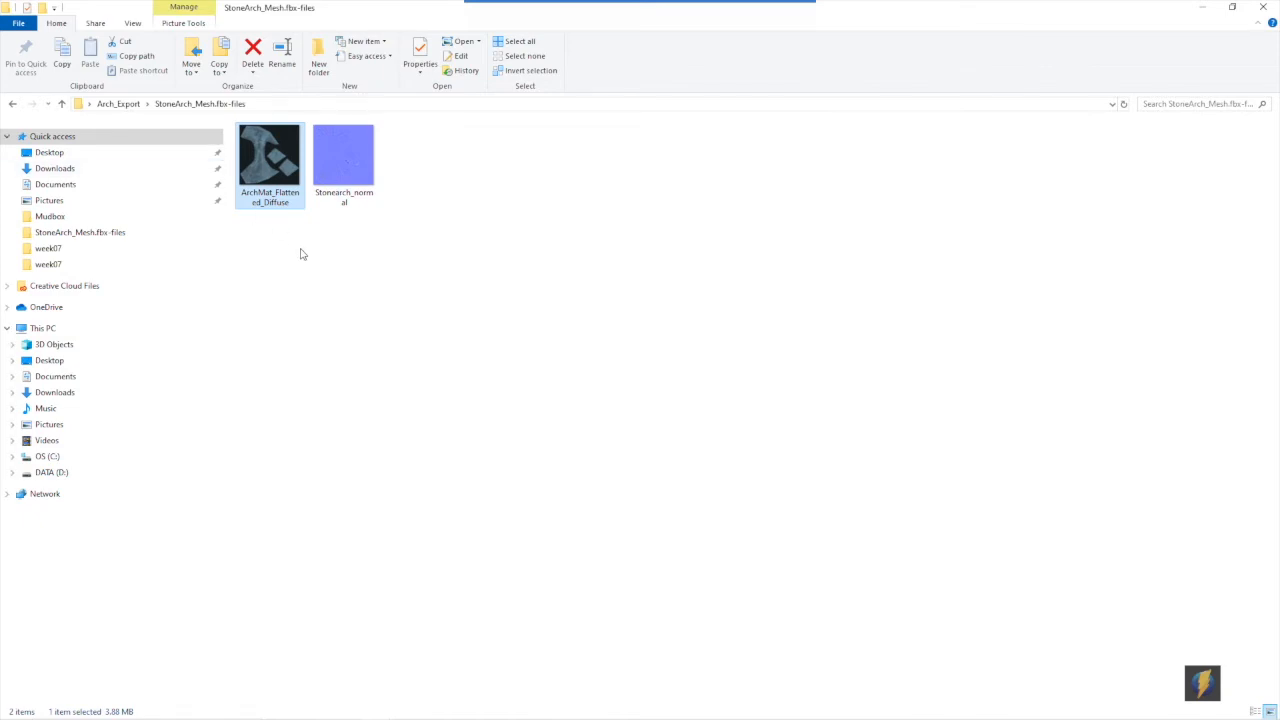
{"action": "left_click", "coordinate": [353, 150]}
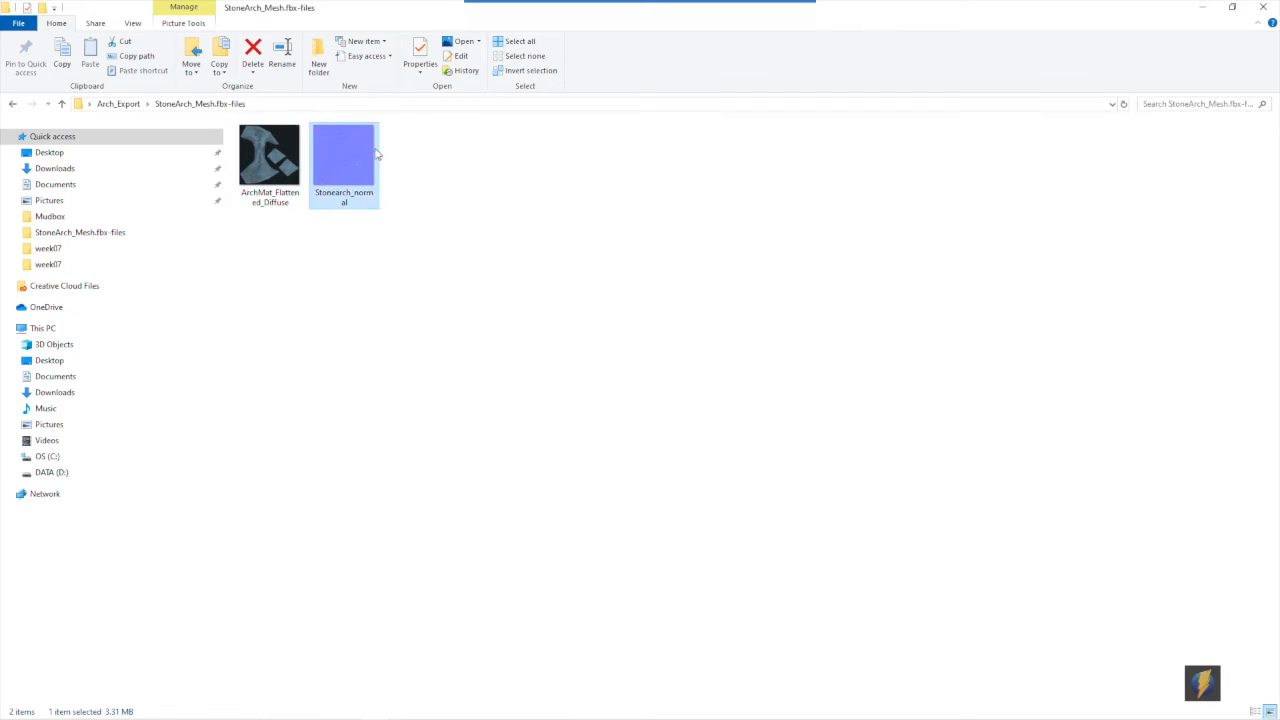
{"action": "left_click", "coordinate": [134, 106]}
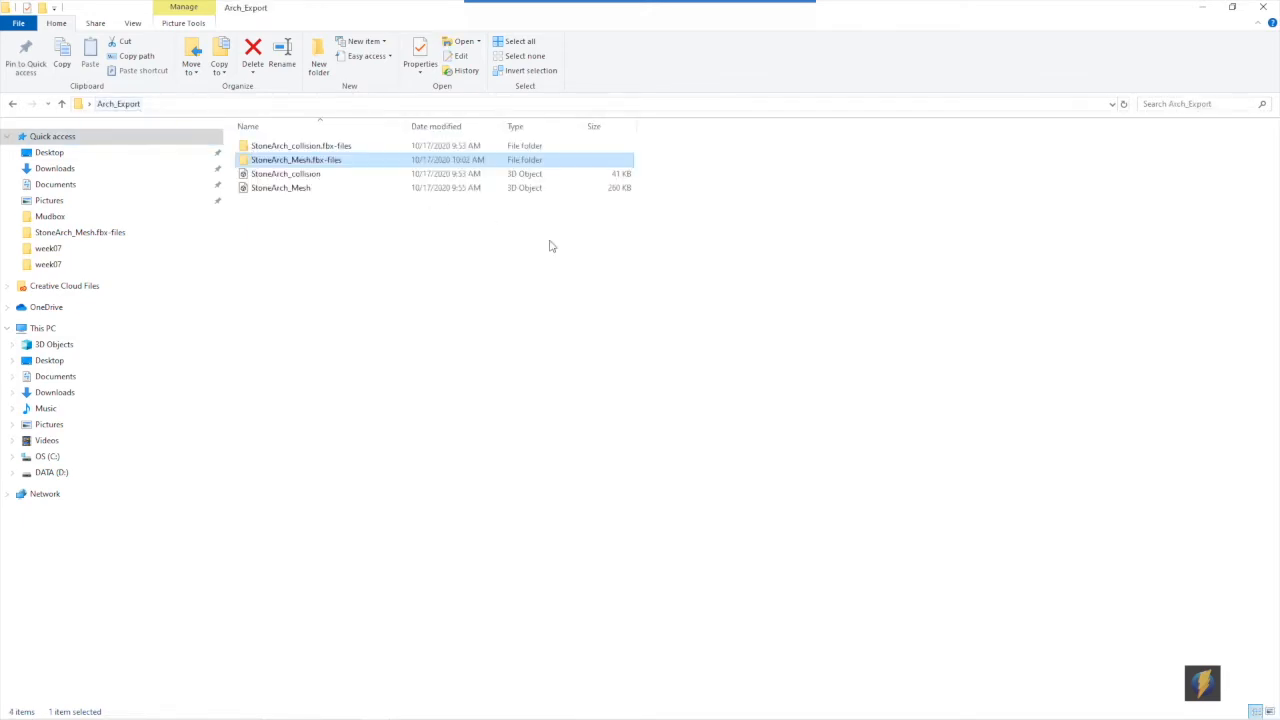
{"action": "left_click", "coordinate": [318, 175]}
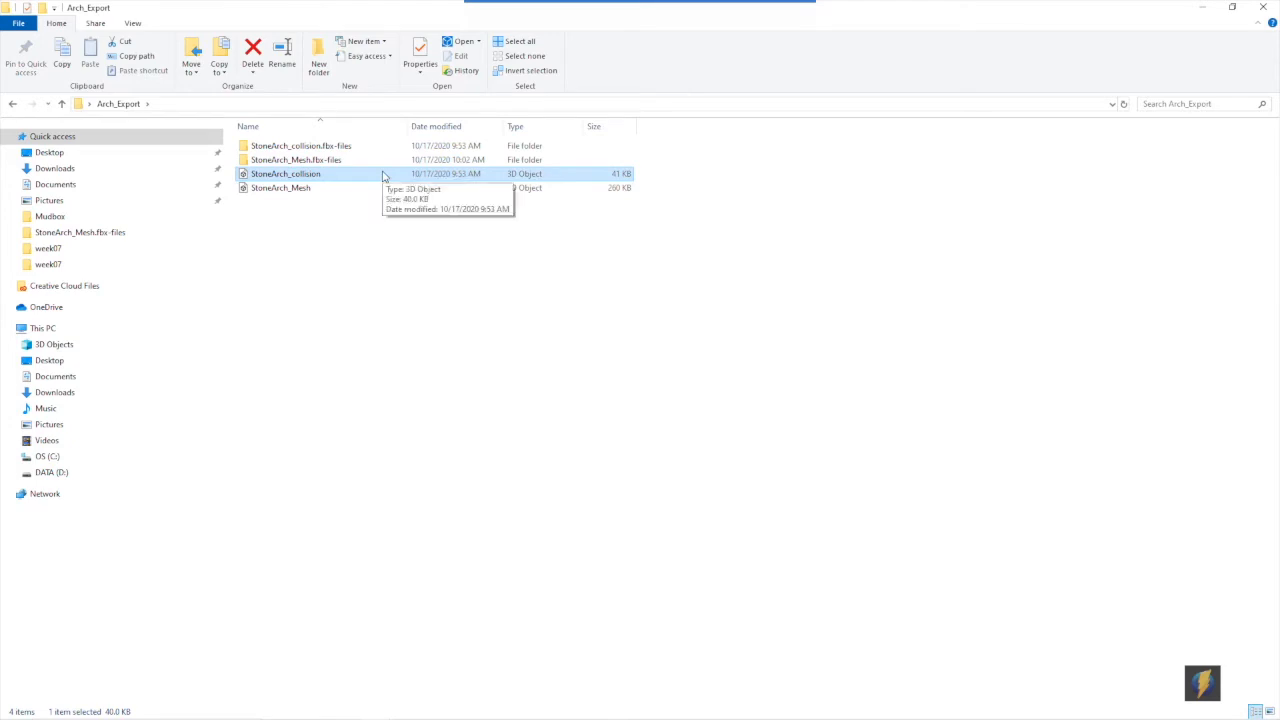
{"action": "left_click", "coordinate": [295, 188]}
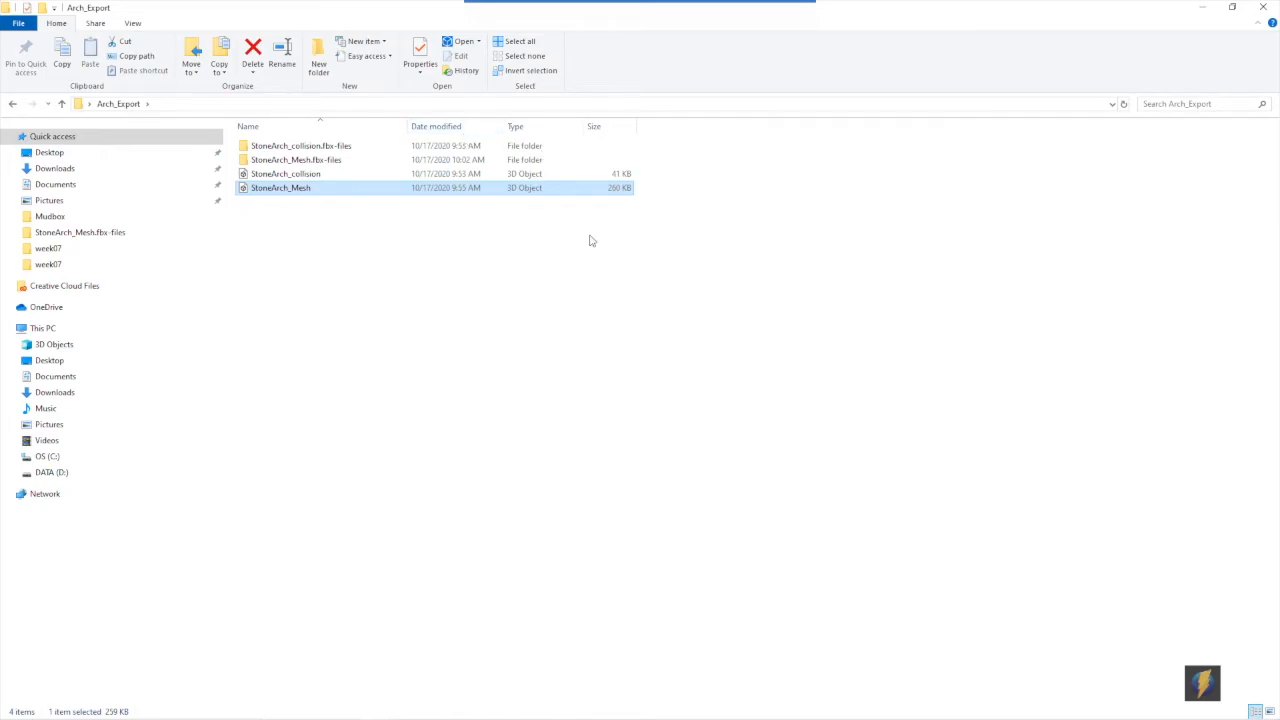
Switch to the Unity project and frame the rocket in the Scene view
{"action": "key", "text": "alt+Tab"}
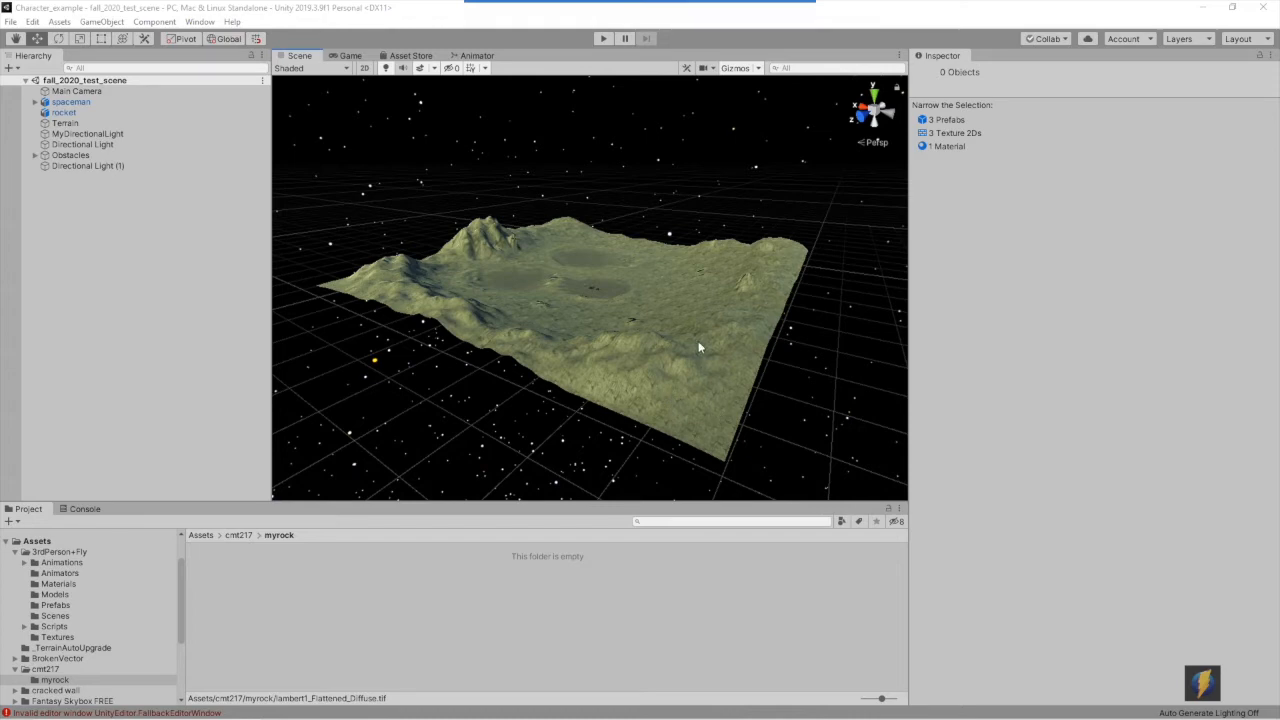
{"action": "mouse_move", "coordinate": [706, 323]}
{"action": "left_mouse_down", "text": "alt"}
{"action": "mouse_move", "coordinate": [626, 303]}
{"action": "mouse_move", "coordinate": [717, 303]}
{"action": "left_mouse_up", "text": "alt"}
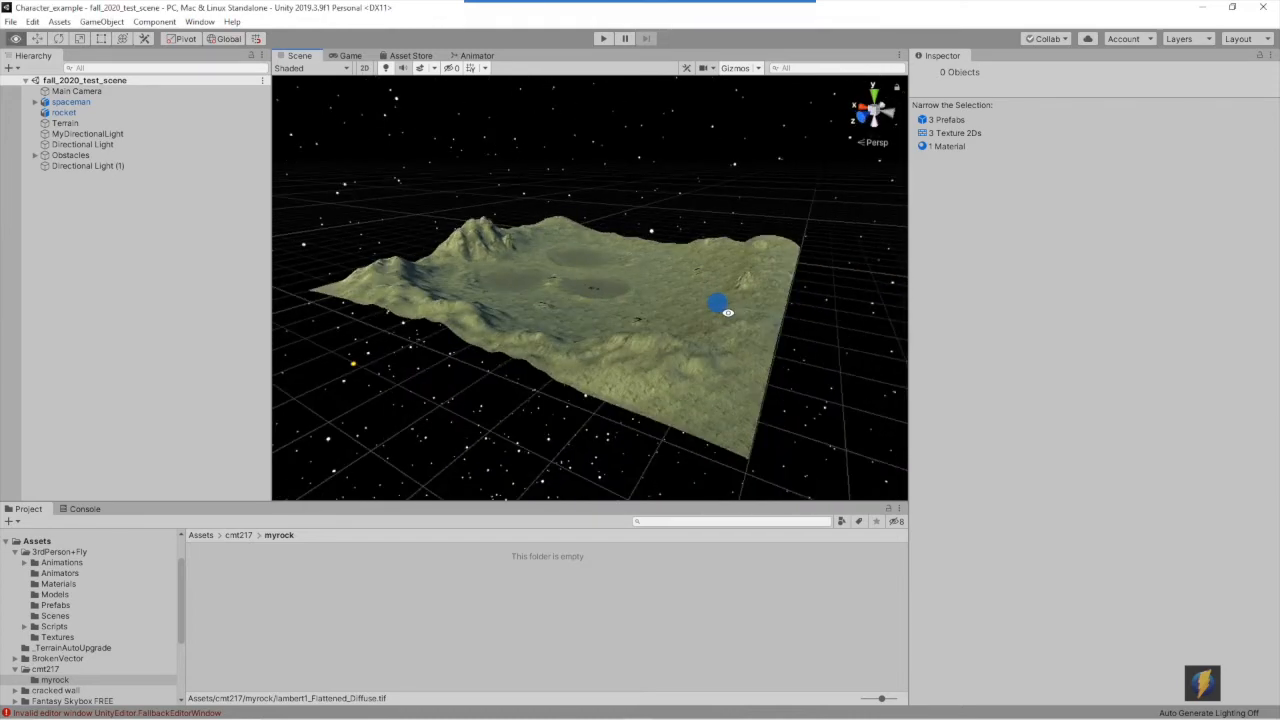
{"action": "left_click", "coordinate": [68, 112]}
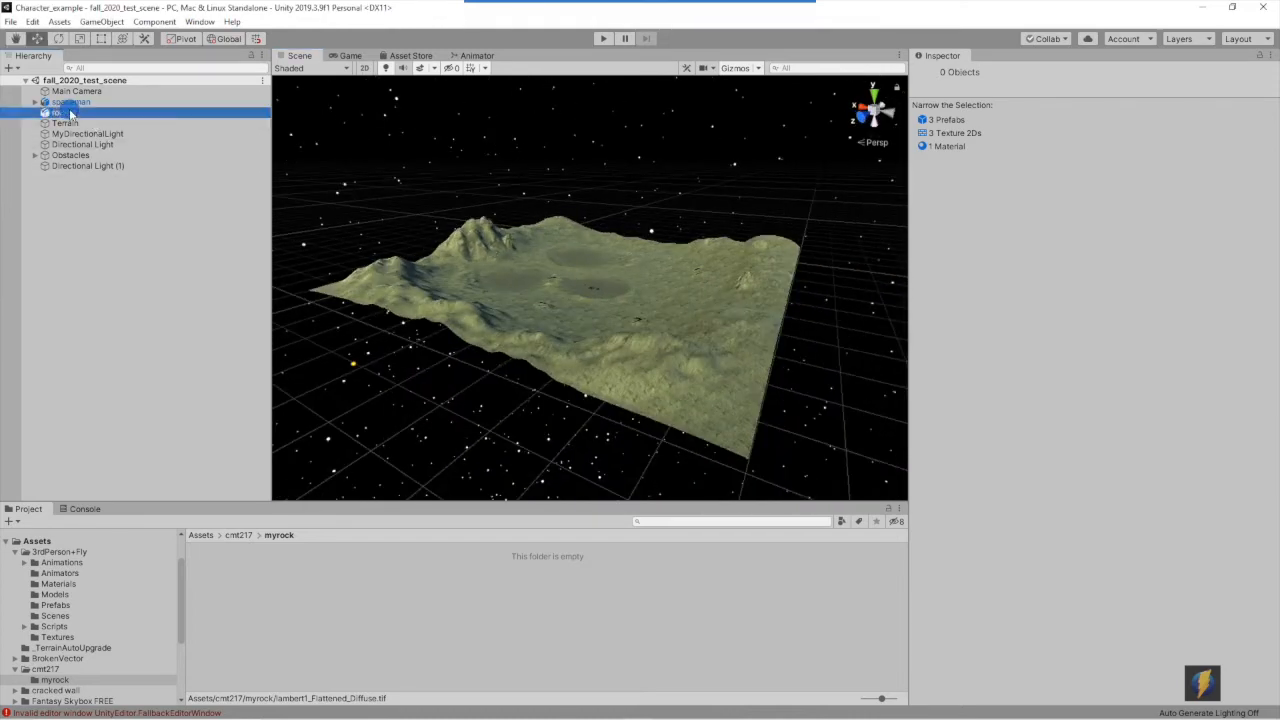
{"action": "key", "text": "f"}
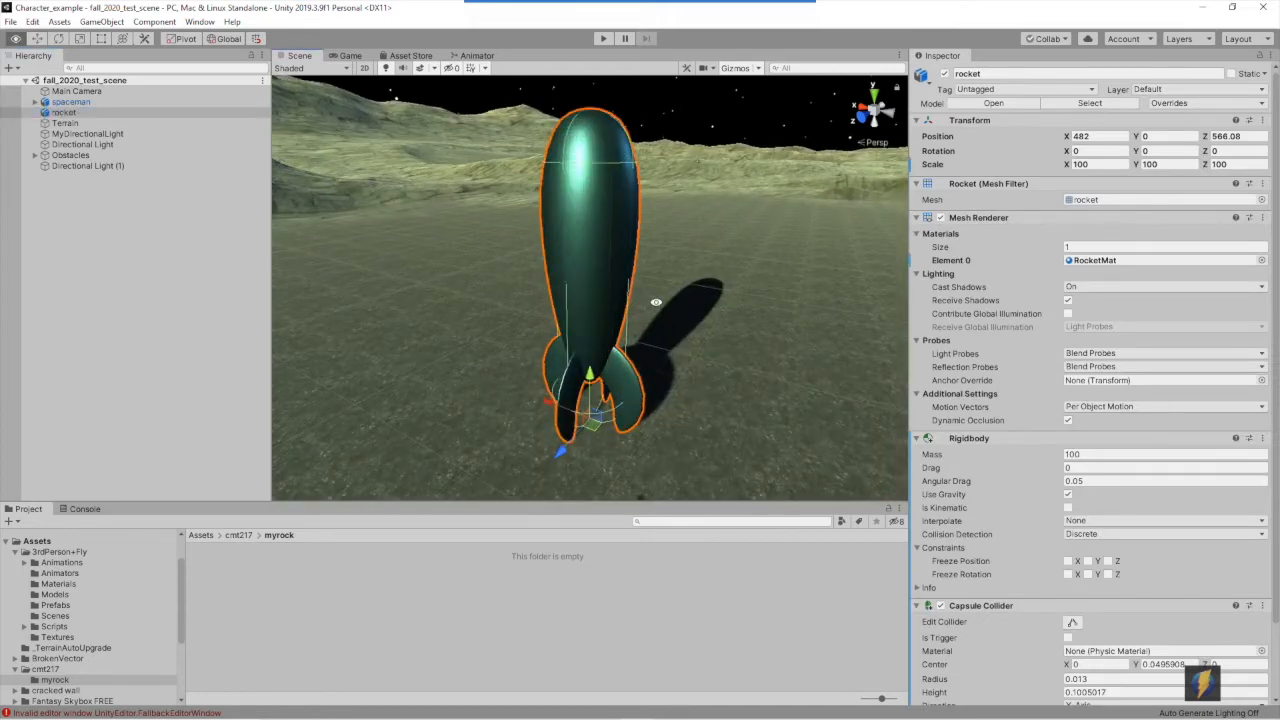
Navigate the Scene view past the rocket to examine the open terrain beside it
{"action": "middle_click_drag", "start_coordinate": [746, 297], "coordinate": [689, 249], "text": "alt"}
{"action": "right_click_drag", "start_coordinate": [689, 249], "coordinate": [625, 245], "text": "alt"}
{"action": "left_click_drag", "start_coordinate": [625, 245], "coordinate": [564, 290], "text": "alt"}
{"action": "right_click_drag", "start_coordinate": [564, 290], "coordinate": [466, 331], "text": "alt"}
{"action": "right_click_drag", "start_coordinate": [720, 300], "coordinate": [614, 286], "text": "alt"}
{"action": "left_click_drag", "start_coordinate": [614, 286], "coordinate": [686, 297], "text": "alt"}
{"action": "right_click_drag", "start_coordinate": [686, 297], "coordinate": [573, 304], "text": "alt"}
{"action": "left_click_drag", "start_coordinate": [585, 316], "coordinate": [519, 312], "text": "alt"}
{"action": "left_click_drag", "start_coordinate": [688, 285], "coordinate": [478, 297], "text": "alt"}
{"action": "middle_click_drag", "start_coordinate": [541, 286], "coordinate": [663, 352]}
{"action": "scroll", "coordinate": [449, 334], "scroll_direction": "up", "scroll_amount": 10}
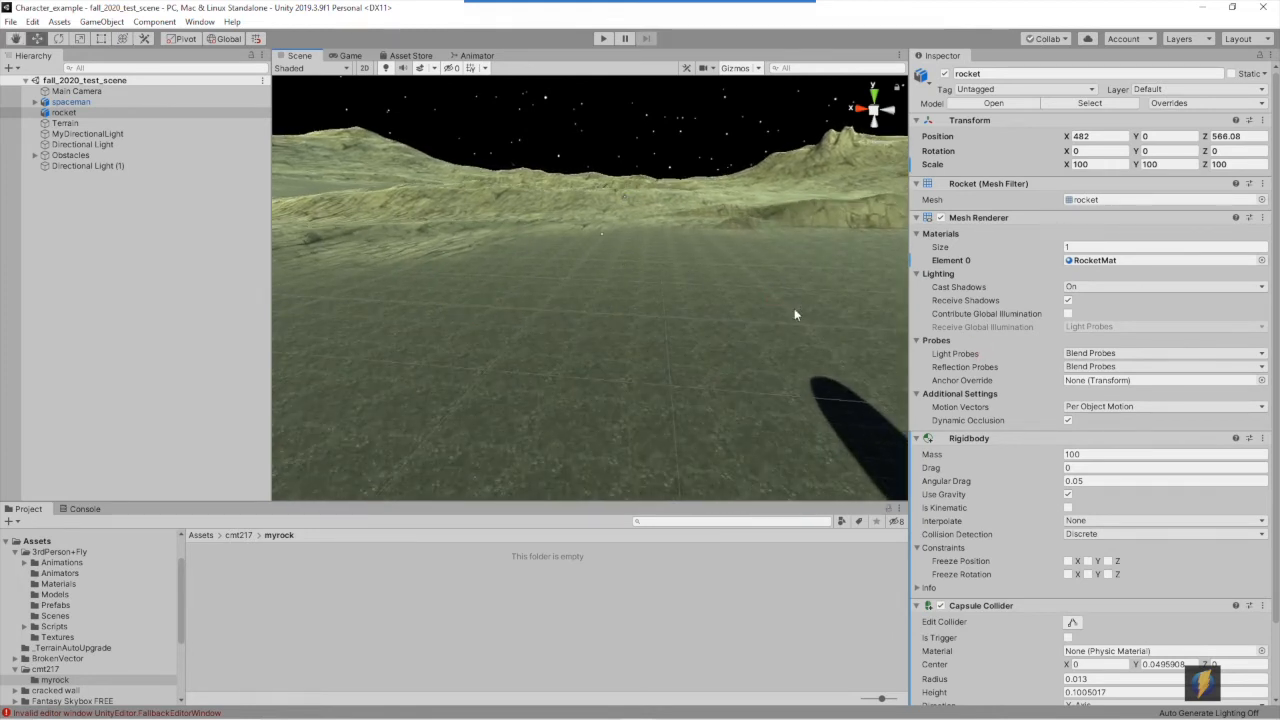
{"action": "mouse_move", "coordinate": [955, 362]}
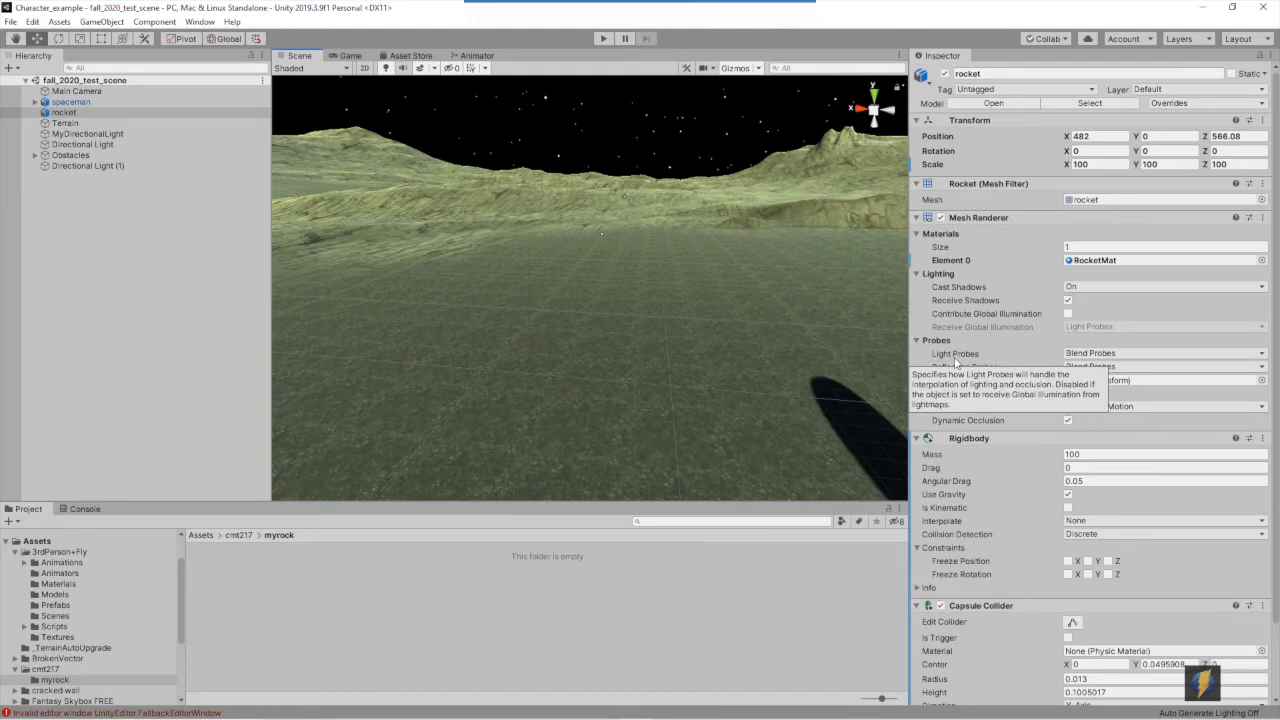
{"action": "mouse_move", "coordinate": [734, 6]}
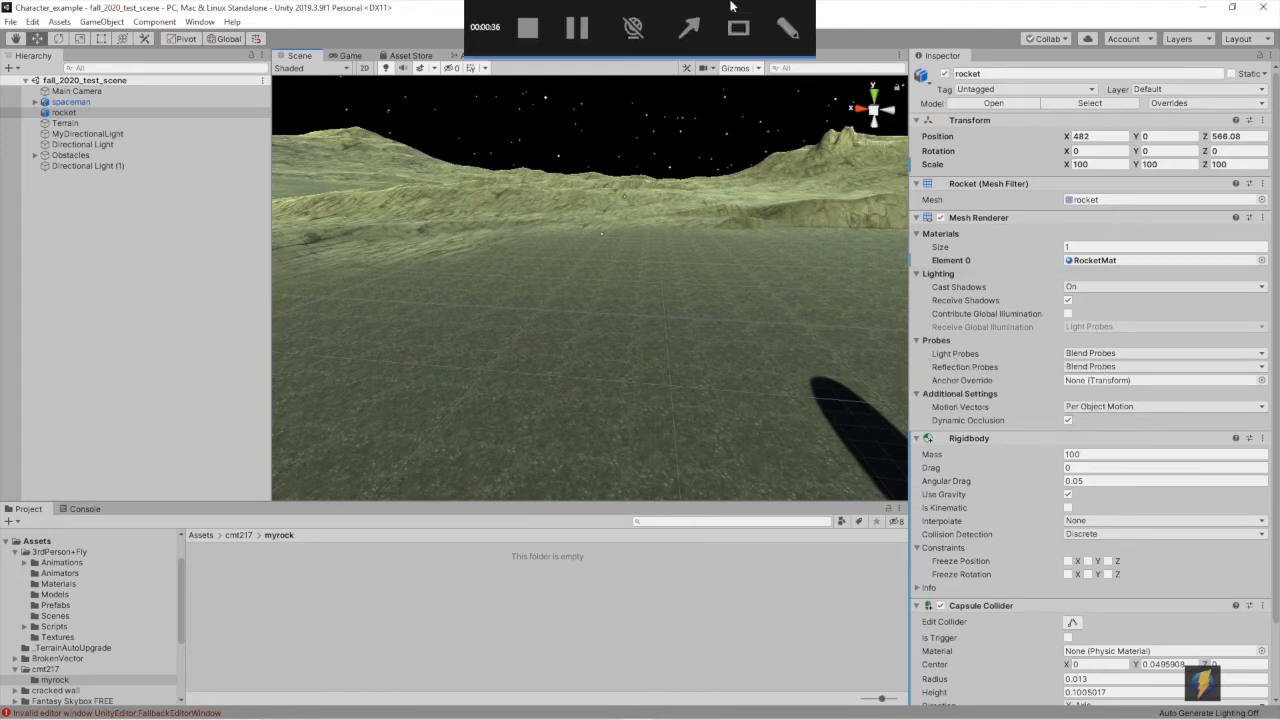
{"action": "left_click", "coordinate": [705, 28]}
{"action": "mouse_move", "coordinate": [410, 258]}
{"action": "left_mouse_down"}
{"action": "mouse_move", "coordinate": [229, 463]}
{"action": "mouse_move", "coordinate": [75, 680]}
{"action": "left_mouse_up"}
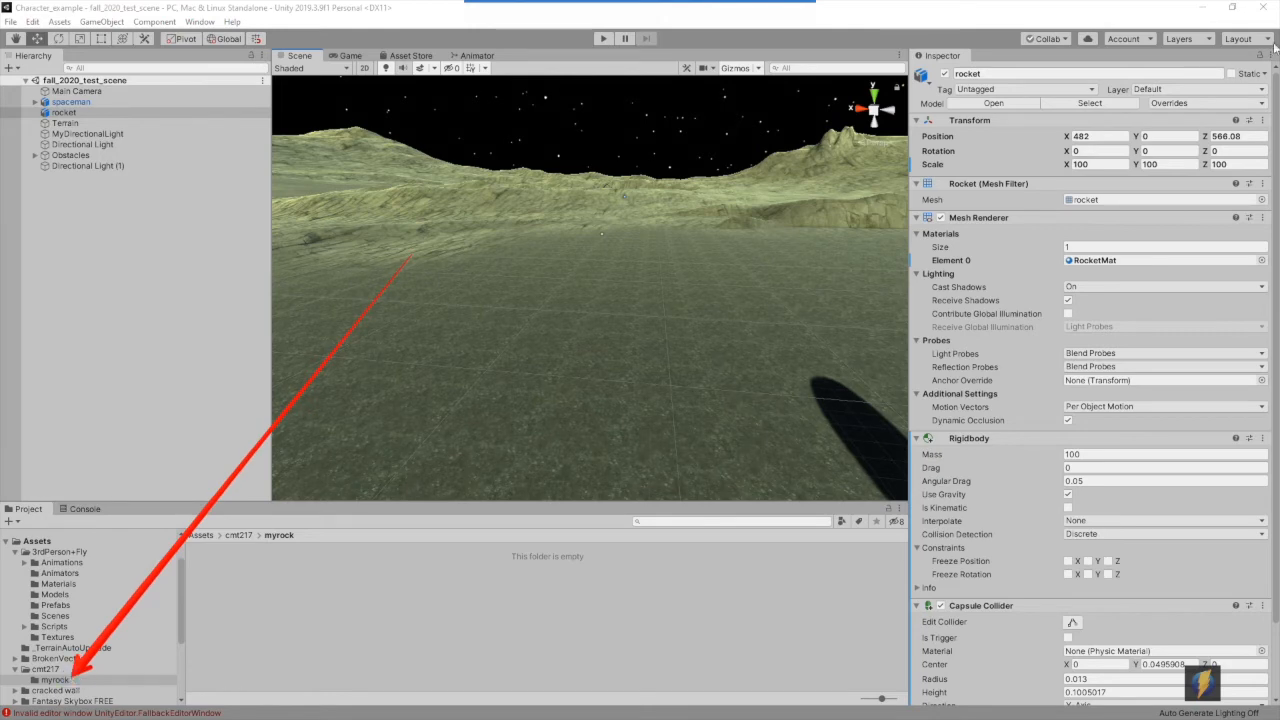
Restore the Unity window to a smaller size so the Arch_Export folder window is accessible beside it
{"action": "left_click", "coordinate": [1236, 8]}
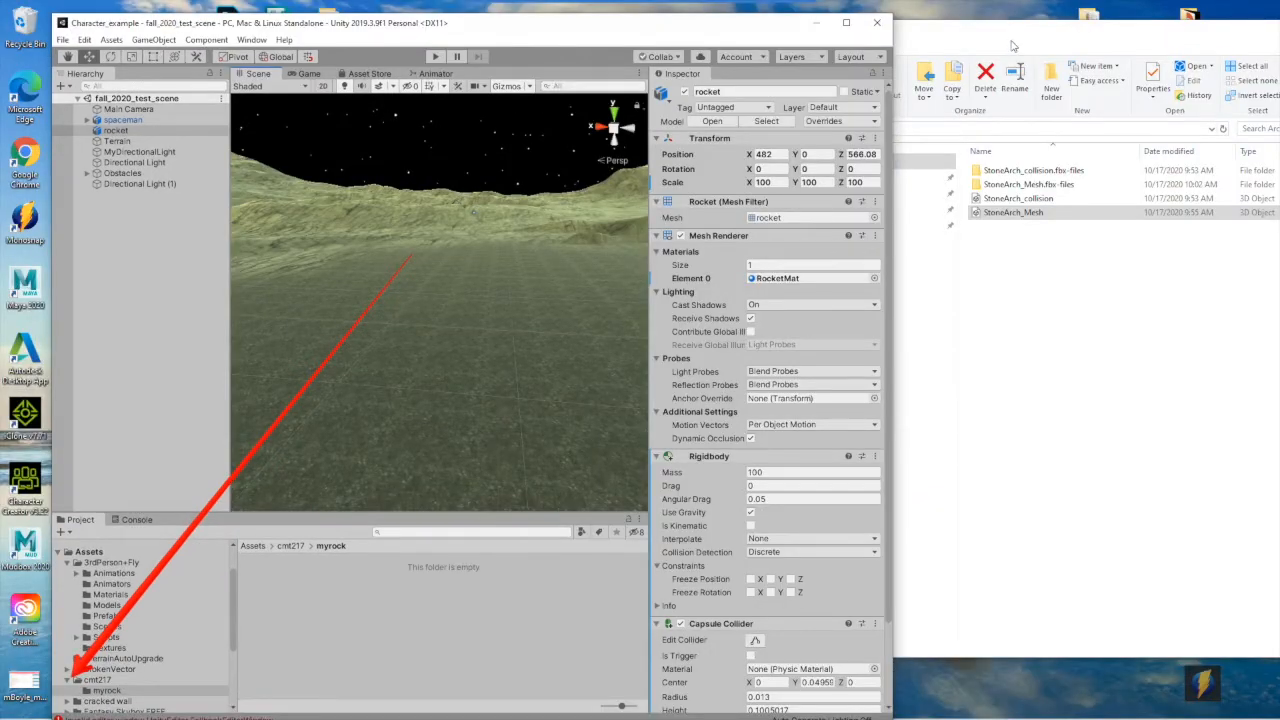
Import the StoneArch_collision and StoneArch_Mesh models from the Arch_Export folder into the Unity project's myrock folder
{"action": "left_click", "coordinate": [1012, 42]}
{"action": "left_click", "coordinate": [1026, 215], "text": "shift"}
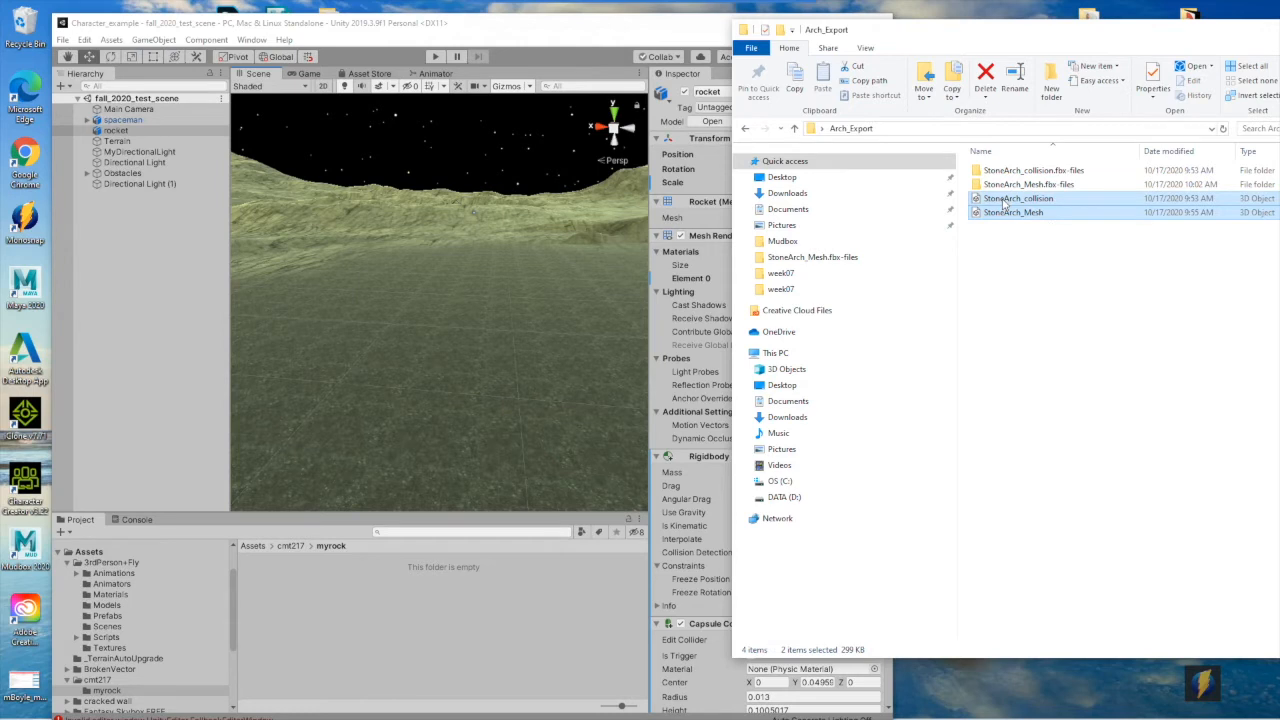
{"action": "left_click_drag", "start_coordinate": [1036, 218], "coordinate": [369, 643]}
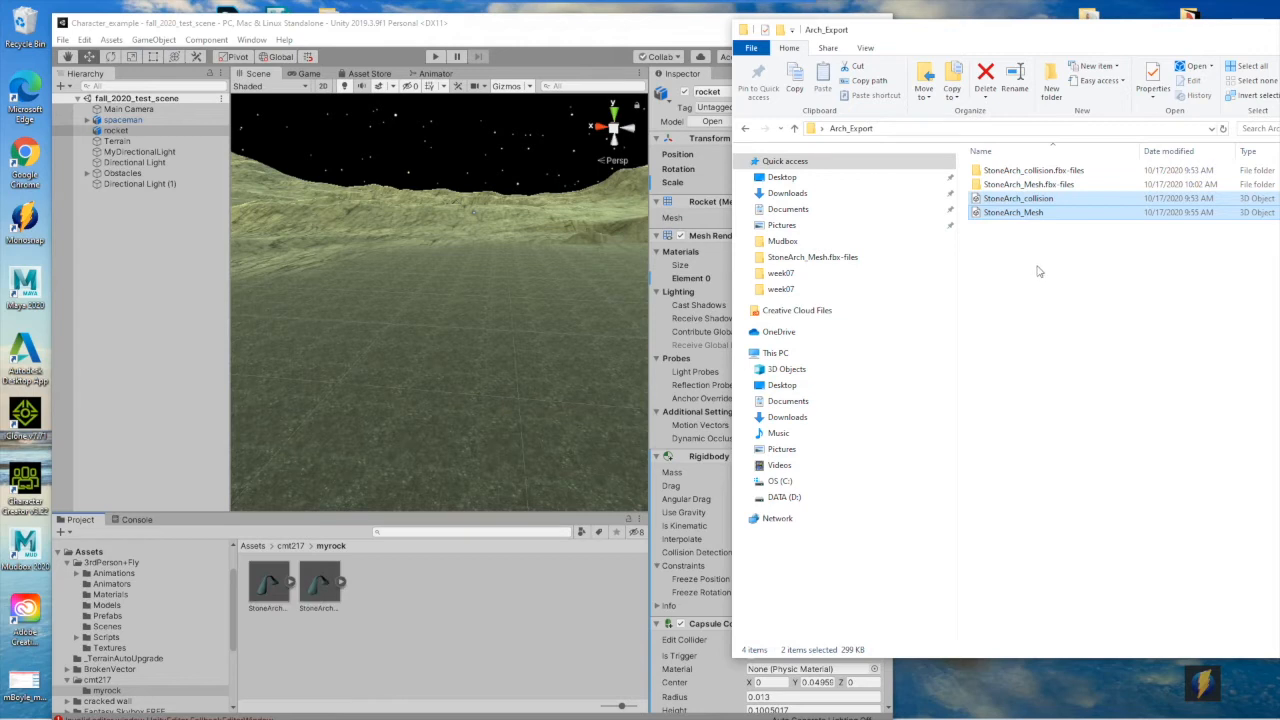
Import the diffuse and normal textures from the StoneArch_Mesh.fbx-files folder into myrock, and return Unity to full-screen size
{"action": "double_click", "coordinate": [1010, 188]}
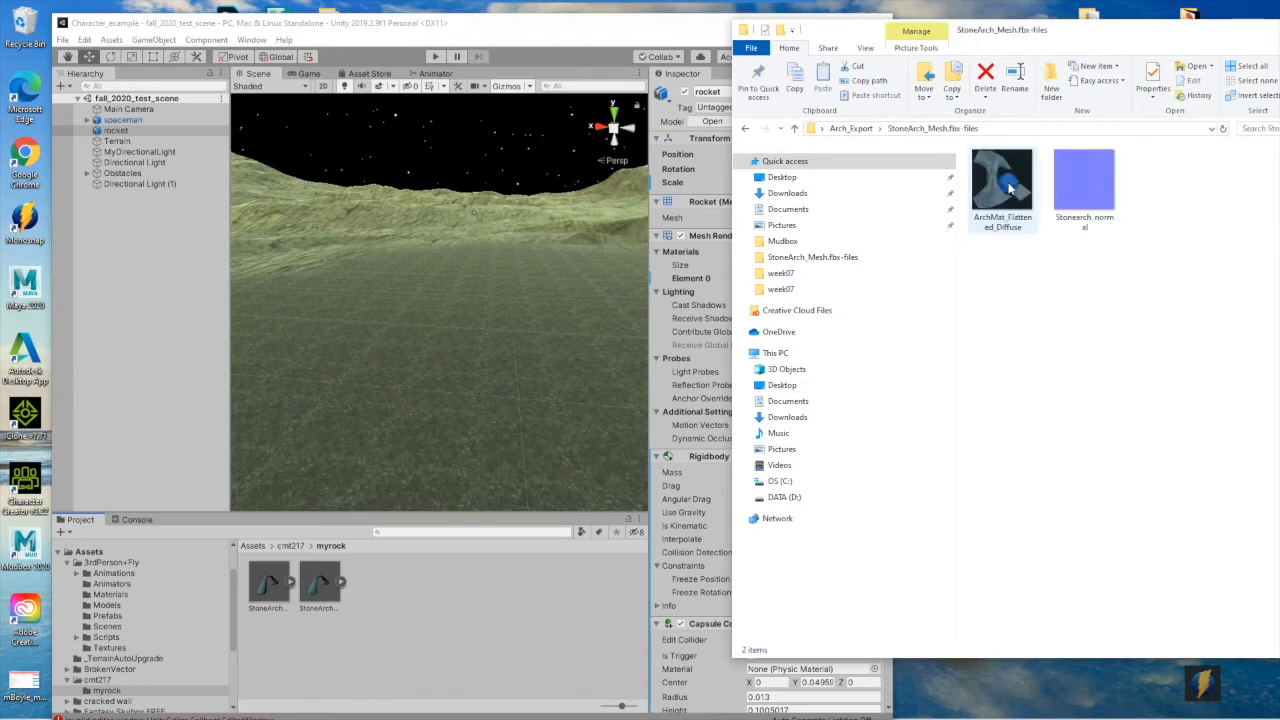
{"action": "left_click_drag", "start_coordinate": [984, 273], "coordinate": [1143, 177]}
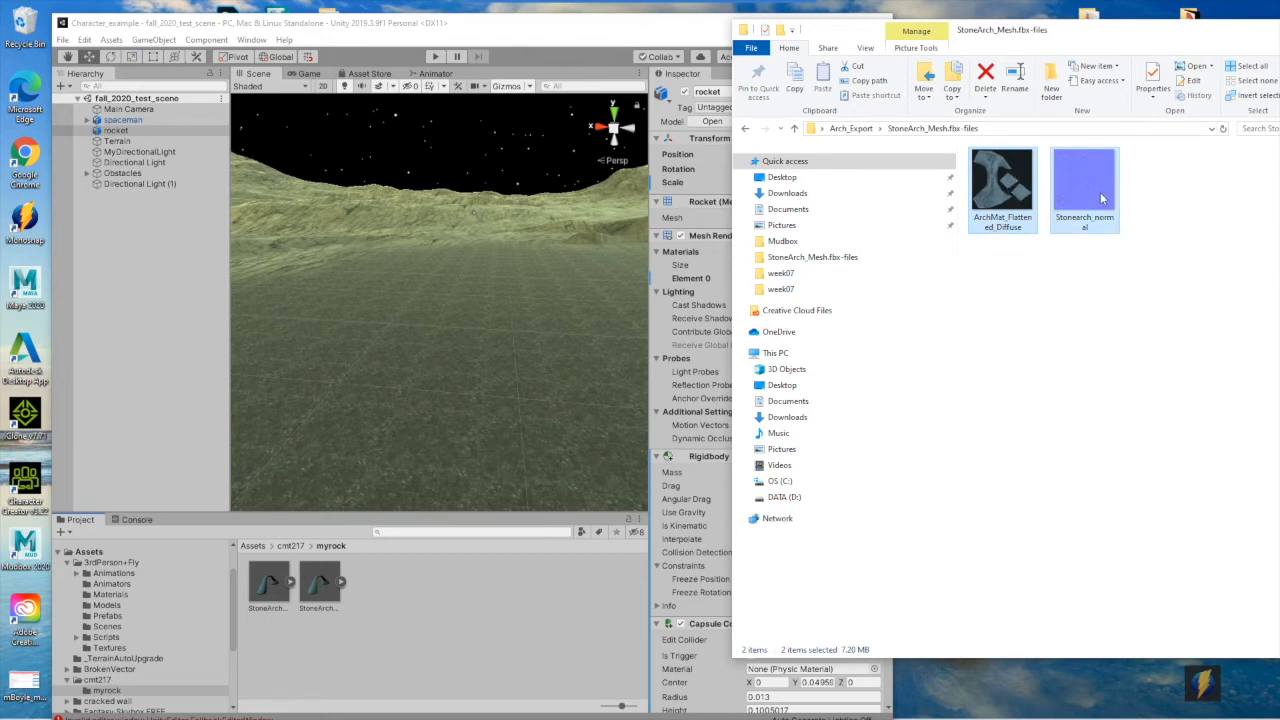
{"action": "left_click_drag", "start_coordinate": [998, 185], "coordinate": [430, 630]}
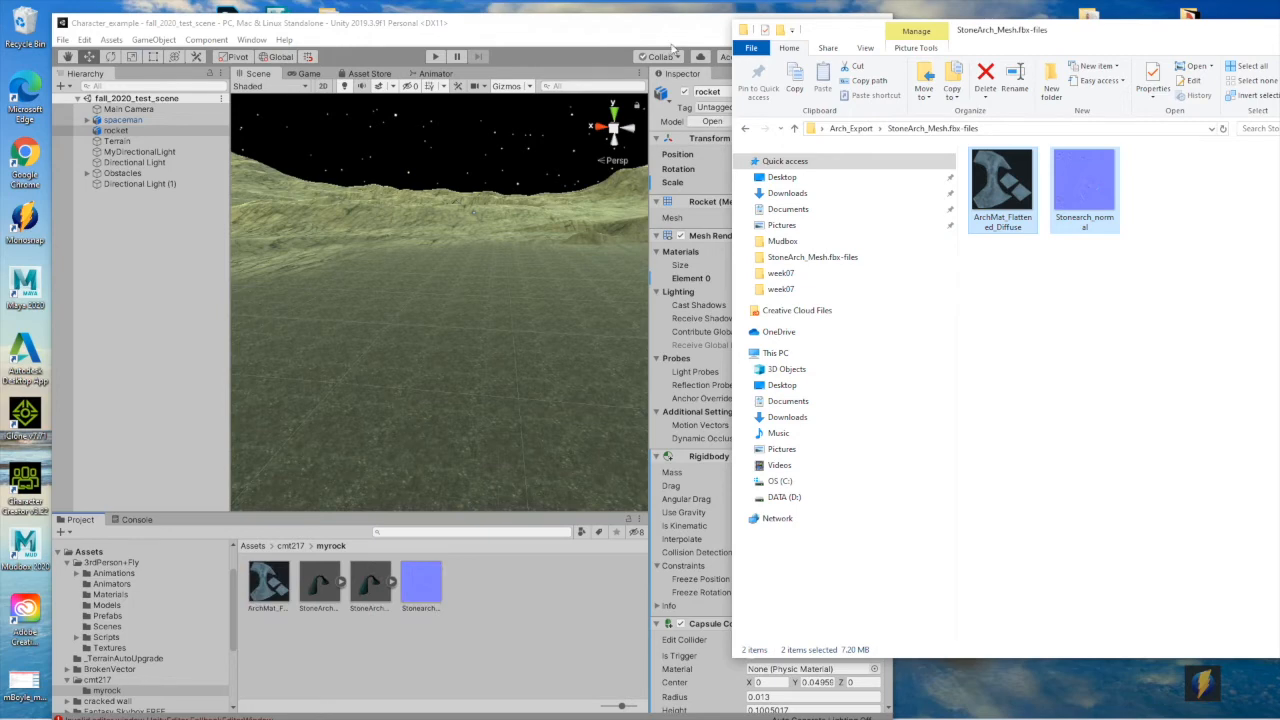
{"action": "left_click", "coordinate": [673, 47]}
{"action": "left_click", "coordinate": [846, 22]}
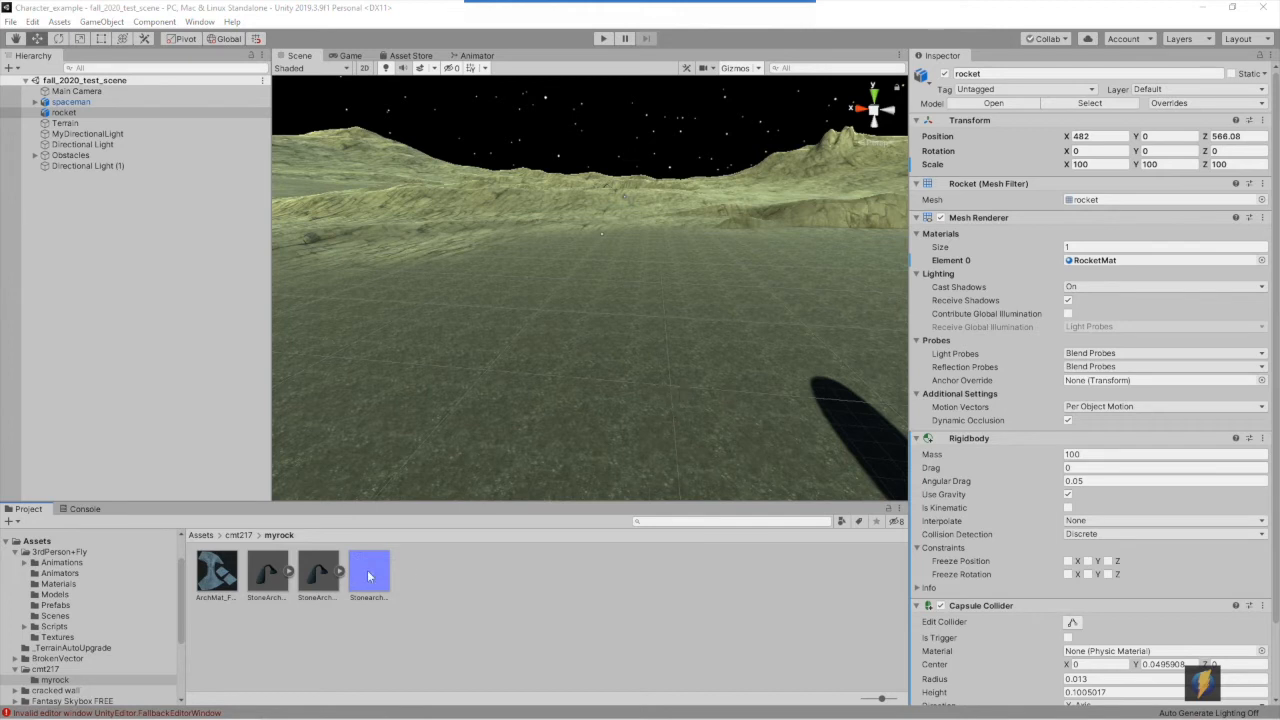
Preview both imported arch models and place StoneArch_Mesh on the open terrain in the scene
{"action": "left_click", "coordinate": [268, 575]}
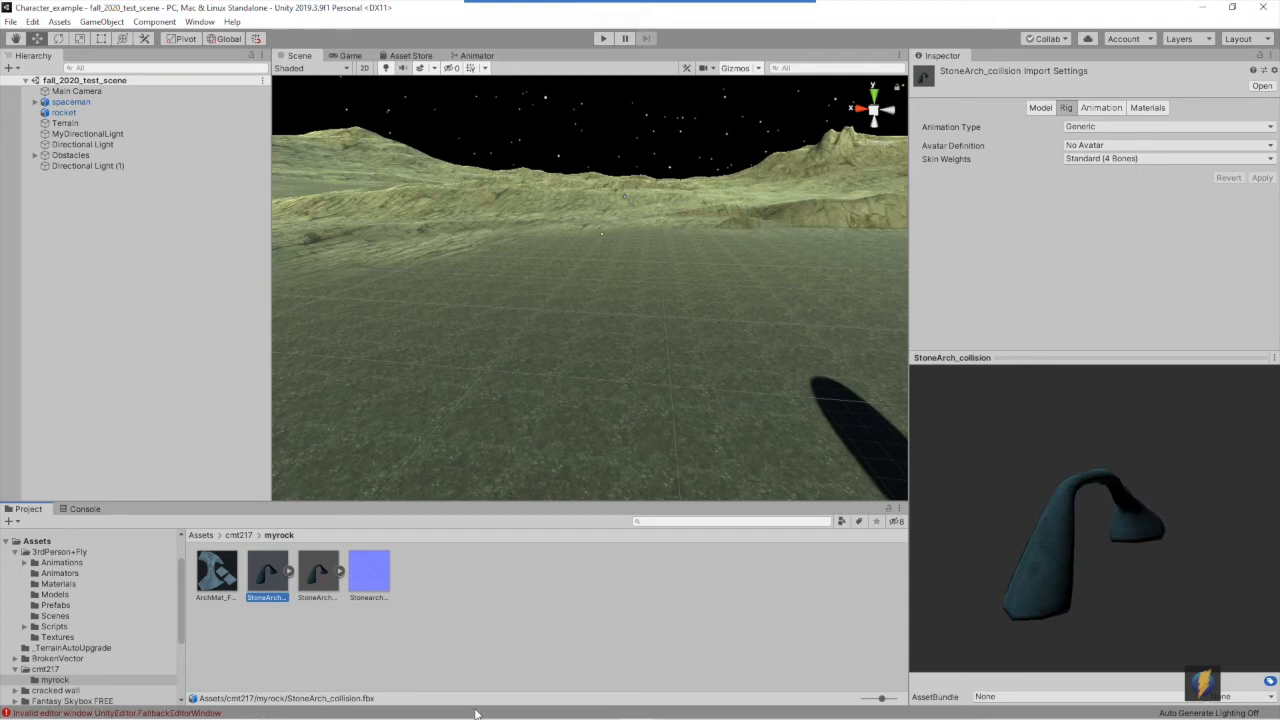
{"action": "left_click", "coordinate": [316, 598]}
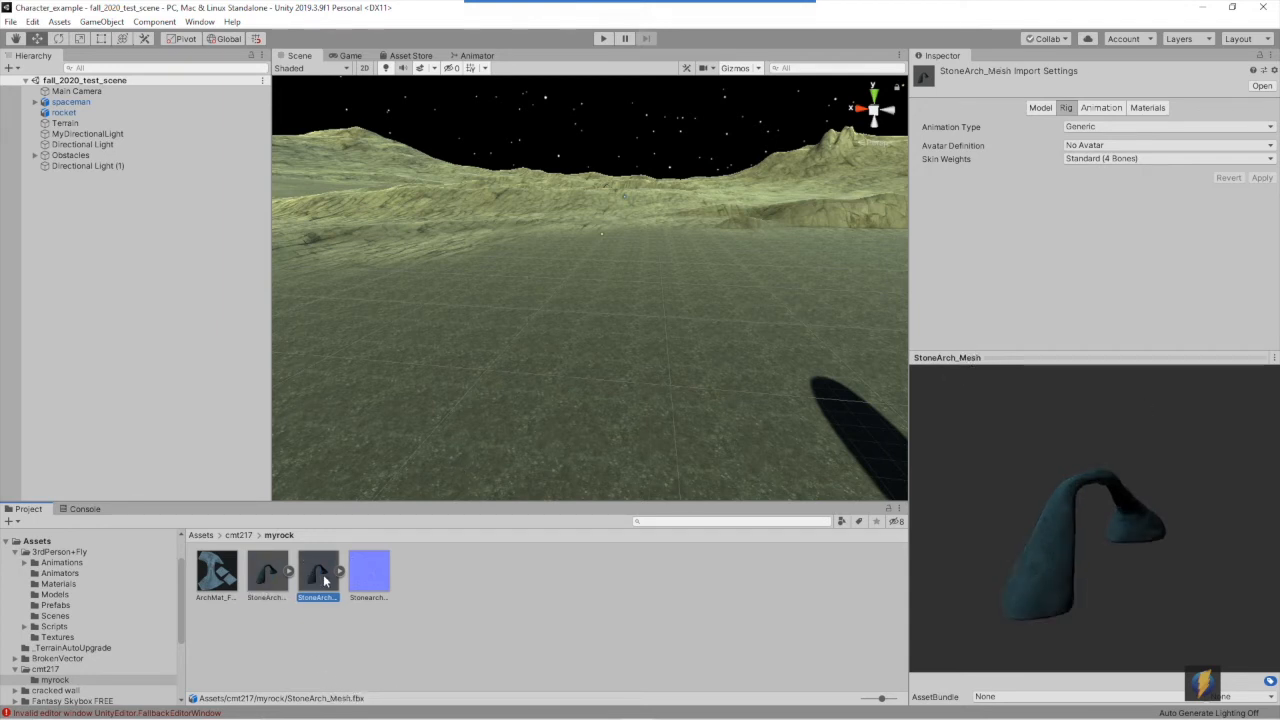
{"action": "left_click_drag", "start_coordinate": [319, 582], "coordinate": [697, 303]}
{"action": "right_click_drag", "start_coordinate": [688, 315], "coordinate": [810, 353], "text": "alt"}
{"action": "mouse_move", "coordinate": [736, 386]}
{"action": "left_mouse_down", "text": "alt"}
{"action": "mouse_move", "coordinate": [145, 382]}
{"action": "mouse_move", "coordinate": [721, 368]}
{"action": "left_mouse_up", "text": "alt"}
{"action": "right_click_drag", "start_coordinate": [721, 368], "coordinate": [598, 390], "text": "alt"}
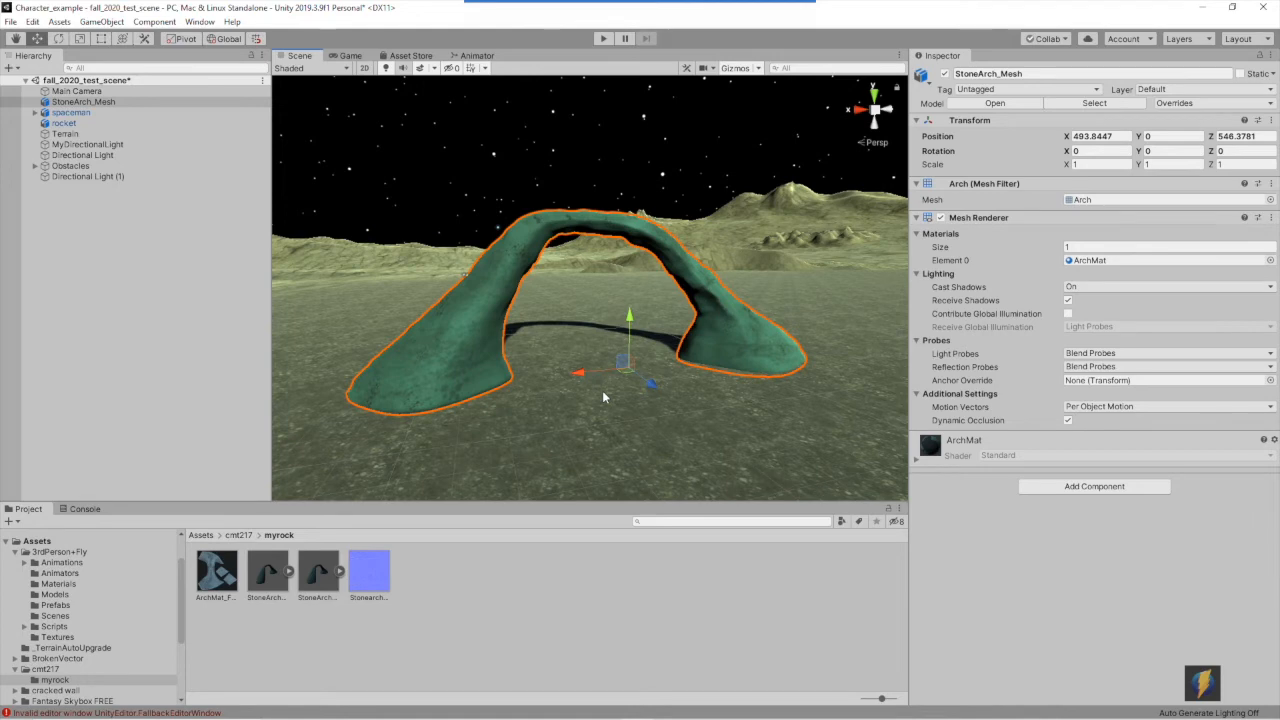
{"action": "left_click_drag", "start_coordinate": [733, 323], "coordinate": [705, 325], "text": "alt"}
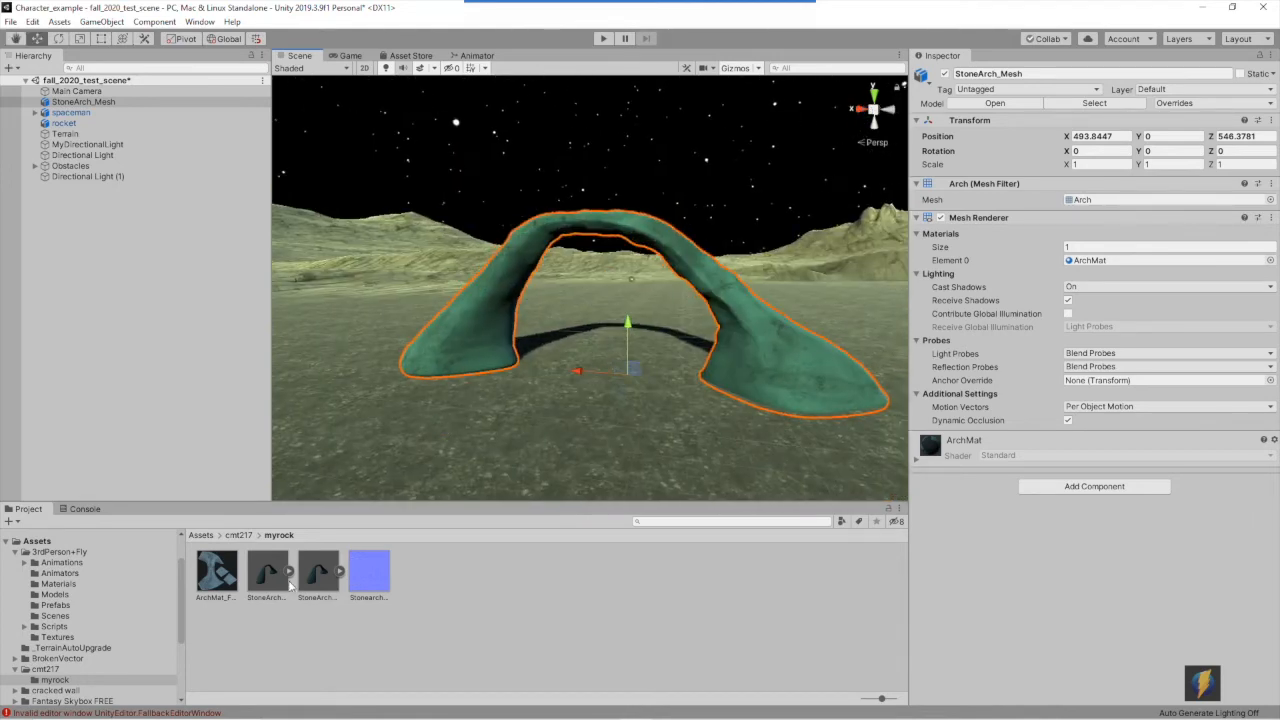
Examine the properties of the ArchMat material embedded in the StoneArch_Mesh asset
{"action": "left_click", "coordinate": [340, 572]}
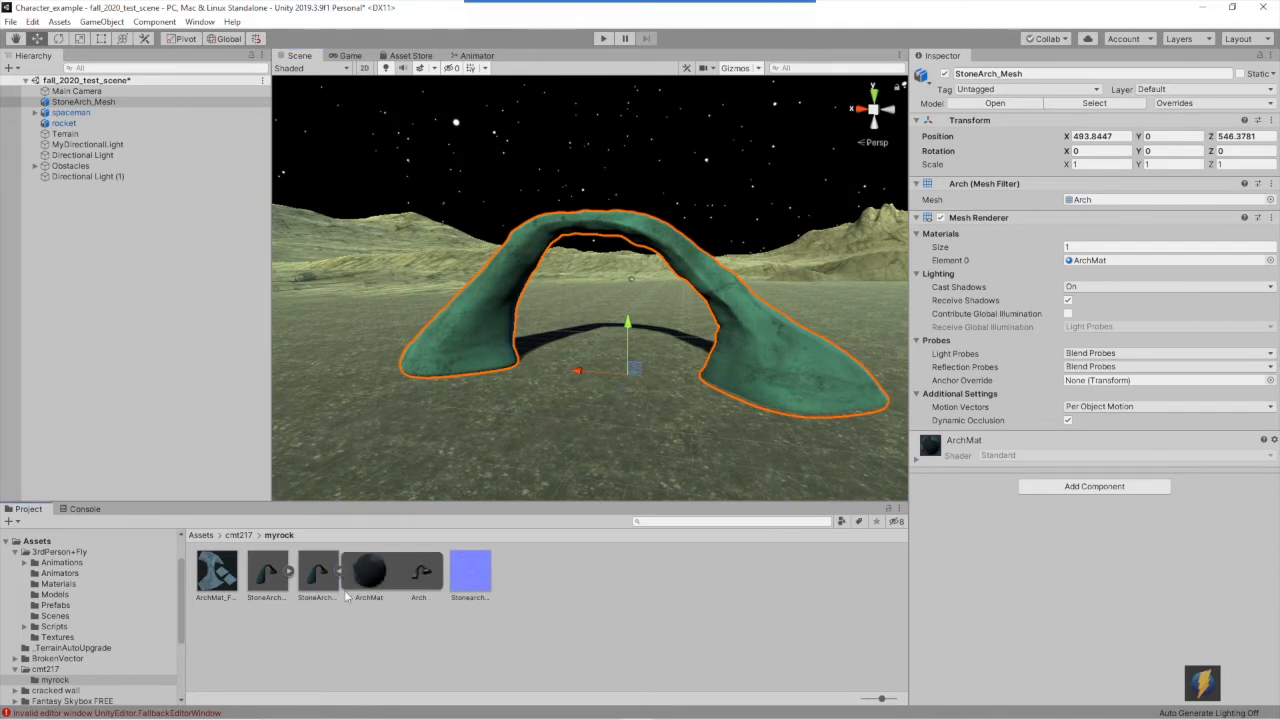
{"action": "left_click", "coordinate": [369, 580]}
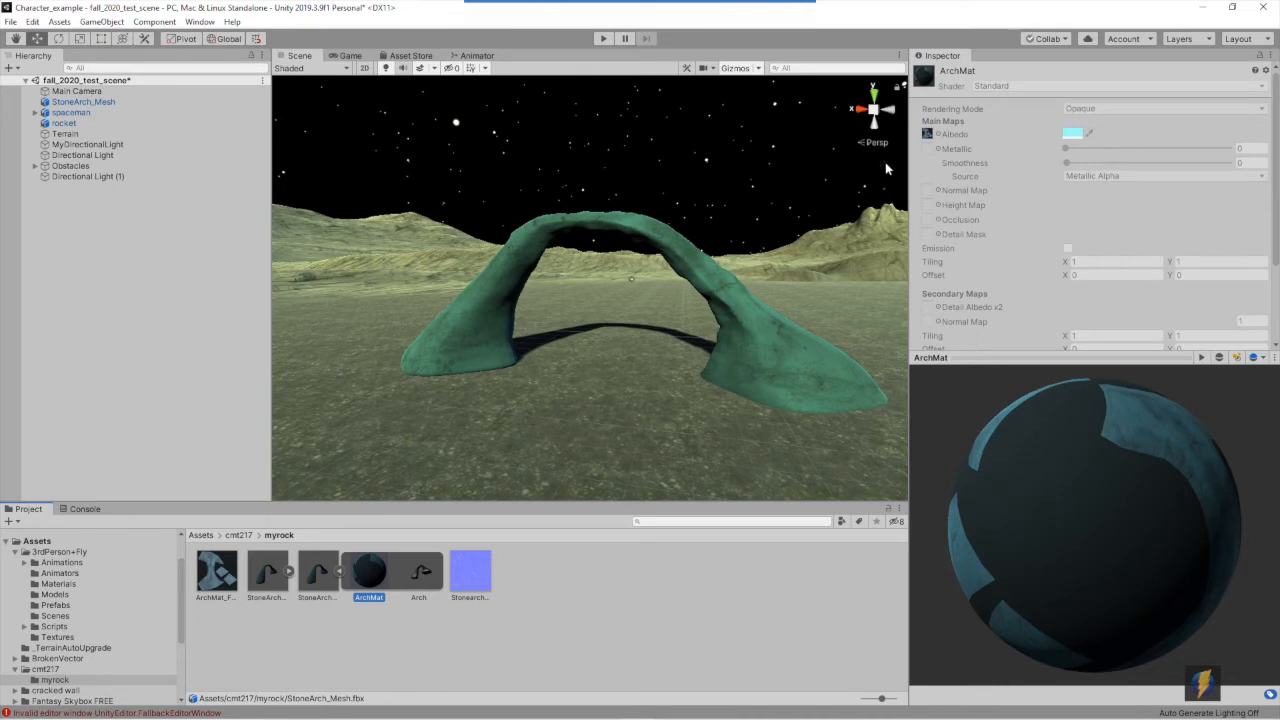
{"action": "left_click", "coordinate": [316, 570]}
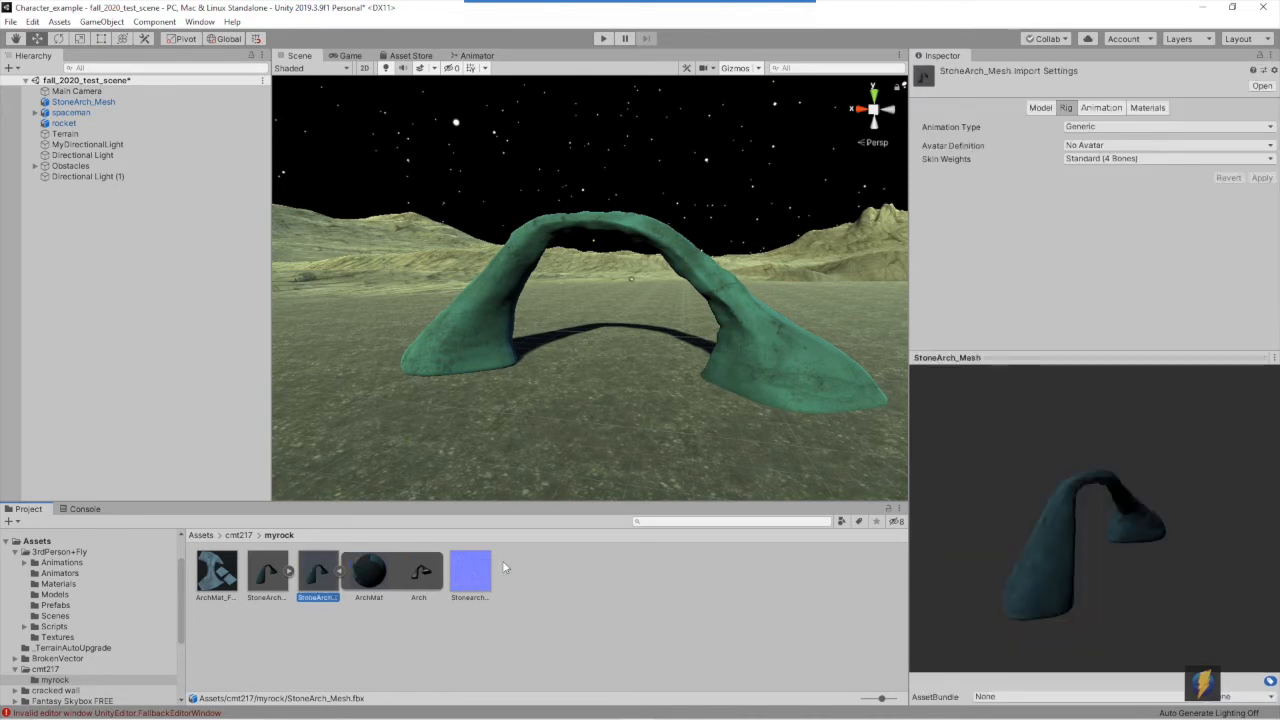
{"action": "left_click", "coordinate": [340, 571]}
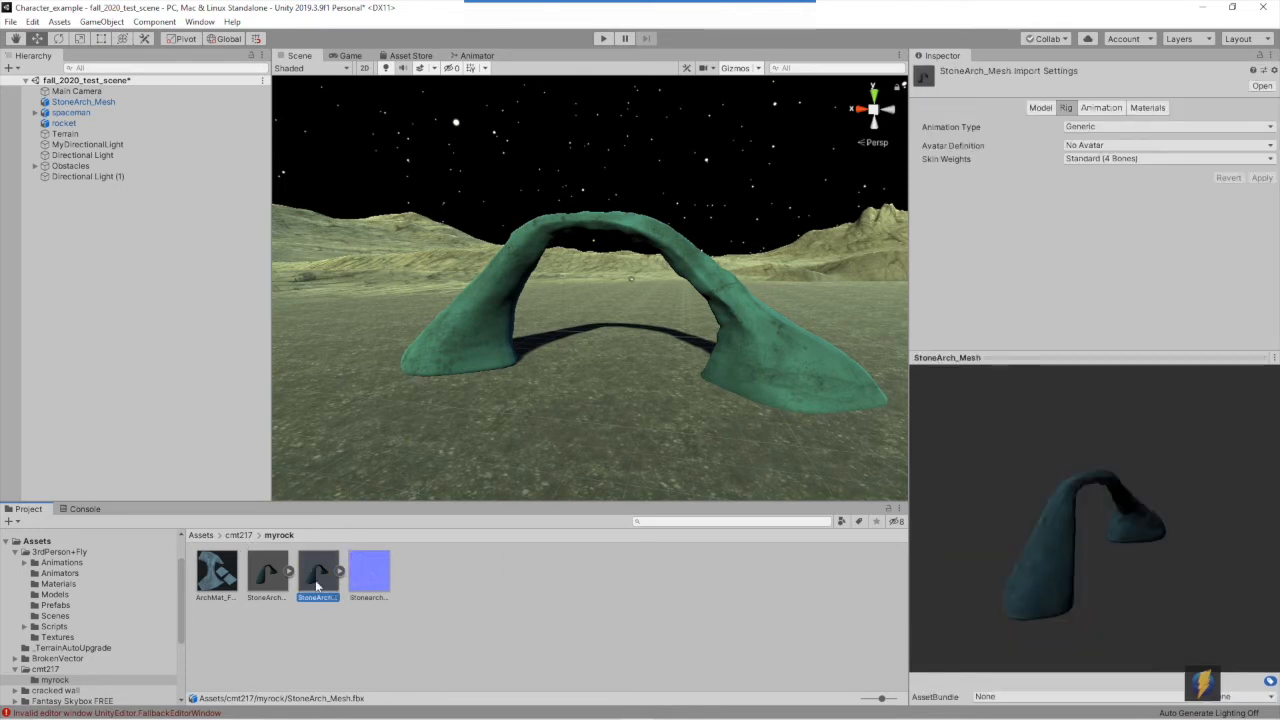
Create a new material named Arch_matl in the myrock folder
{"action": "right_click", "coordinate": [464, 584]}
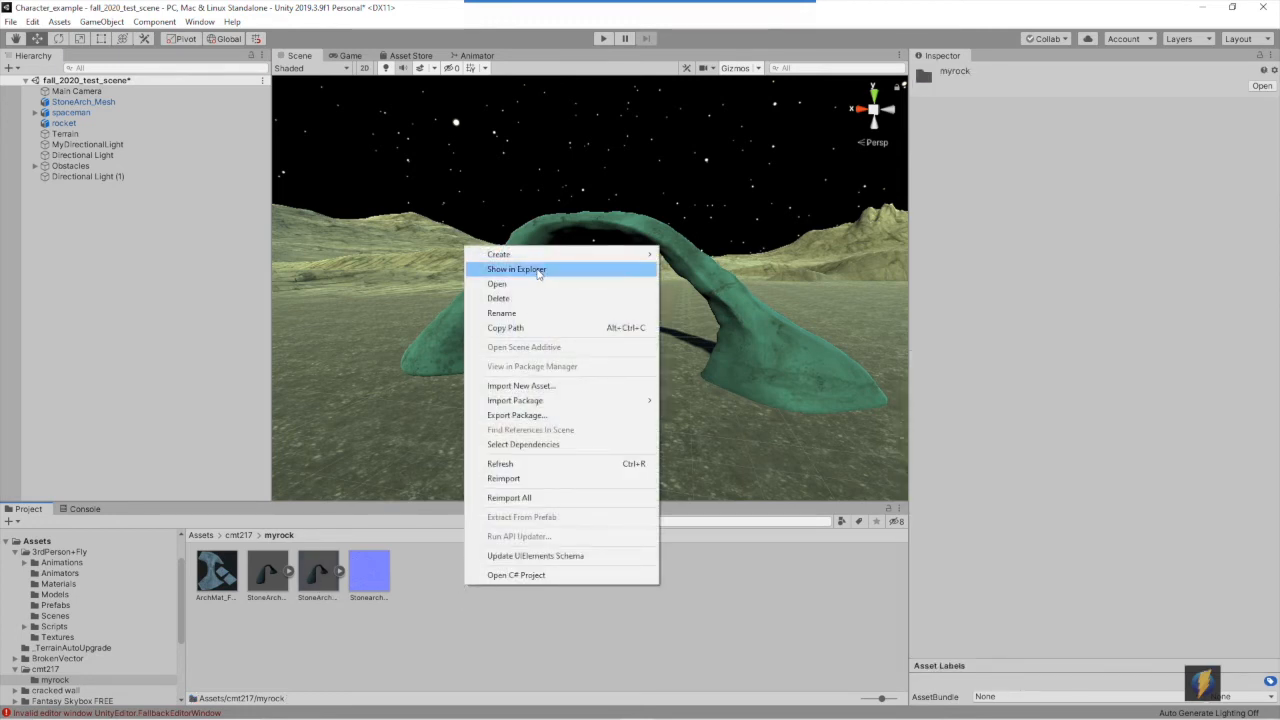
{"action": "mouse_move", "coordinate": [530, 258]}
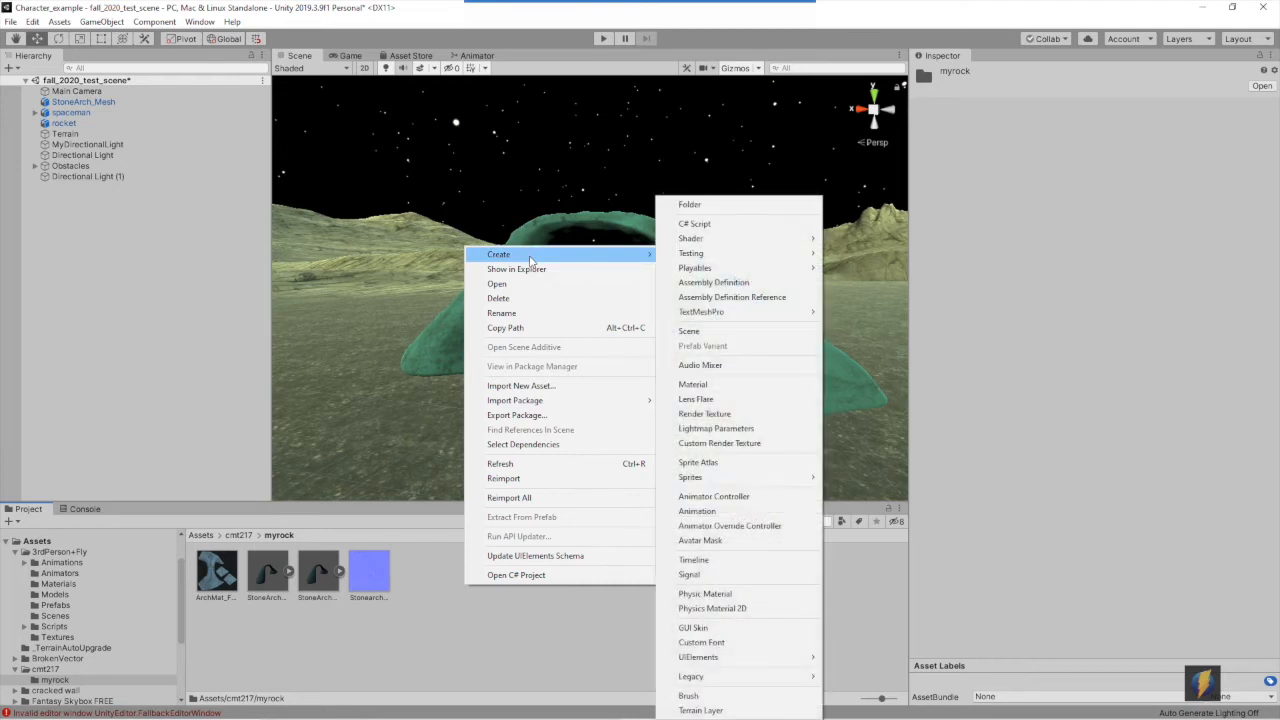
{"action": "left_click", "coordinate": [740, 384]}
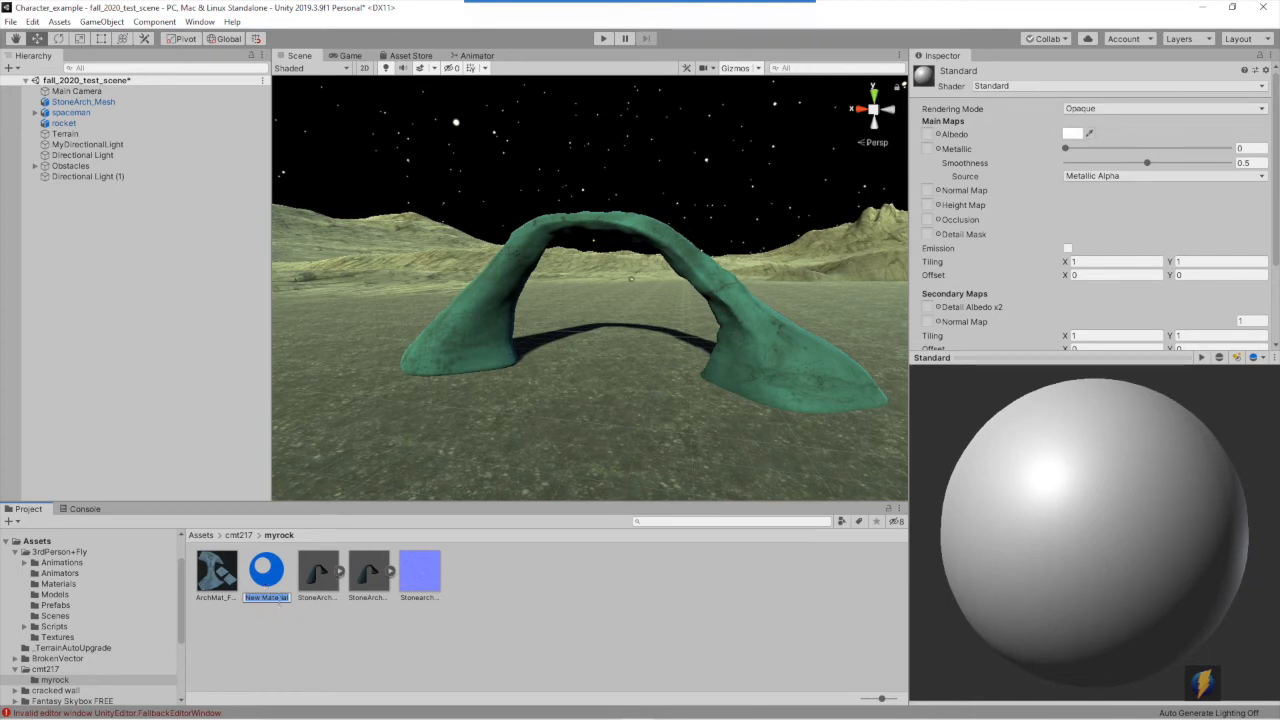
{"action": "left_click", "coordinate": [268, 597]}
{"action": "left_click_drag", "start_coordinate": [289, 597], "coordinate": [218, 597]}
{"action": "type", "text": "Arch_mat"}
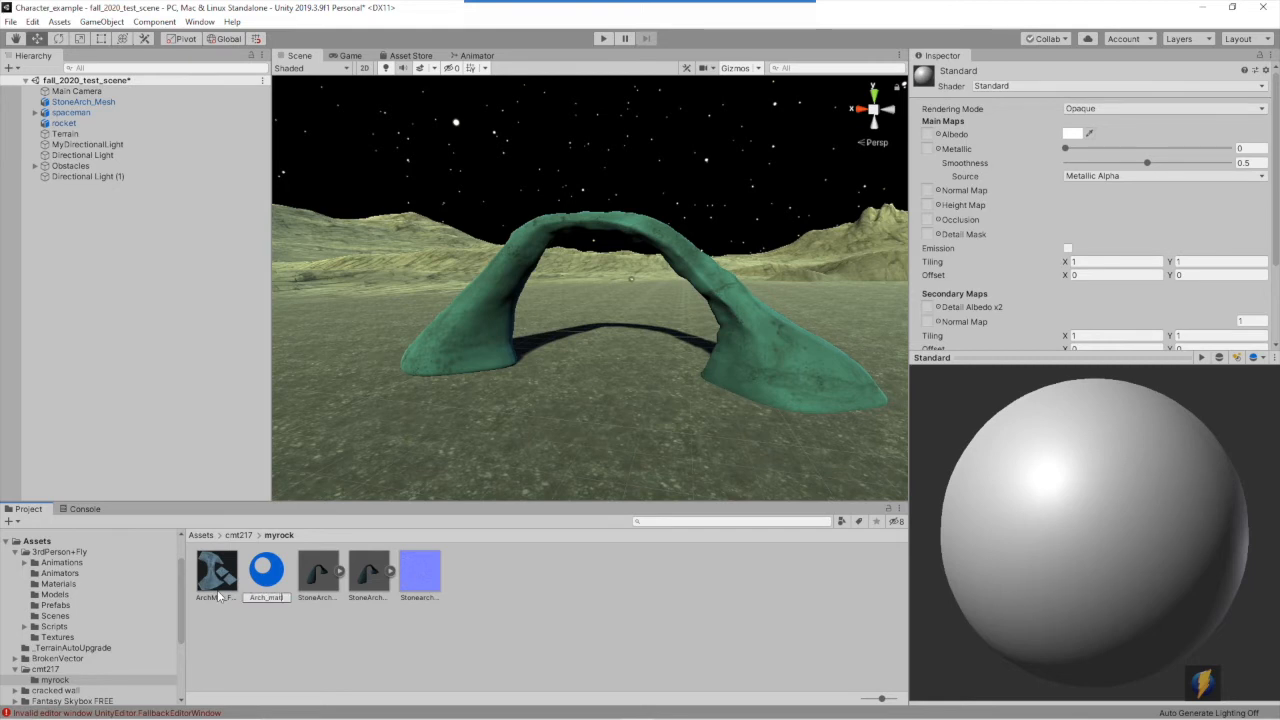
{"action": "key", "text": "Return"}
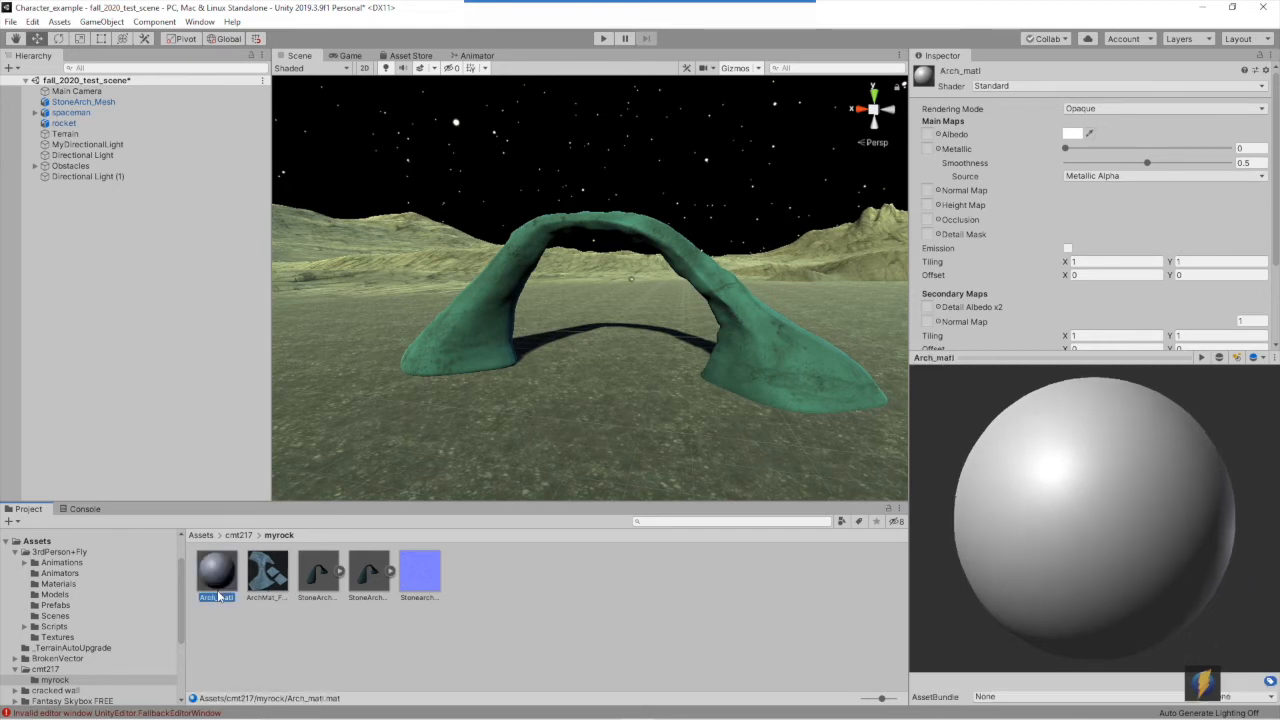
Apply the Arch_matl material to the stone arch in the scene
{"action": "left_click_drag", "start_coordinate": [217, 575], "coordinate": [465, 352]}
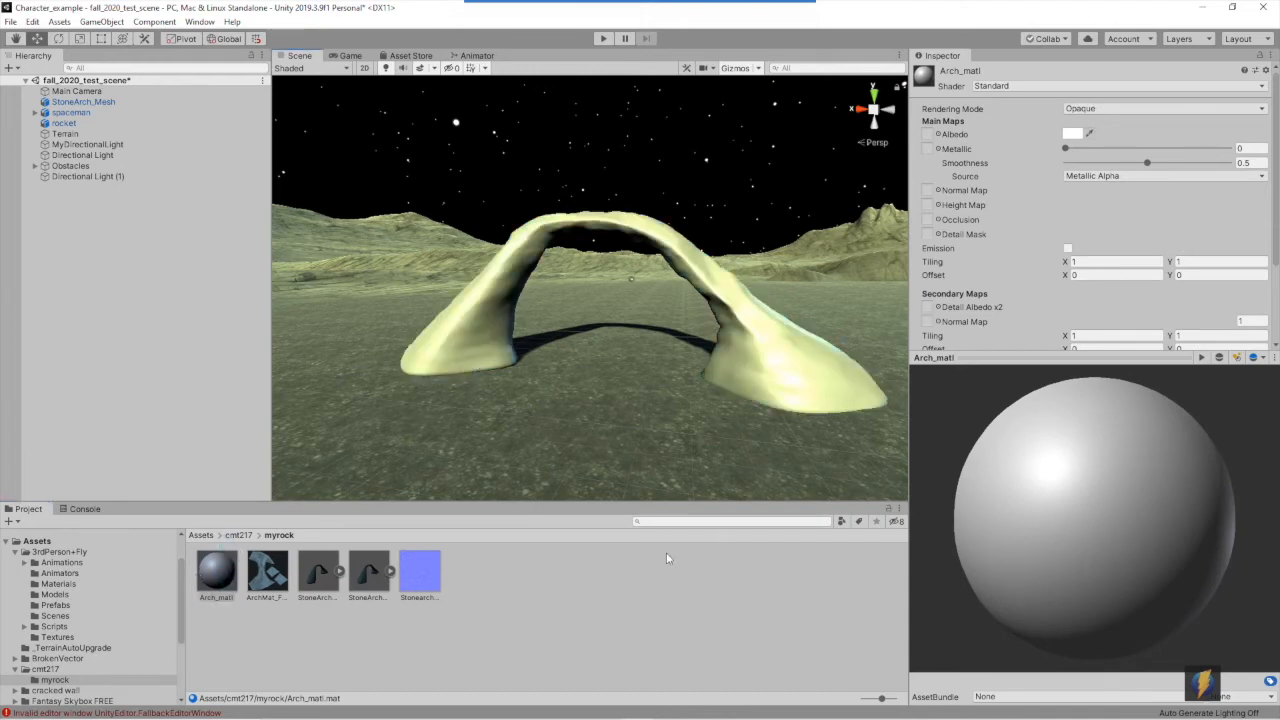
{"action": "left_click_drag", "start_coordinate": [483, 295], "coordinate": [545, 283], "text": "alt"}
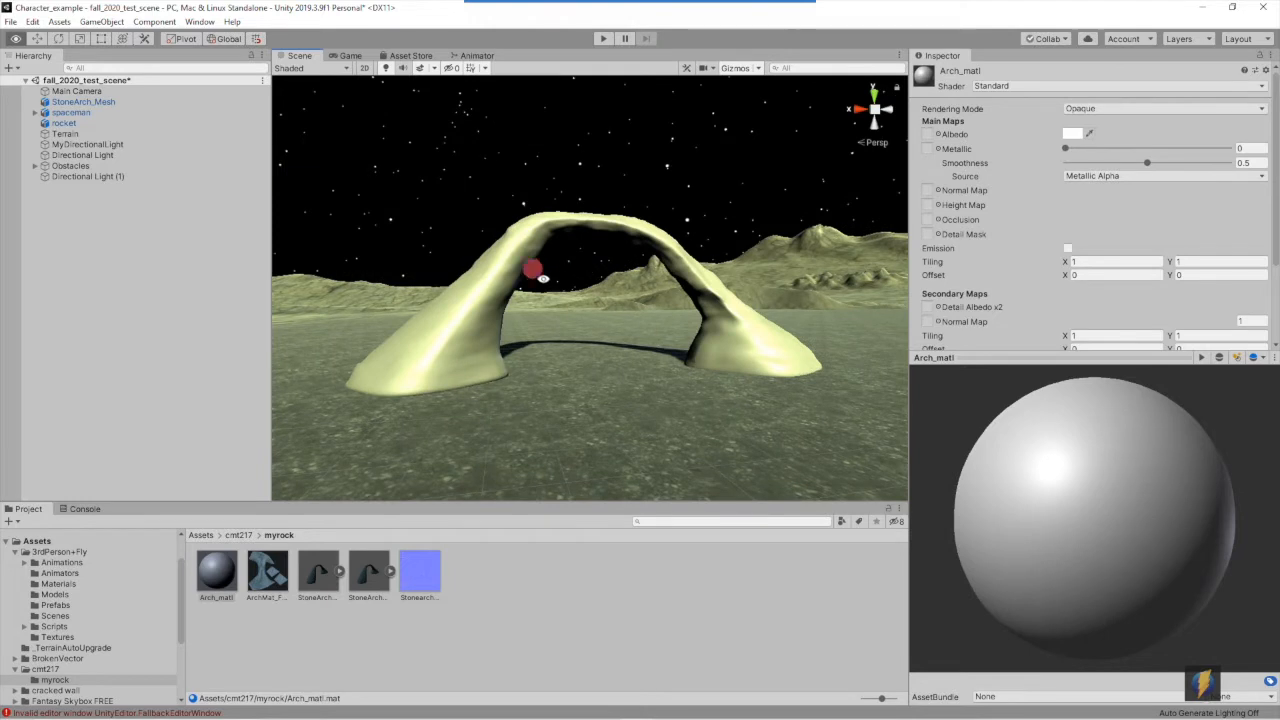
{"action": "right_click_drag", "start_coordinate": [545, 283], "coordinate": [573, 280], "text": "alt"}
{"action": "middle_click_drag", "start_coordinate": [527, 285], "coordinate": [533, 278], "text": "alt"}
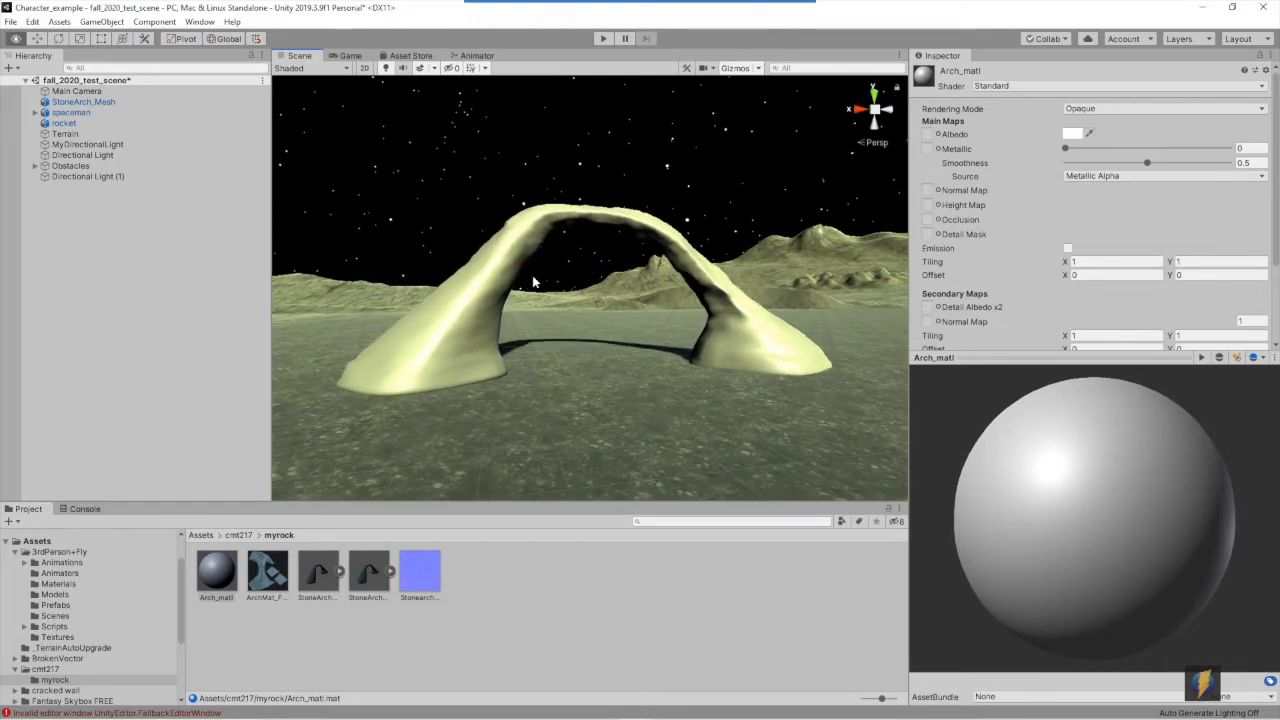
Try an albedo colour on Arch_matl and return it to white (FFFFFF)
{"action": "left_click", "coordinate": [1072, 134]}
{"action": "left_click_drag", "start_coordinate": [748, 420], "coordinate": [700, 401]}
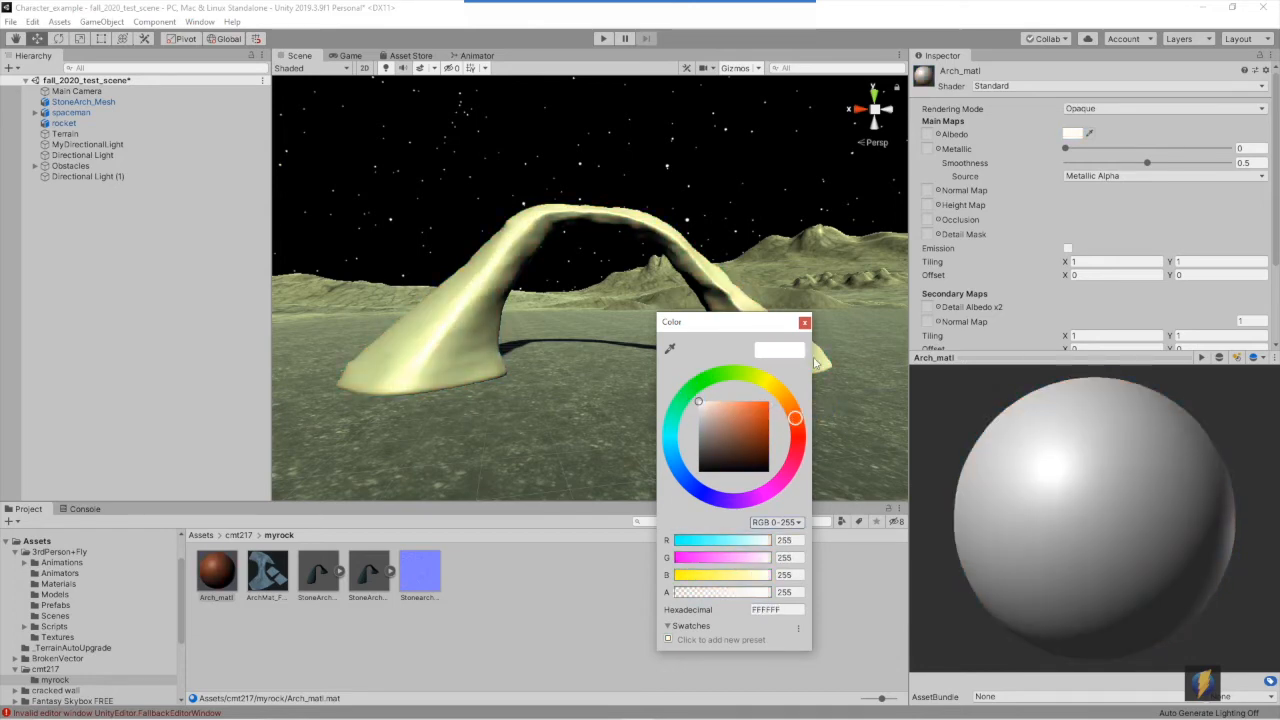
{"action": "left_click", "coordinate": [804, 322]}
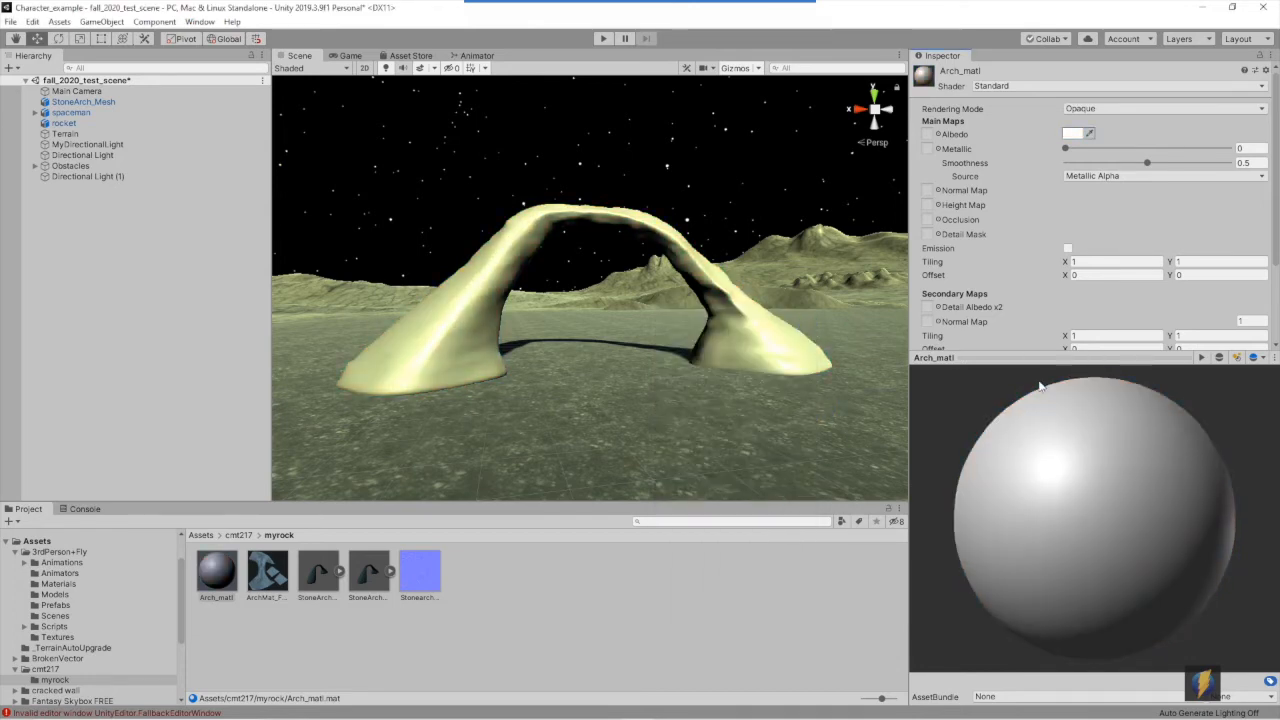
Assign the ArchMat_Flattened_Diffuse texture as the albedo map of Arch_matl
{"action": "left_click_drag", "start_coordinate": [270, 578], "coordinate": [941, 134]}
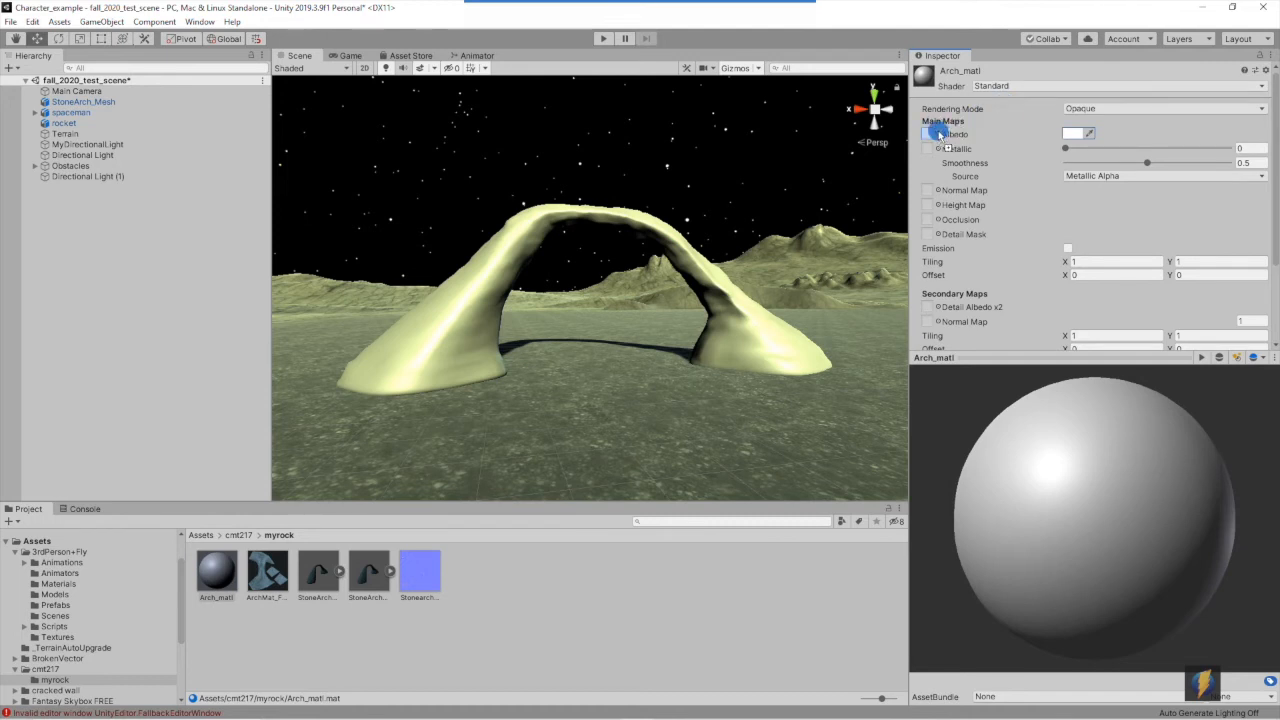
{"action": "left_click_drag", "start_coordinate": [940, 134], "coordinate": [940, 136]}
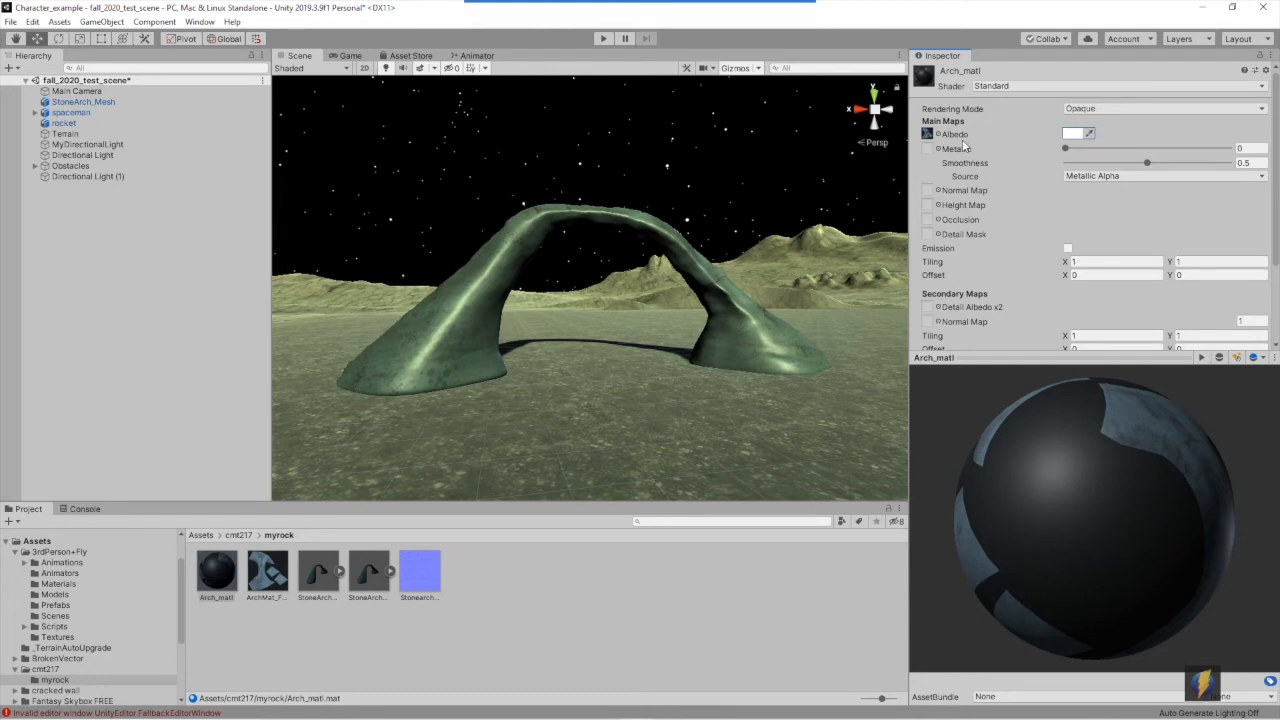
{"action": "left_click_drag", "start_coordinate": [621, 350], "coordinate": [774, 337], "text": "alt"}
{"action": "right_click_drag", "start_coordinate": [774, 337], "coordinate": [602, 356], "text": "alt"}
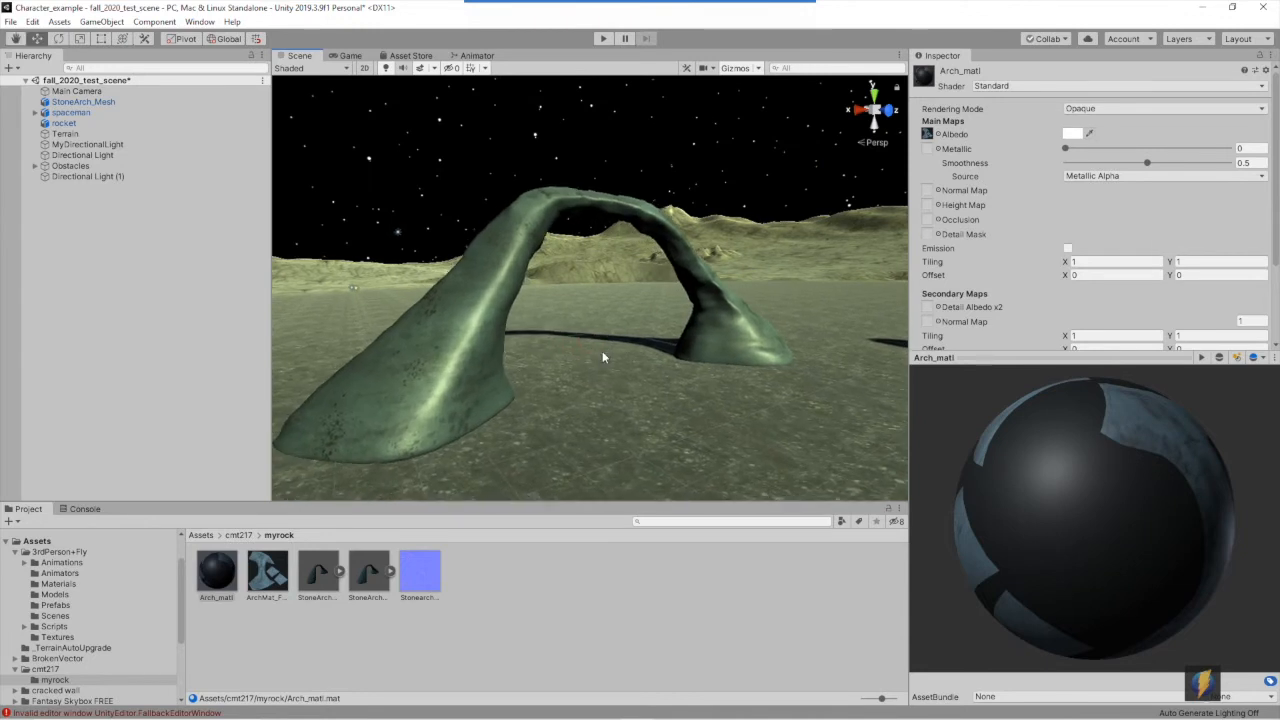
Assign the Stonearch_normal texture as the normal map of Arch_matl
{"action": "left_click", "coordinate": [686, 22]}
{"action": "mouse_move", "coordinate": [742, 150]}
{"action": "left_mouse_down"}
{"action": "mouse_move", "coordinate": [967, 190]}
{"action": "mouse_move", "coordinate": [903, 189]}
{"action": "mouse_move", "coordinate": [351, 483]}
{"action": "mouse_move", "coordinate": [440, 590]}
{"action": "mouse_move", "coordinate": [649, 571]}
{"action": "mouse_move", "coordinate": [963, 271]}
{"action": "mouse_move", "coordinate": [983, 229]}
{"action": "mouse_move", "coordinate": [950, 55]}
{"action": "mouse_move", "coordinate": [938, 190]}
{"action": "left_mouse_up"}
{"action": "scroll", "coordinate": [963, 271], "scroll_direction": "down", "scroll_amount": 3}
{"action": "scroll", "coordinate": [973, 155], "scroll_direction": "up", "scroll_amount": 3}
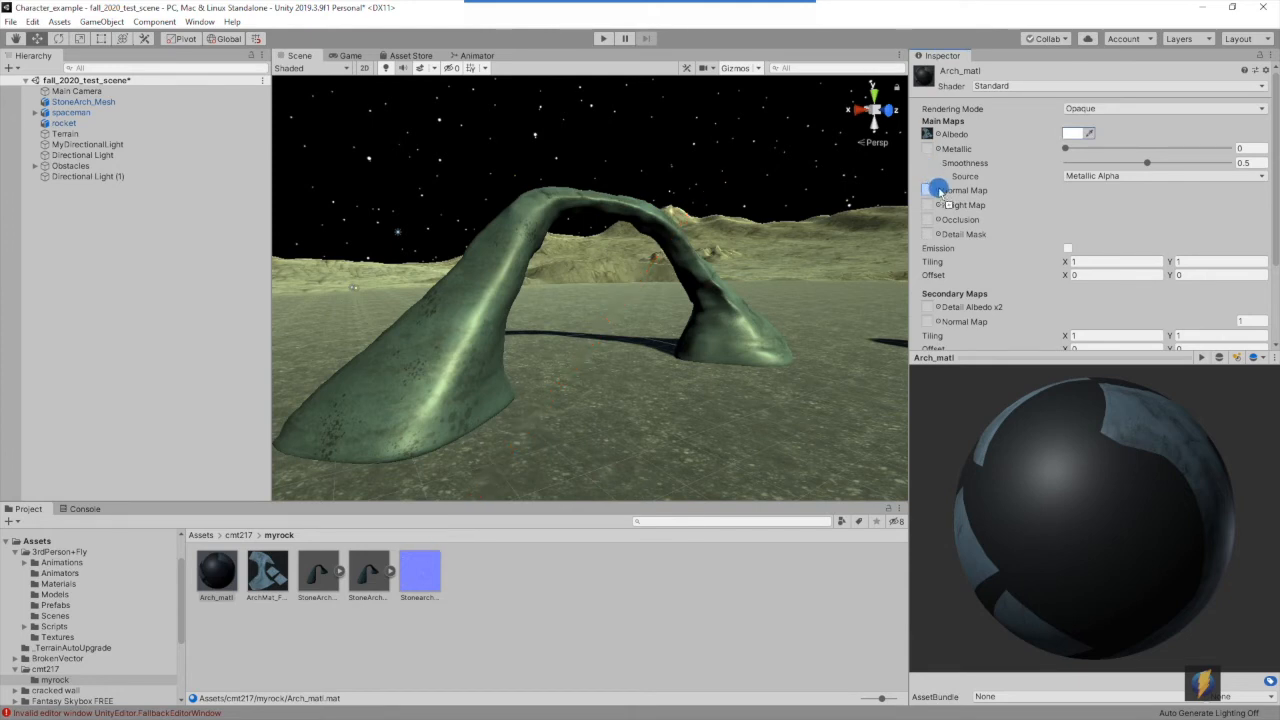
{"action": "left_click_drag", "start_coordinate": [938, 190], "coordinate": [940, 193]}
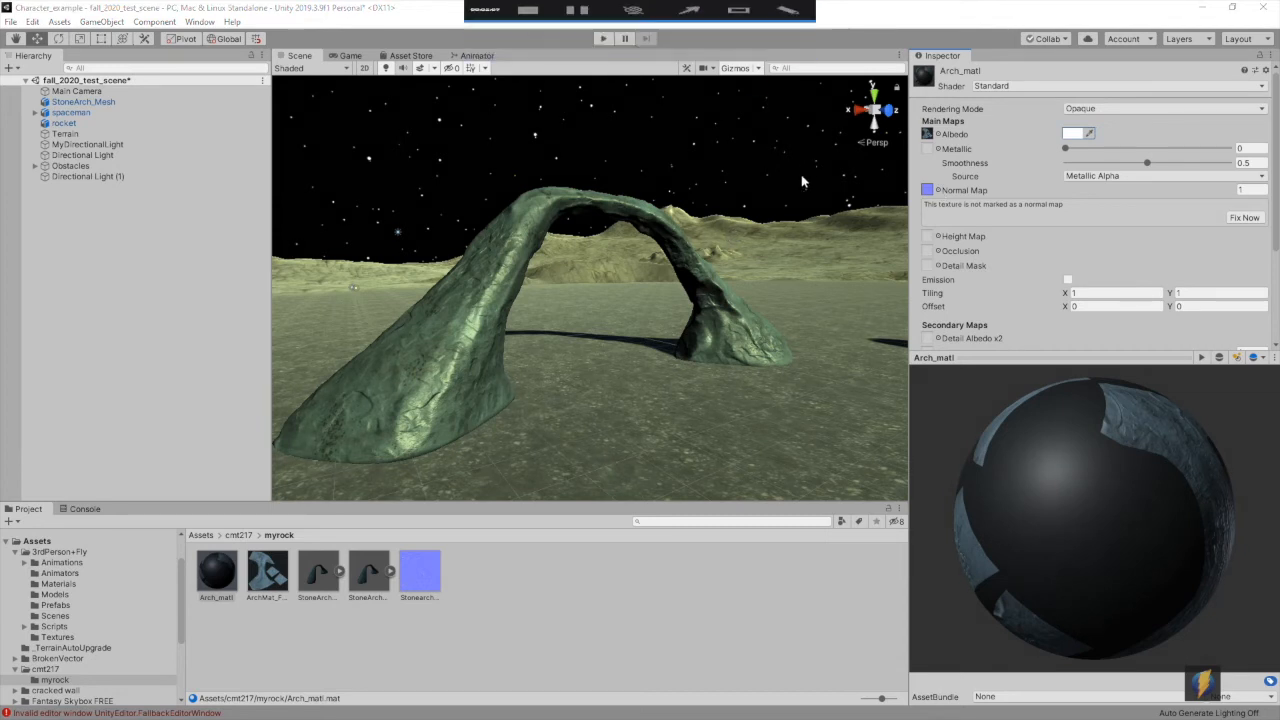
Fix the Stonearch_normal texture so it is marked as a normal map, and inspect the arch's surface detail
{"action": "mouse_move", "coordinate": [780, 176]}
{"action": "left_mouse_down"}
{"action": "mouse_move", "coordinate": [1023, 203]}
{"action": "mouse_move", "coordinate": [1034, 240]}
{"action": "mouse_move", "coordinate": [1214, 222]}
{"action": "left_mouse_up"}
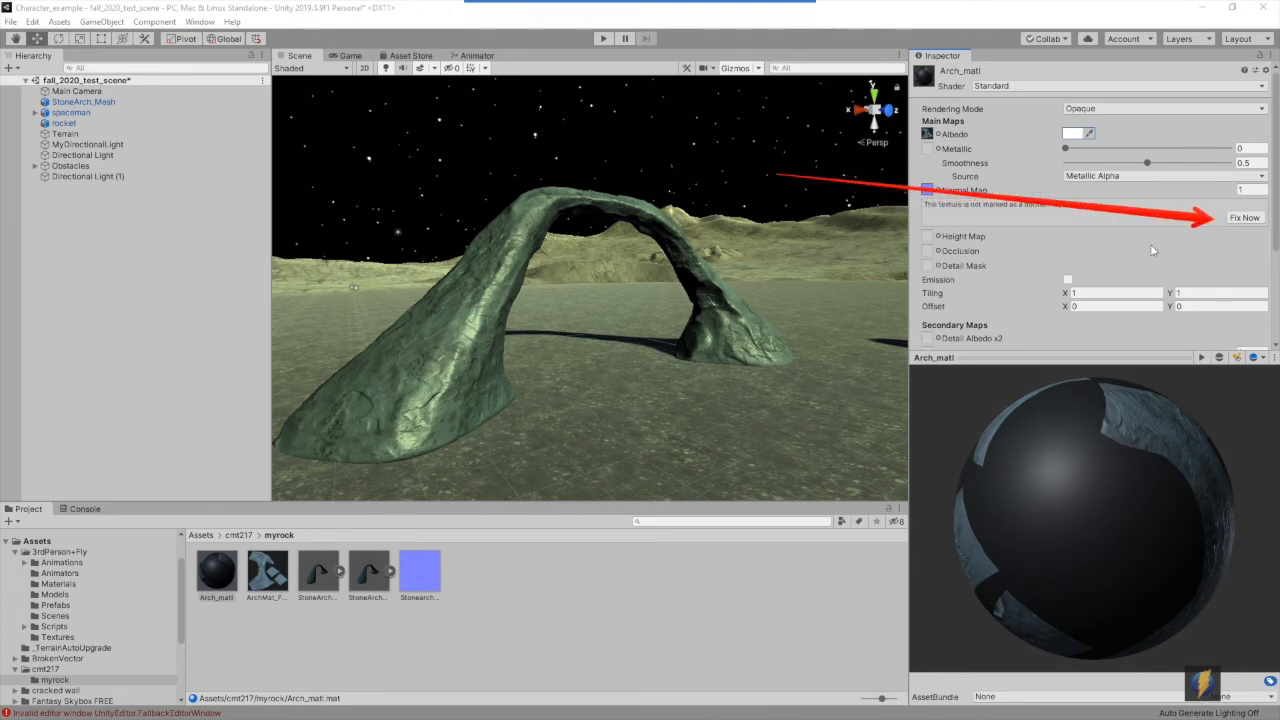
{"action": "left_click", "coordinate": [1244, 218]}
{"action": "mouse_move", "coordinate": [564, 263]}
{"action": "left_mouse_down", "text": "alt"}
{"action": "mouse_move", "coordinate": [671, 280]}
{"action": "mouse_move", "coordinate": [529, 271]}
{"action": "mouse_move", "coordinate": [651, 271]}
{"action": "mouse_move", "coordinate": [561, 263]}
{"action": "mouse_move", "coordinate": [546, 294]}
{"action": "mouse_move", "coordinate": [229, 320]}
{"action": "mouse_move", "coordinate": [640, 316]}
{"action": "mouse_move", "coordinate": [434, 309]}
{"action": "mouse_move", "coordinate": [634, 320]}
{"action": "mouse_move", "coordinate": [526, 326]}
{"action": "mouse_move", "coordinate": [440, 352]}
{"action": "left_mouse_up", "text": "alt"}
{"action": "scroll", "coordinate": [584, 346], "scroll_direction": "up", "scroll_amount": 3}
{"action": "middle_click_drag", "start_coordinate": [584, 346], "coordinate": [622, 357]}
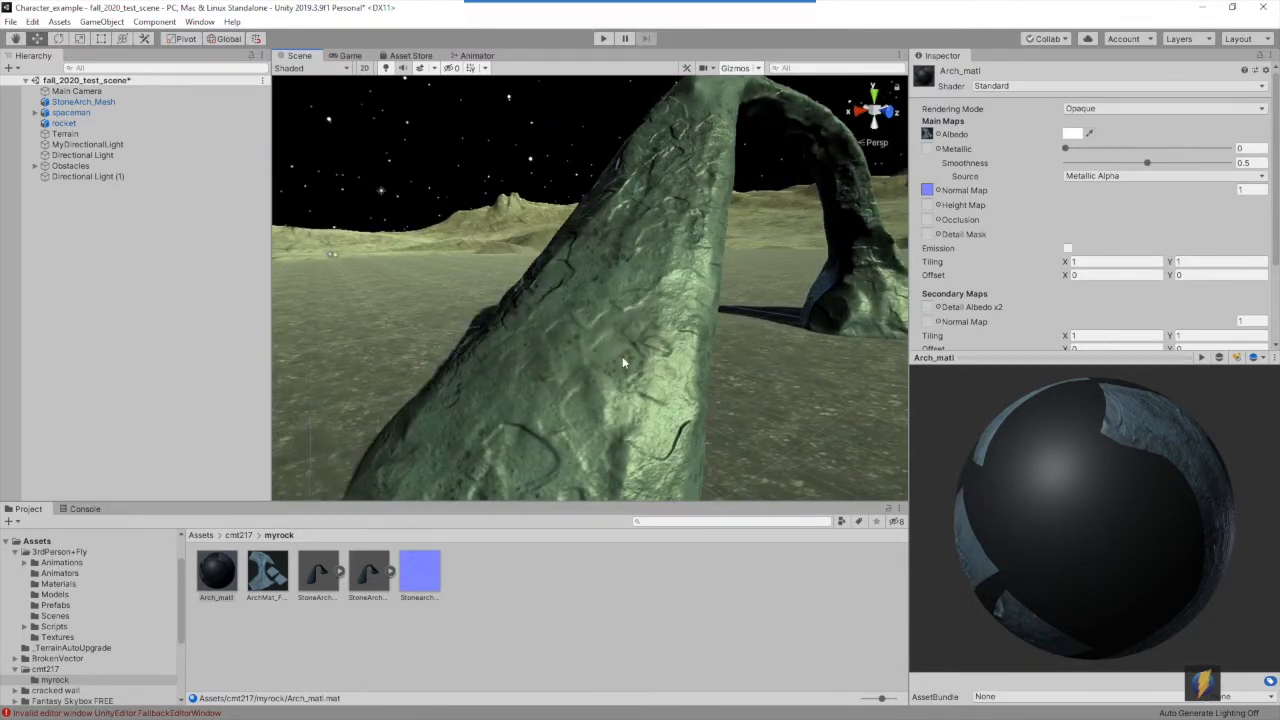
{"action": "left_click_drag", "start_coordinate": [633, 337], "coordinate": [482, 346], "text": "alt"}
{"action": "left_click_drag", "start_coordinate": [676, 307], "coordinate": [483, 324], "text": "alt"}
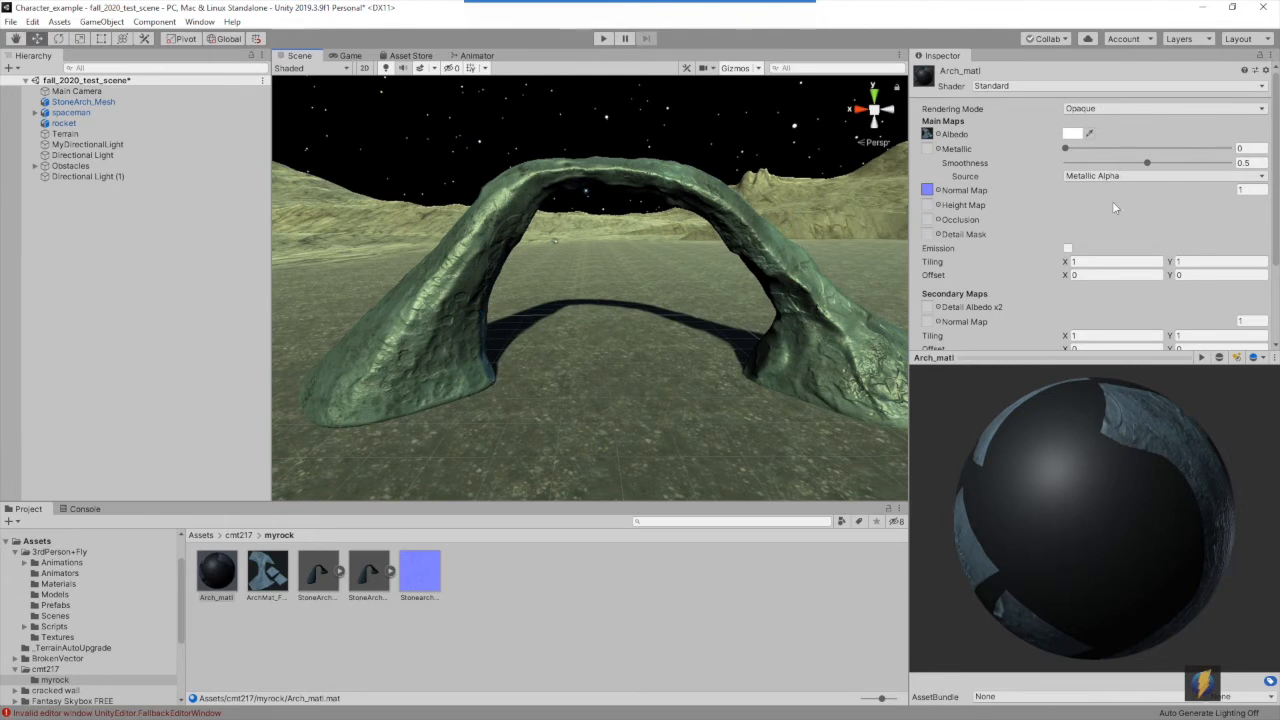
Reduce the smoothness of Arch_matl to 0.229 and check the arch's shine from several angles
{"action": "left_click", "coordinate": [686, 23]}
{"action": "left_click_drag", "start_coordinate": [1001, 228], "coordinate": [1112, 172]}
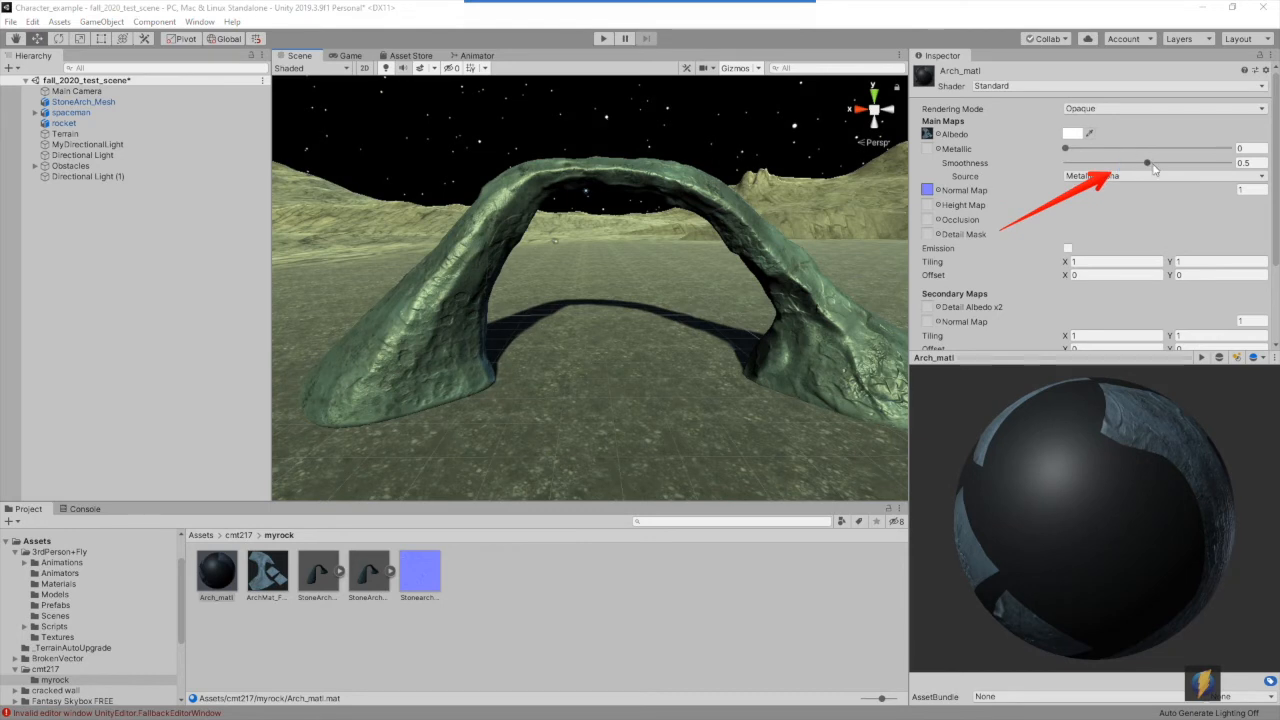
{"action": "left_click", "coordinate": [1147, 163]}
{"action": "mouse_move", "coordinate": [1147, 163]}
{"action": "left_mouse_down"}
{"action": "mouse_move", "coordinate": [1246, 160]}
{"action": "mouse_move", "coordinate": [978, 167]}
{"action": "mouse_move", "coordinate": [1103, 164]}
{"action": "left_mouse_up"}
{"action": "left_click_drag", "start_coordinate": [662, 254], "coordinate": [420, 321], "text": "alt"}
{"action": "mouse_move", "coordinate": [463, 317]}
{"action": "left_mouse_down", "text": "alt"}
{"action": "mouse_move", "coordinate": [466, 306]}
{"action": "mouse_move", "coordinate": [480, 314]}
{"action": "left_mouse_up", "text": "alt"}
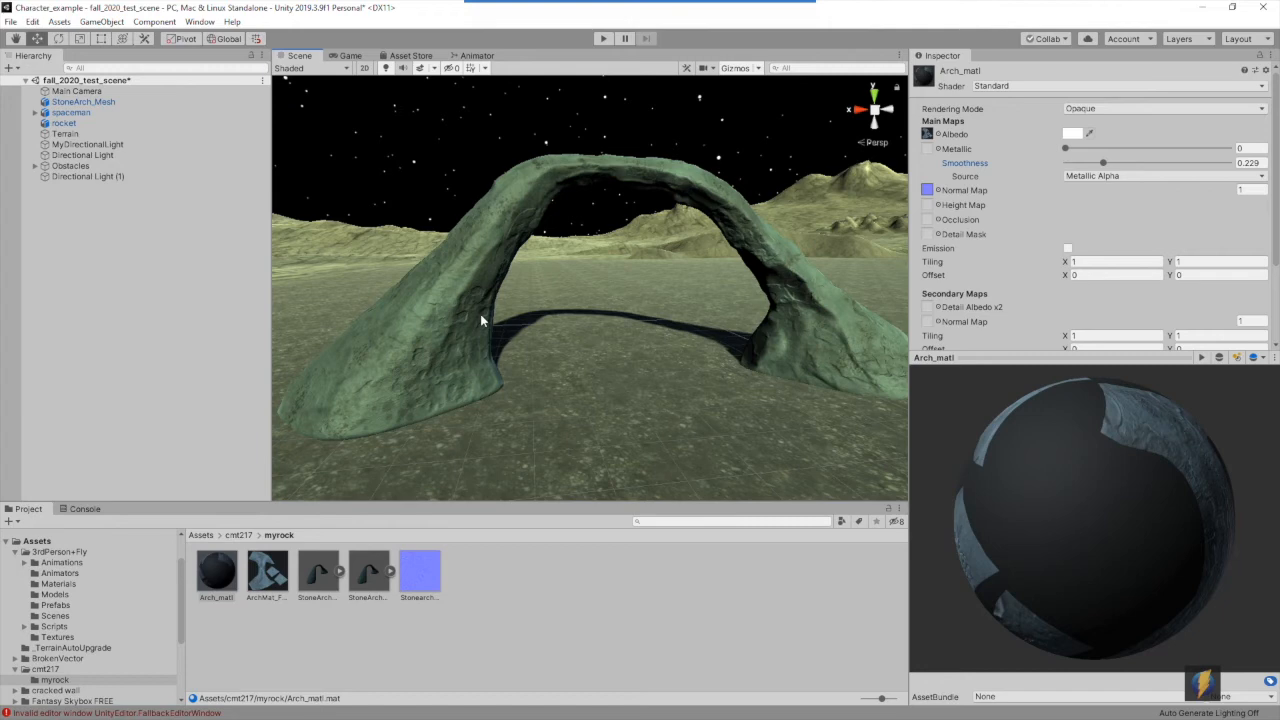
{"action": "right_click_drag", "start_coordinate": [661, 282], "coordinate": [609, 277], "text": "alt"}
{"action": "mouse_move", "coordinate": [609, 277]}
{"action": "left_mouse_down", "text": "alt"}
{"action": "mouse_move", "coordinate": [269, 322]}
{"action": "mouse_move", "coordinate": [704, 296]}
{"action": "mouse_move", "coordinate": [571, 306]}
{"action": "mouse_move", "coordinate": [760, 314]}
{"action": "left_mouse_up", "text": "alt"}
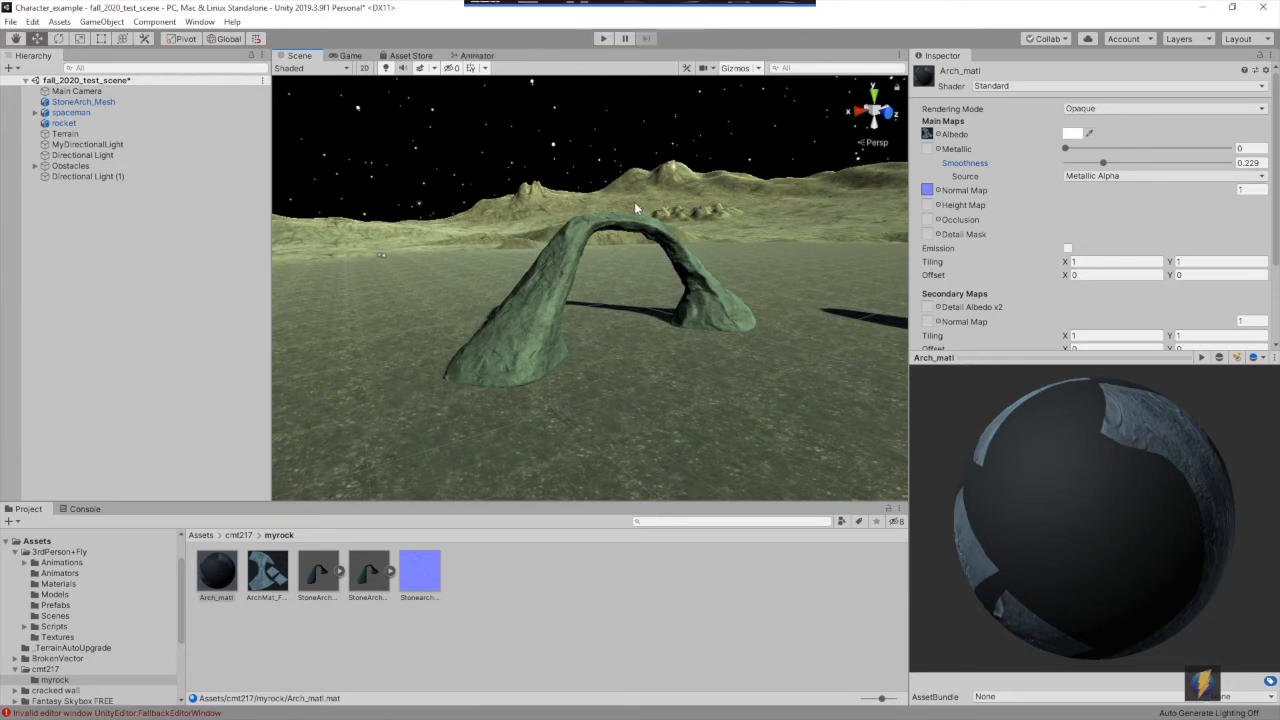
Play-test the scene, running the character past the rocket to the stone arch and straight into its nearer leg
{"action": "left_click", "coordinate": [603, 39]}
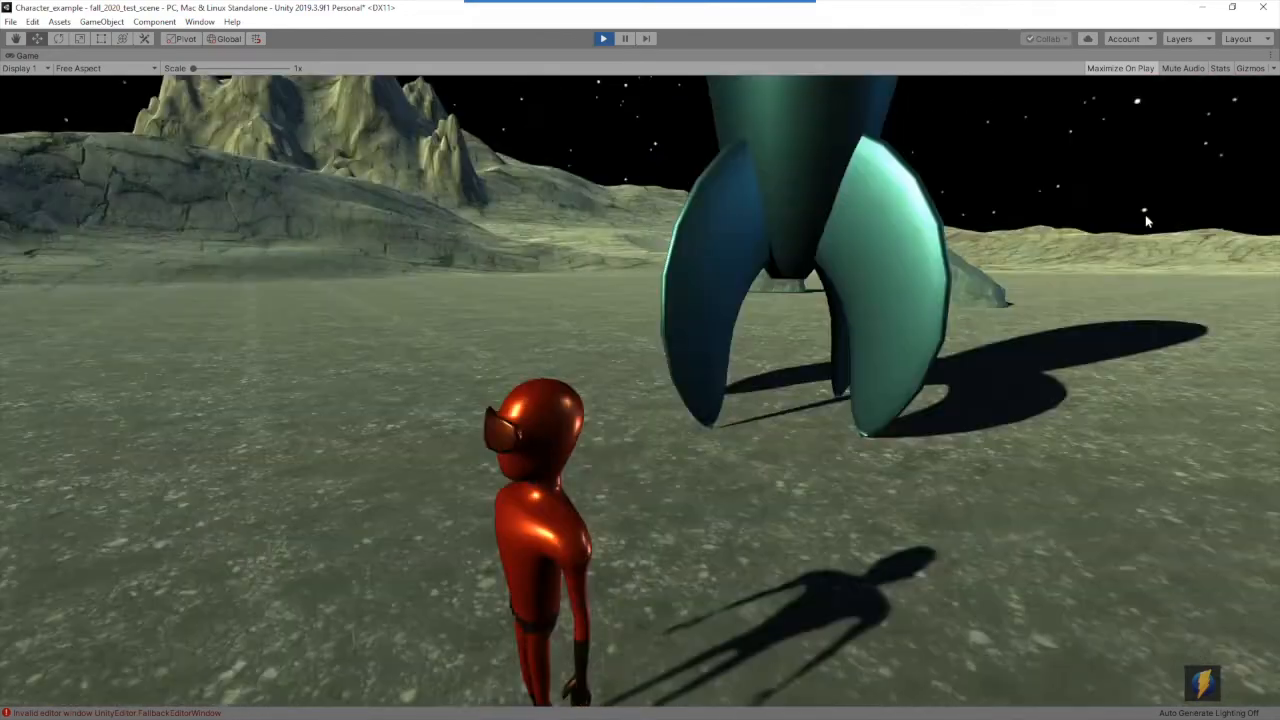
{"action": "key", "text": "w"}
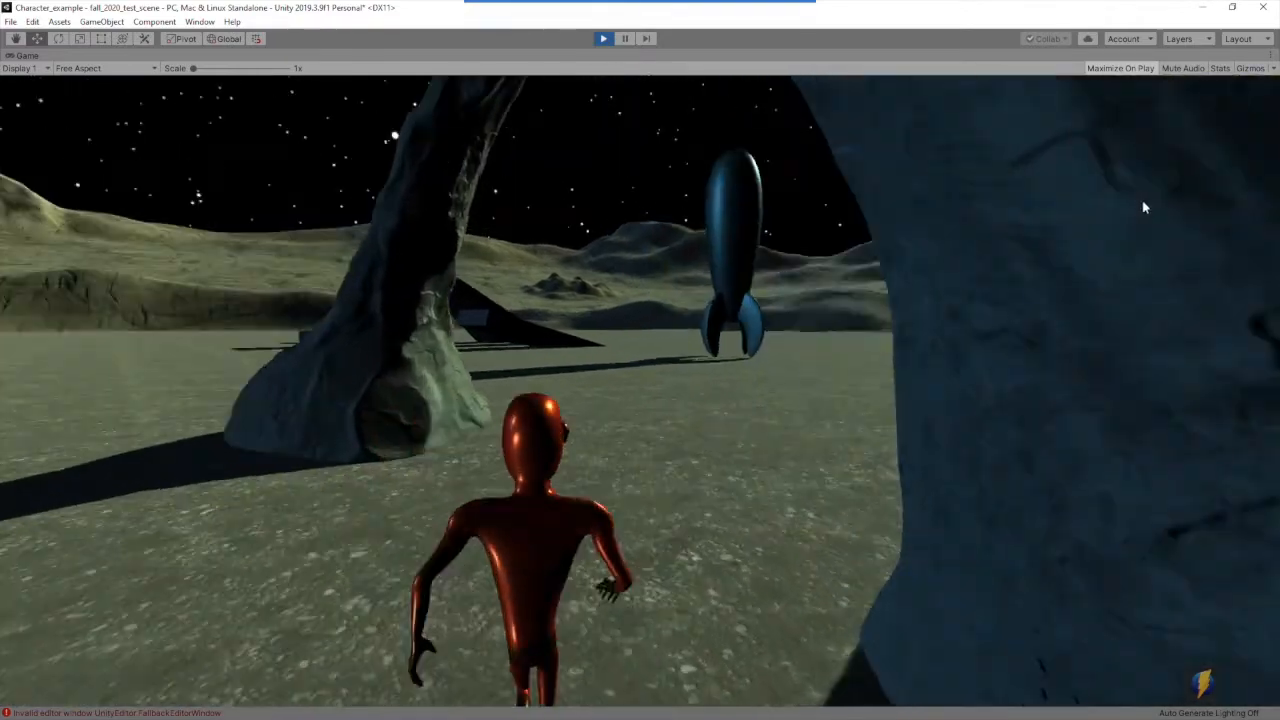
{"action": "key", "text": "s"}
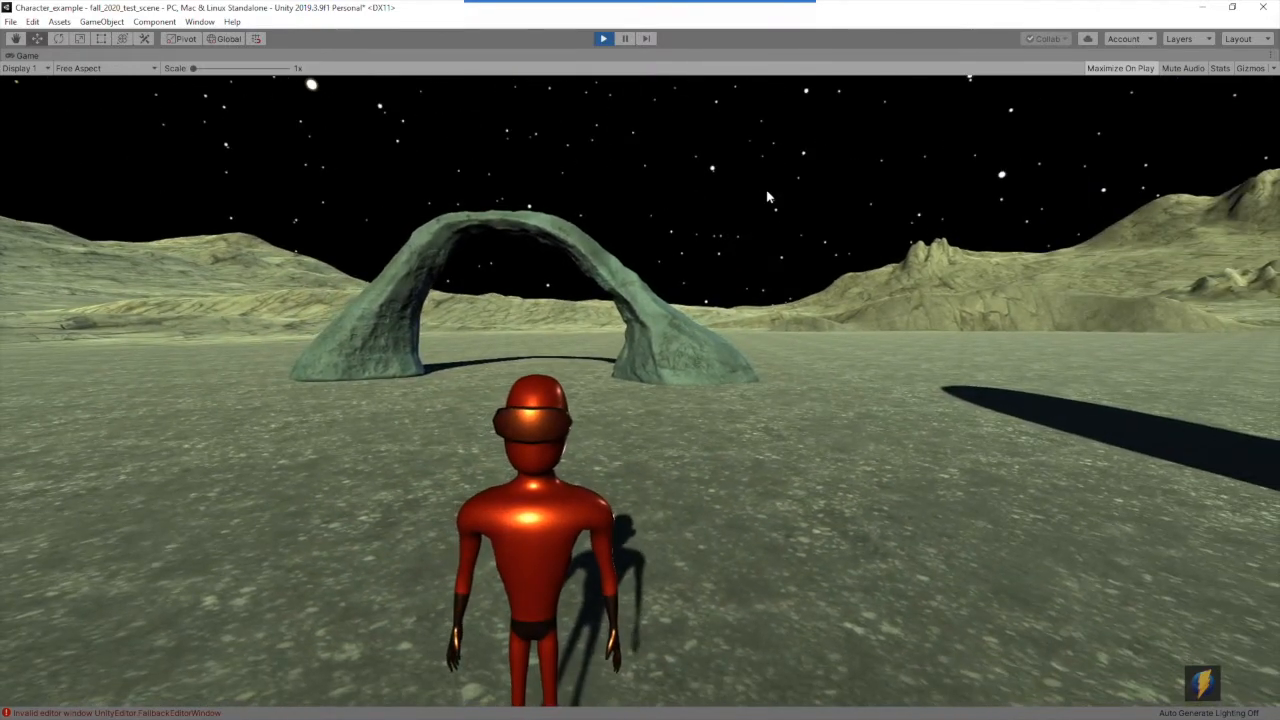
{"action": "key", "text": "w"}
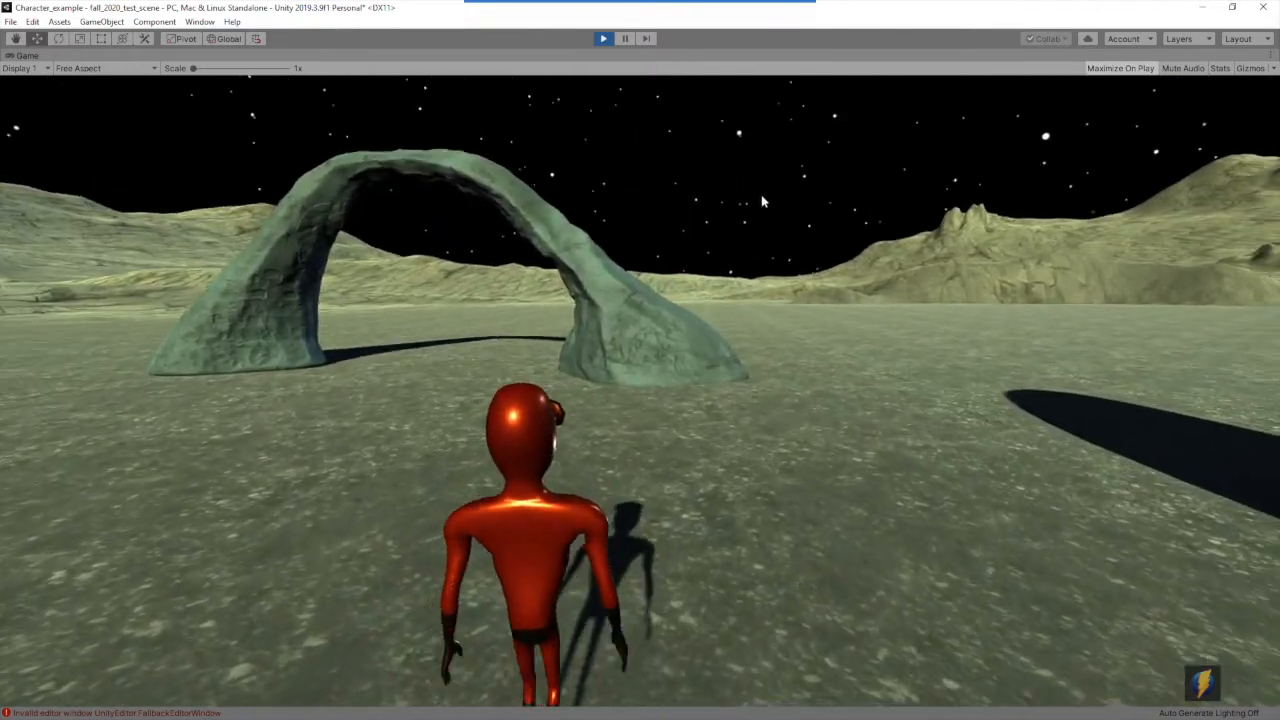
{"action": "key", "text": "w"}
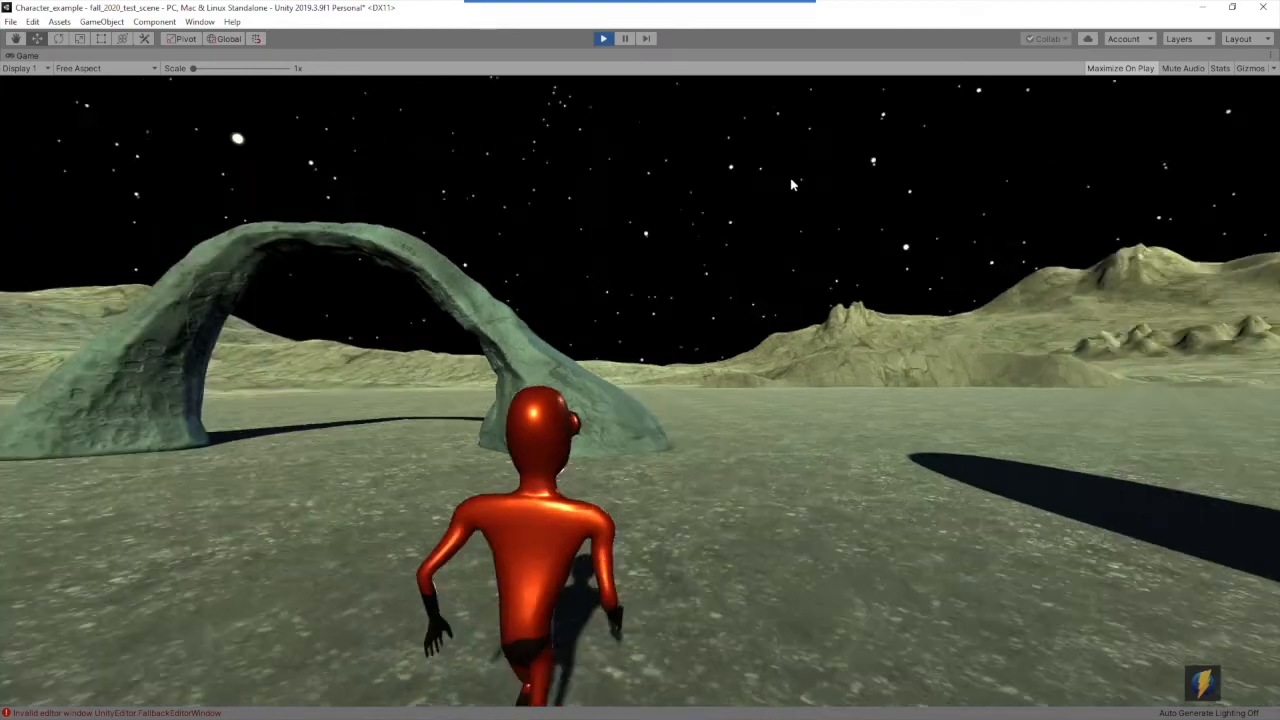
{"action": "key", "text": "w"}
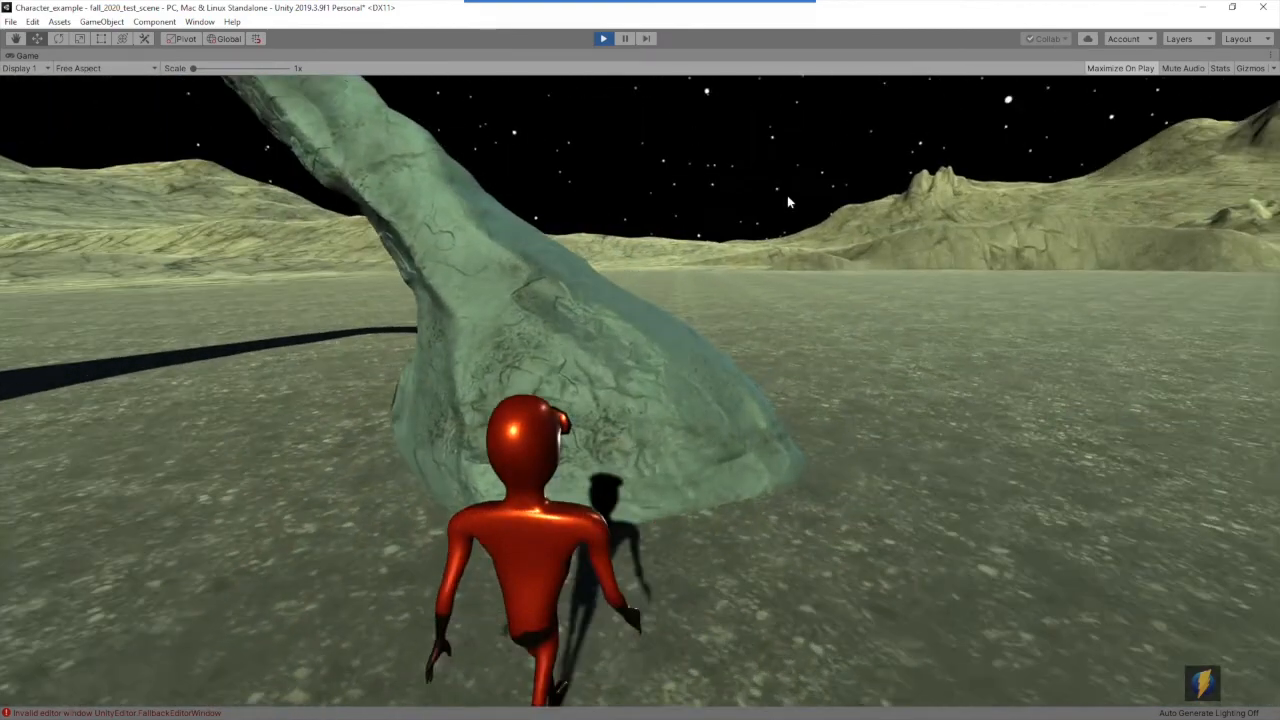
{"action": "key", "text": "w"}
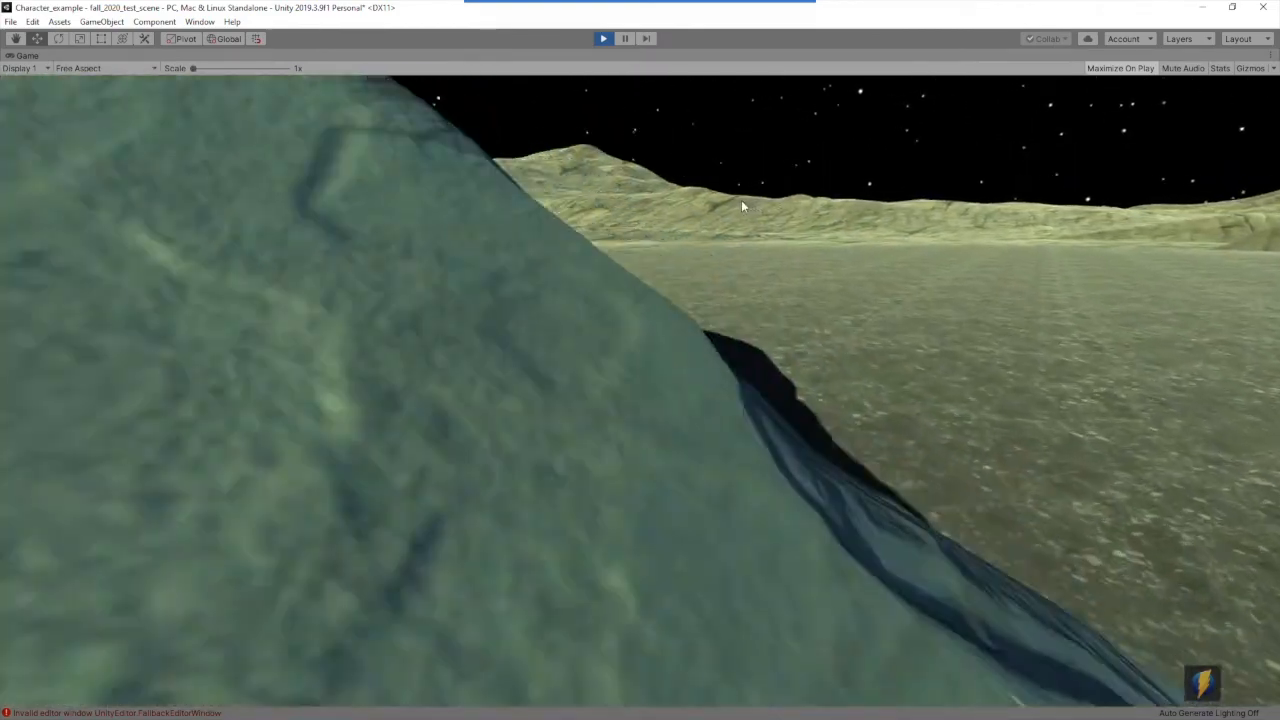
Run the character around and through the arch to check its surface from the other side, and end the play test
{"action": "key", "text": "w"}
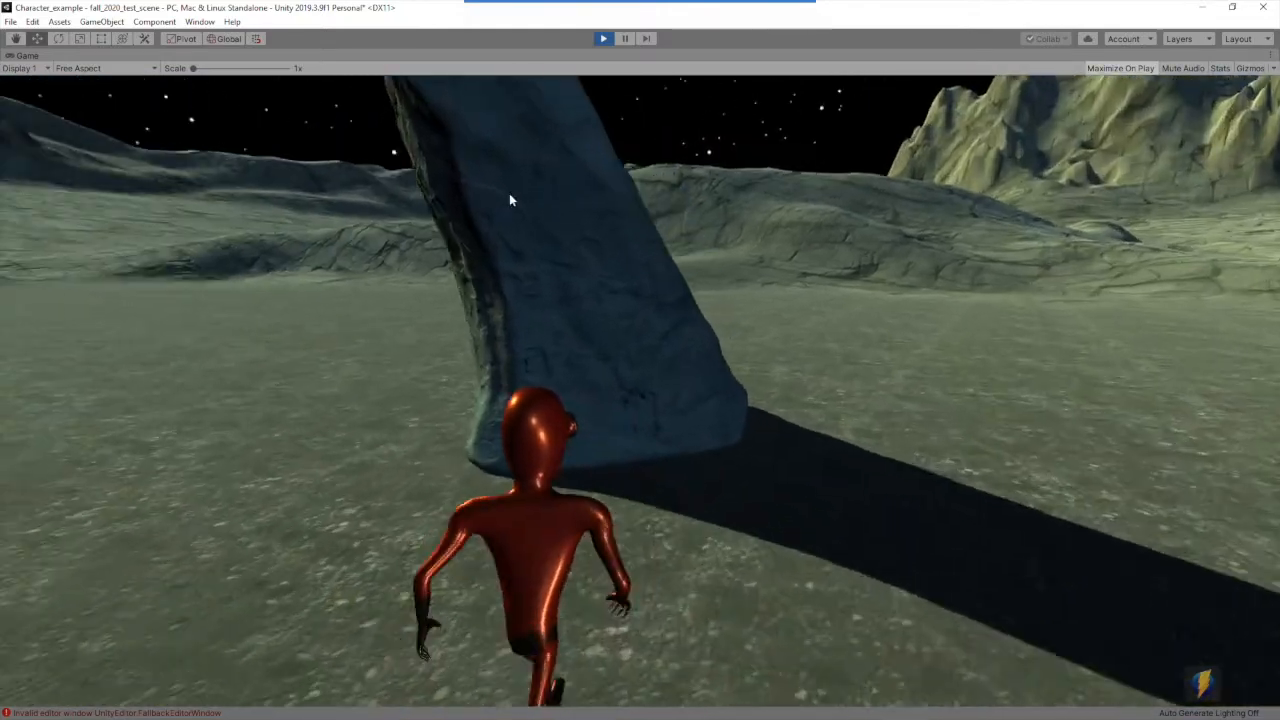
{"action": "key", "text": "w"}
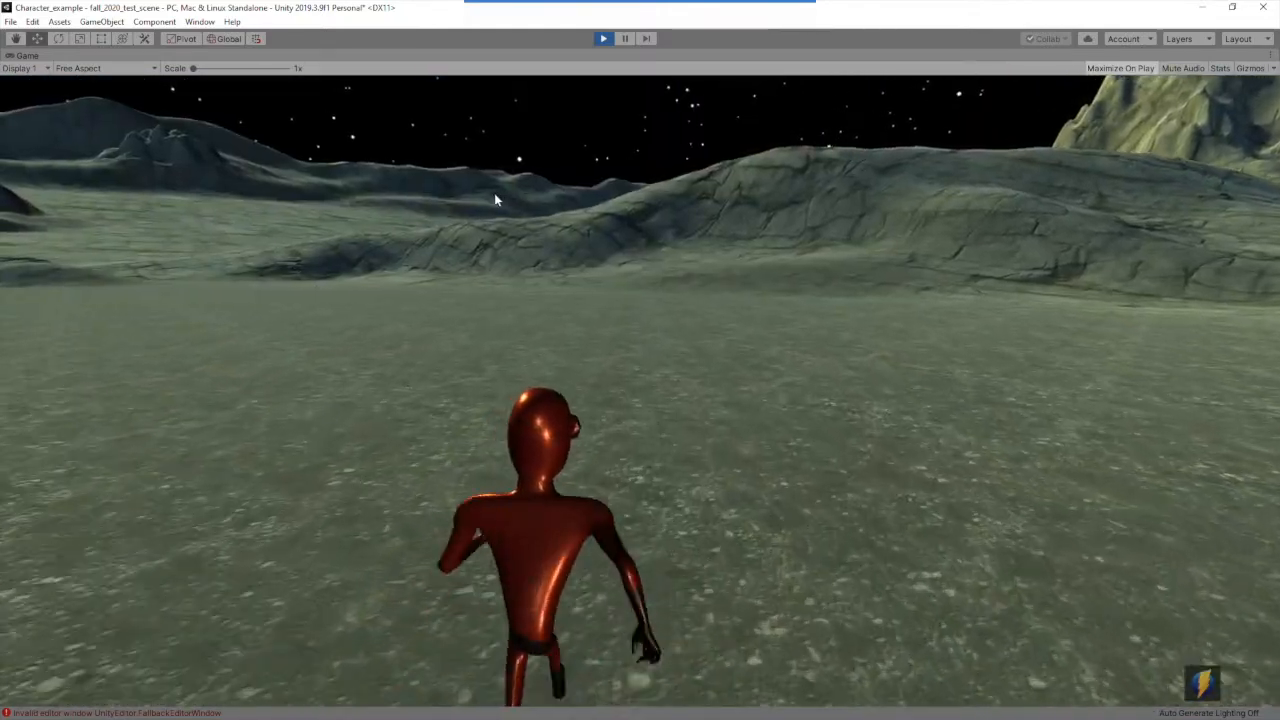
{"action": "key", "text": "w"}
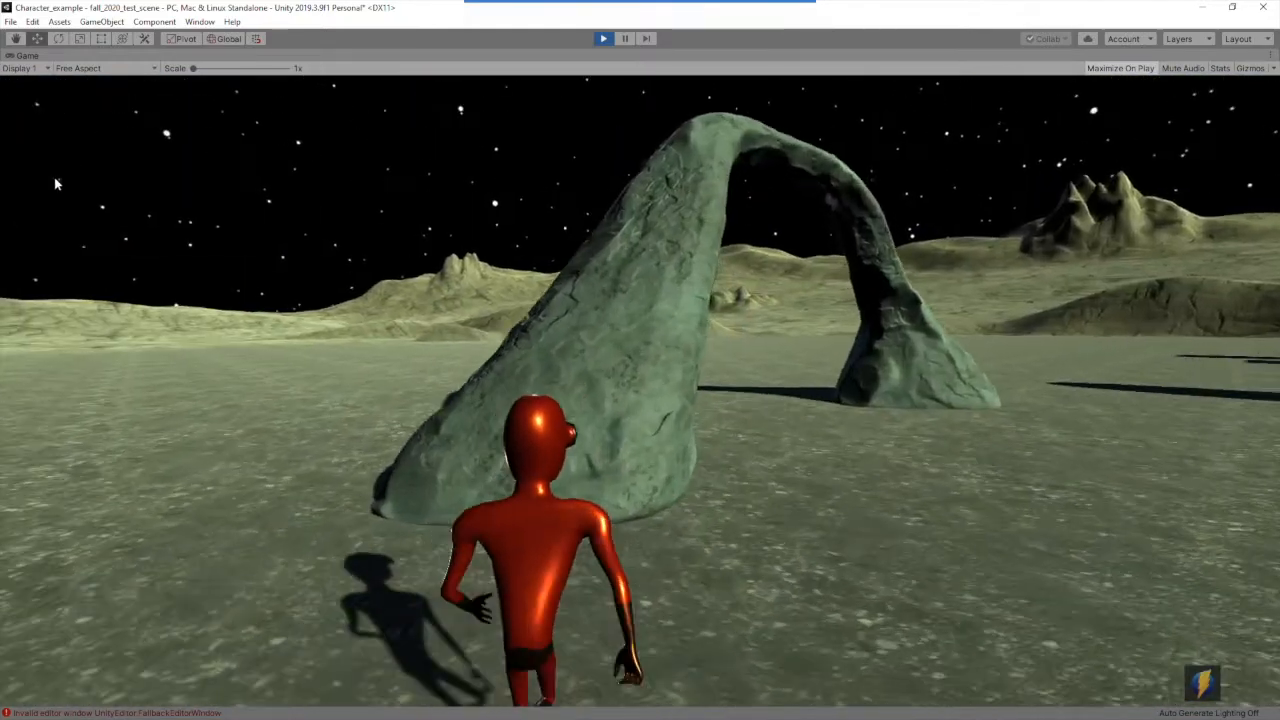
{"action": "key", "text": "w"}
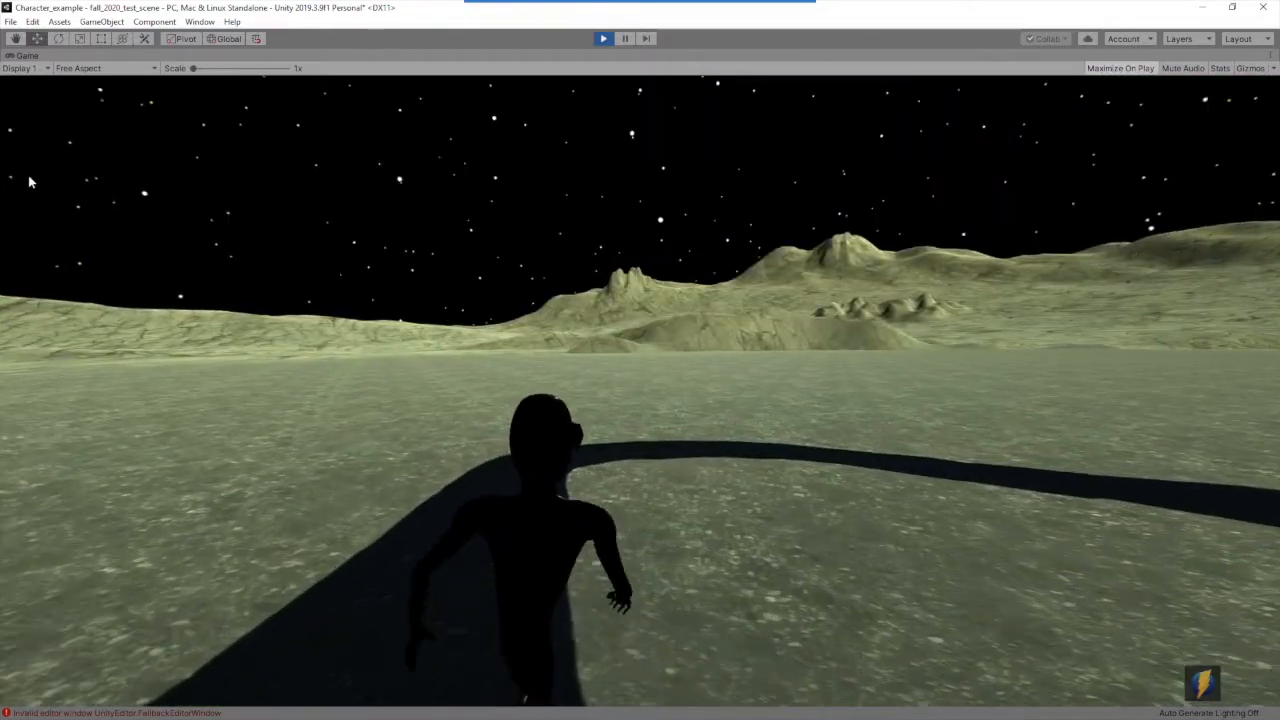
{"action": "key", "text": "w"}
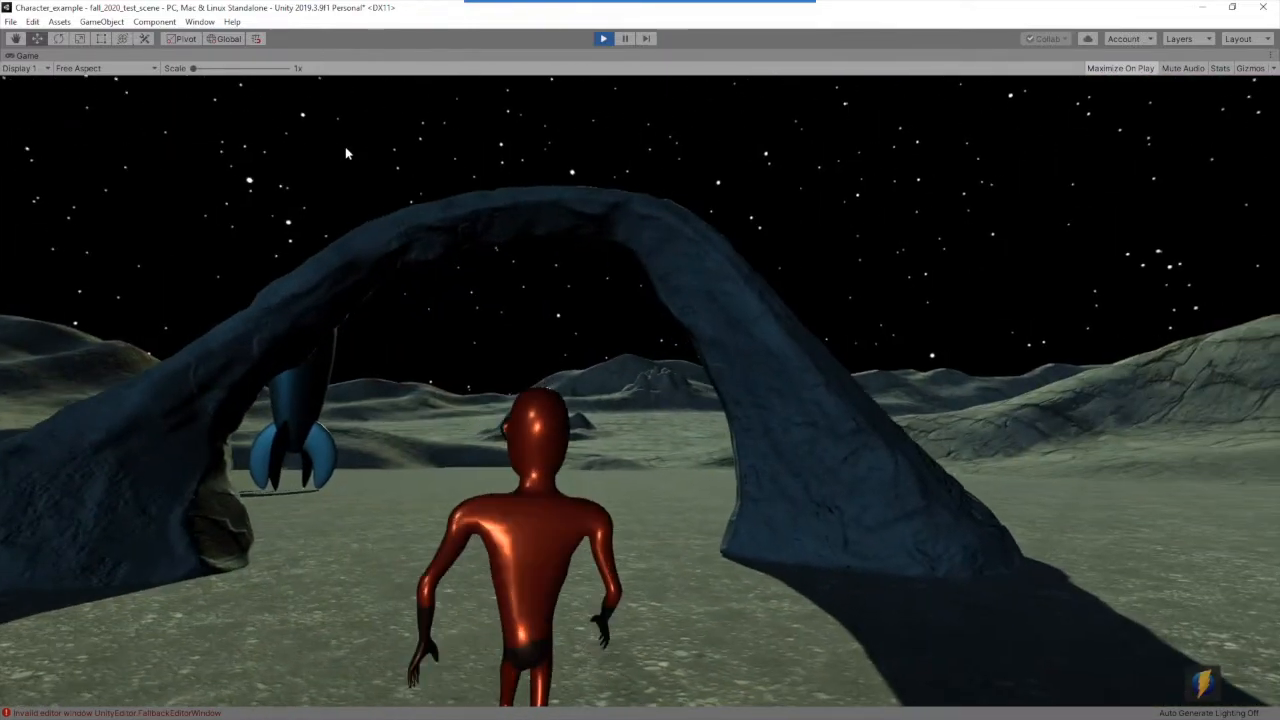
{"action": "key", "text": "w"}
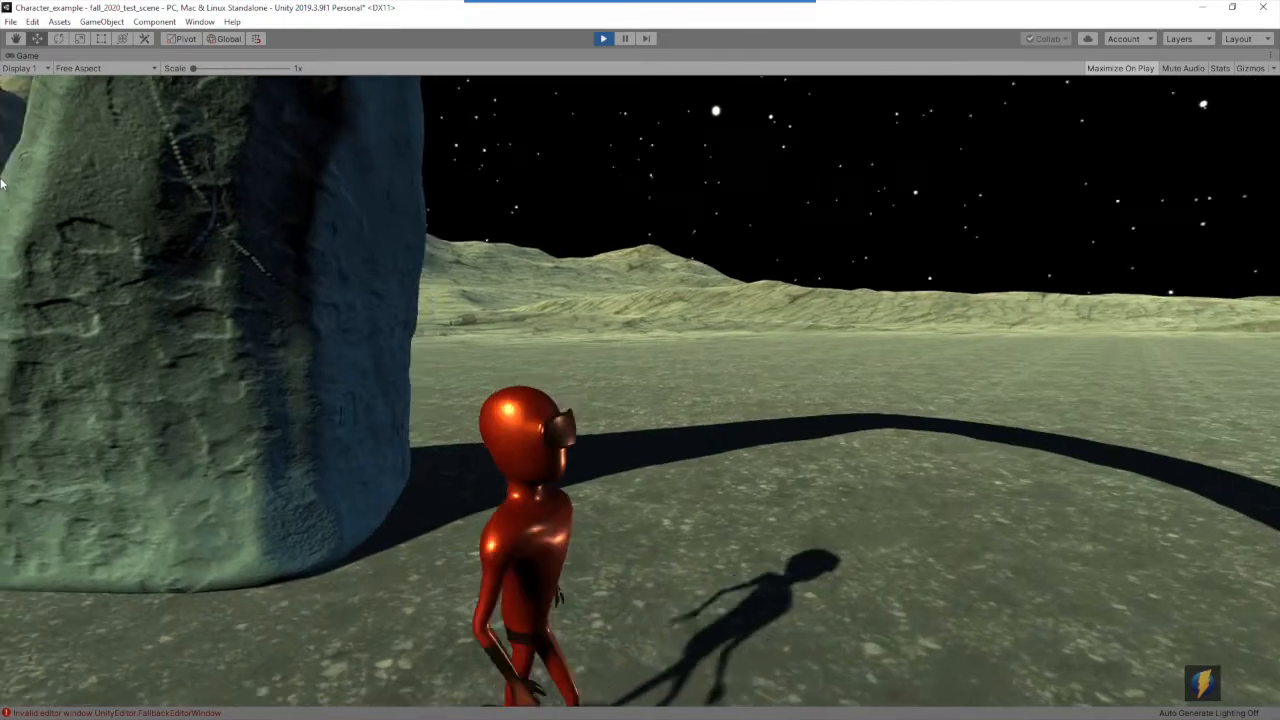
{"action": "key", "text": "w"}
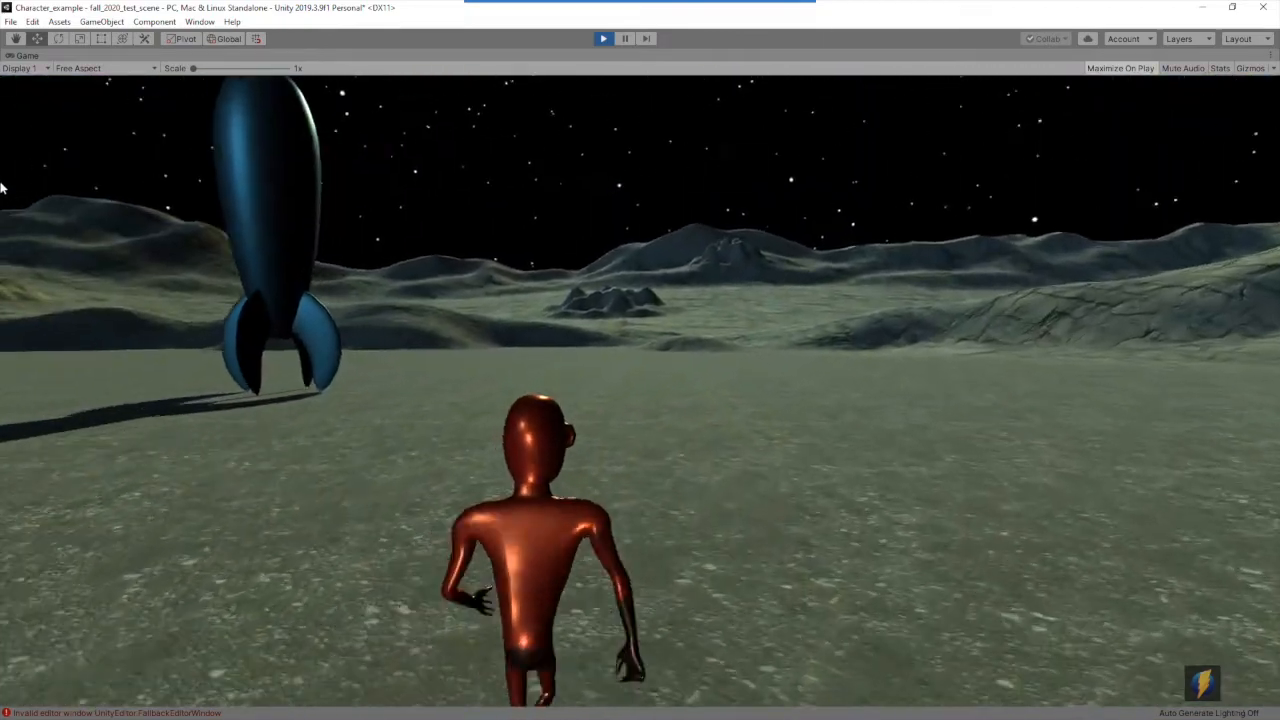
{"action": "key", "text": "w"}
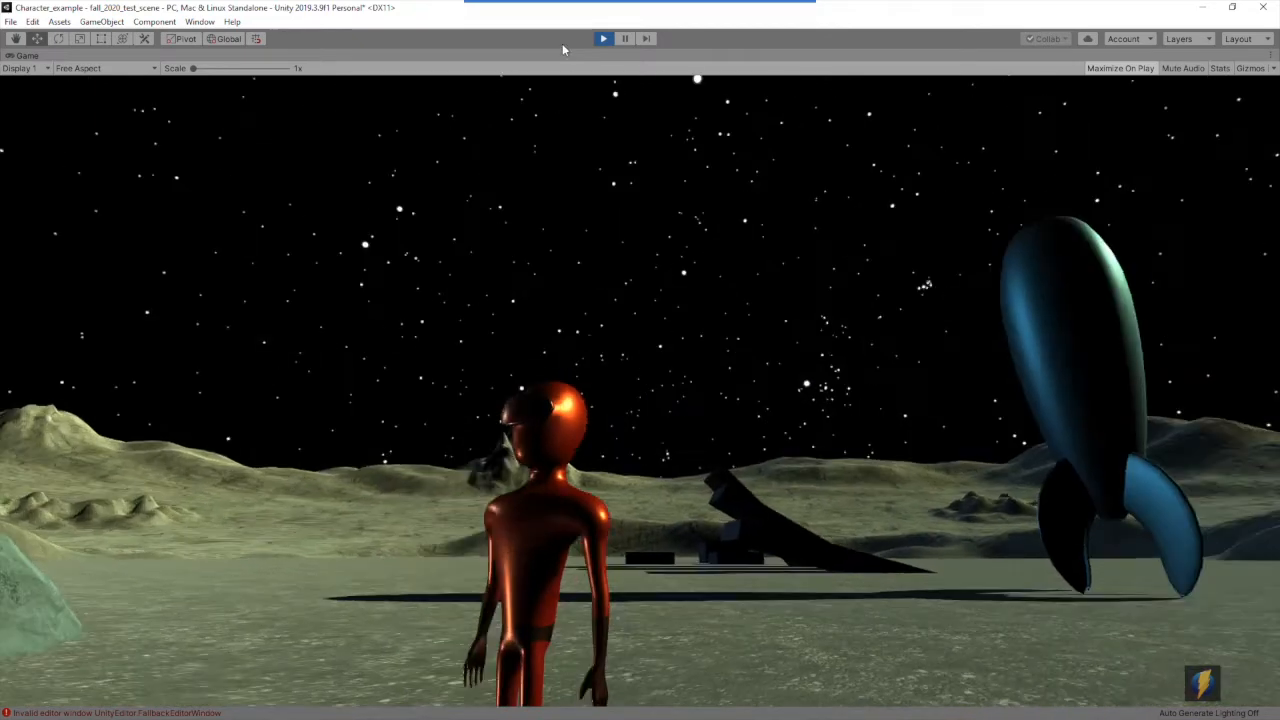
{"action": "left_click", "coordinate": [609, 42]}
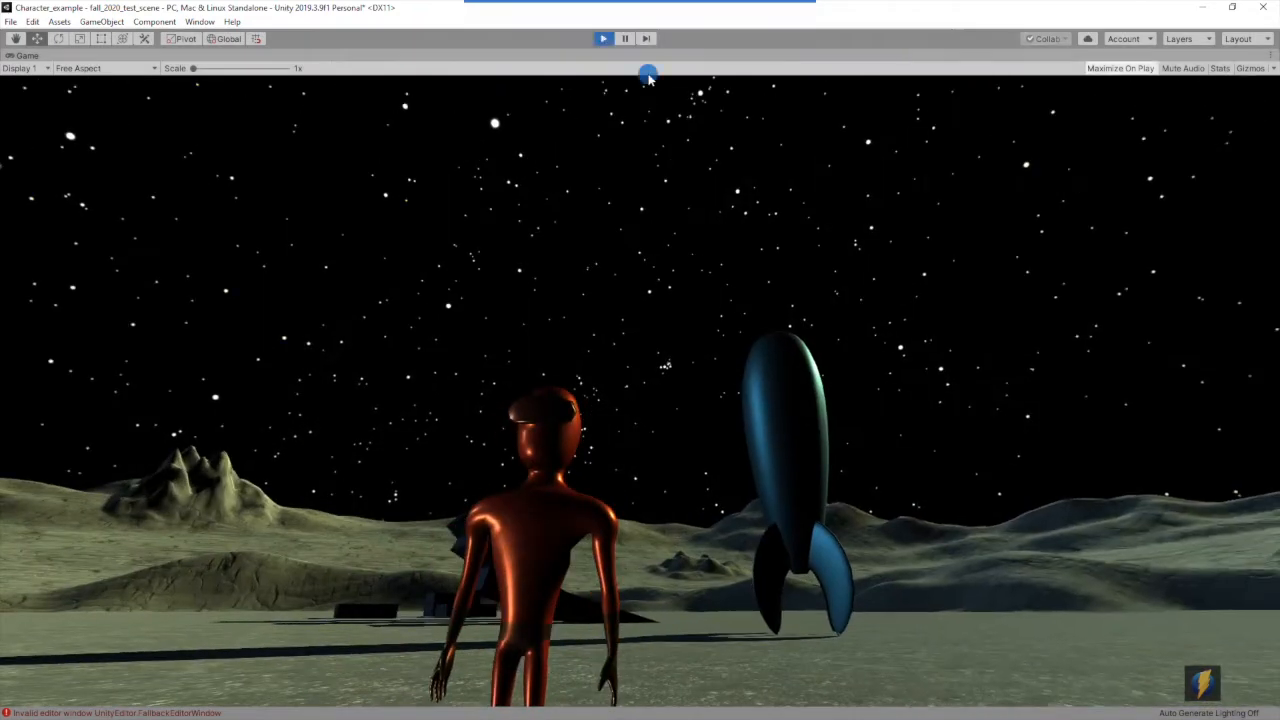
Add a Box Collider to StoneArch_Mesh and check its bounds around the arch
{"action": "left_click_drag", "start_coordinate": [690, 306], "coordinate": [586, 312], "text": "alt"}
{"action": "right_click_drag", "start_coordinate": [586, 312], "coordinate": [663, 309], "text": "alt"}
{"action": "left_click_drag", "start_coordinate": [663, 309], "coordinate": [656, 338], "text": "alt"}
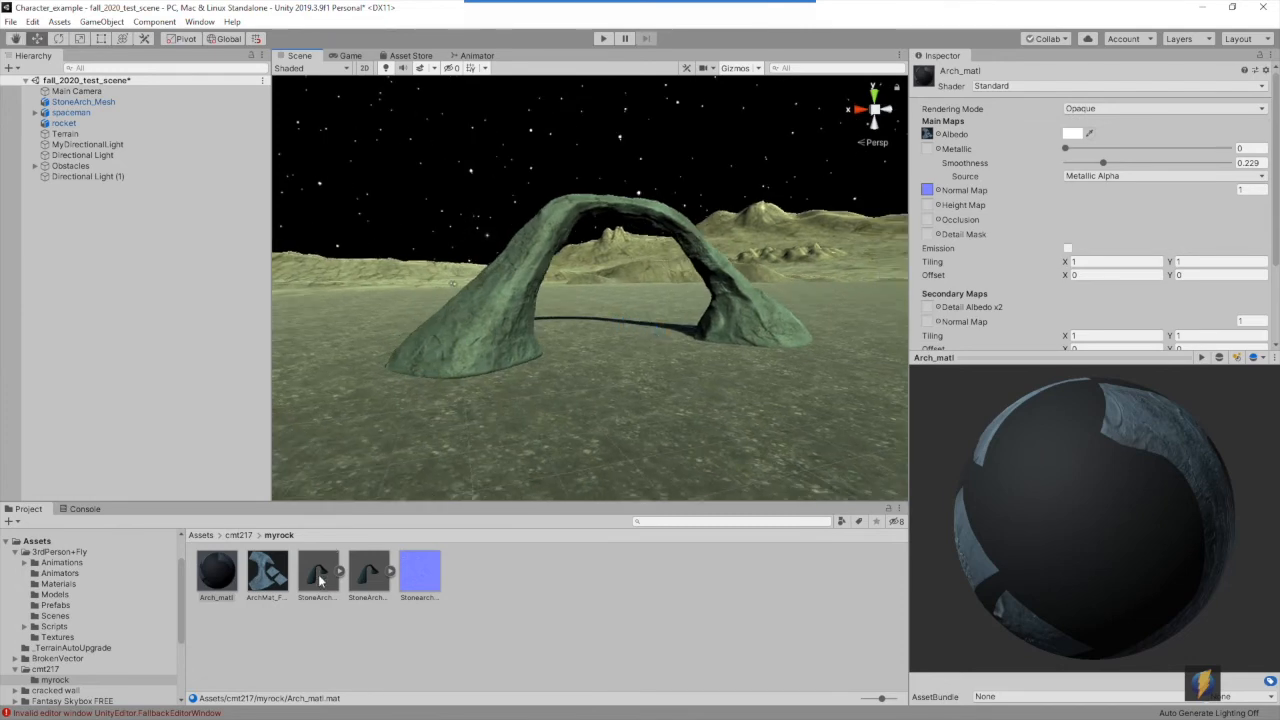
{"action": "left_click", "coordinate": [493, 320]}
{"action": "left_click_drag", "start_coordinate": [493, 320], "coordinate": [602, 318], "text": "alt"}
{"action": "middle_click_drag", "start_coordinate": [609, 320], "coordinate": [601, 320]}
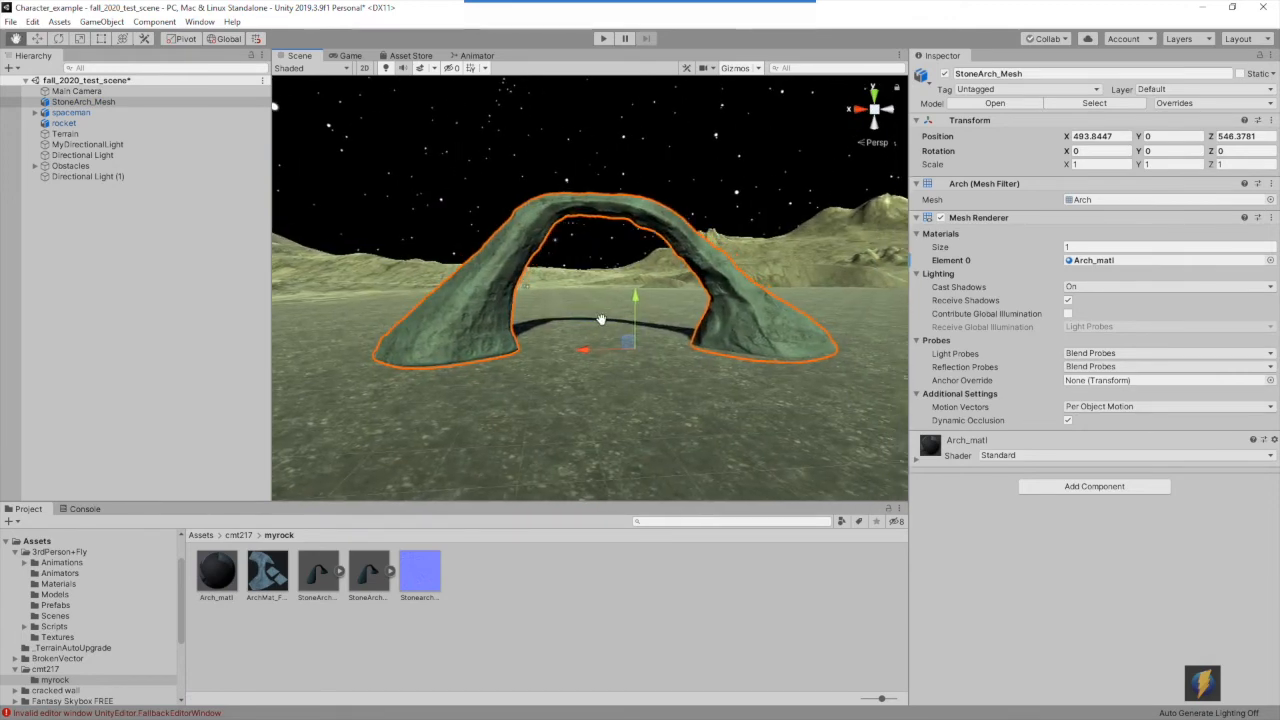
{"action": "left_click_drag", "start_coordinate": [601, 320], "coordinate": [473, 328], "text": "alt"}
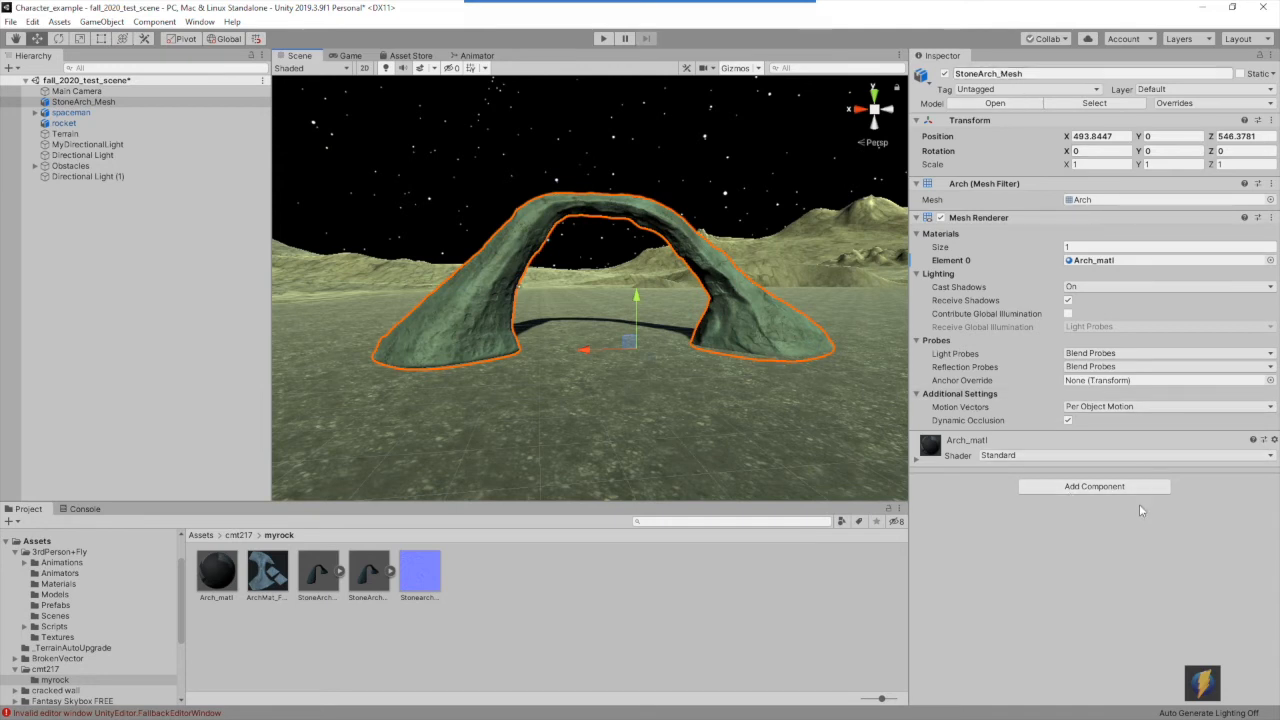
{"action": "left_click", "coordinate": [1115, 489]}
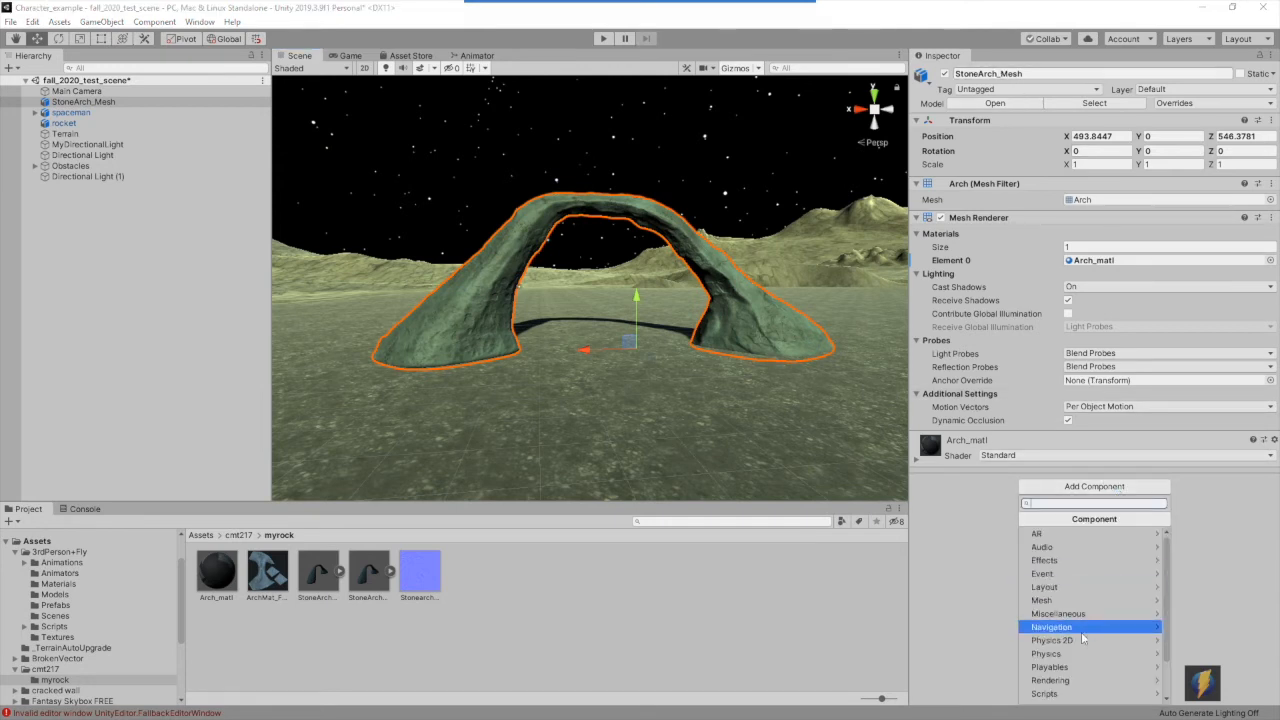
{"action": "left_click", "coordinate": [1068, 654]}
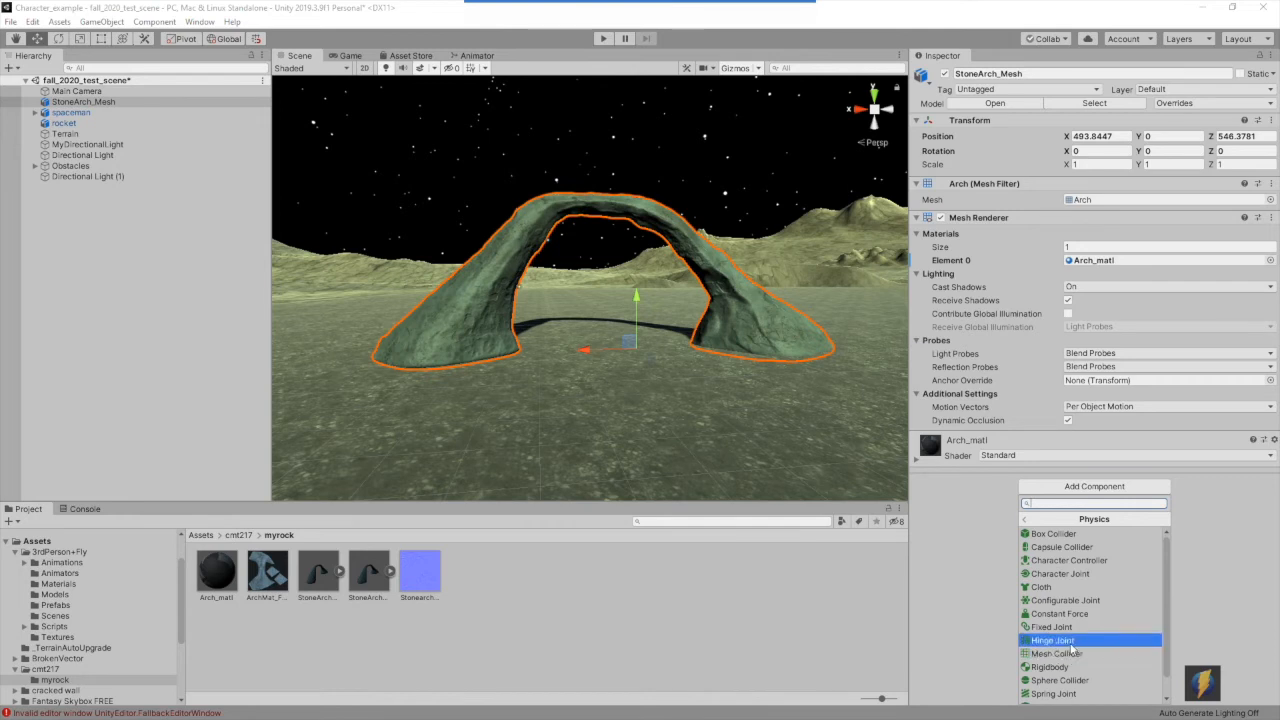
{"action": "left_click", "coordinate": [1068, 538]}
{"action": "left_click_drag", "start_coordinate": [524, 308], "coordinate": [614, 337], "text": "alt"}
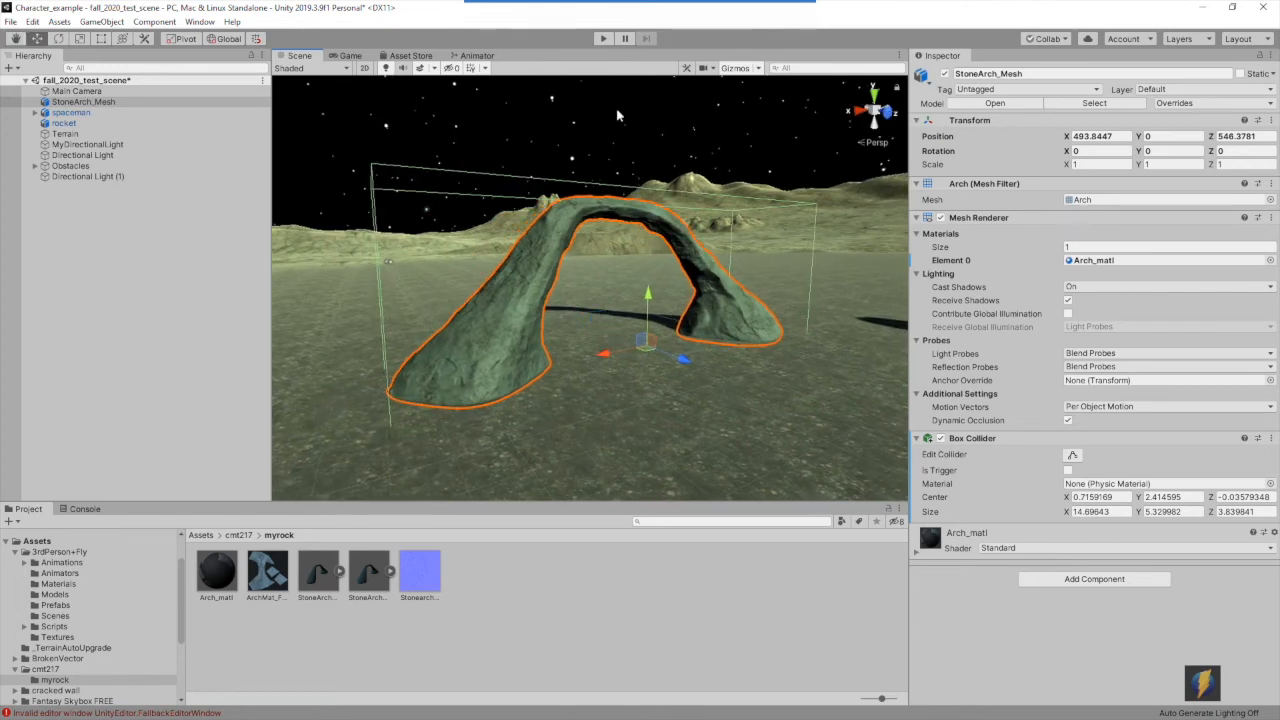
Start another play test and run the character from the rocket toward the arch
{"action": "left_click", "coordinate": [603, 39]}
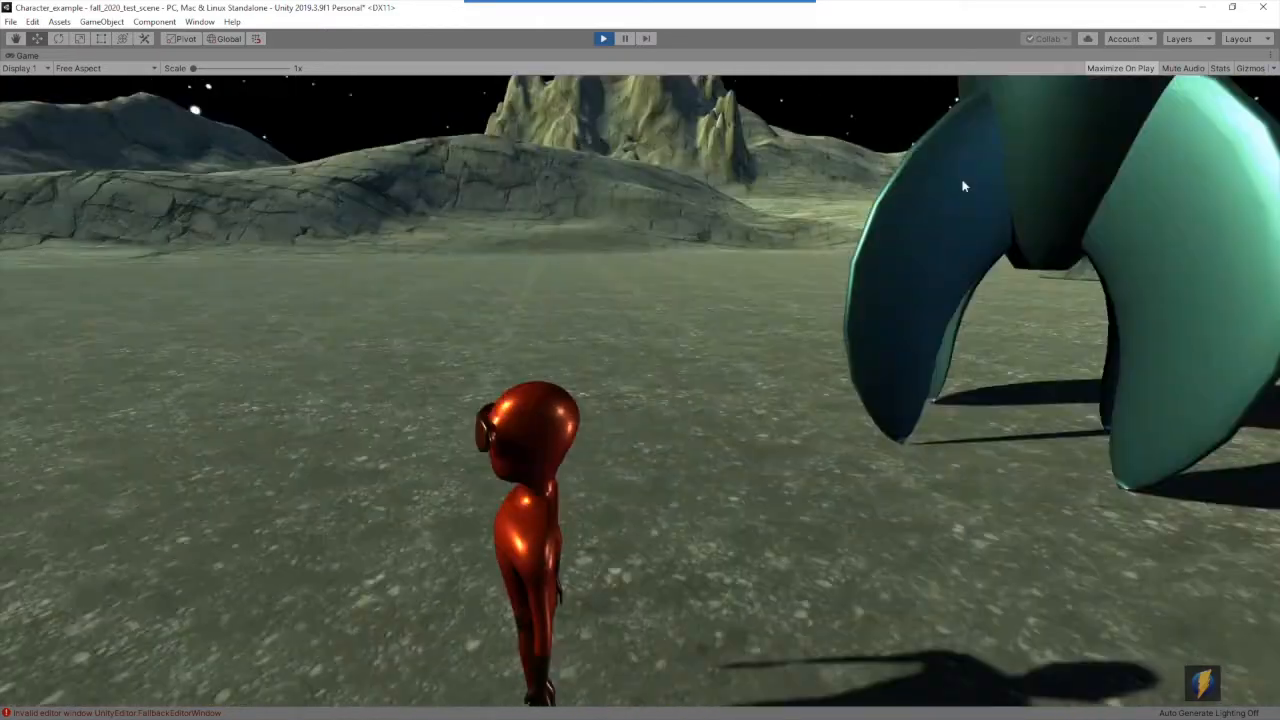
{"action": "key", "text": "w"}
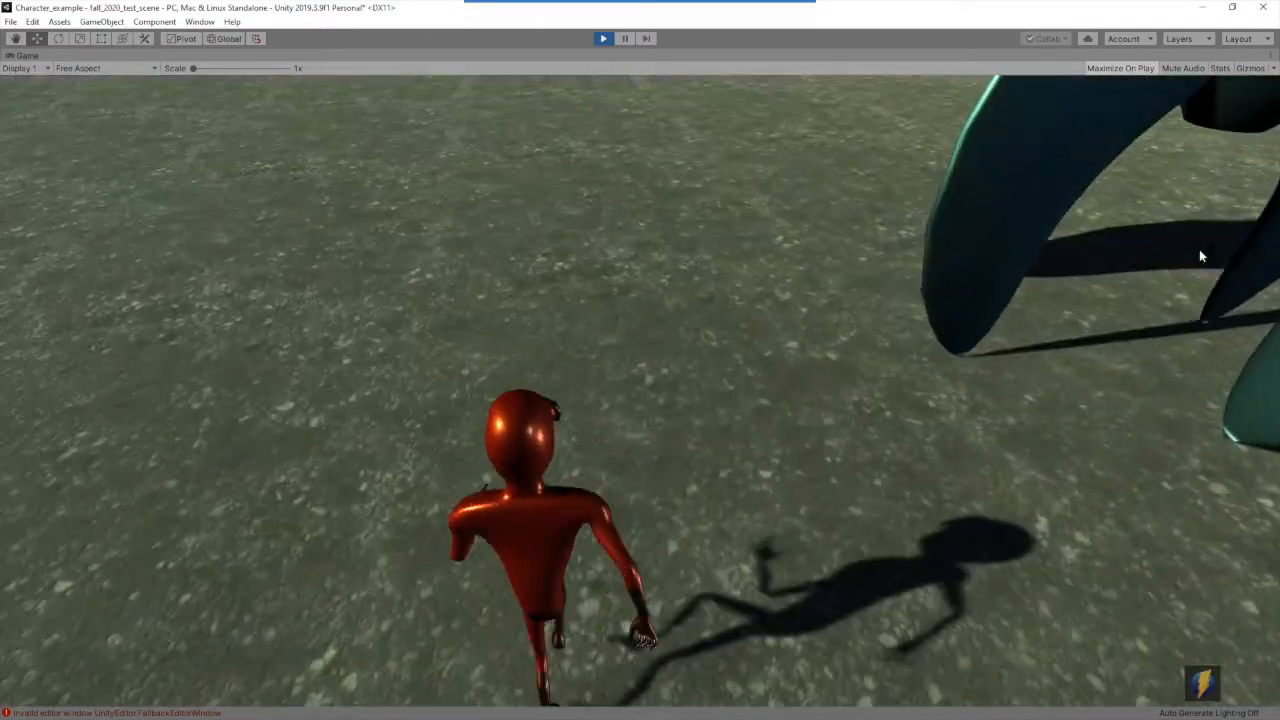
{"action": "key", "text": "w"}
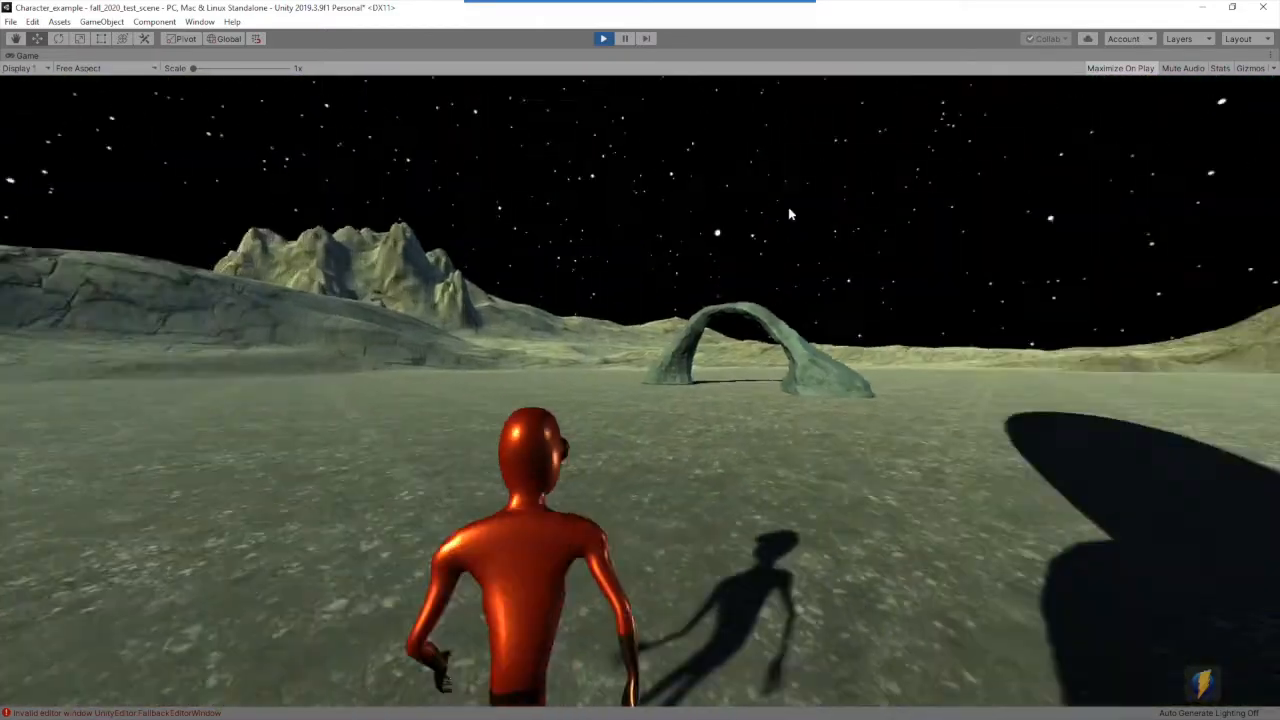
{"action": "key", "text": "w"}
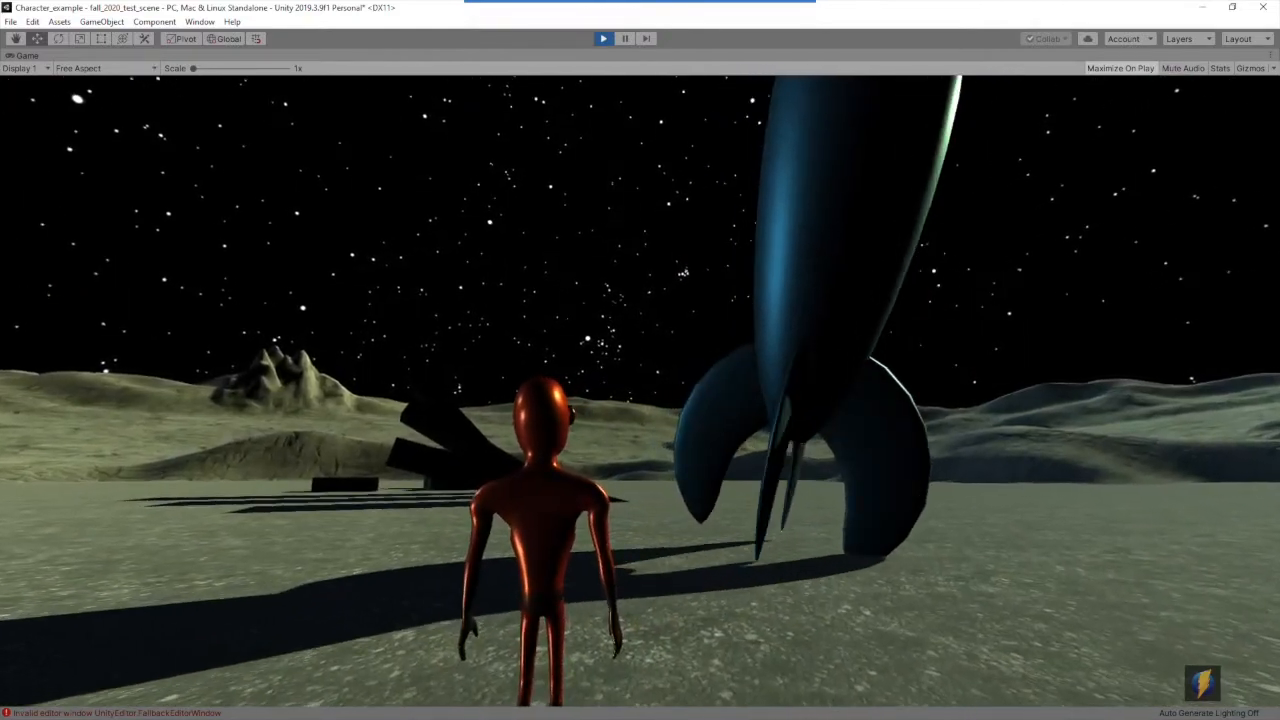
{"action": "key", "text": "w"}
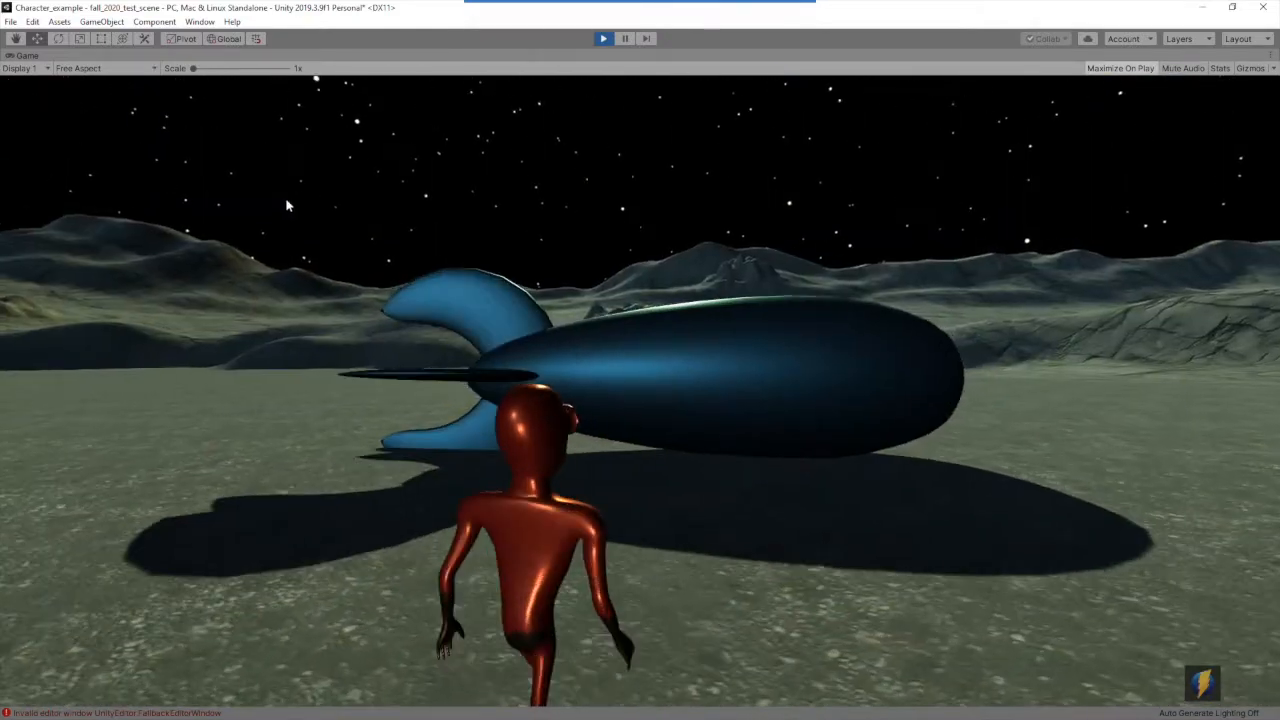
{"action": "key", "text": "w"}
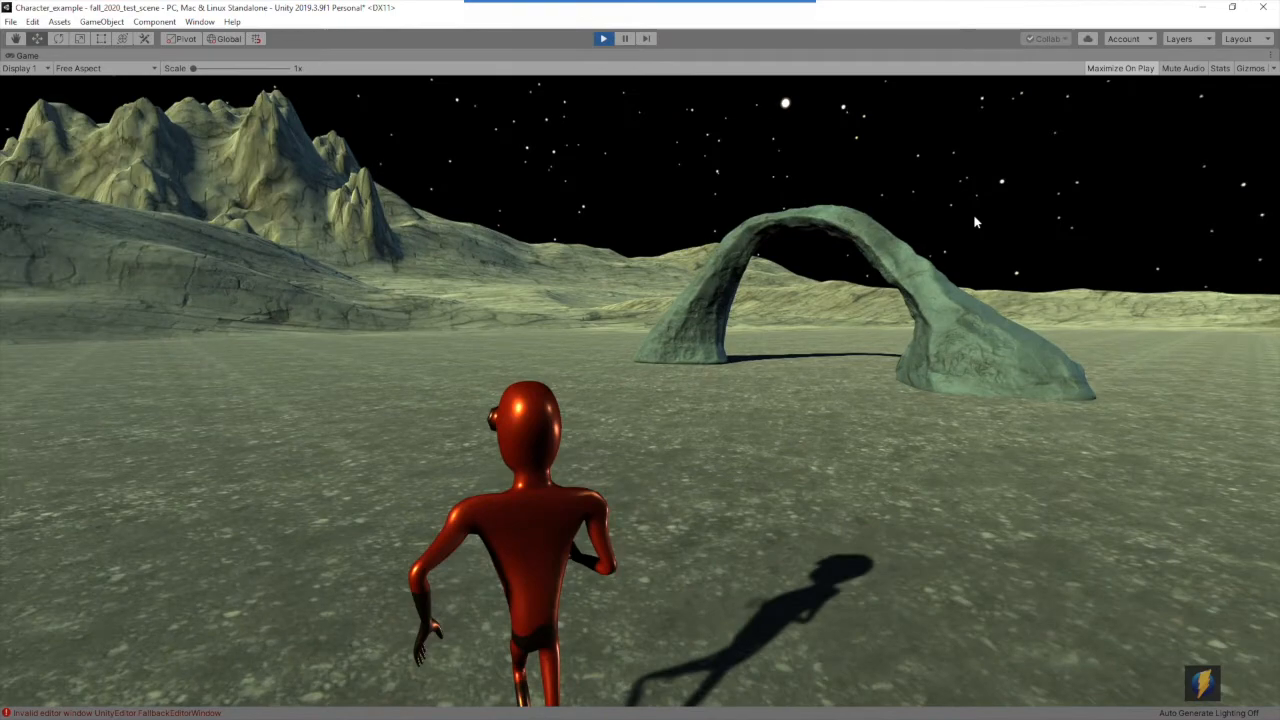
Run the character up to the arch's nearer leg, back it off, and run it at the leg again to test the Box Collider
{"action": "key", "text": "w"}
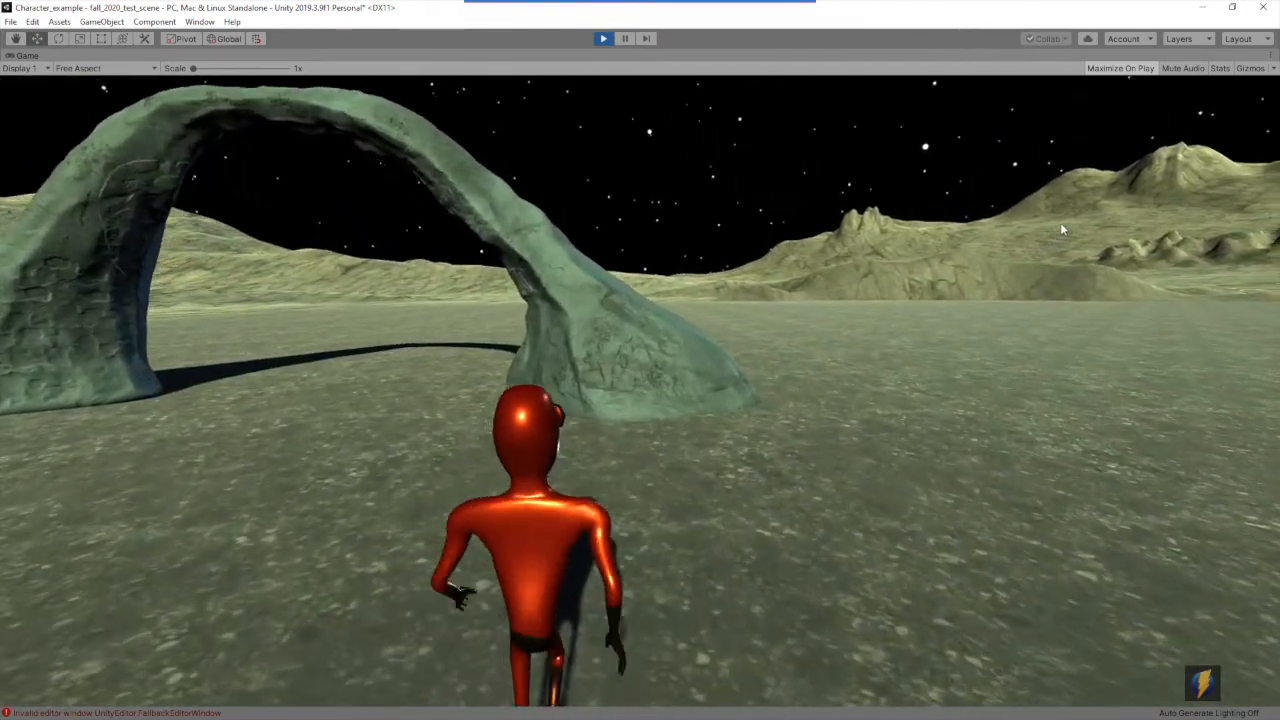
{"action": "key", "text": "w"}
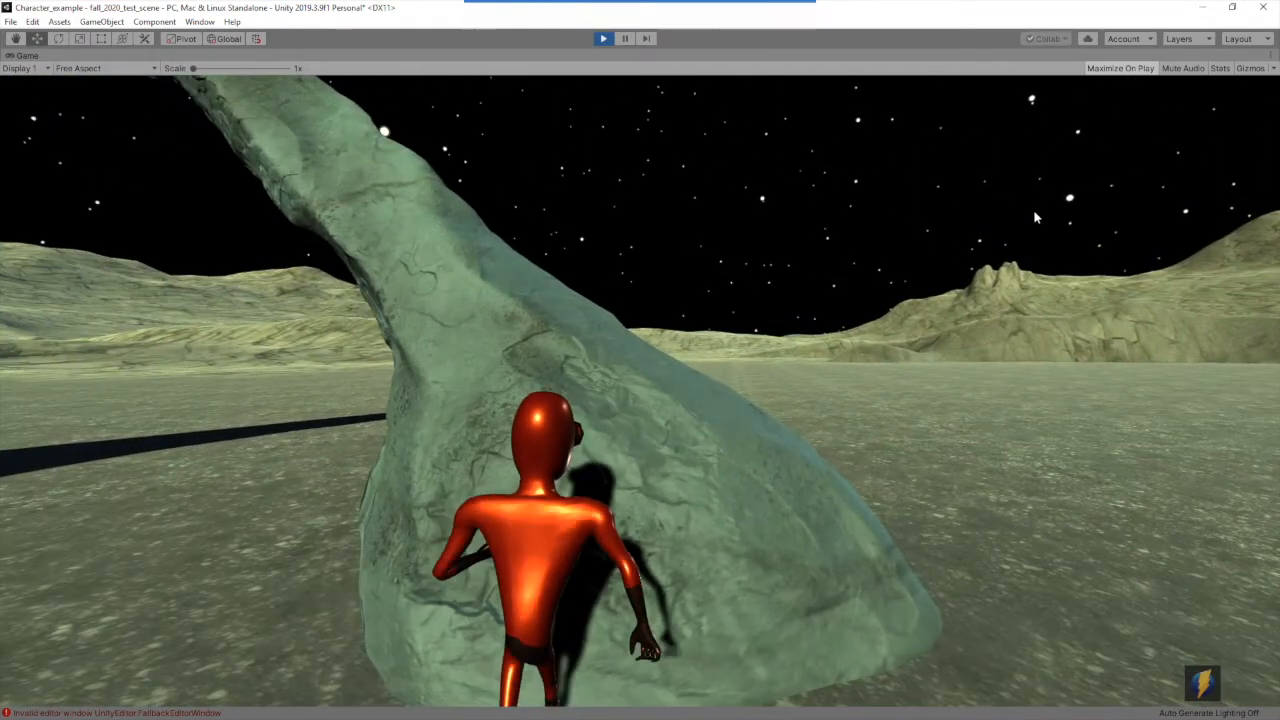
{"action": "key", "text": "s"}
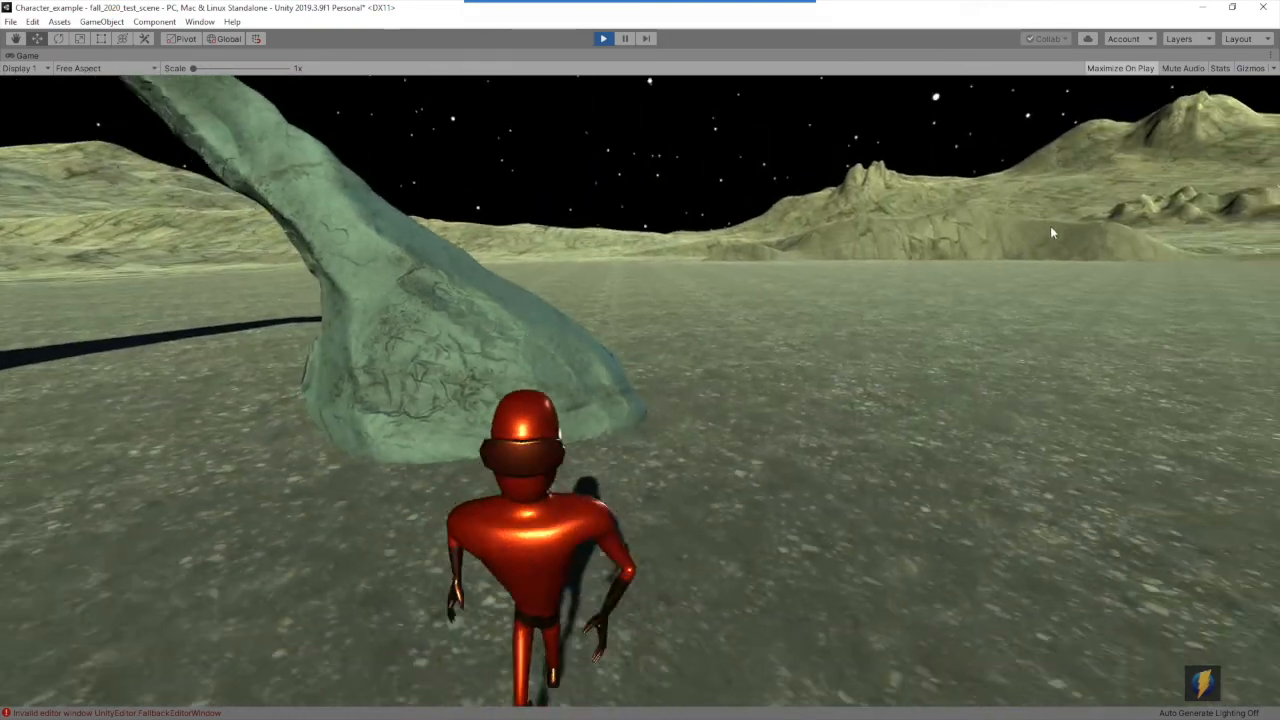
{"action": "key", "text": "w"}
{"action": "key", "text": "w"}
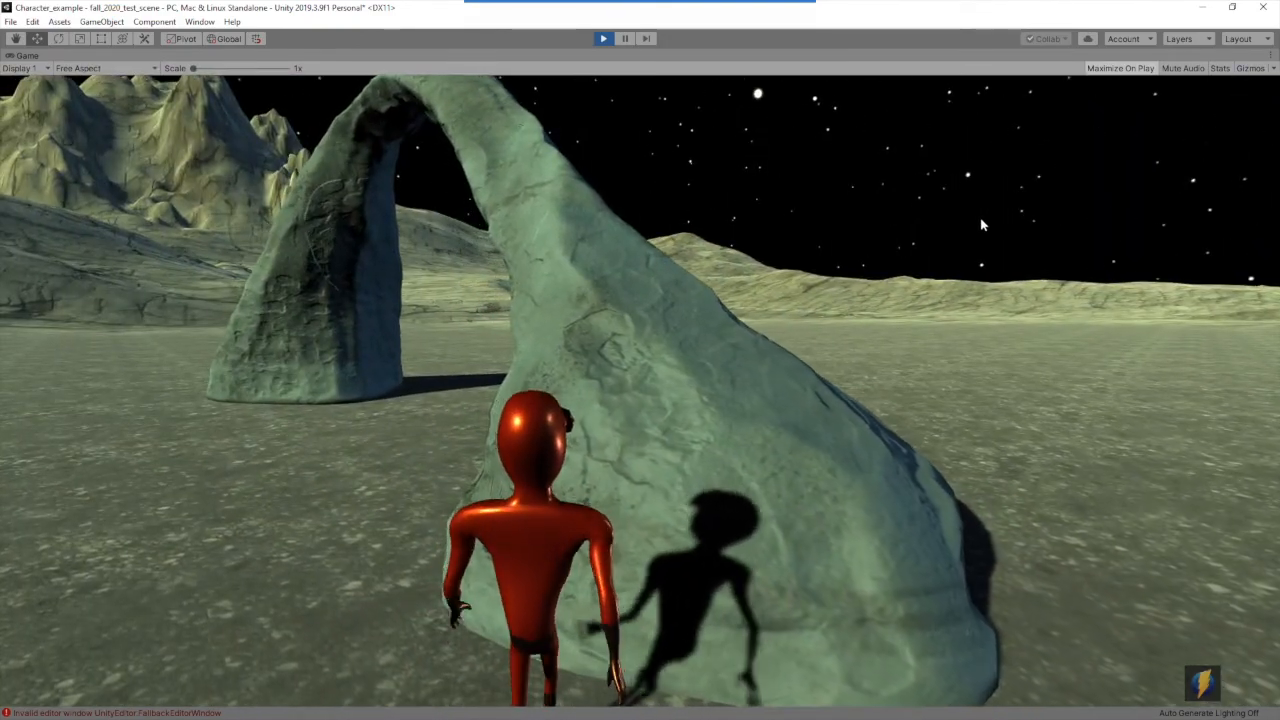
{"action": "key", "text": "w"}
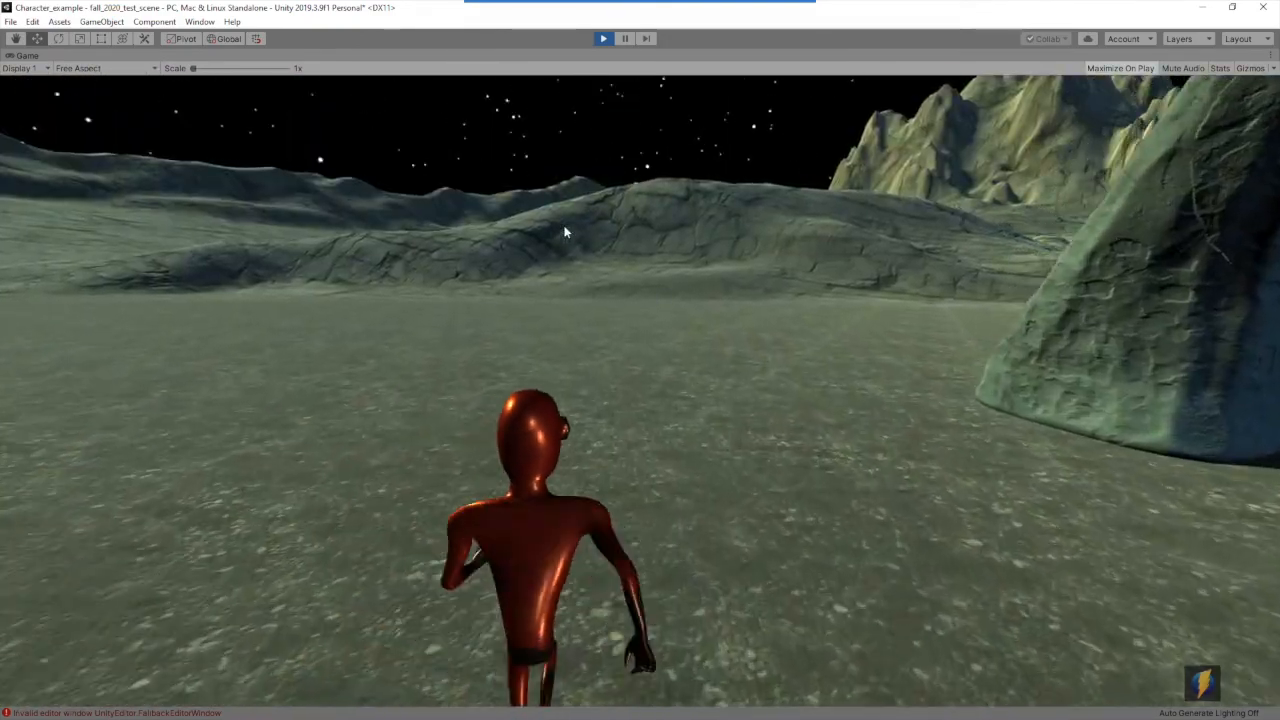
Try to run the character through the arch opening, backing off and retrying, and end the play test
{"action": "key", "text": "w"}
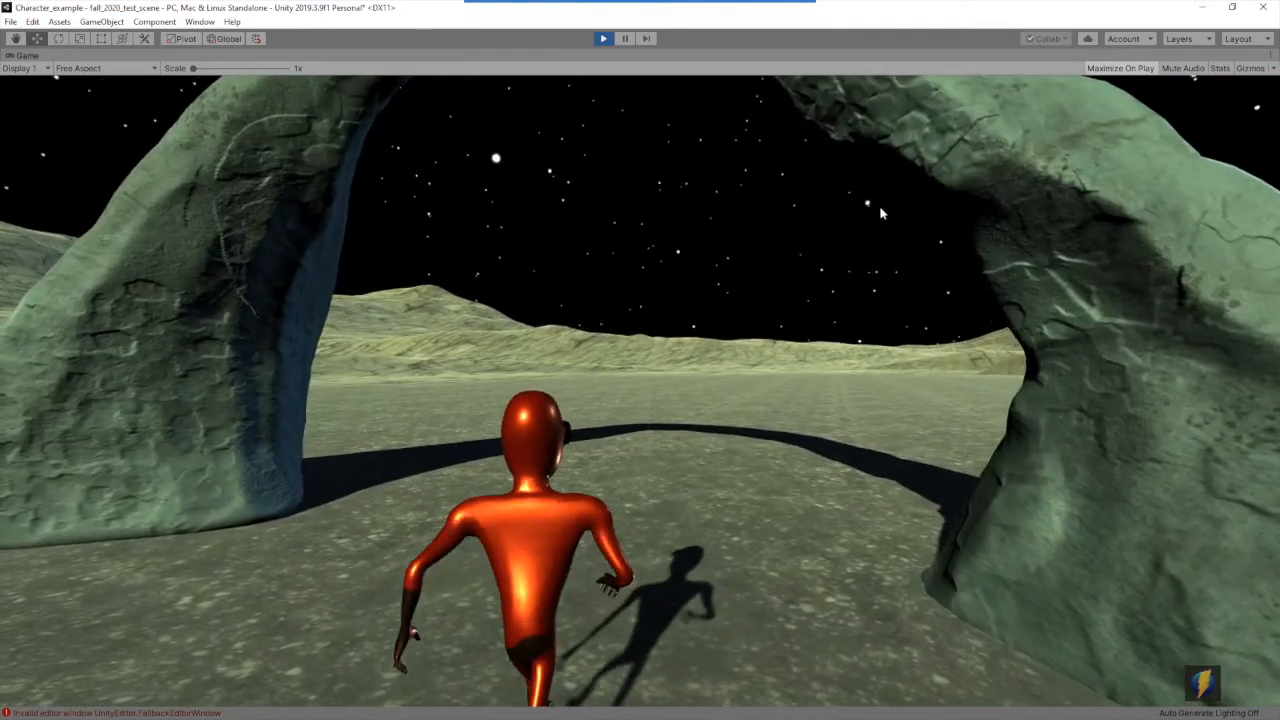
{"action": "key", "text": "s"}
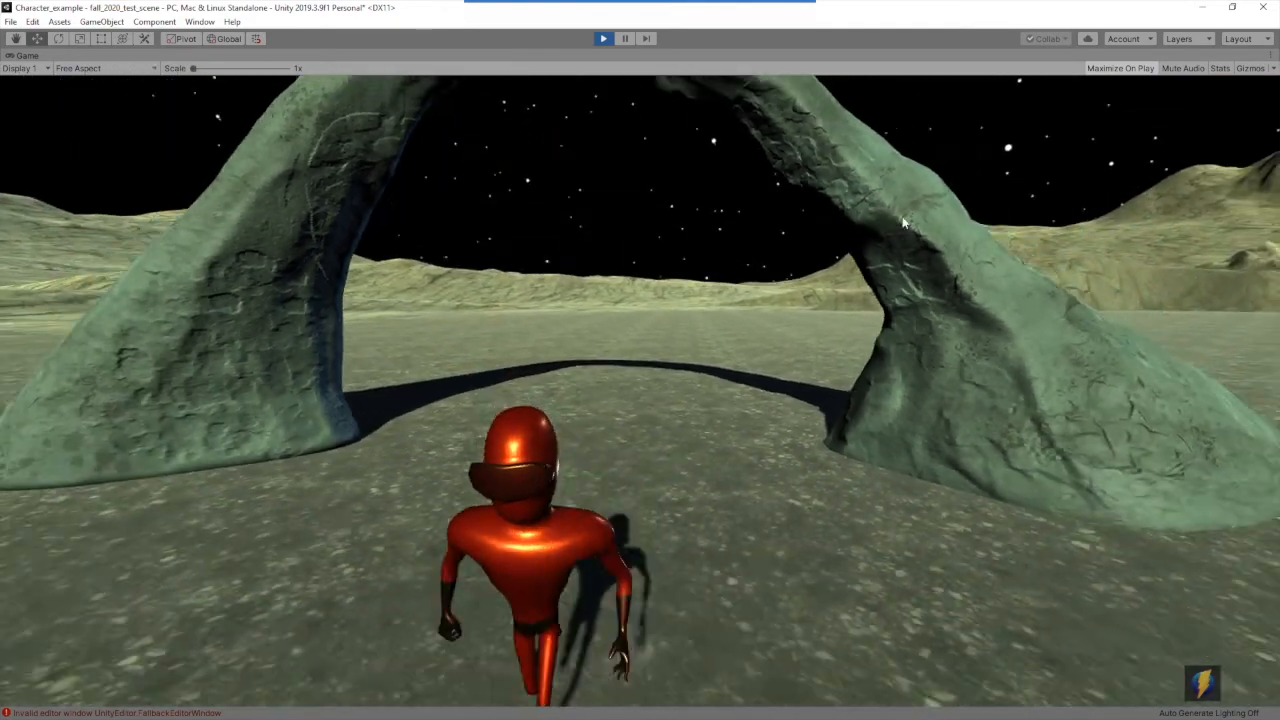
{"action": "key", "text": "w"}
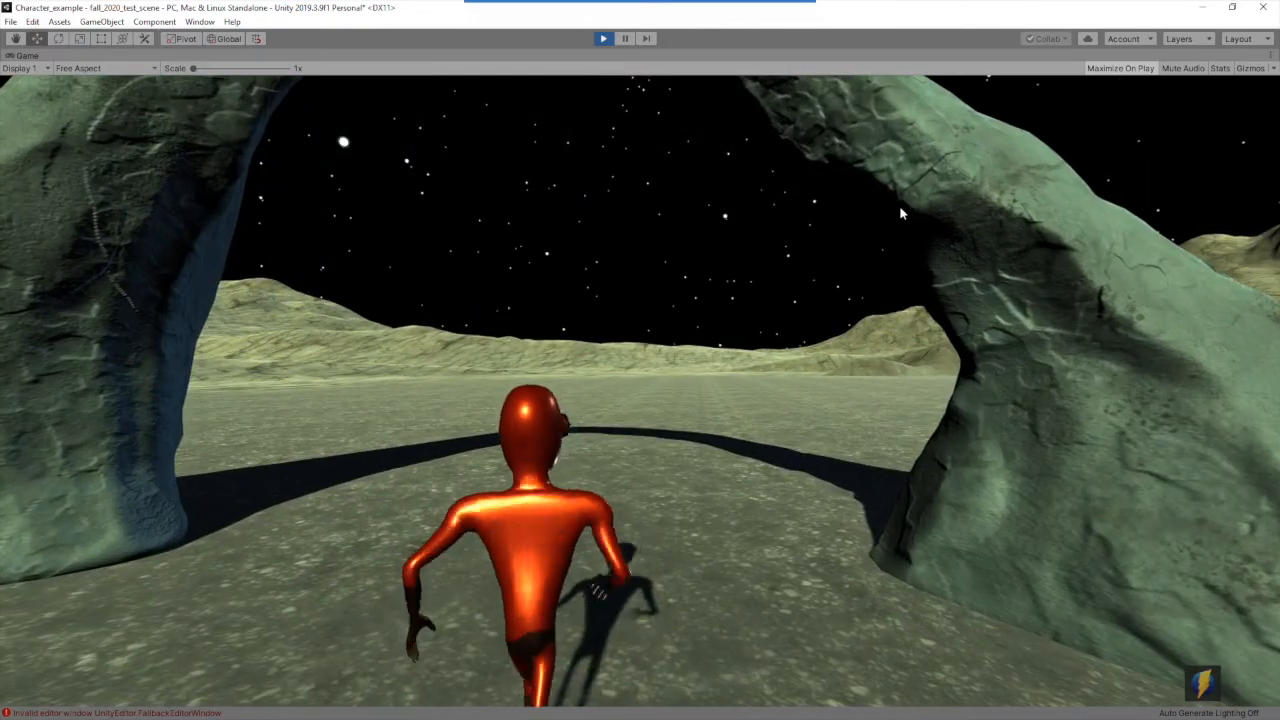
{"action": "key", "text": "a"}
{"action": "key", "text": "s"}
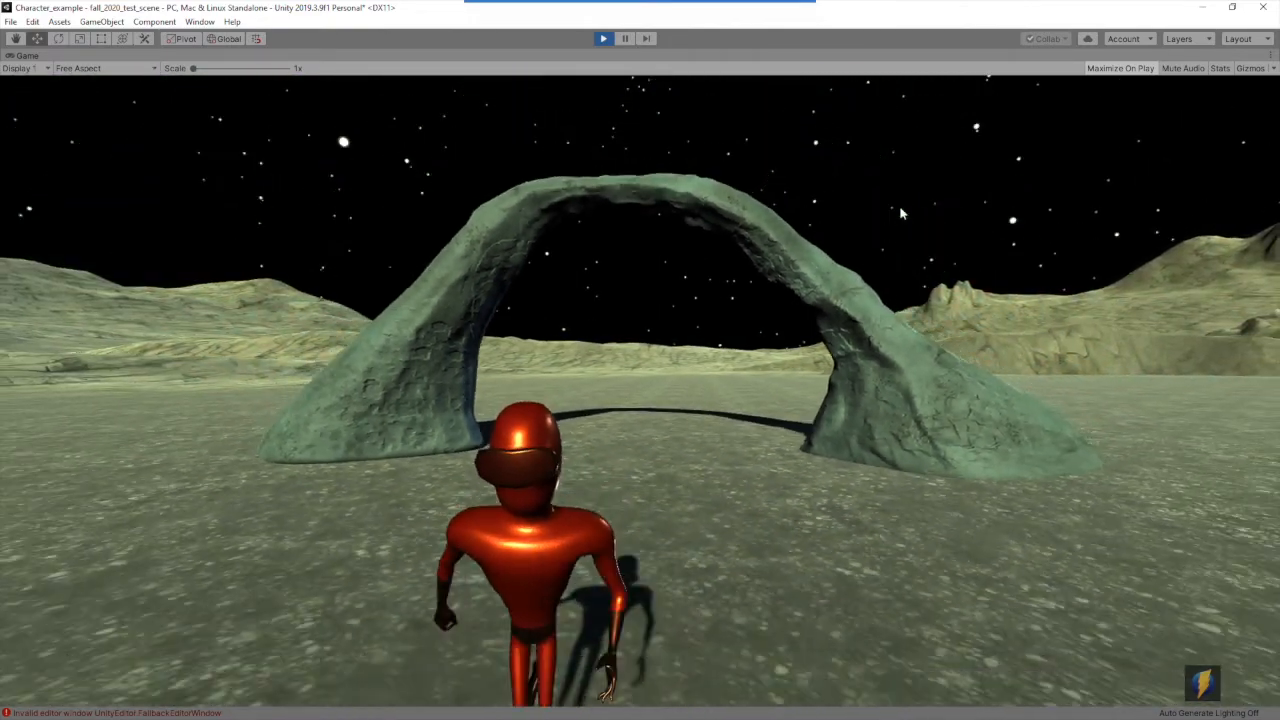
{"action": "key", "text": "w"}
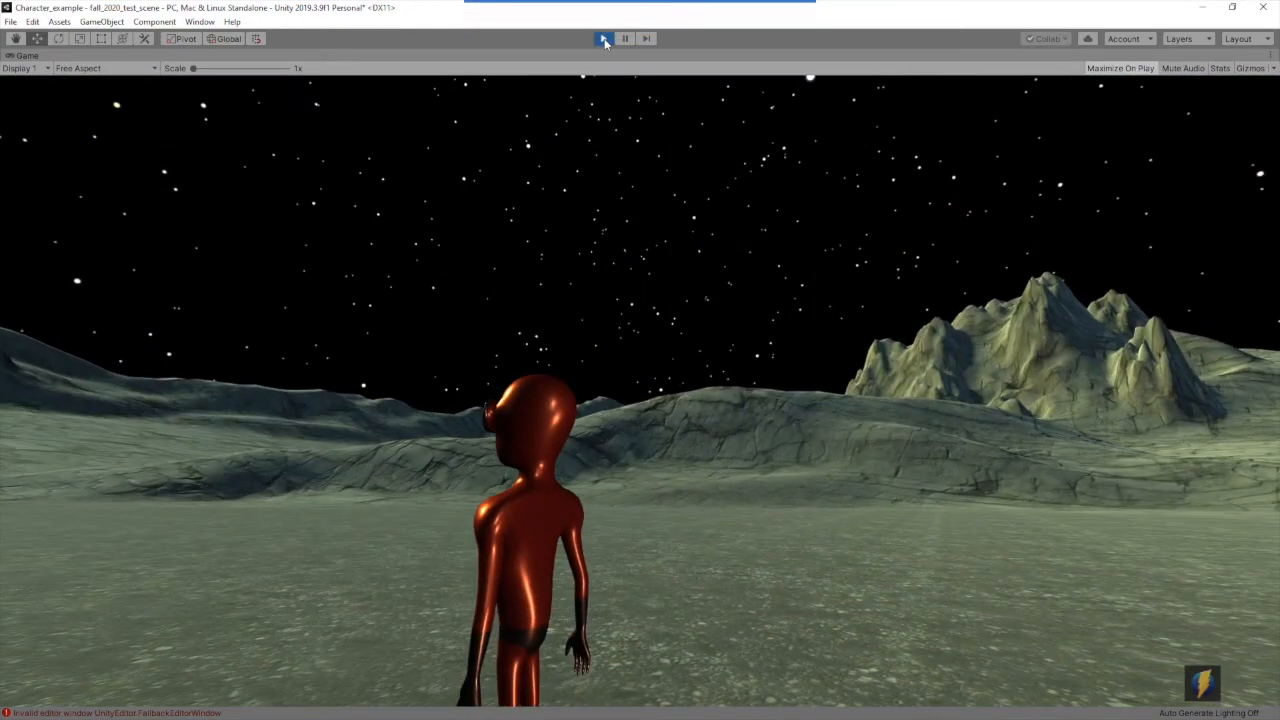
{"action": "left_click", "coordinate": [604, 40]}
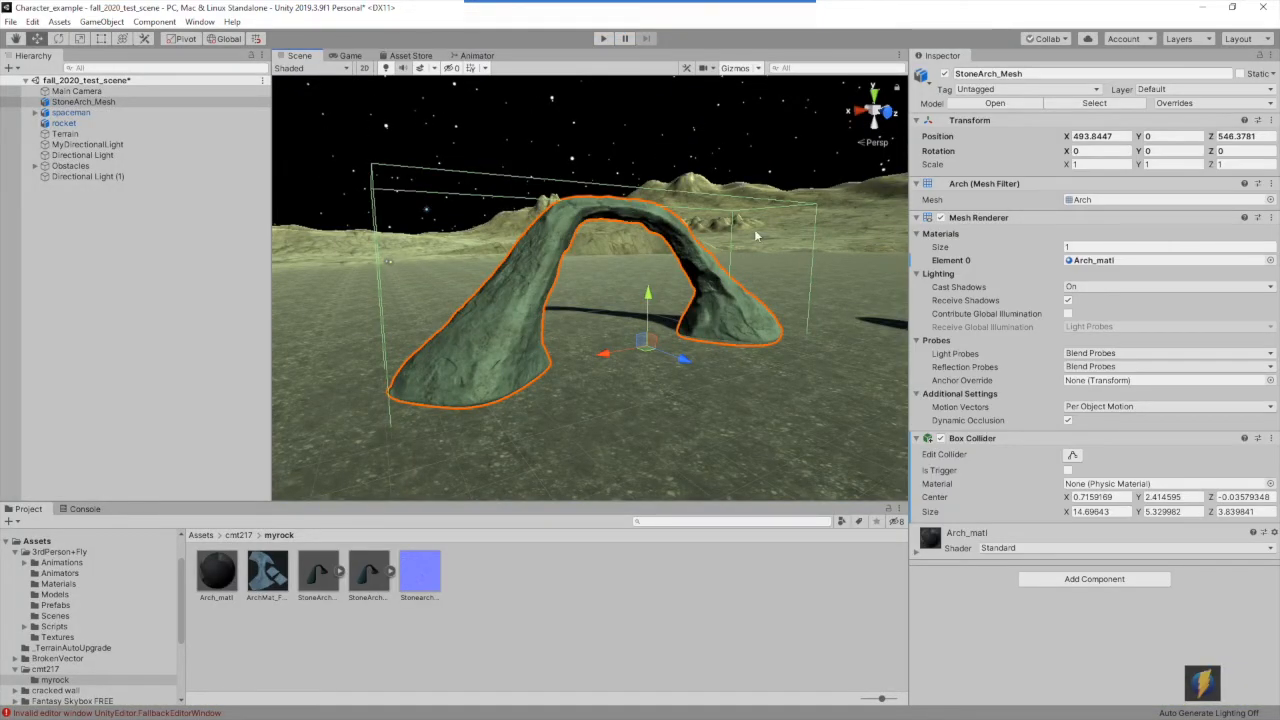
Remove the Box Collider component from StoneArch_Mesh
{"action": "left_click_drag", "start_coordinate": [717, 240], "coordinate": [664, 240], "text": "alt"}
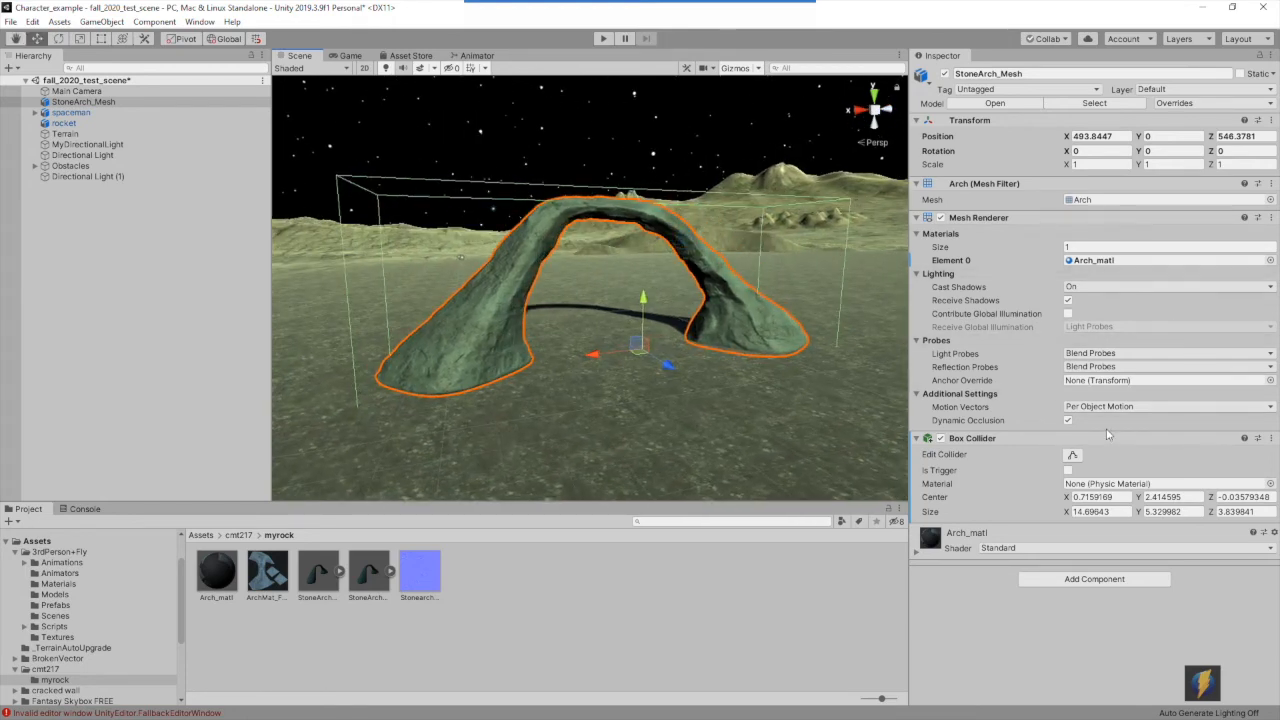
{"action": "right_click", "coordinate": [996, 441]}
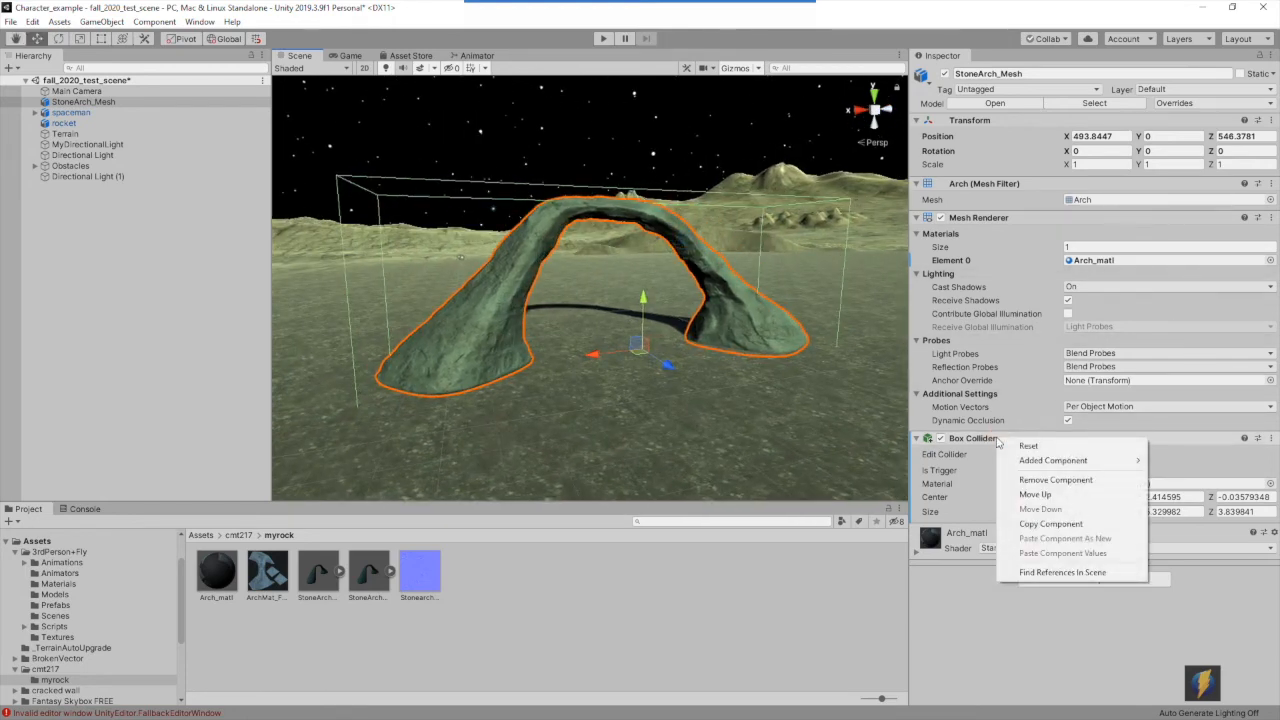
{"action": "left_click", "coordinate": [1047, 481]}
{"action": "left_click_drag", "start_coordinate": [760, 375], "coordinate": [732, 372], "text": "alt"}
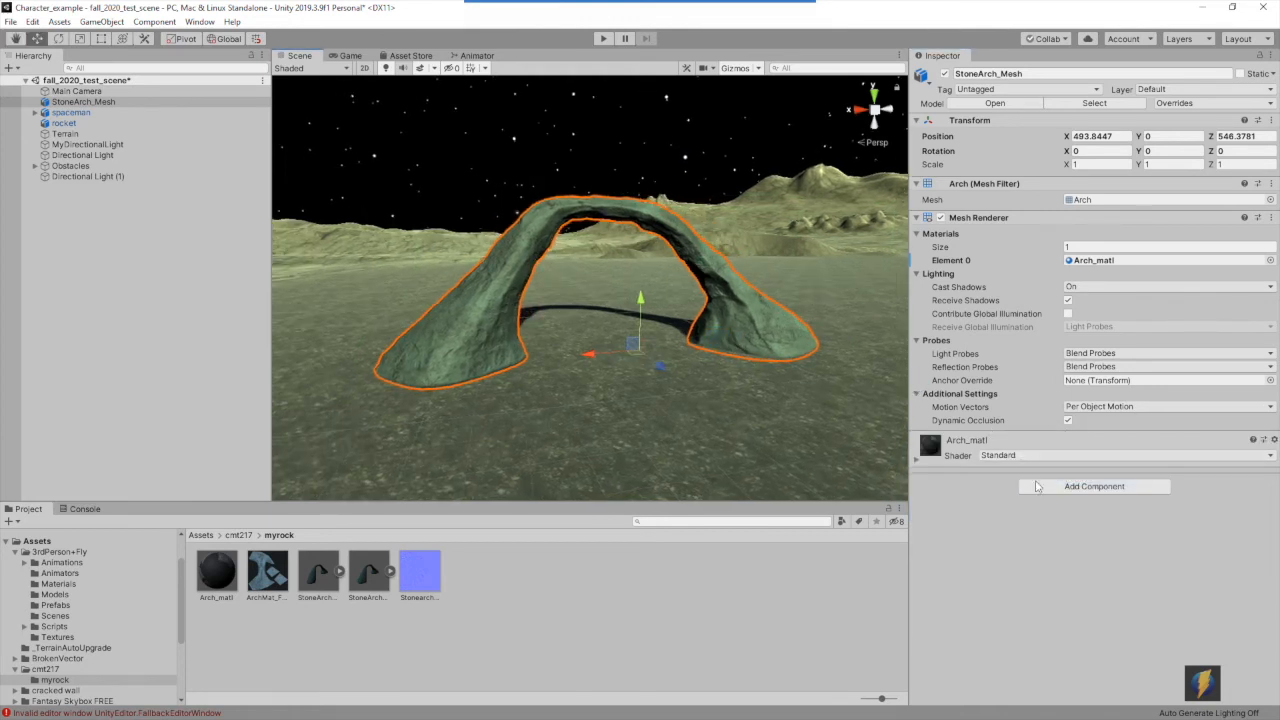
Add a Mesh Collider from the Physics components to StoneArch_Mesh
{"action": "left_click", "coordinate": [1066, 489]}
{"action": "left_click", "coordinate": [1052, 653]}
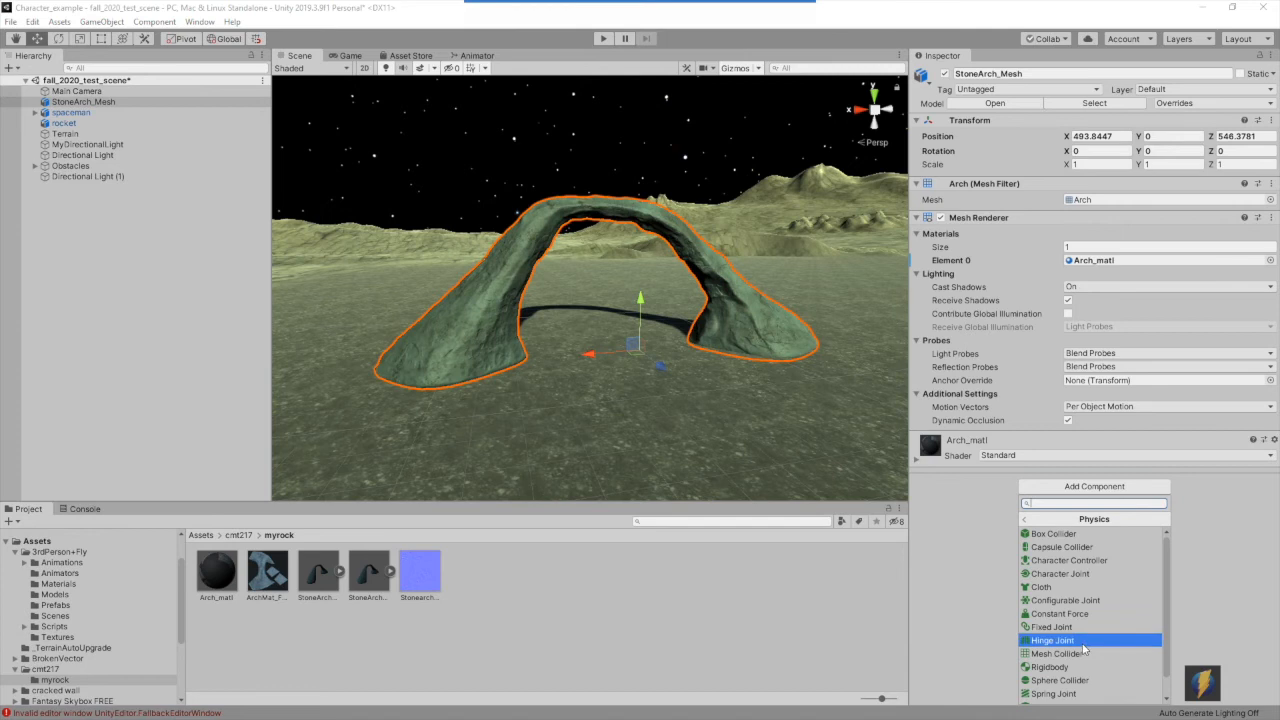
{"action": "left_click", "coordinate": [1066, 654]}
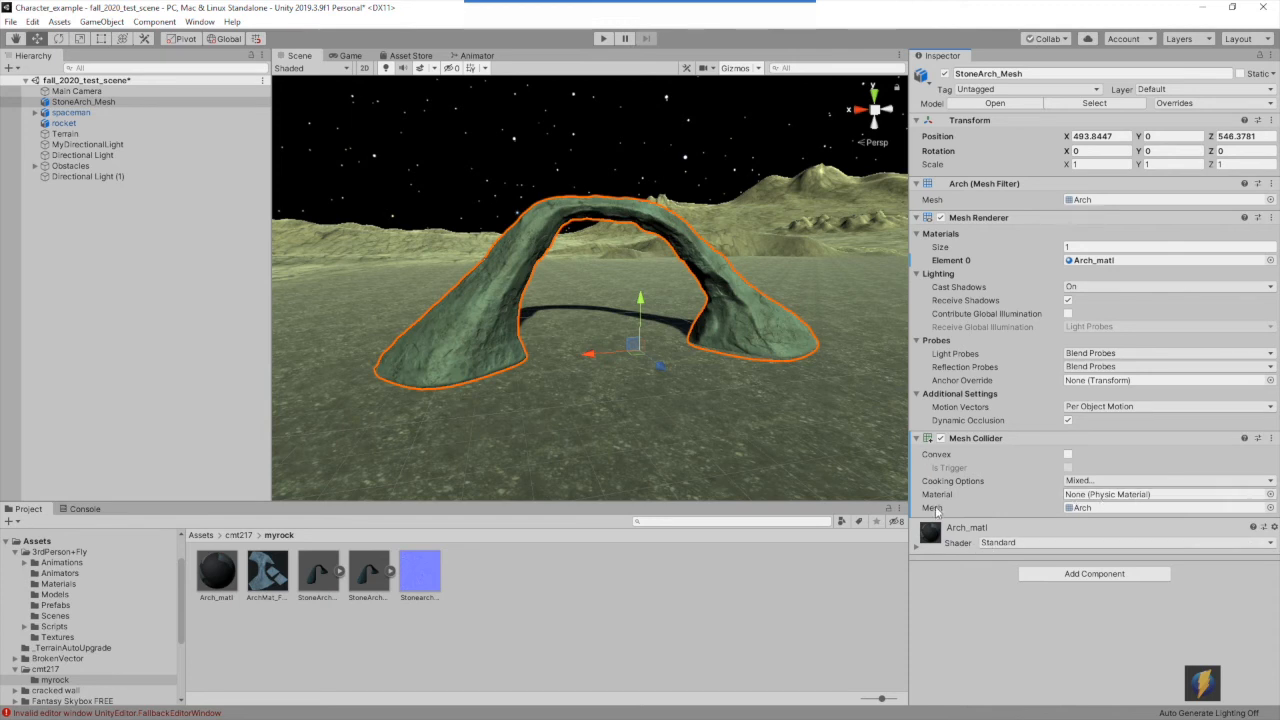
Assign the low-poly Arch mesh from StoneArch_collision.fbx as the Mesh Collider's mesh
{"action": "left_click", "coordinate": [689, 26]}
{"action": "mouse_move", "coordinate": [788, 306]}
{"action": "left_mouse_down"}
{"action": "mouse_move", "coordinate": [925, 480]}
{"action": "mouse_move", "coordinate": [1203, 468]}
{"action": "mouse_move", "coordinate": [1256, 505]}
{"action": "left_mouse_up"}
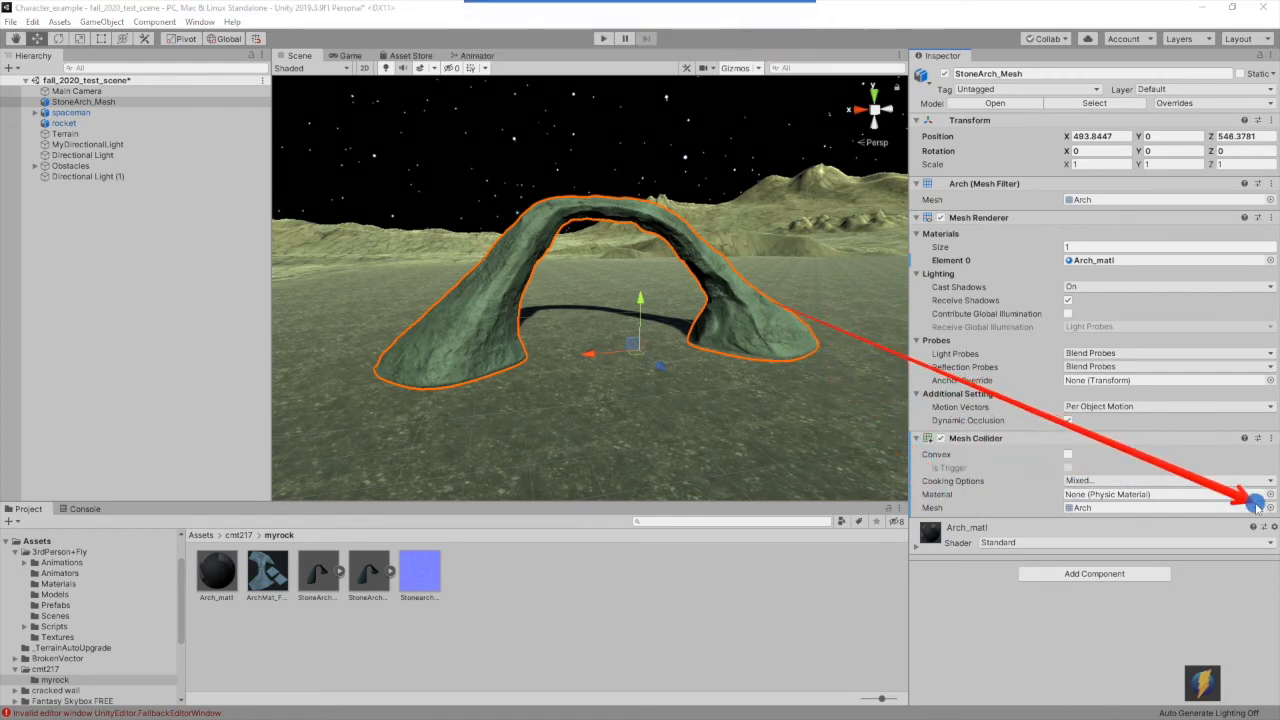
{"action": "left_click", "coordinate": [1270, 508]}
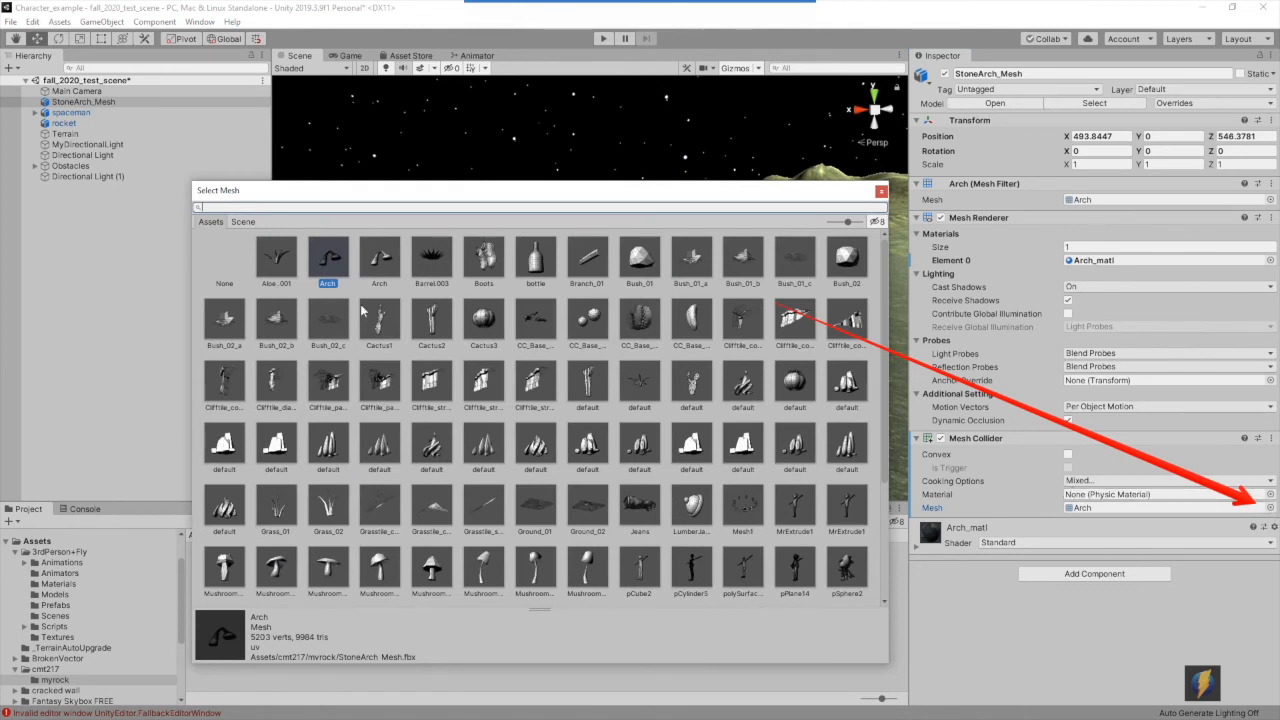
{"action": "left_click", "coordinate": [376, 262]}
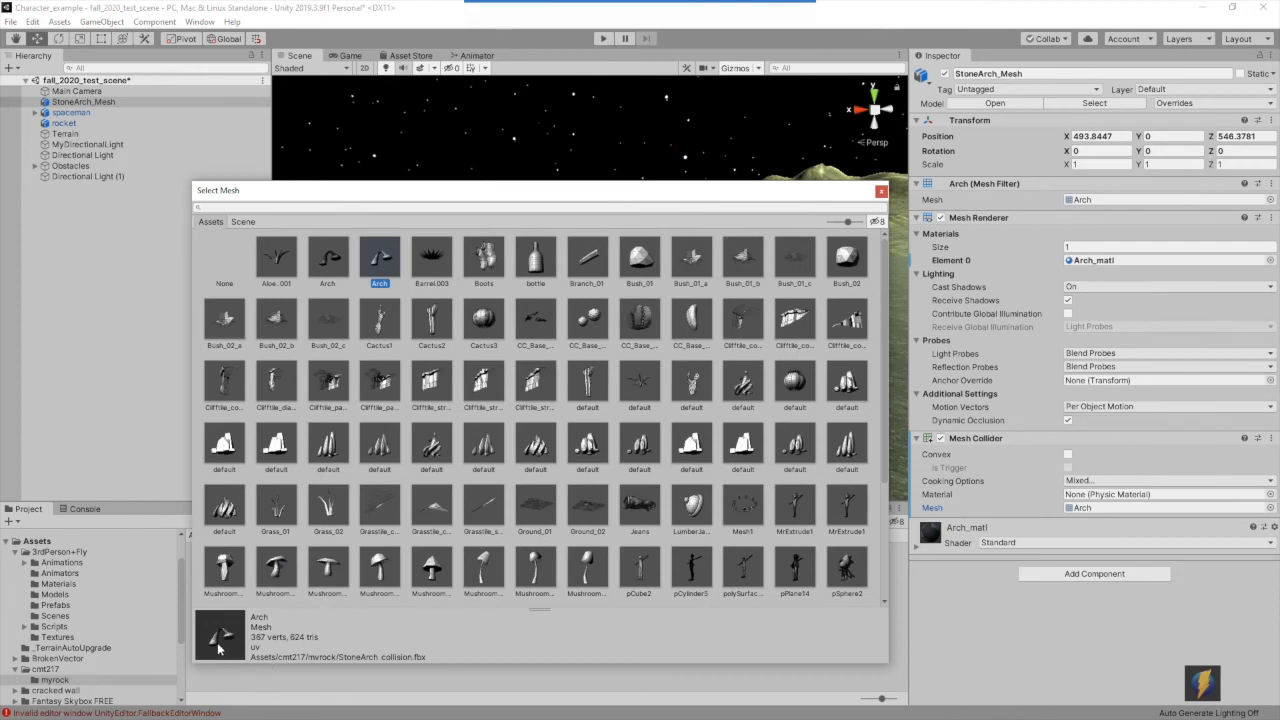
{"action": "double_click", "coordinate": [385, 264]}
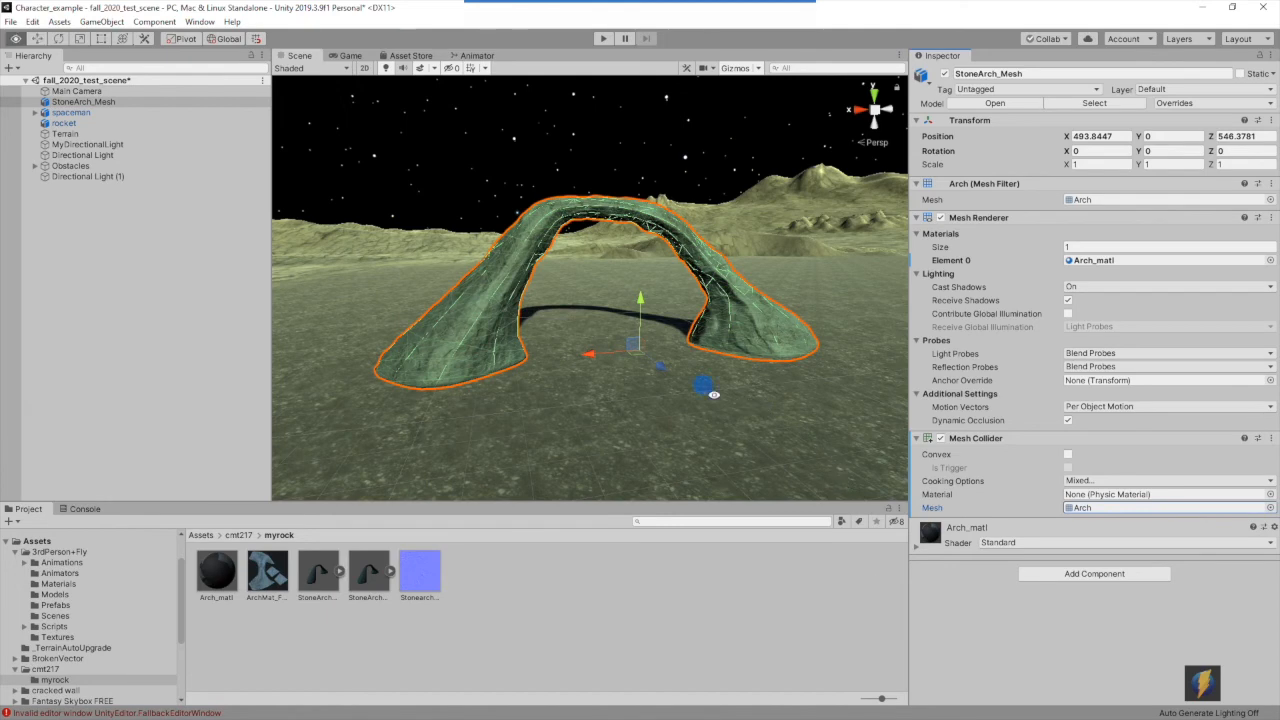
{"action": "left_click_drag", "start_coordinate": [714, 395], "coordinate": [666, 390], "text": "alt"}
{"action": "right_click_drag", "start_coordinate": [572, 383], "coordinate": [868, 396], "text": "alt"}
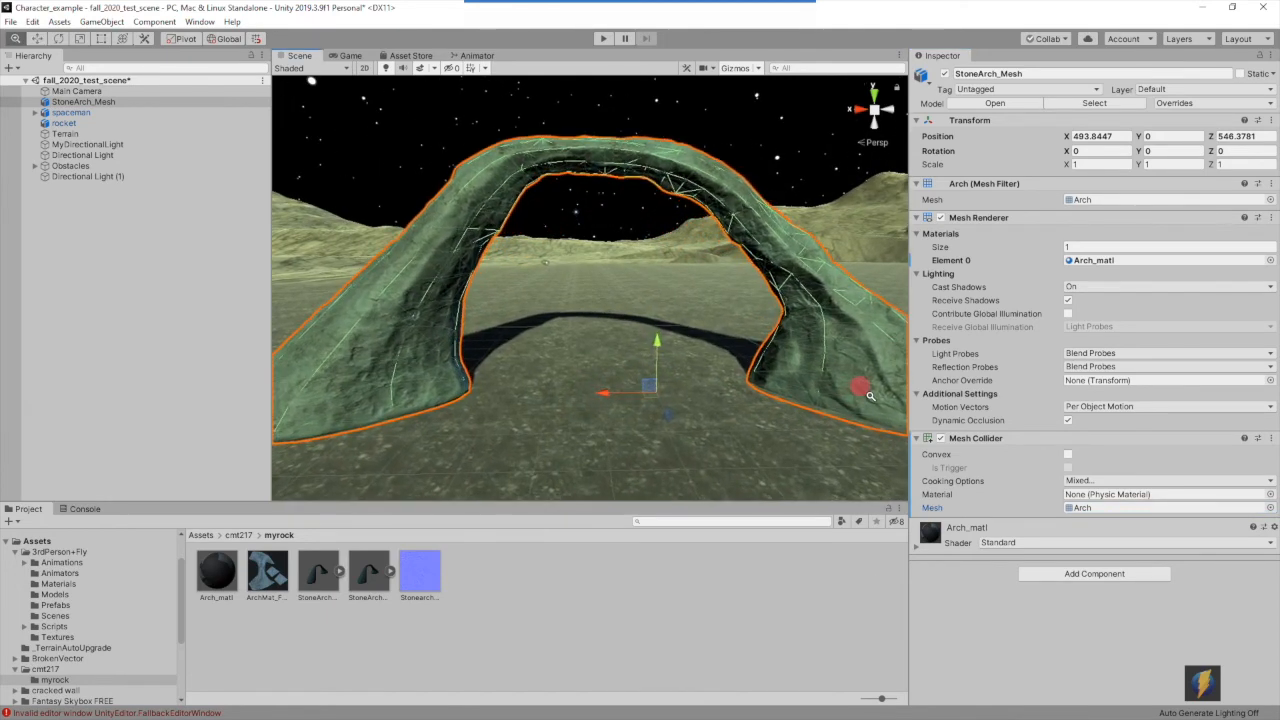
{"action": "right_click_drag", "start_coordinate": [777, 363], "coordinate": [668, 372], "text": "alt"}
{"action": "left_click_drag", "start_coordinate": [668, 372], "coordinate": [648, 373], "text": "alt"}
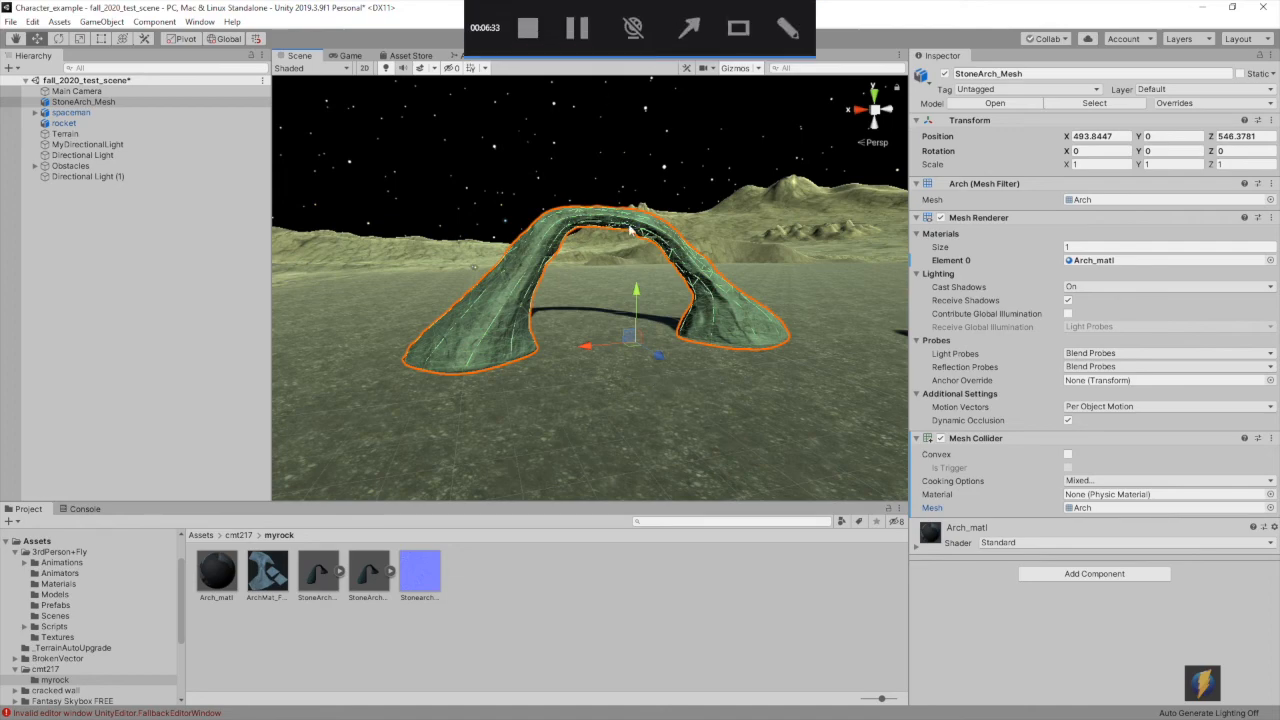
Play-test the new collider by running the character into the arch's leg and jumping up onto the top of the arch
{"action": "left_click", "coordinate": [601, 39]}
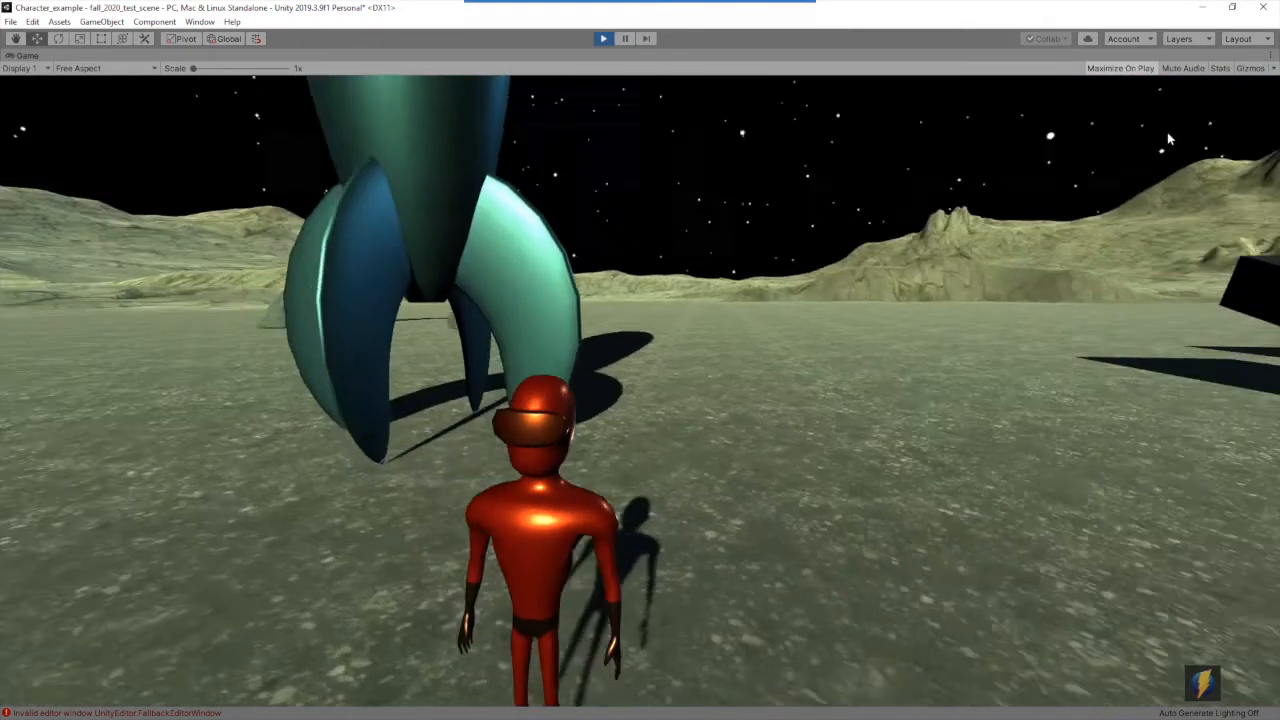
{"action": "key", "text": "w"}
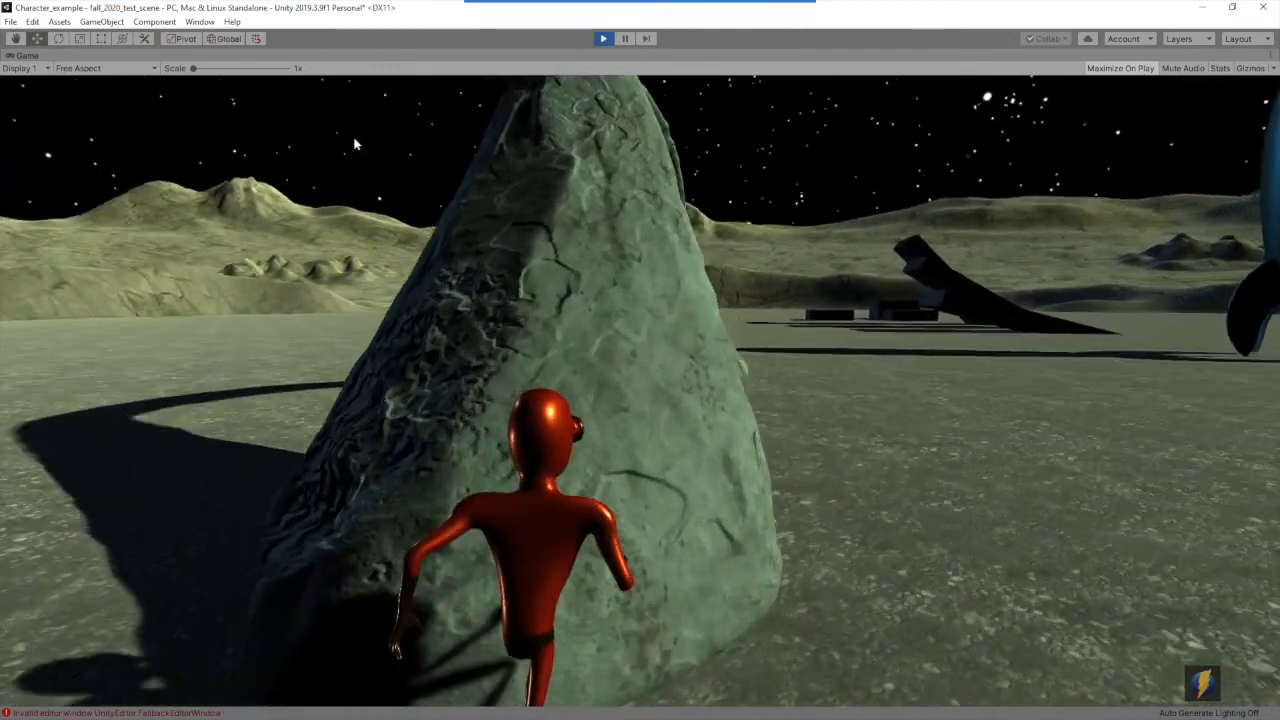
{"action": "key", "text": "space"}
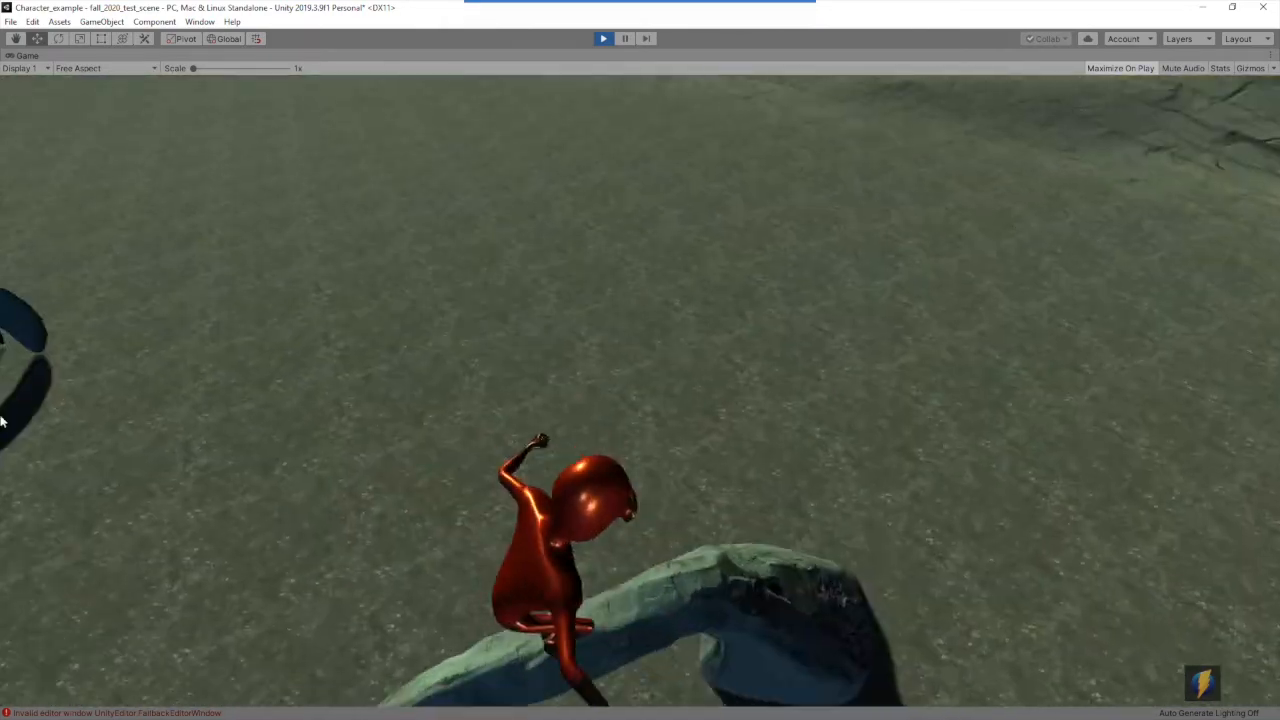
{"action": "key", "text": "w"}
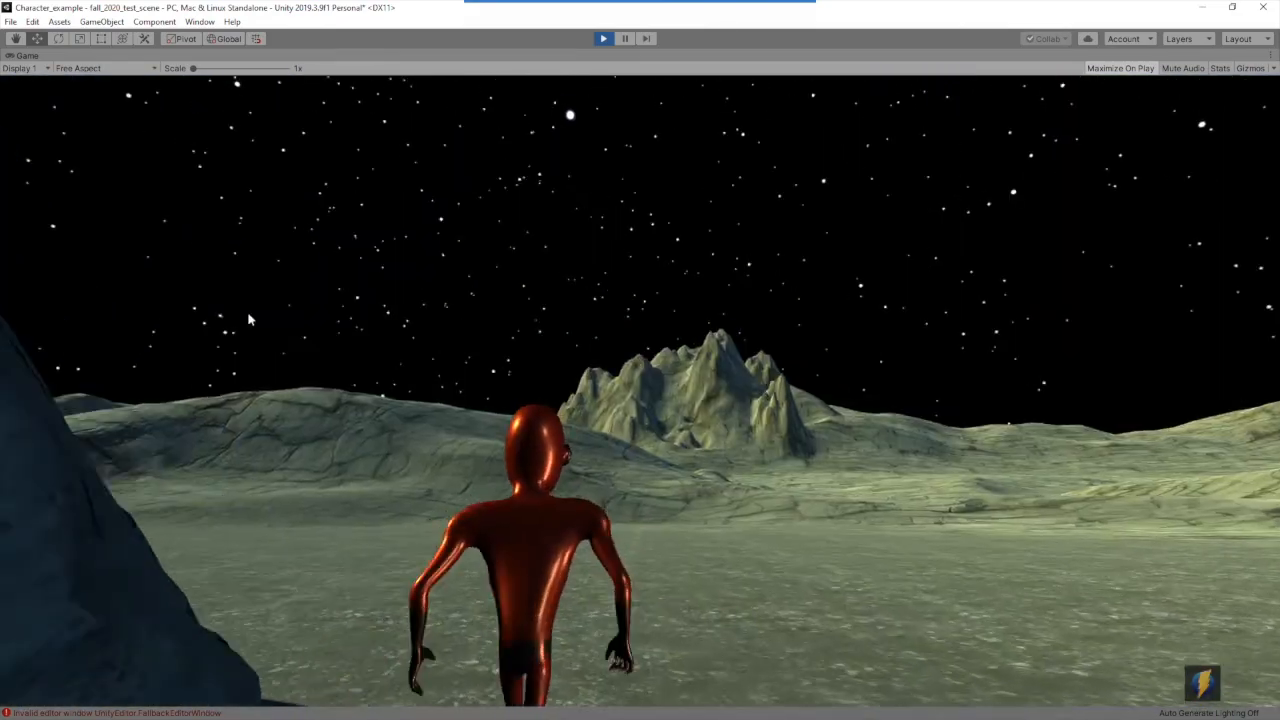
Jump the character over the arch again, run it around and under the legs, and end the play test
{"action": "key", "text": "space"}
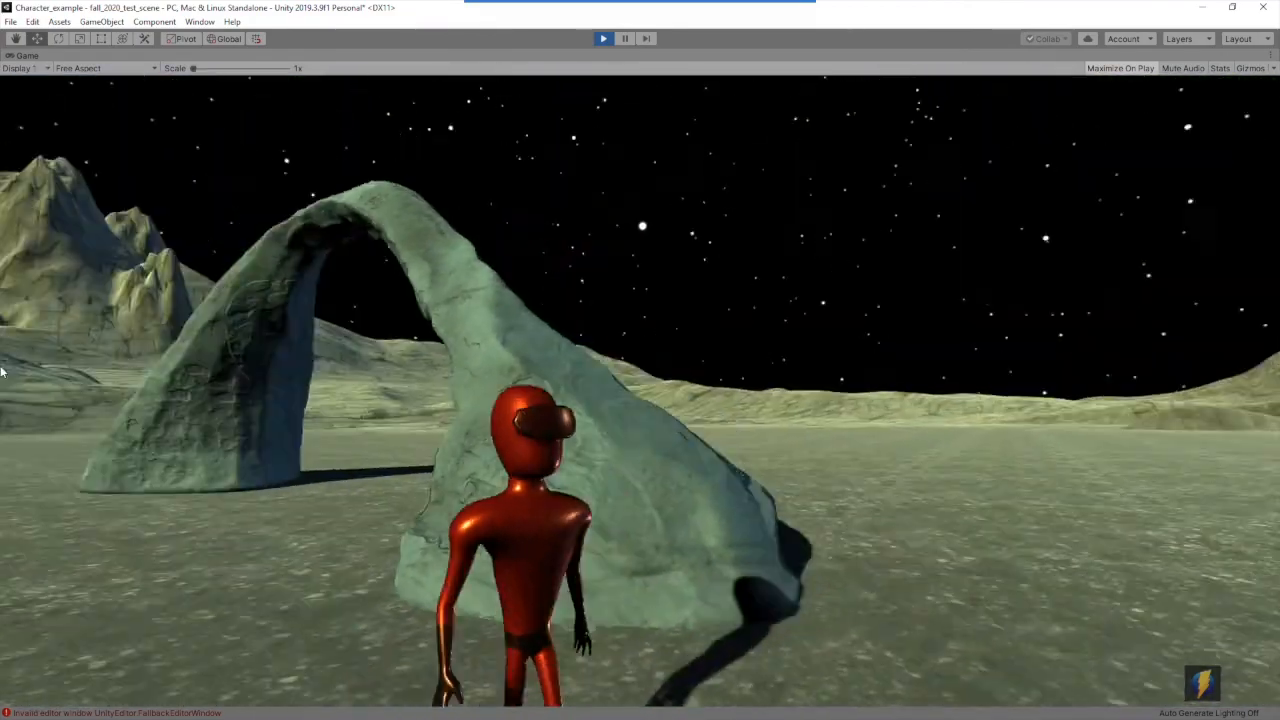
{"action": "key", "text": "w"}
{"action": "key", "text": "space"}
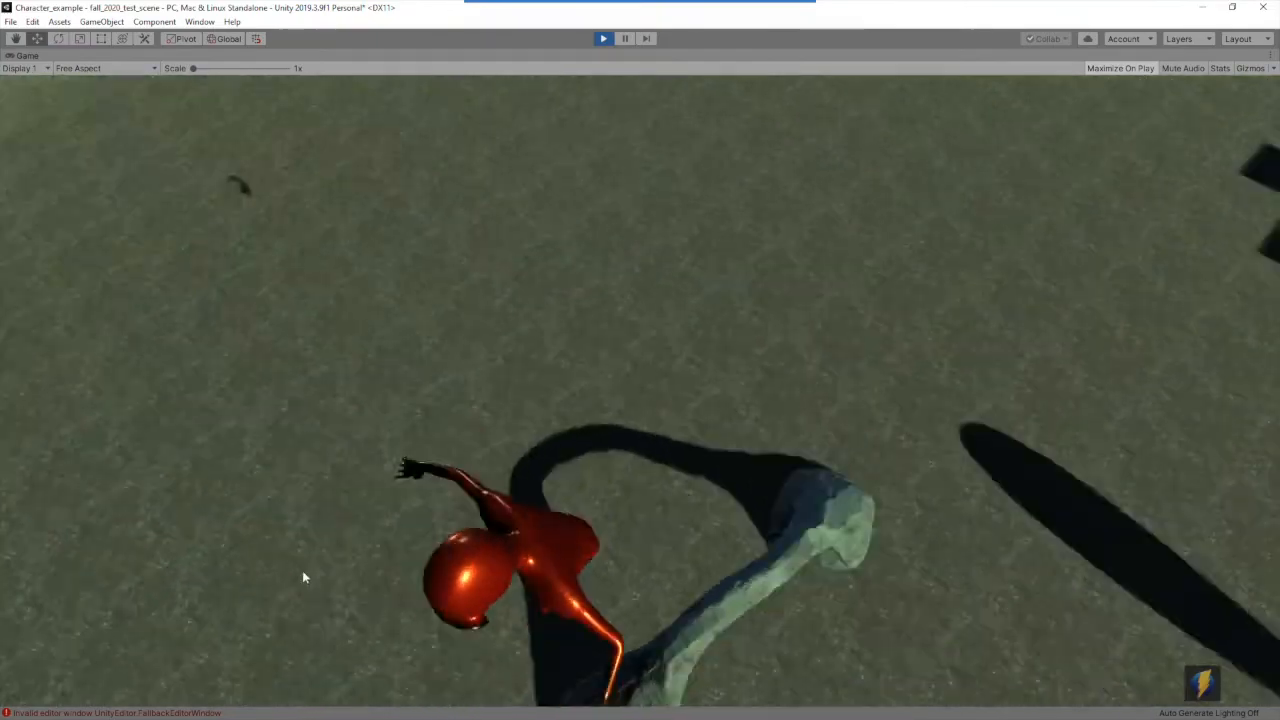
{"action": "key", "text": "w"}
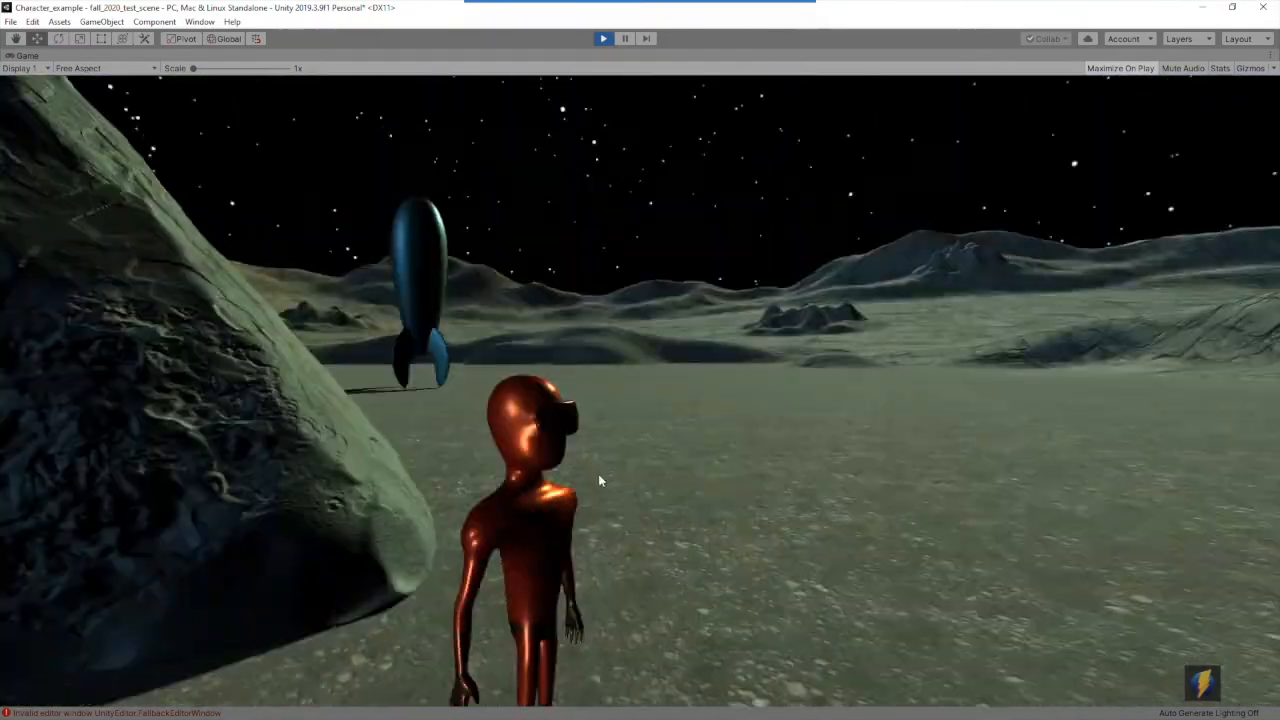
{"action": "key", "text": "w"}
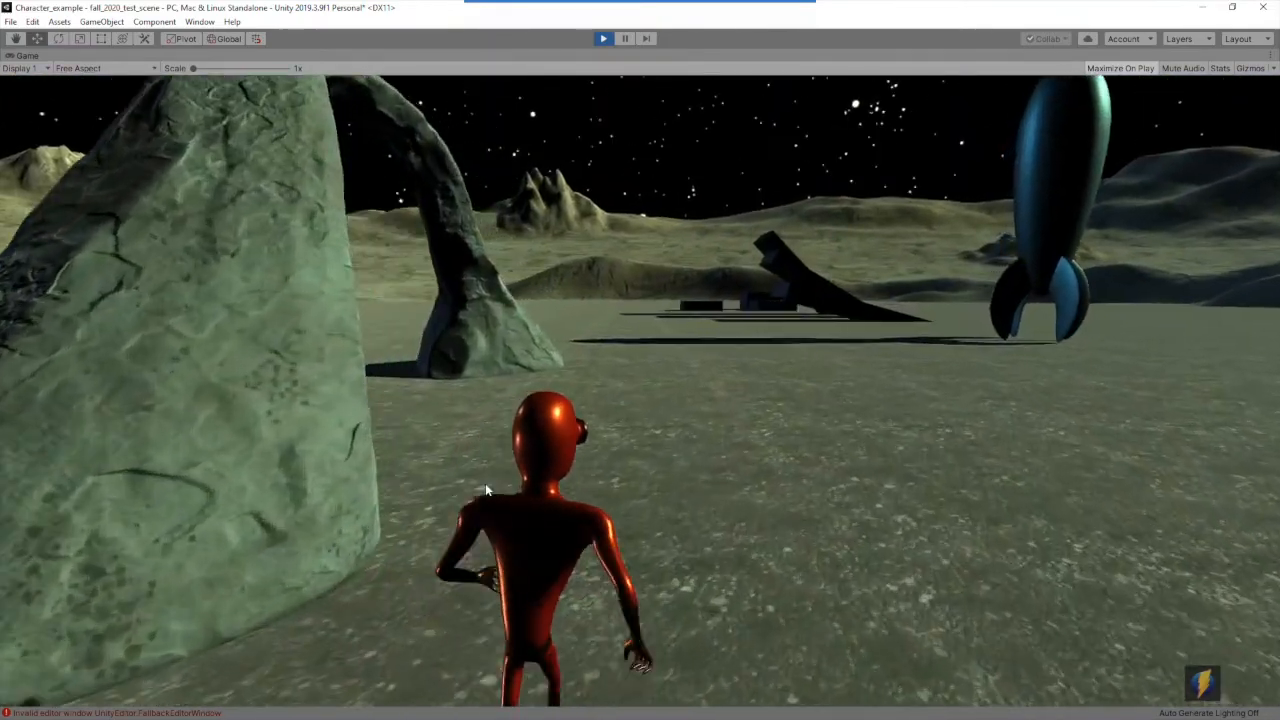
{"action": "key", "text": "w"}
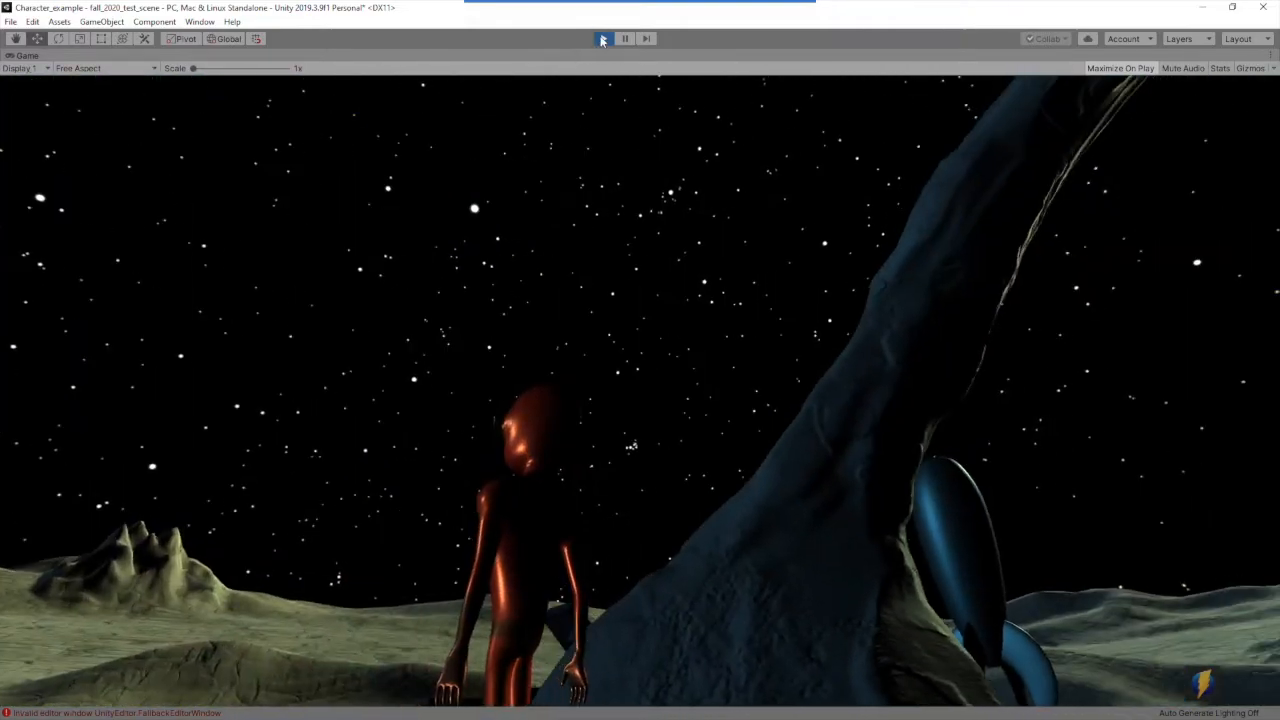
{"action": "left_click", "coordinate": [603, 38]}
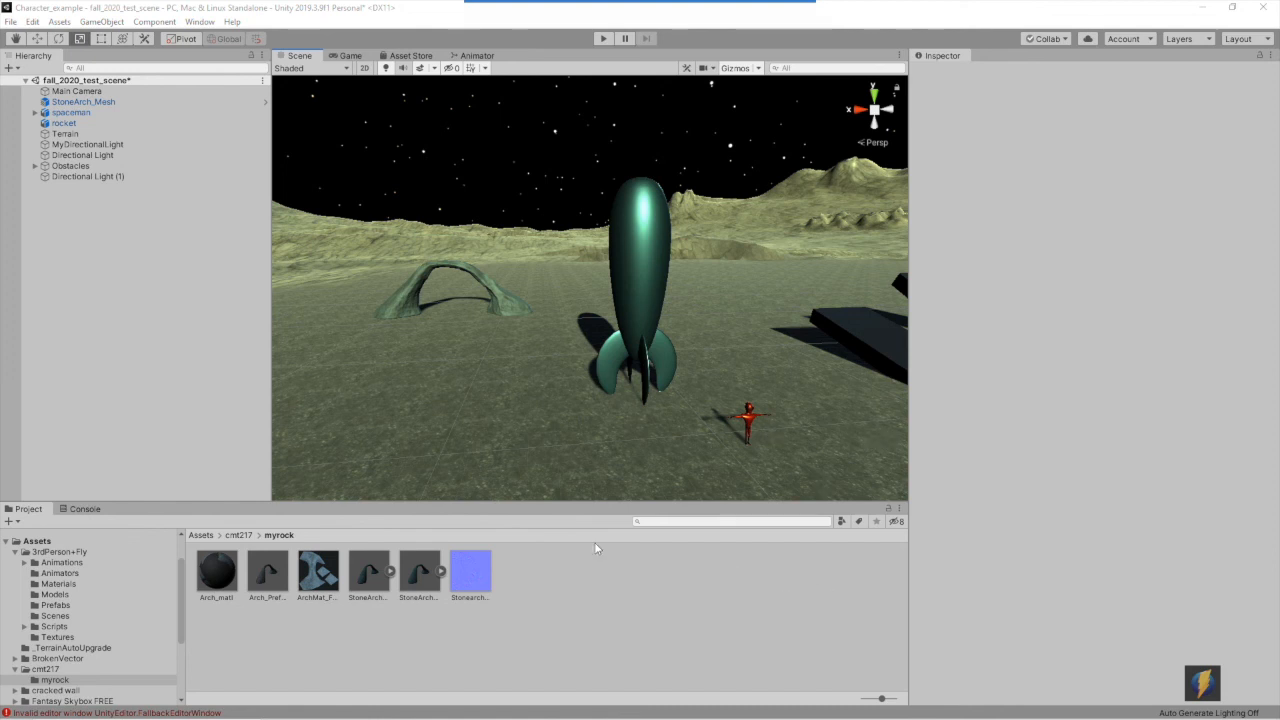
Place an instance of Arch_Prefab from the myrock folder on the terrain beyond the rocket
{"action": "left_click", "coordinate": [268, 578]}
{"action": "left_click_drag", "start_coordinate": [503, 272], "coordinate": [533, 325], "text": "alt"}
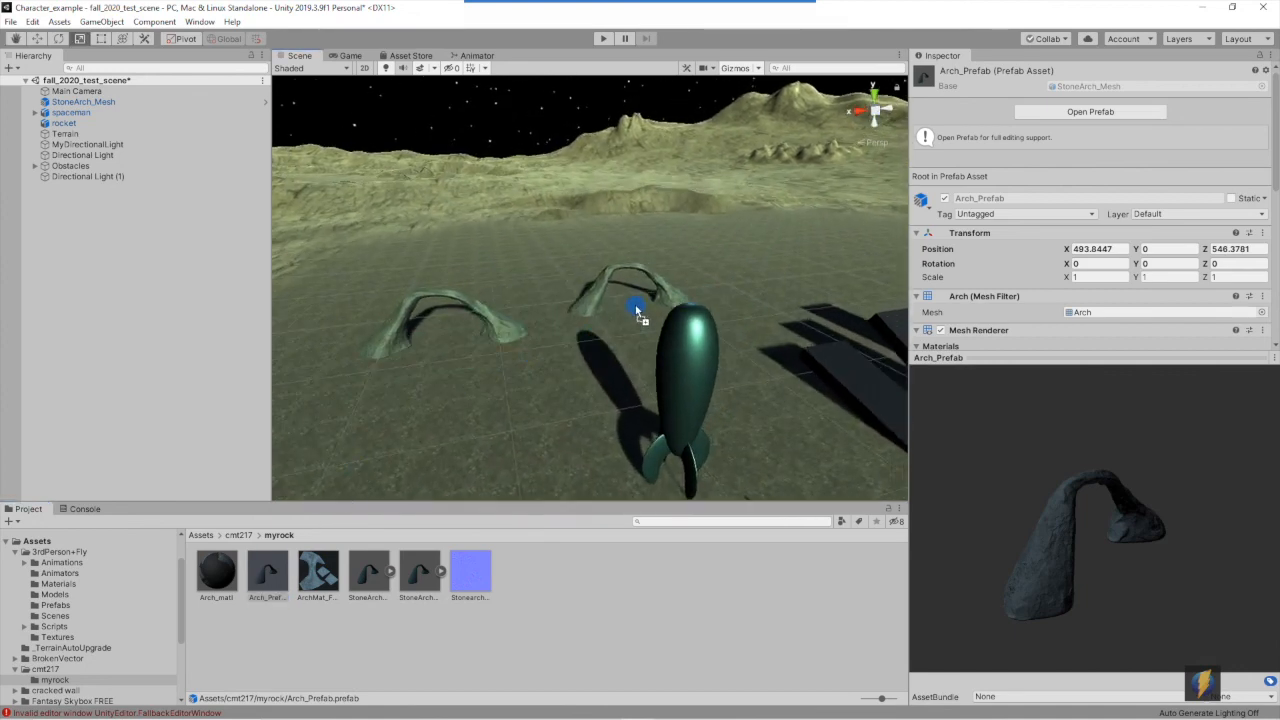
{"action": "left_click_drag", "start_coordinate": [637, 308], "coordinate": [637, 310]}
Rotate the new arch to about -128.58 degrees around Y and scale it uniformly to about 2.05
{"action": "scroll", "coordinate": [660, 350], "scroll_direction": "up", "scroll_amount": 3}
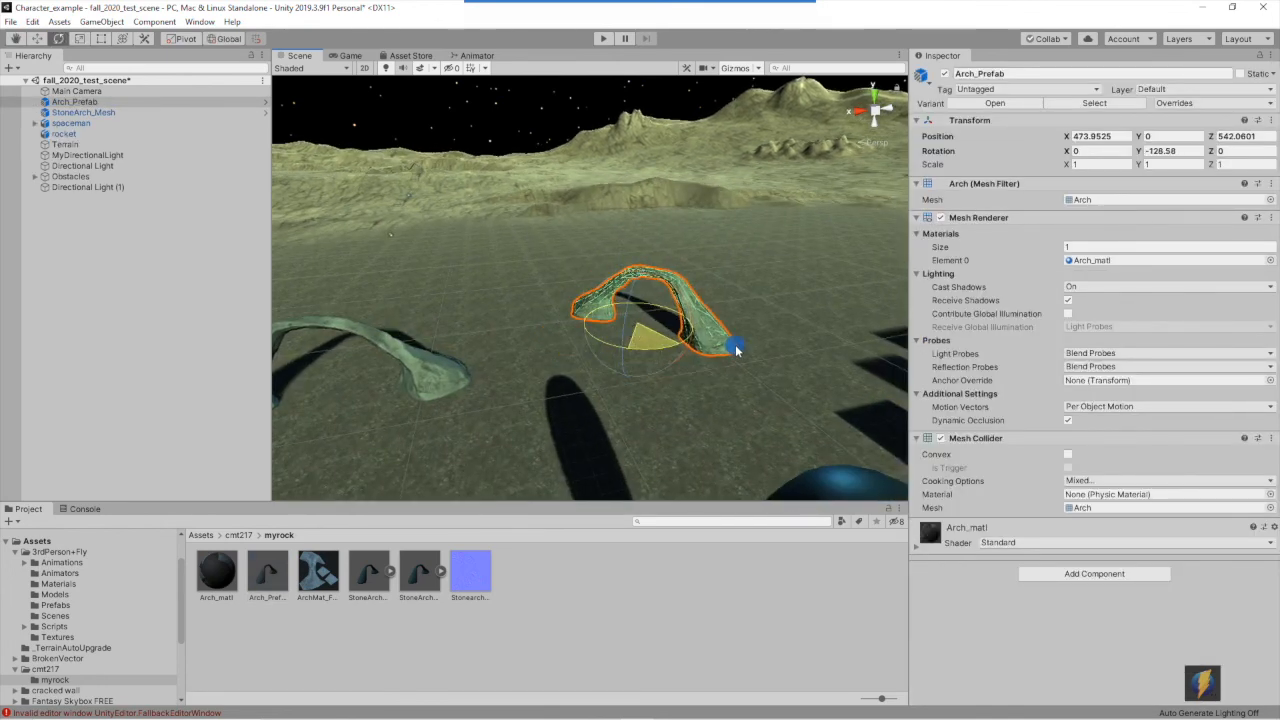
{"action": "left_click_drag", "start_coordinate": [633, 325], "coordinate": [706, 324]}
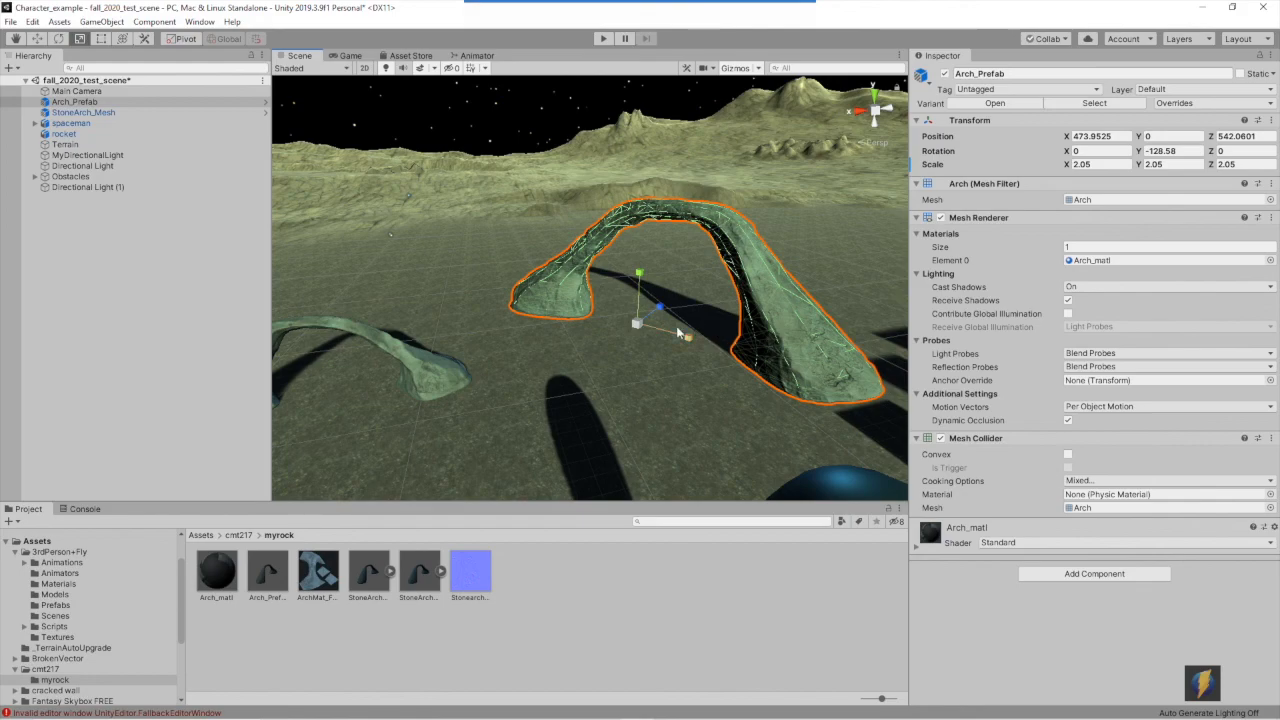
Play-test the scene by running the character through the original arch and on to the new larger one, jumping as it passes through
{"action": "left_click", "coordinate": [603, 38]}
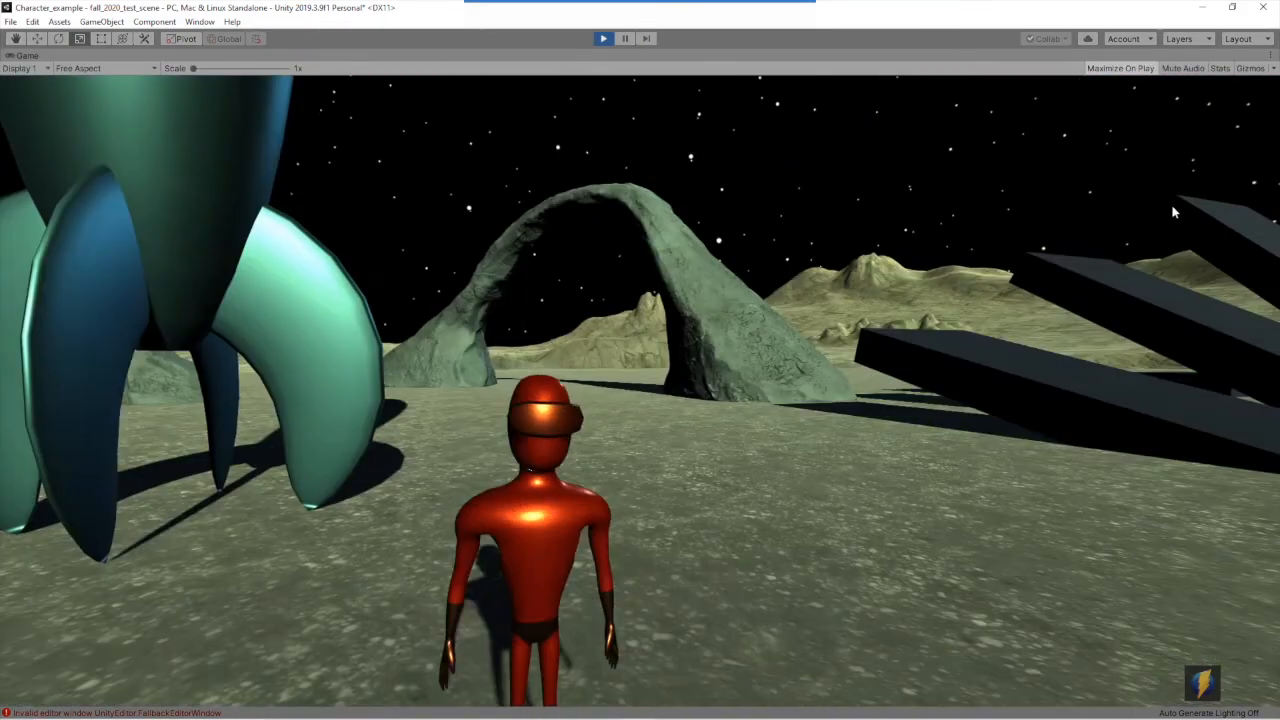
{"action": "key", "text": "w"}
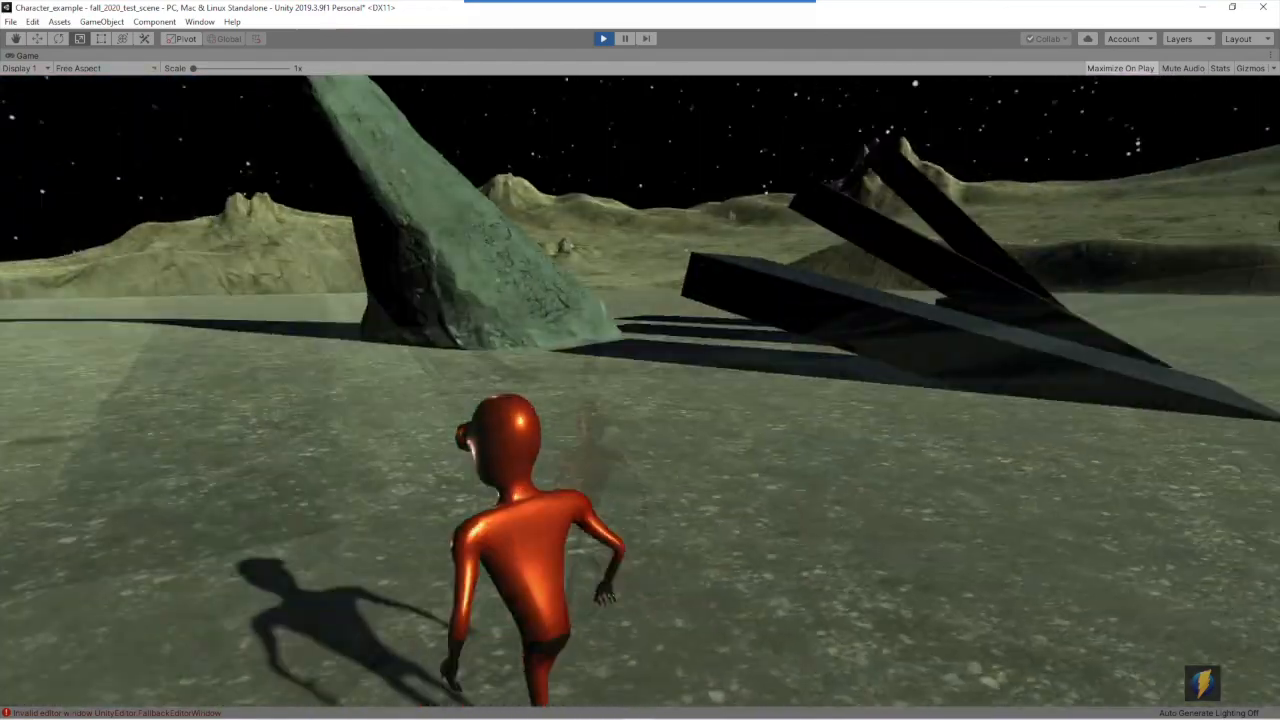
{"action": "key", "text": "w"}
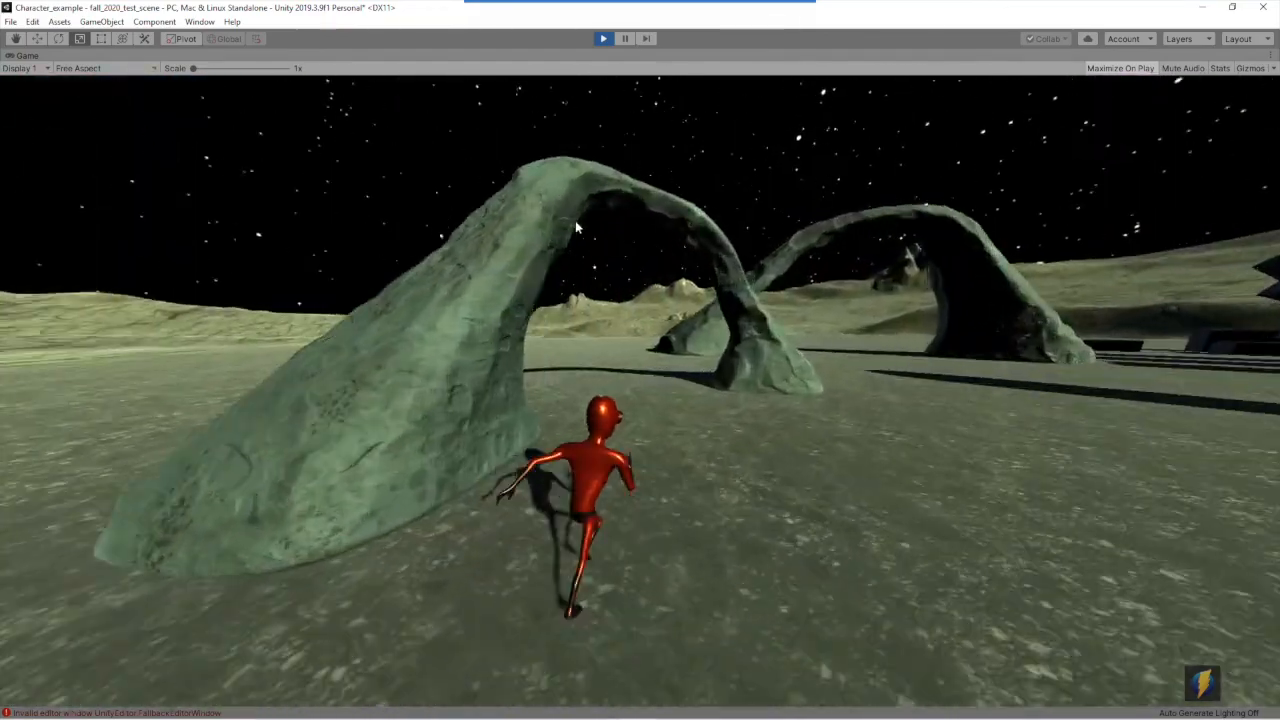
{"action": "key", "text": "w"}
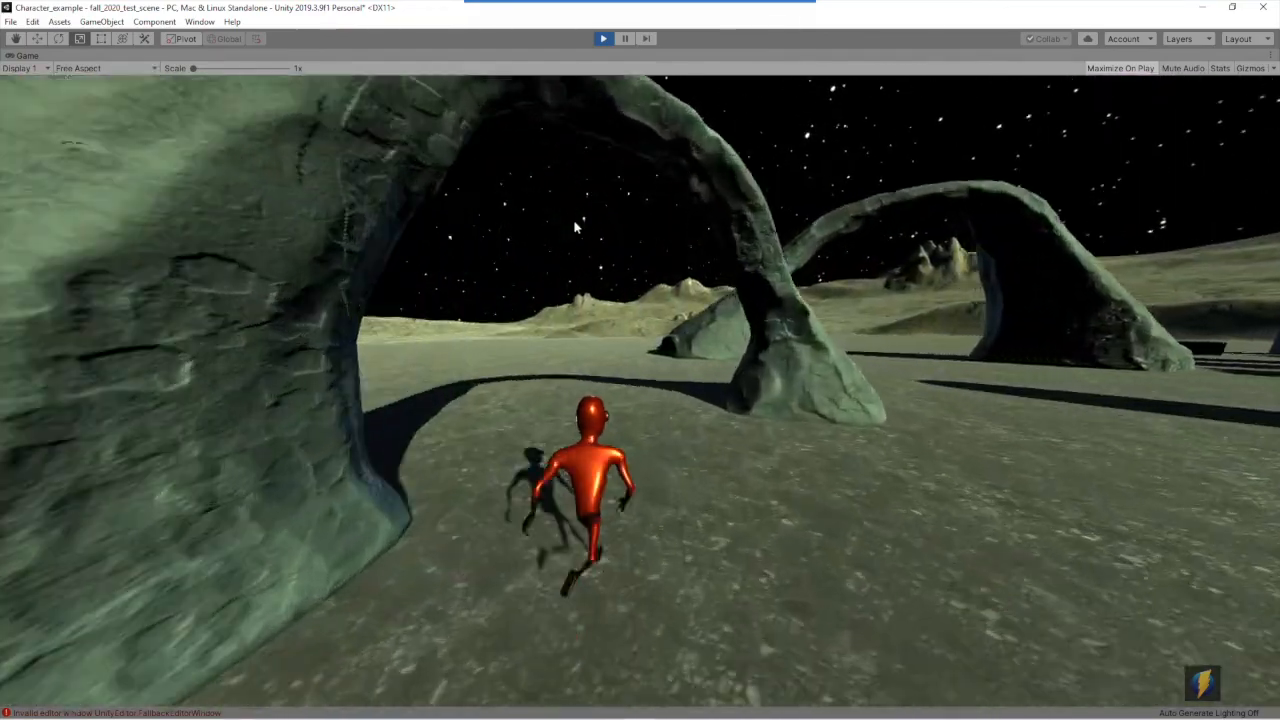
{"action": "key", "text": "w"}
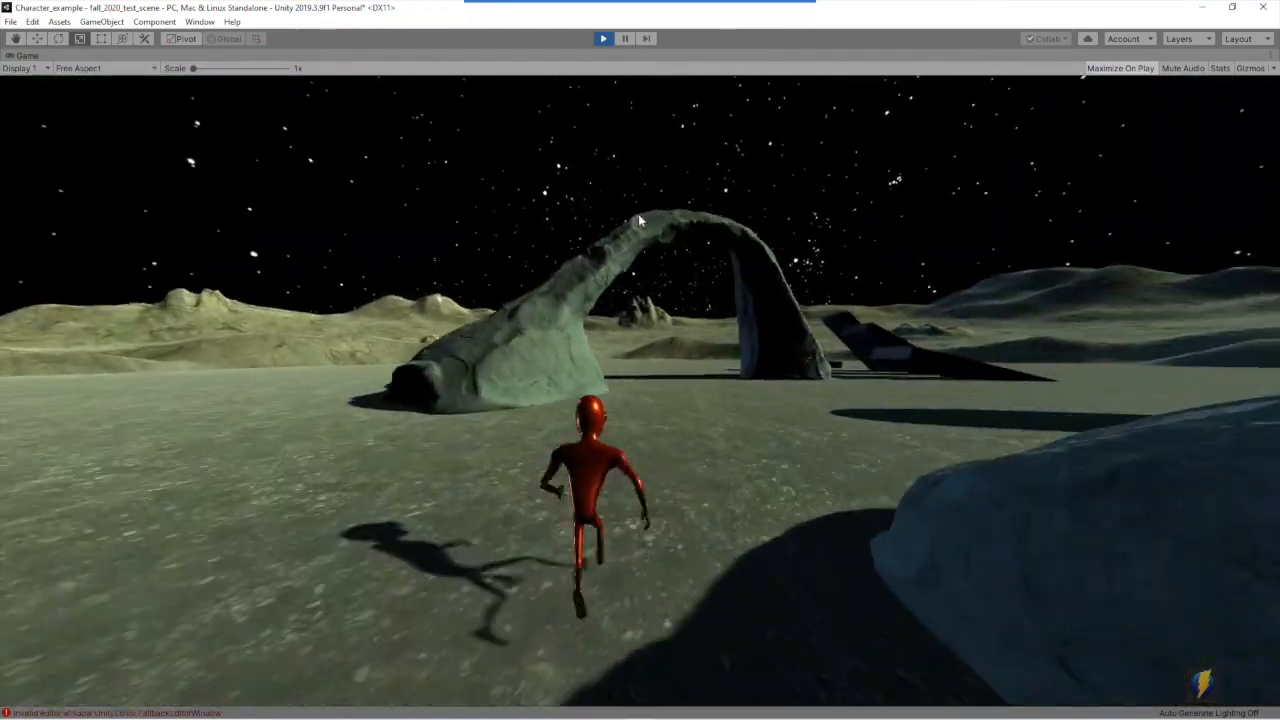
{"action": "key", "text": "space"}
{"action": "key", "text": "w"}
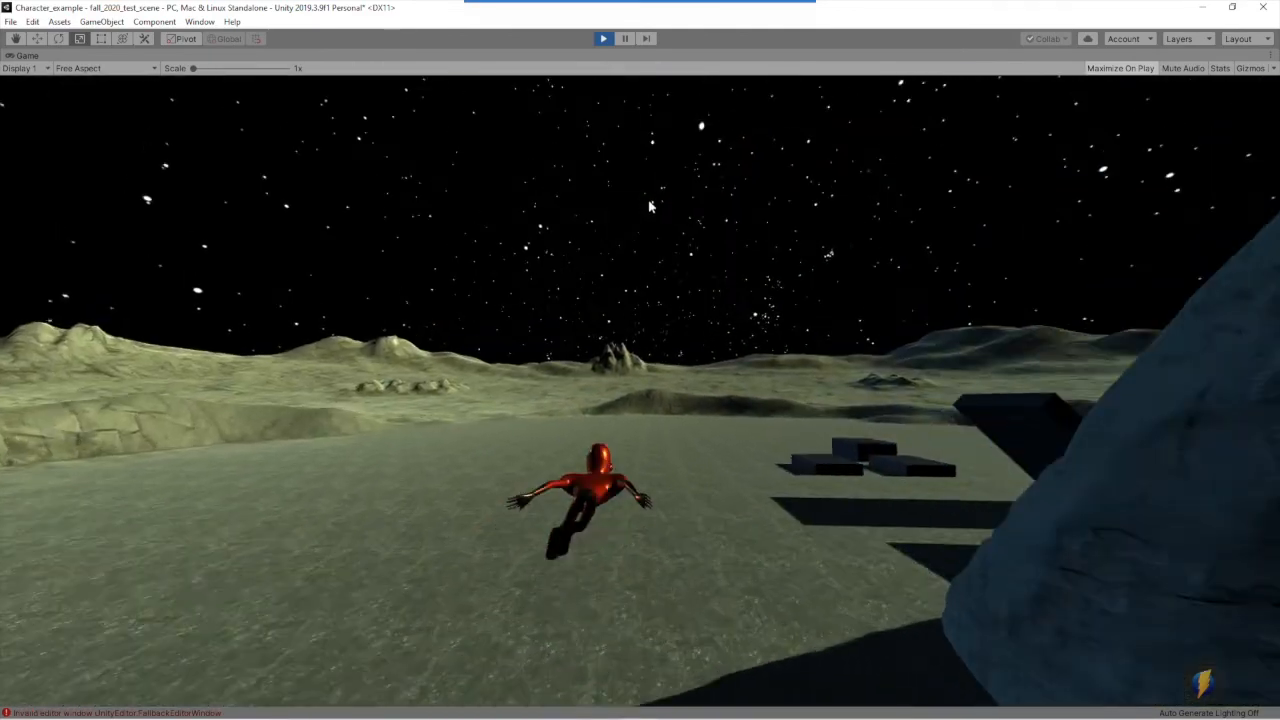